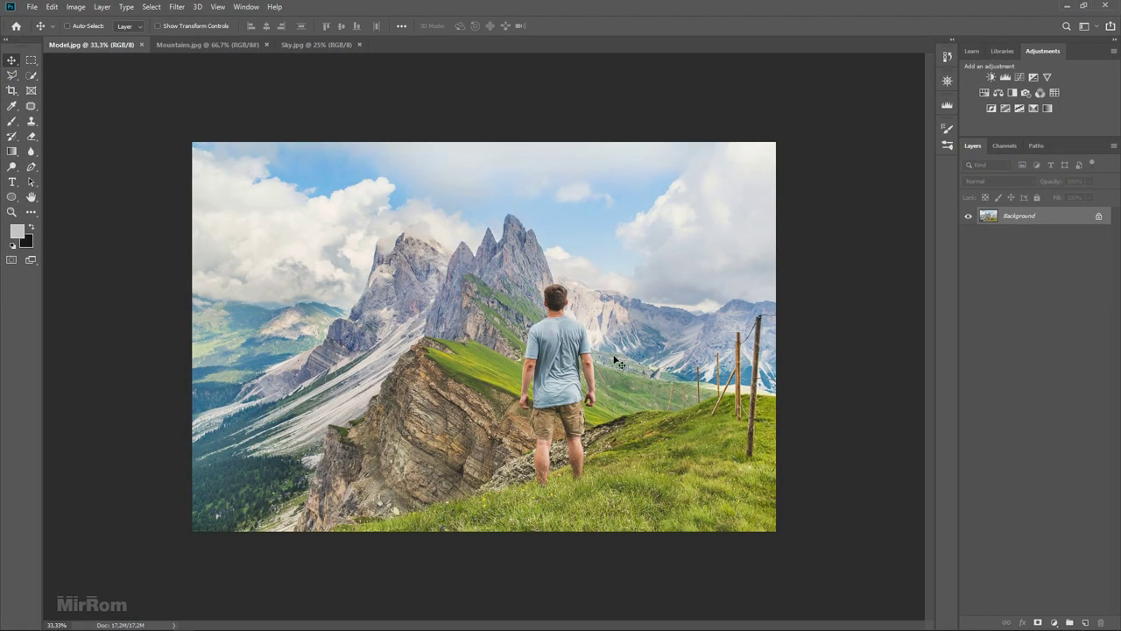
Step: Glance at the Mountains and Sky images, then return to the Model photo
{"action": "left_click", "coordinate": [214, 45]}
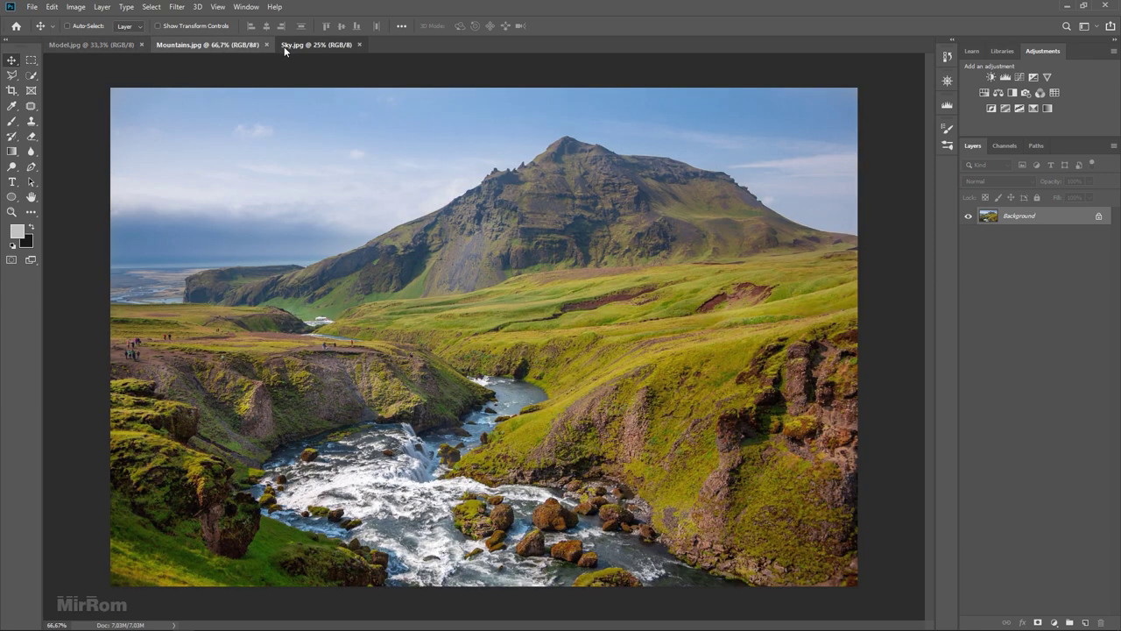
{"action": "left_click", "coordinate": [282, 45]}
{"action": "left_click", "coordinate": [91, 43]}
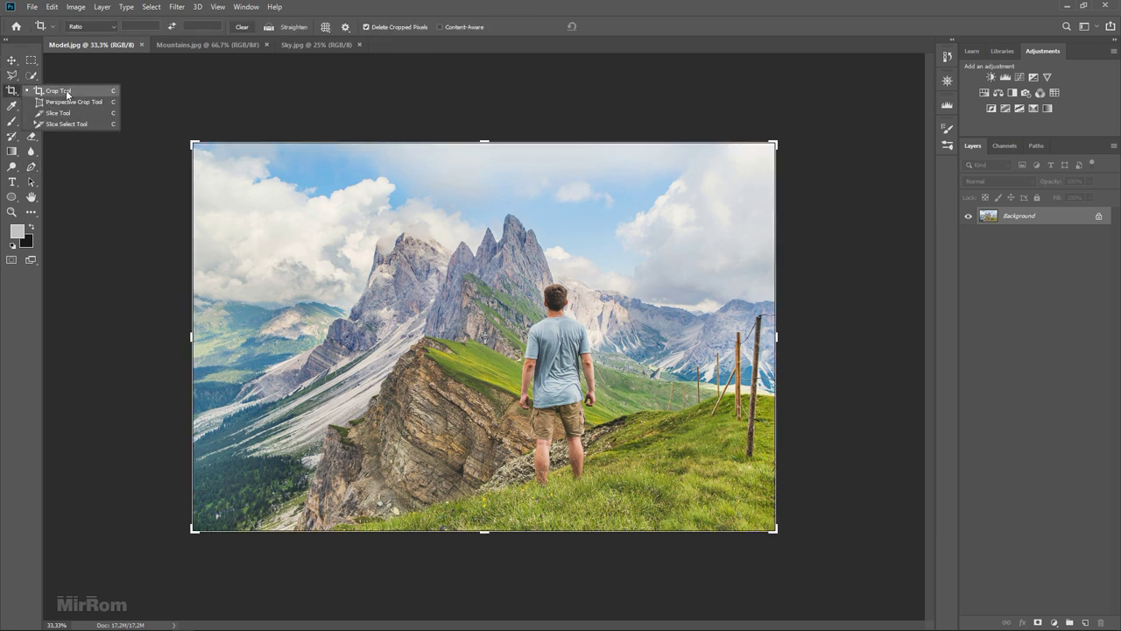
Step: Crop sky off the top and a strip off the left of the Model photo
{"action": "left_click_drag", "start_coordinate": [12, 90], "coordinate": [57, 91]}
{"action": "left_click_drag", "start_coordinate": [484, 142], "coordinate": [484, 183]}
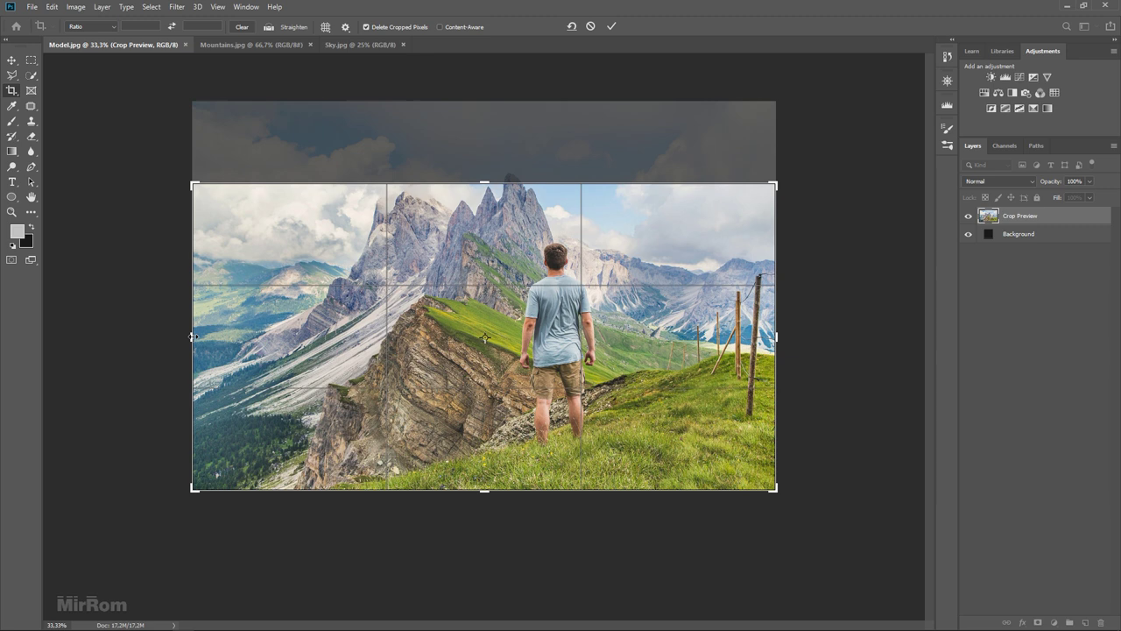
{"action": "left_click_drag", "start_coordinate": [194, 336], "coordinate": [258, 342]}
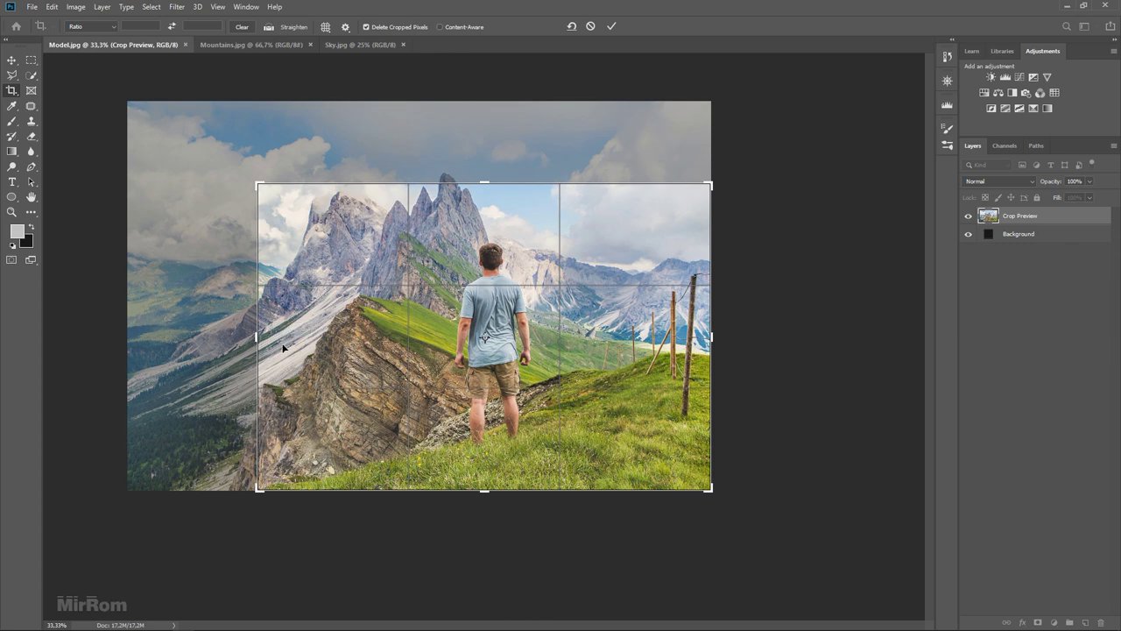
{"action": "left_click", "coordinate": [611, 26]}
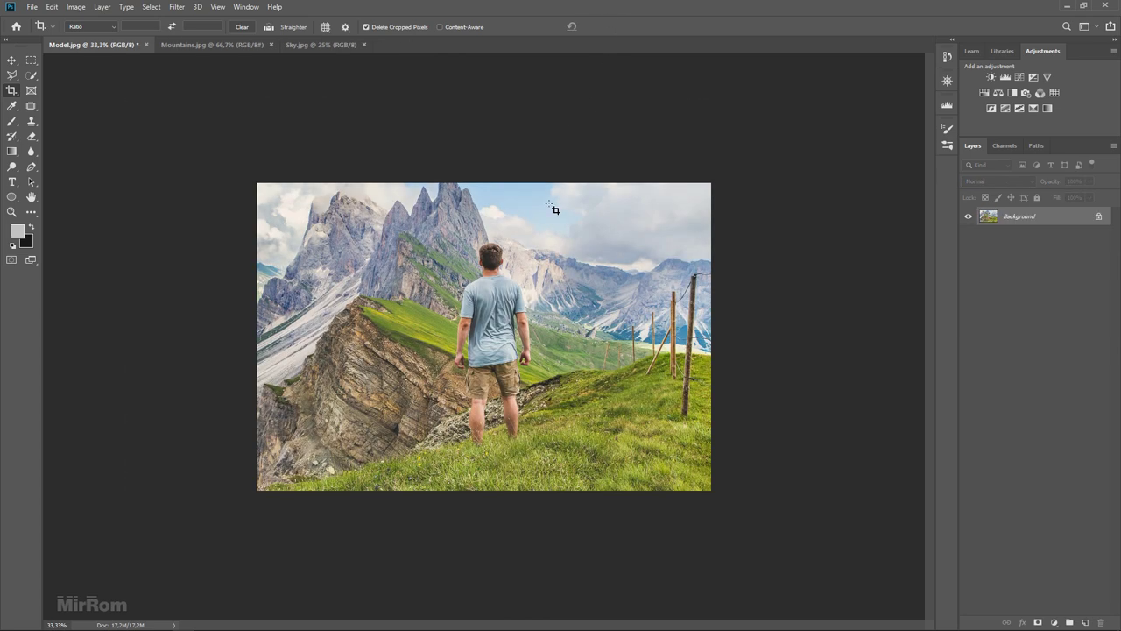
Step: Zoom in close and set the Pen Tool to Path mode
{"action": "key", "text": "v"}
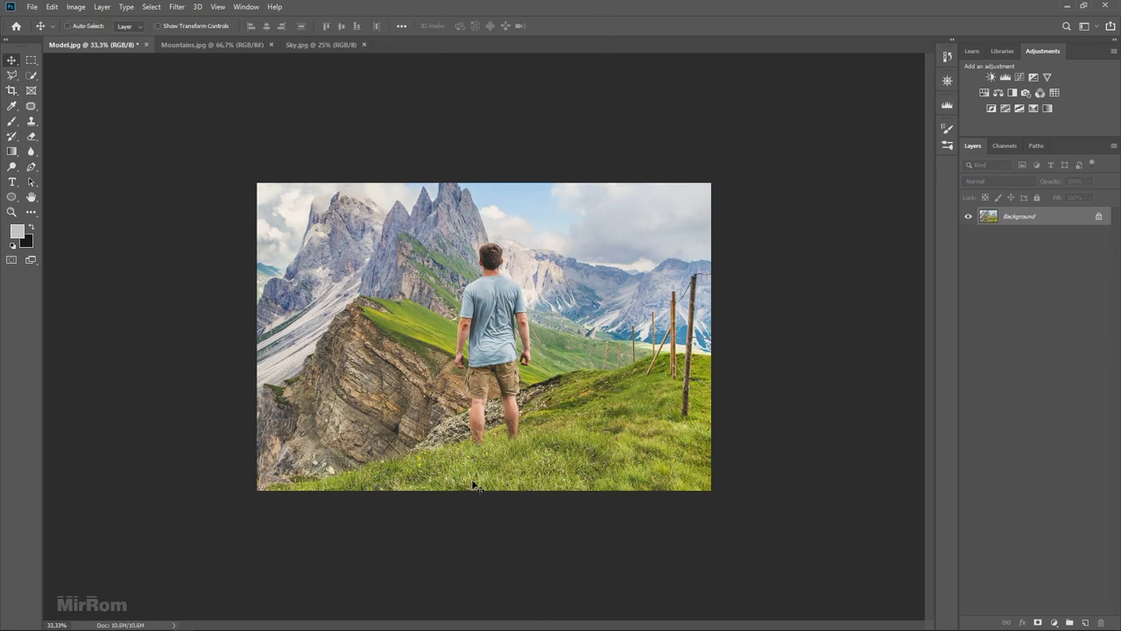
{"action": "key", "text": "ctrl+plus"}
{"action": "scroll", "coordinate": [495, 241], "scroll_direction": "up", "scroll_amount": 3}
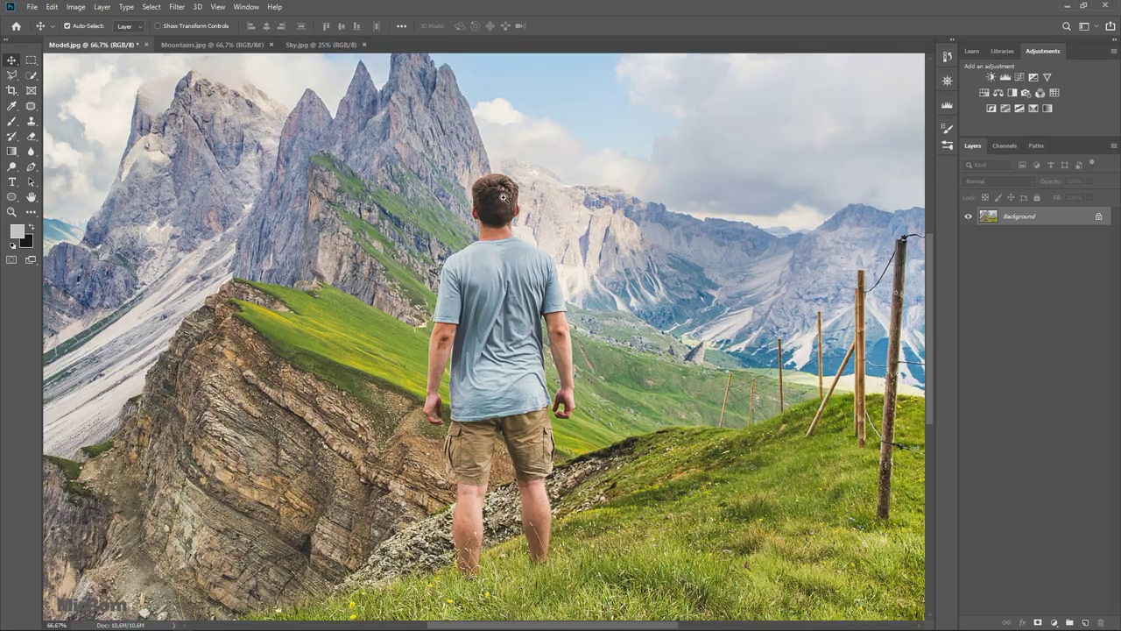
{"action": "scroll", "coordinate": [470, 234], "scroll_direction": "up", "scroll_amount": 1}
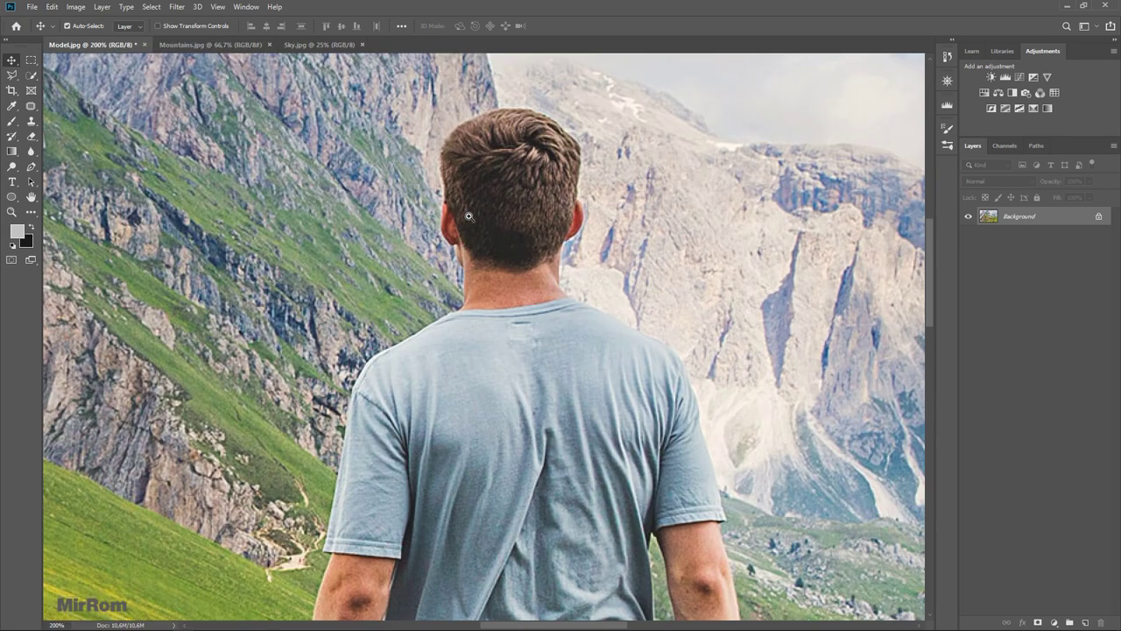
{"action": "scroll", "coordinate": [472, 229], "scroll_direction": "up", "scroll_amount": 1}
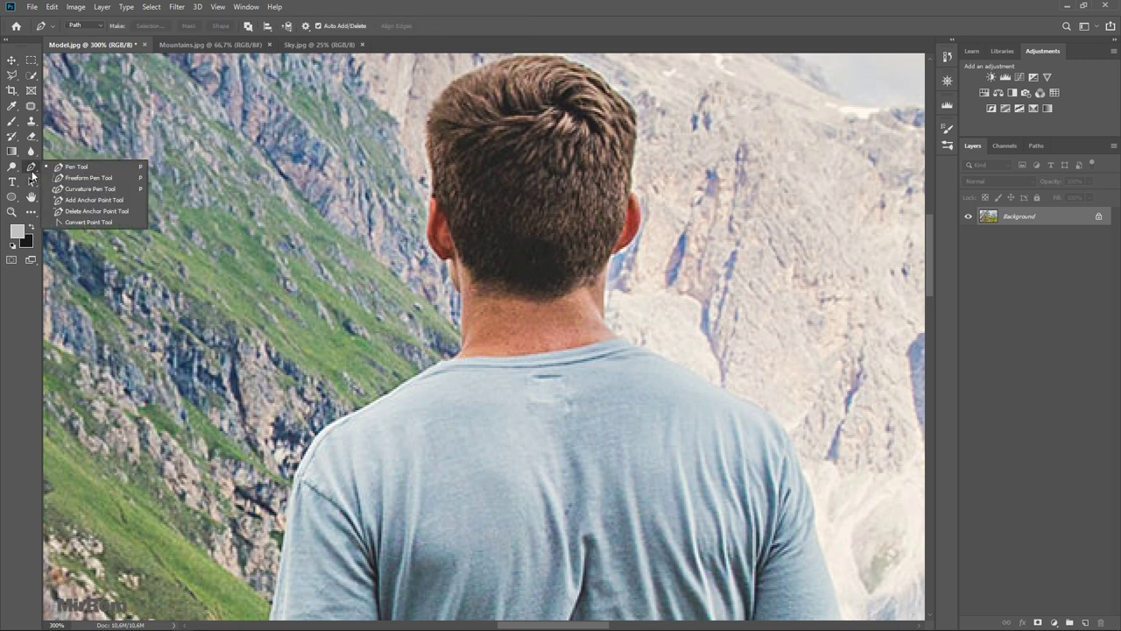
{"action": "left_click_drag", "start_coordinate": [31, 166], "coordinate": [74, 169]}
{"action": "left_click", "coordinate": [85, 25]}
{"action": "left_click", "coordinate": [83, 41]}
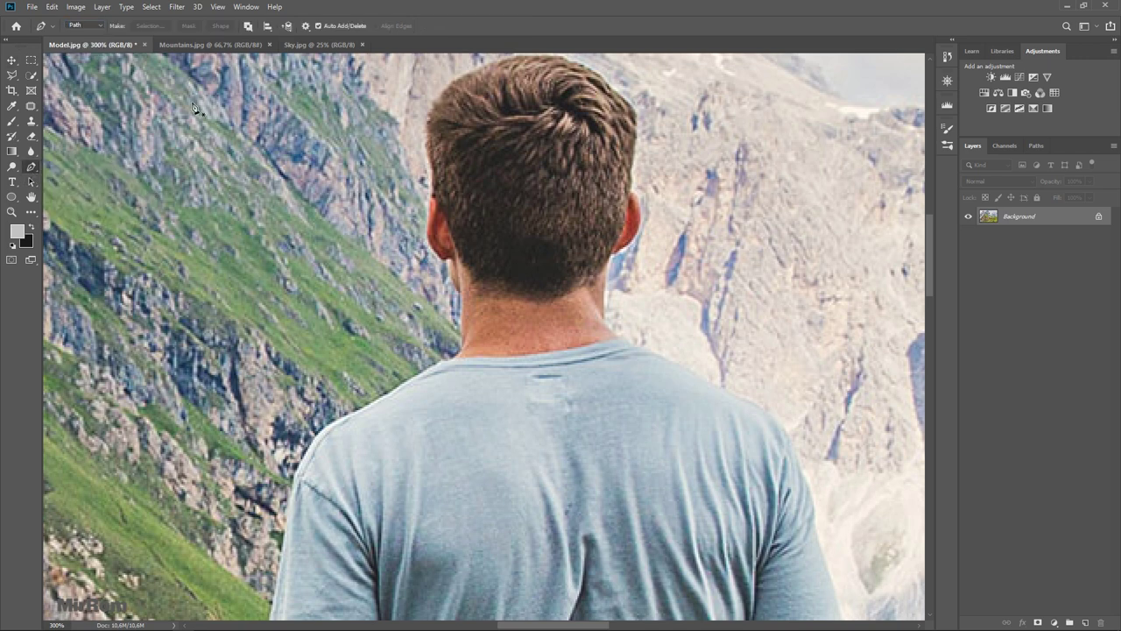
{"action": "scroll", "coordinate": [437, 187], "scroll_direction": "up", "scroll_amount": 1}
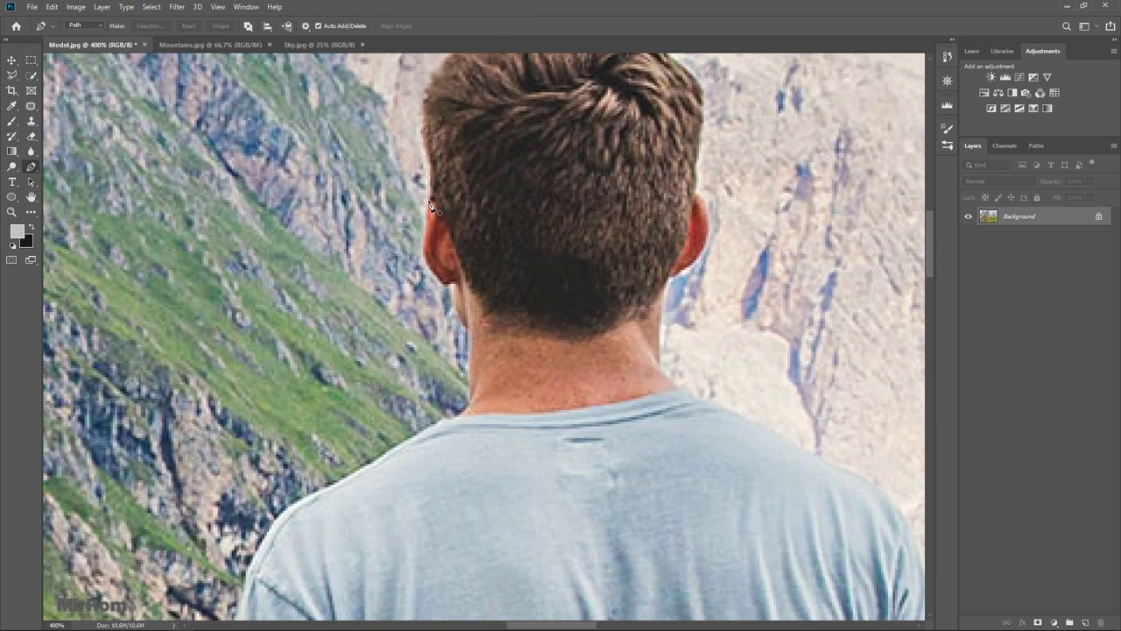
Step: Trace the path around the top of the man's hair and head
{"action": "left_click", "coordinate": [428, 202]}
{"action": "scroll", "coordinate": [427, 158], "scroll_direction": "up", "scroll_amount": 2}
{"action": "left_click", "coordinate": [422, 179]}
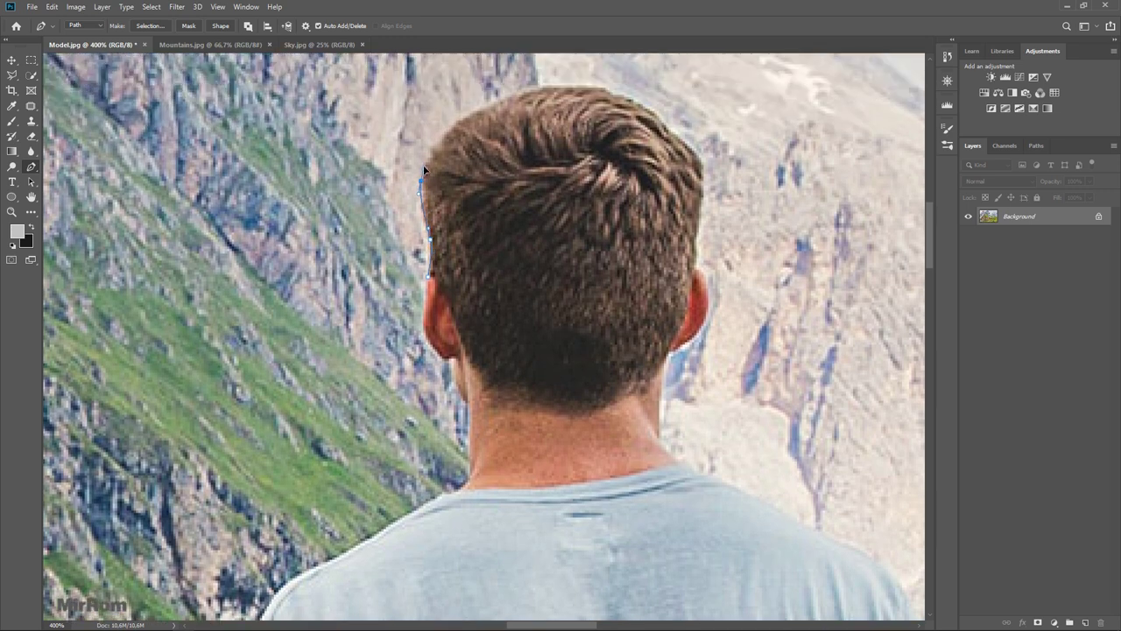
{"action": "left_click_drag", "start_coordinate": [476, 112], "coordinate": [517, 96]}
{"action": "left_click_drag", "start_coordinate": [604, 90], "coordinate": [633, 103]}
{"action": "left_click_drag", "start_coordinate": [554, 82], "coordinate": [543, 81]}
{"action": "left_click_drag", "start_coordinate": [663, 125], "coordinate": [702, 163]}
Step: Continue the path down the ear and neck to the shoulder
{"action": "scroll", "coordinate": [701, 229], "scroll_direction": "down", "scroll_amount": 2}
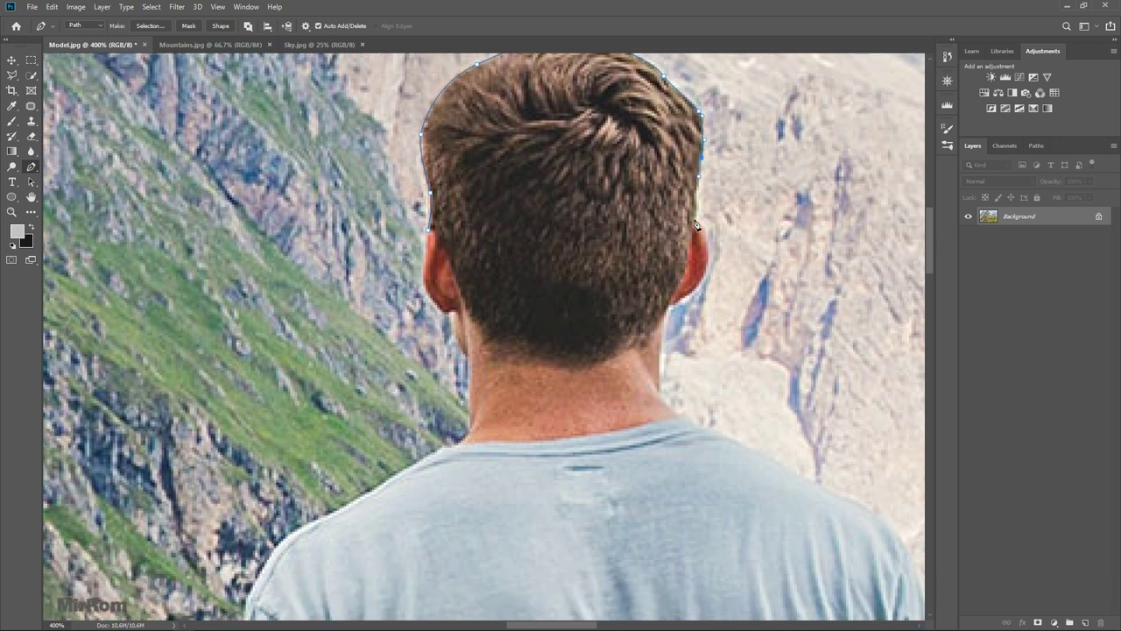
{"action": "scroll", "coordinate": [710, 239], "scroll_direction": "down", "scroll_amount": 2}
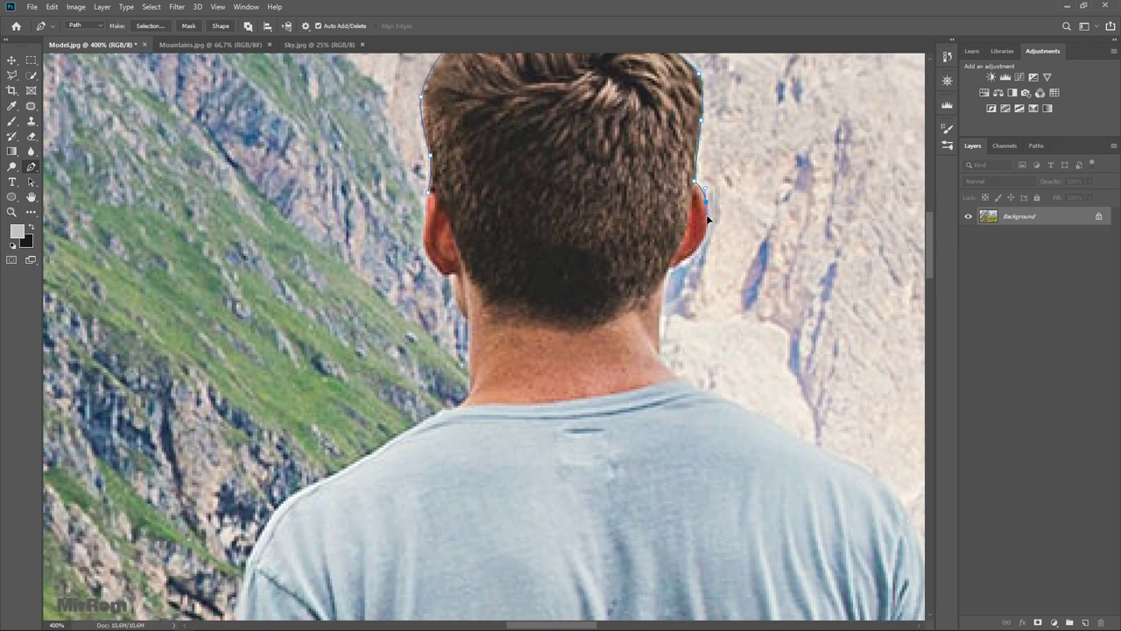
{"action": "left_click_drag", "start_coordinate": [707, 239], "coordinate": [689, 258]}
{"action": "scroll", "coordinate": [668, 279], "scroll_direction": "down", "scroll_amount": 4}
{"action": "left_click", "coordinate": [659, 260]}
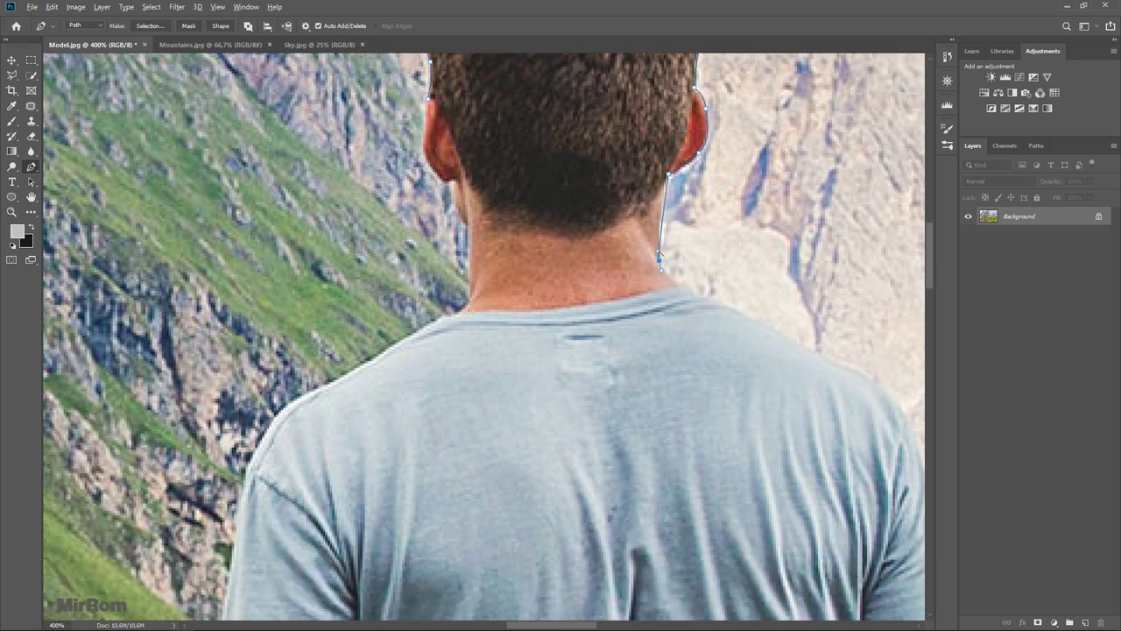
{"action": "left_click_drag", "start_coordinate": [660, 254], "coordinate": [654, 220]}
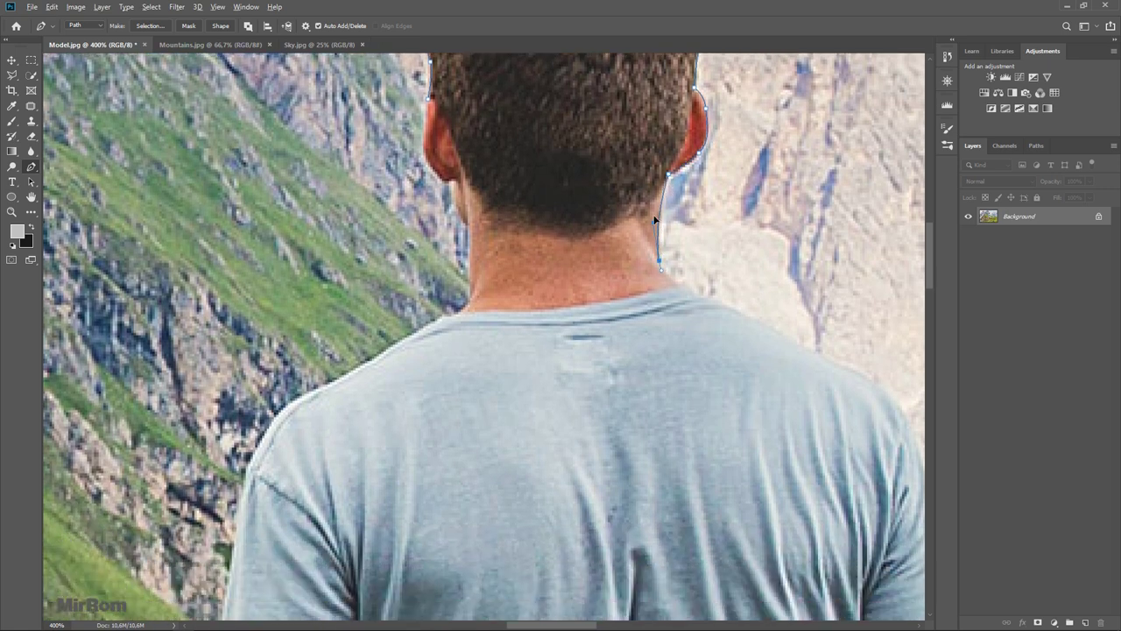
{"action": "left_click", "coordinate": [680, 284]}
Step: Extend the path along the shoulder, down the arm and around the hand
{"action": "scroll", "coordinate": [810, 345], "scroll_direction": "down", "scroll_amount": 3}
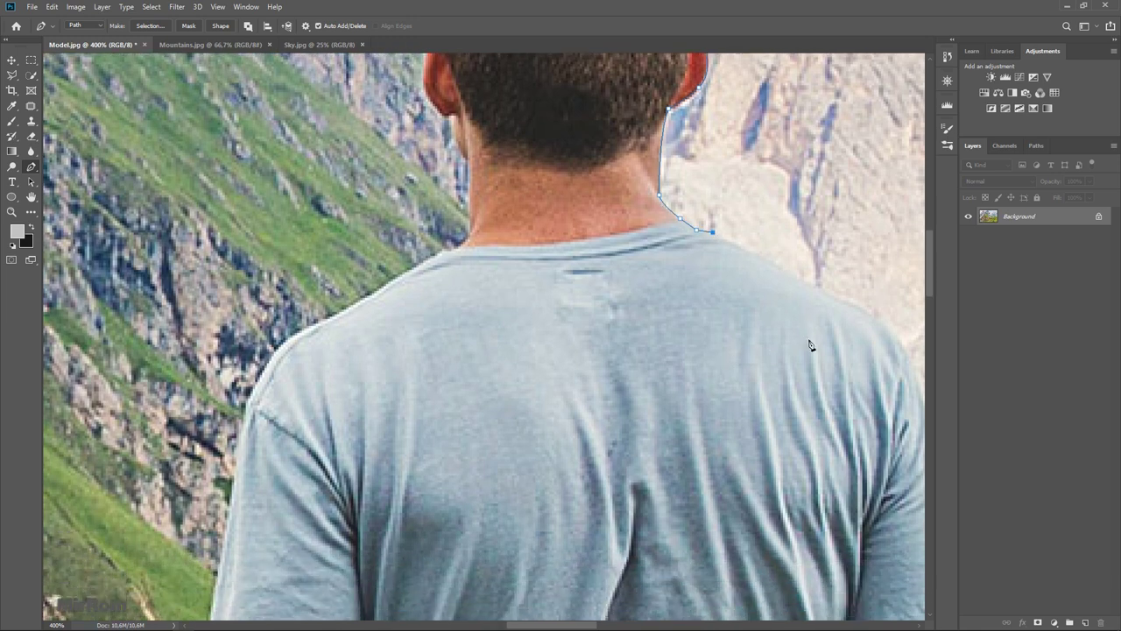
{"action": "left_click_drag", "start_coordinate": [803, 281], "coordinate": [820, 284]}
{"action": "mouse_move", "coordinate": [899, 333]}
{"action": "left_mouse_down"}
{"action": "mouse_move", "coordinate": [919, 370]}
{"action": "mouse_move", "coordinate": [775, 254]}
{"action": "left_mouse_up"}
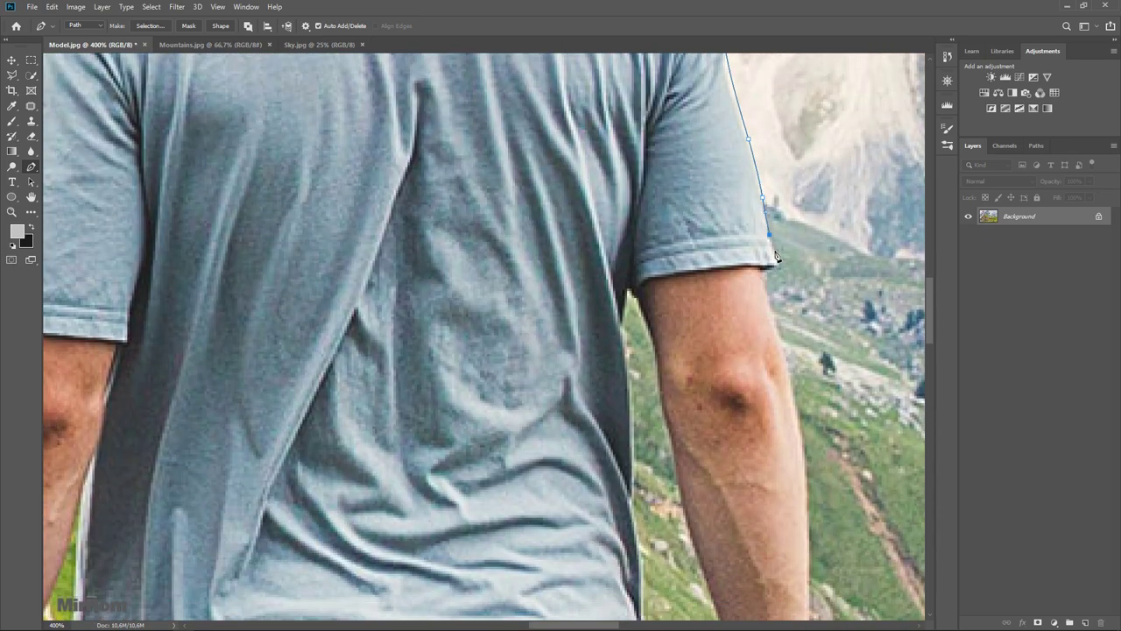
{"action": "scroll", "coordinate": [761, 275], "scroll_direction": "down", "scroll_amount": 10}
{"action": "scroll", "coordinate": [816, 221], "scroll_direction": "down", "scroll_amount": 8}
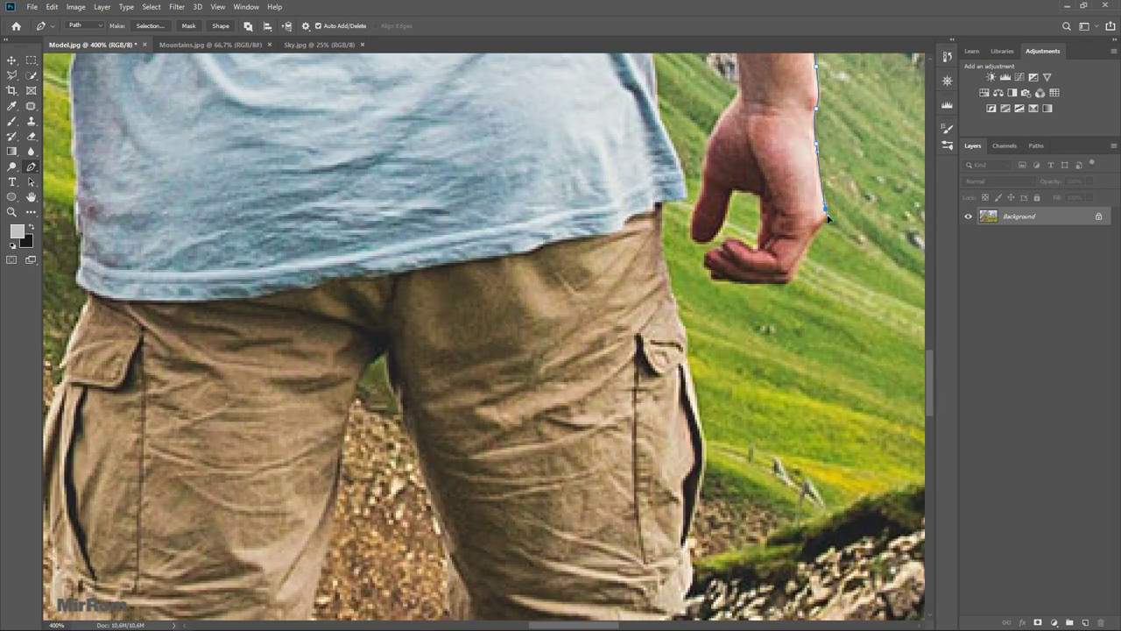
{"action": "mouse_move", "coordinate": [714, 196]}
{"action": "left_mouse_down"}
{"action": "mouse_move", "coordinate": [744, 164]}
{"action": "mouse_move", "coordinate": [741, 109]}
{"action": "left_mouse_up"}
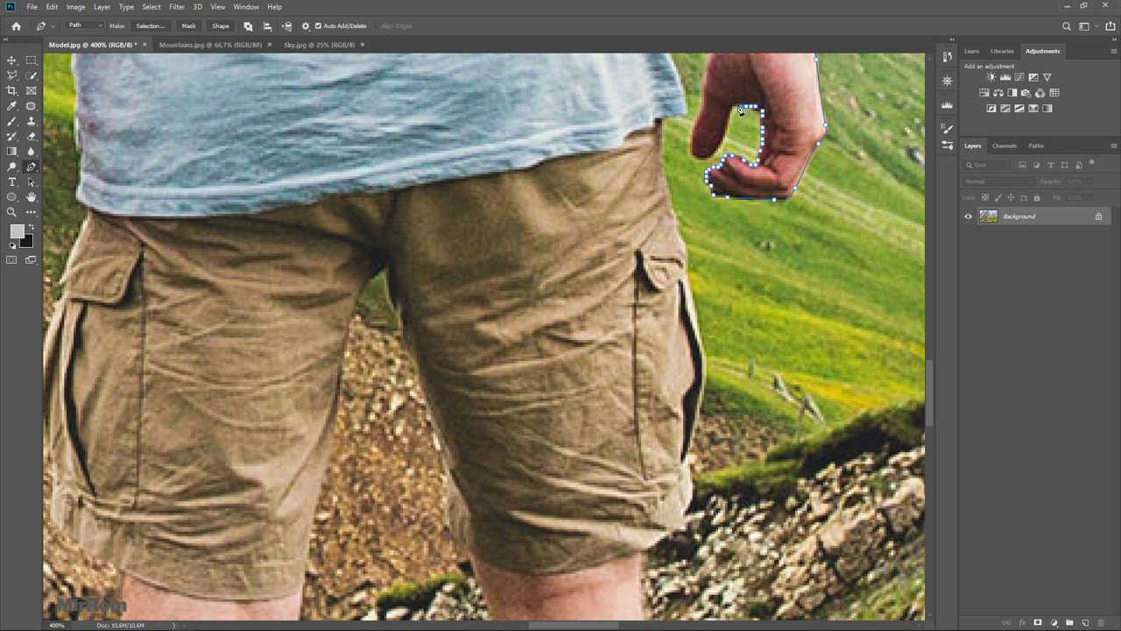
{"action": "scroll", "coordinate": [698, 131], "scroll_direction": "up", "scroll_amount": 3}
{"action": "scroll", "coordinate": [699, 131], "scroll_direction": "up", "scroll_amount": 4}
{"action": "scroll", "coordinate": [698, 132], "scroll_direction": "up", "scroll_amount": 4}
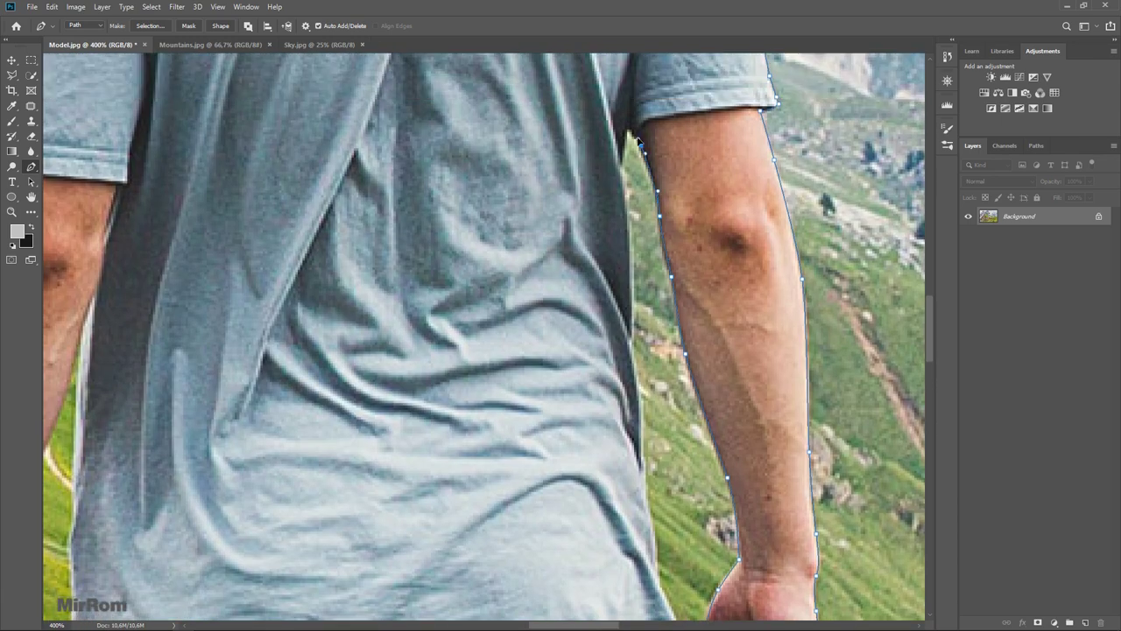
{"action": "scroll", "coordinate": [640, 228], "scroll_direction": "down", "scroll_amount": 2}
{"action": "scroll", "coordinate": [653, 206], "scroll_direction": "down", "scroll_amount": 4}
{"action": "scroll", "coordinate": [666, 184], "scroll_direction": "down", "scroll_amount": 4}
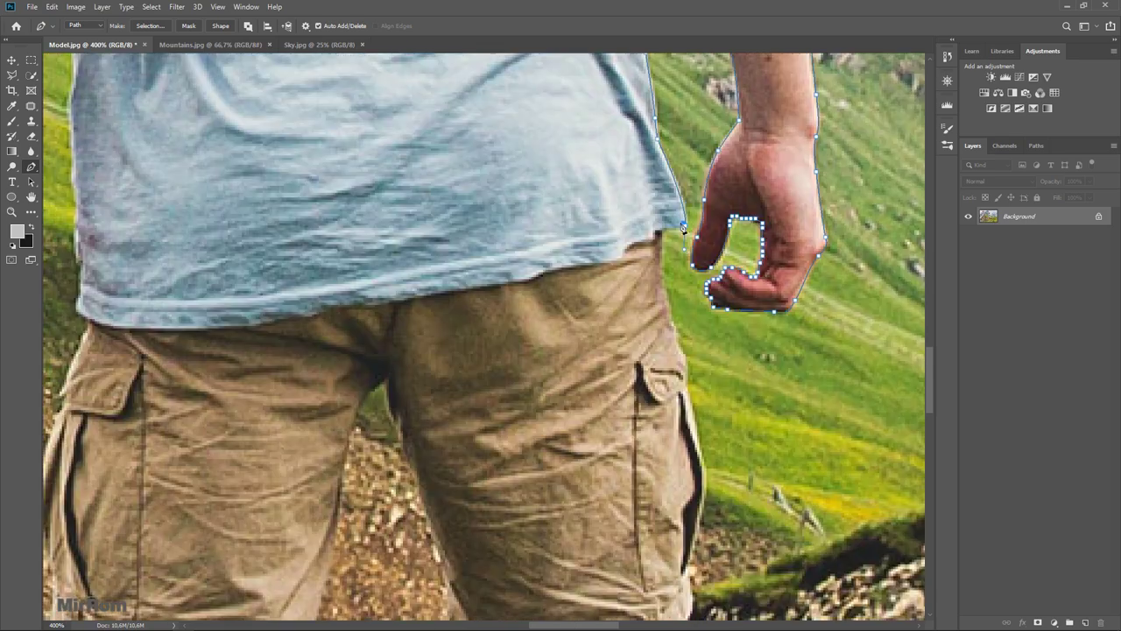
{"action": "scroll", "coordinate": [673, 168], "scroll_direction": "down", "scroll_amount": 4}
{"action": "scroll", "coordinate": [679, 219], "scroll_direction": "down", "scroll_amount": 4}
{"action": "scroll", "coordinate": [683, 245], "scroll_direction": "down", "scroll_amount": 2}
Step: Pan across the image and trace the path around the finger
{"action": "scroll", "coordinate": [613, 262], "scroll_direction": "right", "scroll_amount": 3}
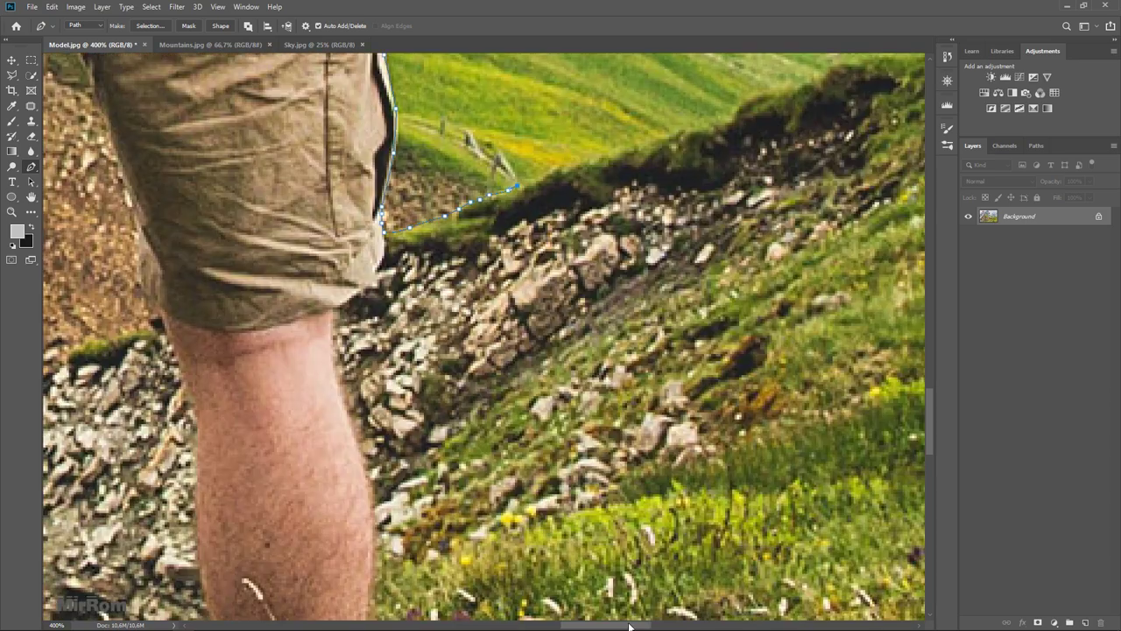
{"action": "scroll", "coordinate": [600, 252], "scroll_direction": "down", "scroll_amount": 2}
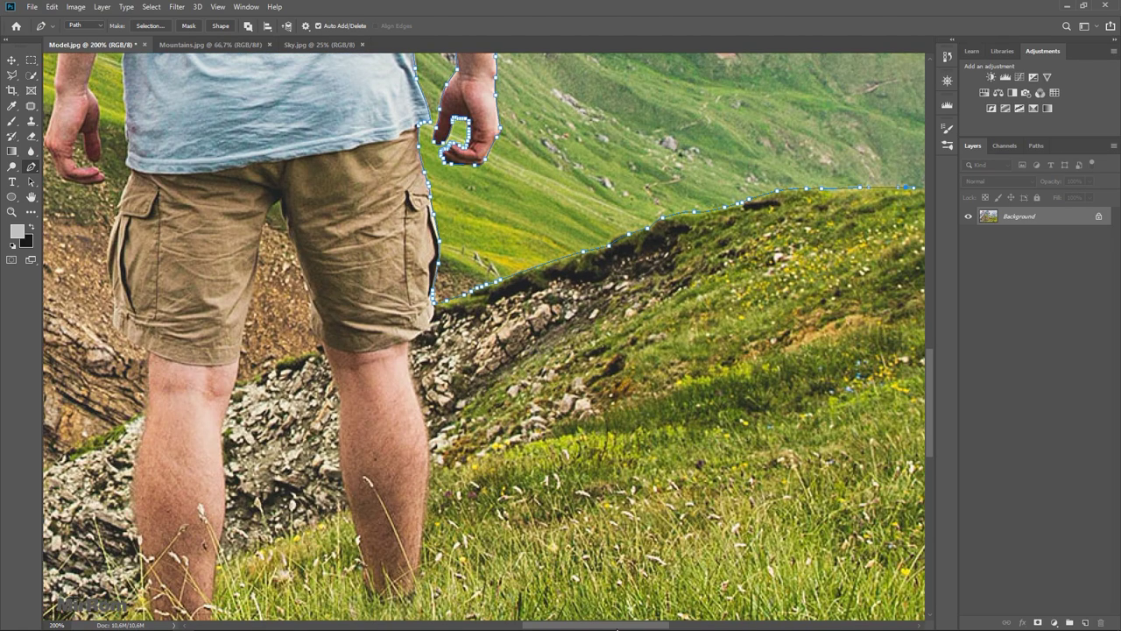
{"action": "scroll", "coordinate": [902, 176], "scroll_direction": "right", "scroll_amount": 4}
{"action": "scroll", "coordinate": [884, 149], "scroll_direction": "right", "scroll_amount": 4}
{"action": "scroll", "coordinate": [867, 119], "scroll_direction": "down", "scroll_amount": 3}
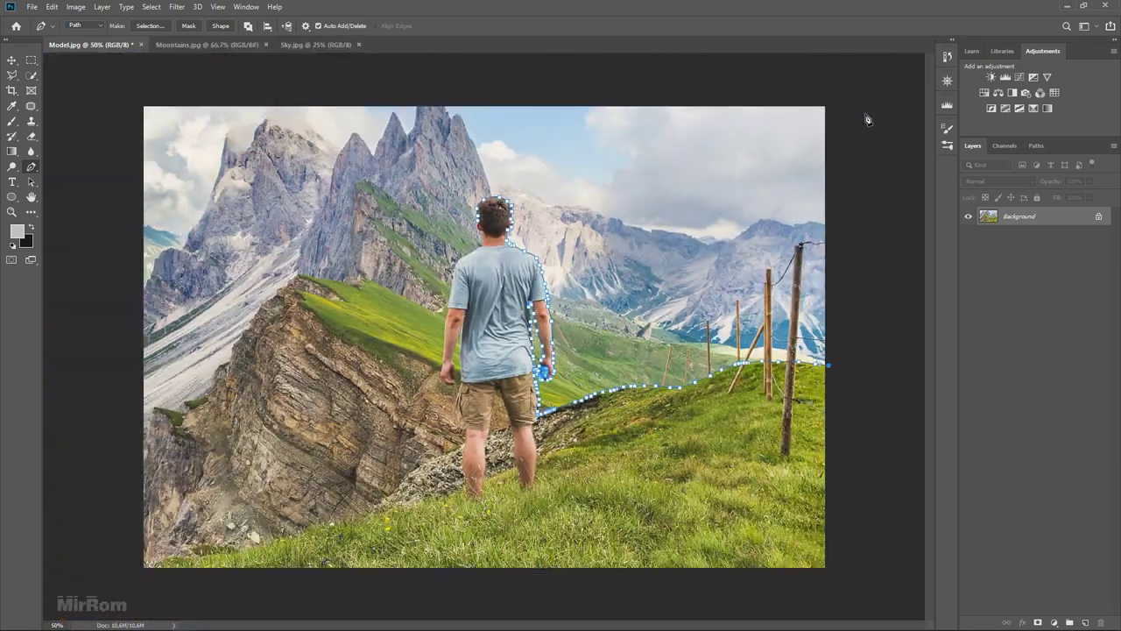
{"action": "scroll", "coordinate": [867, 119], "scroll_direction": "up", "scroll_amount": 3}
{"action": "scroll", "coordinate": [525, 350], "scroll_direction": "down", "scroll_amount": 3}
{"action": "scroll", "coordinate": [526, 350], "scroll_direction": "left", "scroll_amount": 2}
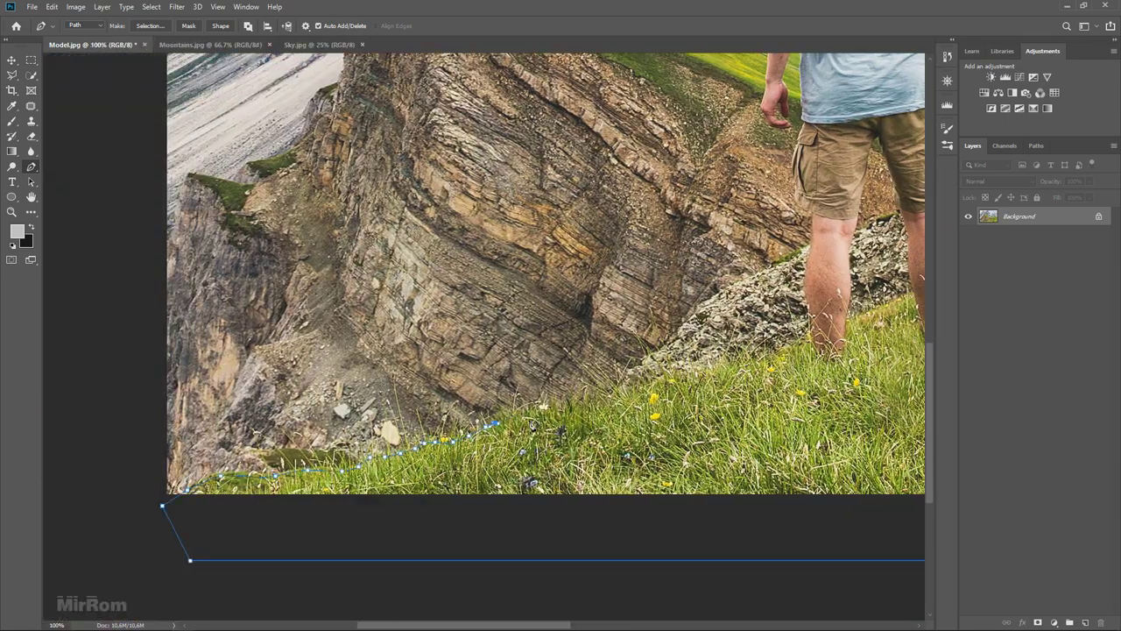
{"action": "scroll", "coordinate": [532, 426], "scroll_direction": "up", "scroll_amount": 3}
{"action": "scroll", "coordinate": [574, 434], "scroll_direction": "up", "scroll_amount": 1}
{"action": "scroll", "coordinate": [474, 243], "scroll_direction": "right", "scroll_amount": 5}
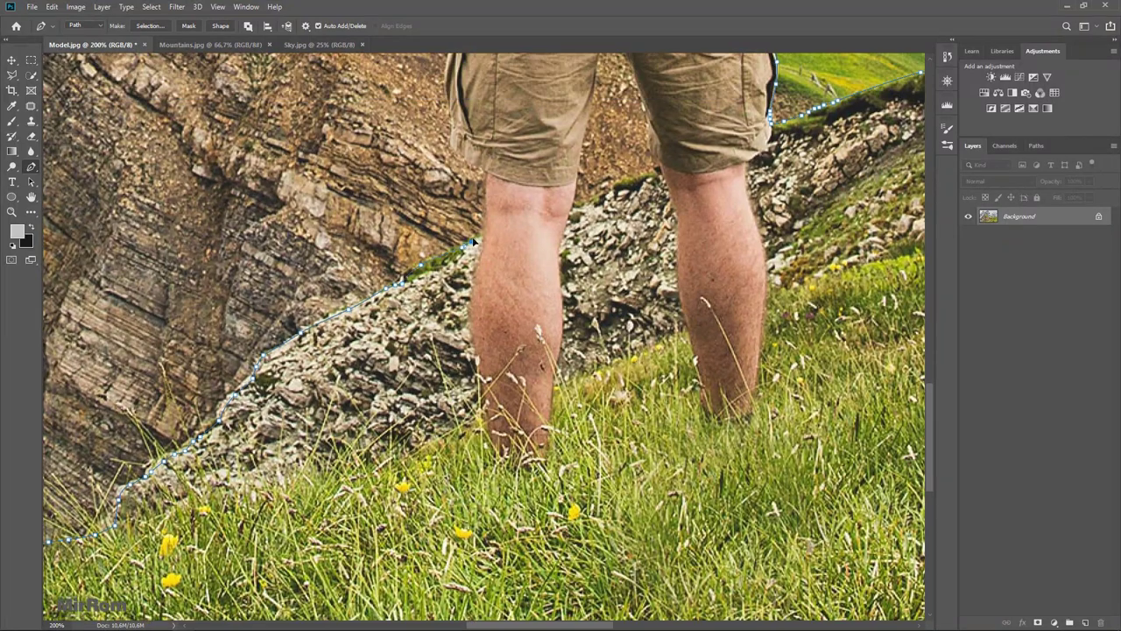
{"action": "scroll", "coordinate": [474, 242], "scroll_direction": "up", "scroll_amount": 1}
{"action": "scroll", "coordinate": [464, 232], "scroll_direction": "up", "scroll_amount": 2}
{"action": "scroll", "coordinate": [456, 224], "scroll_direction": "up", "scroll_amount": 1}
{"action": "scroll", "coordinate": [450, 219], "scroll_direction": "up", "scroll_amount": 1}
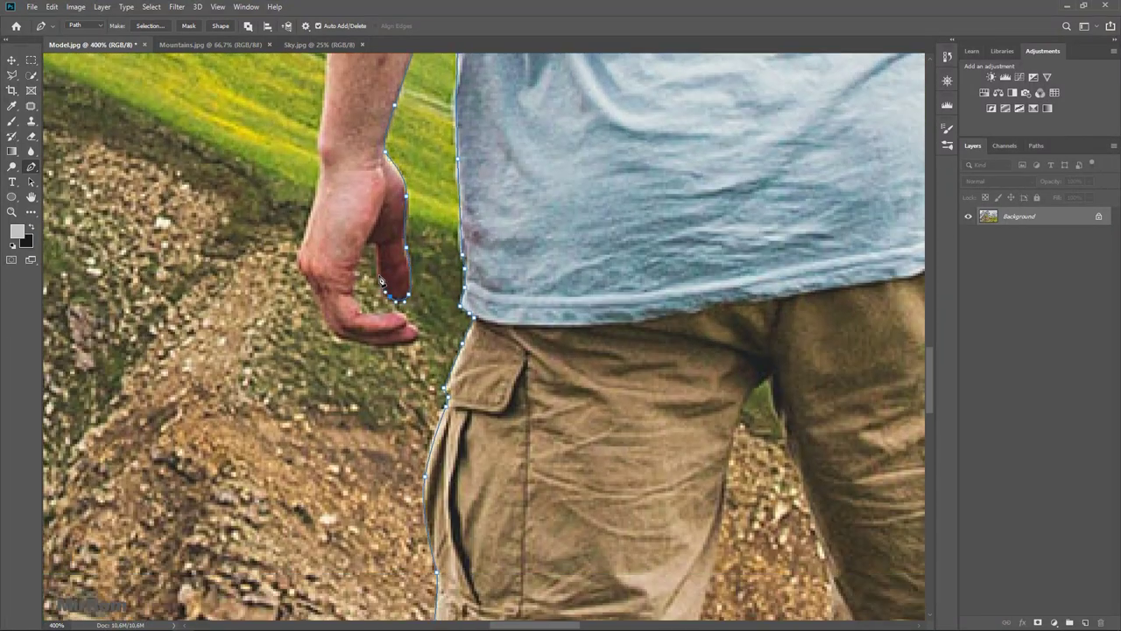
{"action": "left_click_drag", "start_coordinate": [381, 280], "coordinate": [361, 310]}
Step: Finish the path back at the head and fit the whole image on screen
{"action": "scroll", "coordinate": [403, 341], "scroll_direction": "up", "scroll_amount": 1}
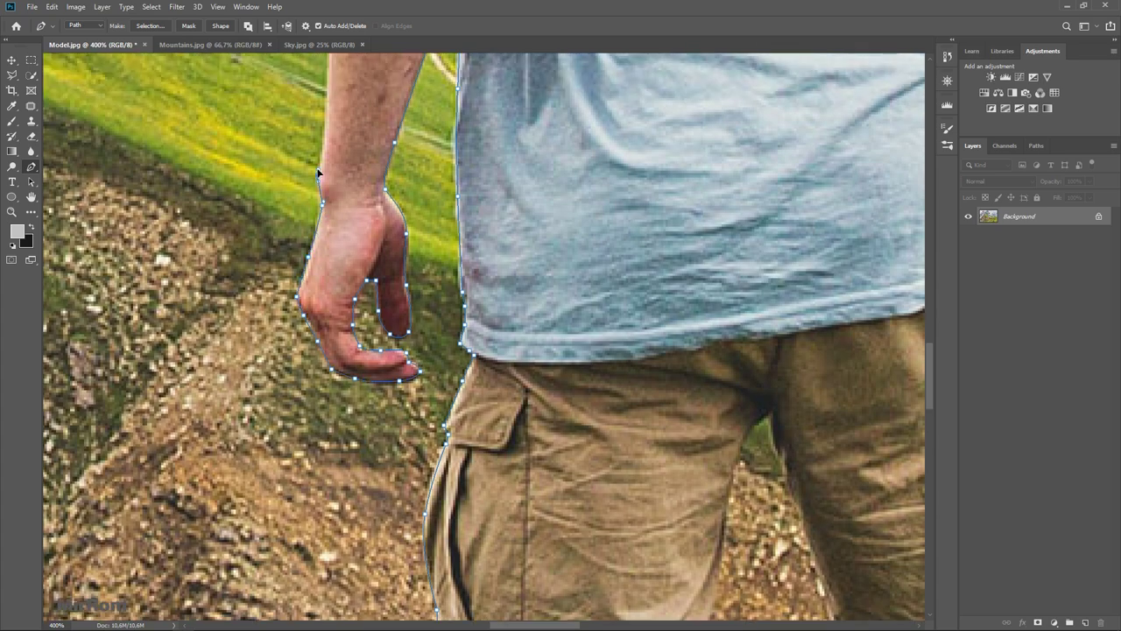
{"action": "scroll", "coordinate": [377, 219], "scroll_direction": "up", "scroll_amount": 6}
{"action": "scroll", "coordinate": [358, 97], "scroll_direction": "up", "scroll_amount": 8}
{"action": "scroll", "coordinate": [401, 187], "scroll_direction": "up", "scroll_amount": 5}
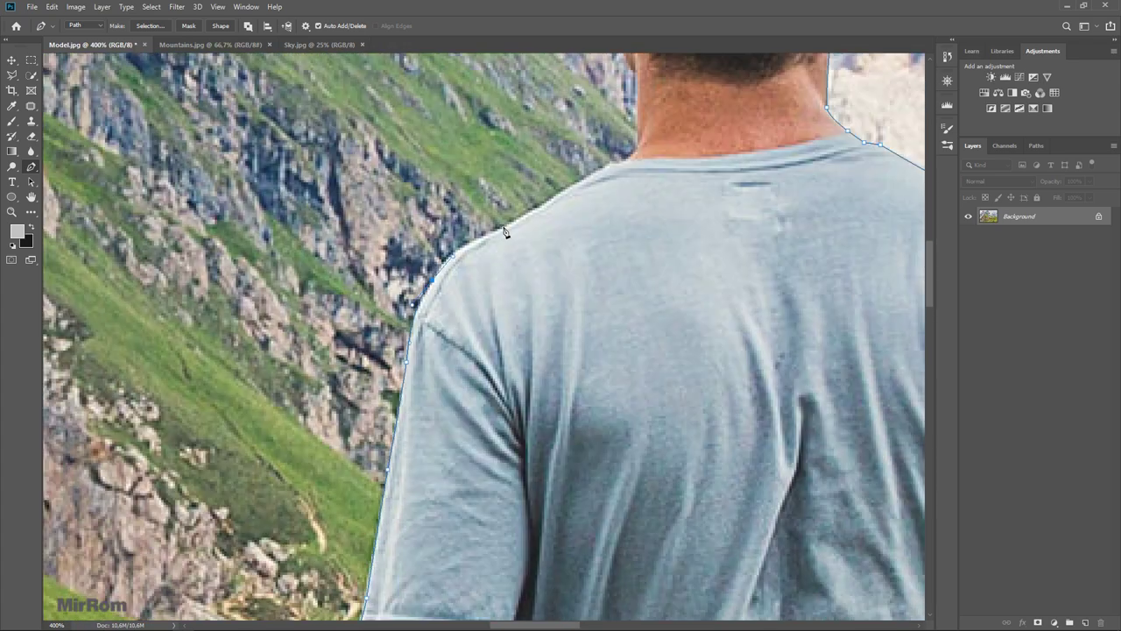
{"action": "scroll", "coordinate": [500, 226], "scroll_direction": "up", "scroll_amount": 2}
{"action": "scroll", "coordinate": [560, 236], "scroll_direction": "up", "scroll_amount": 3}
{"action": "scroll", "coordinate": [603, 241], "scroll_direction": "up", "scroll_amount": 1}
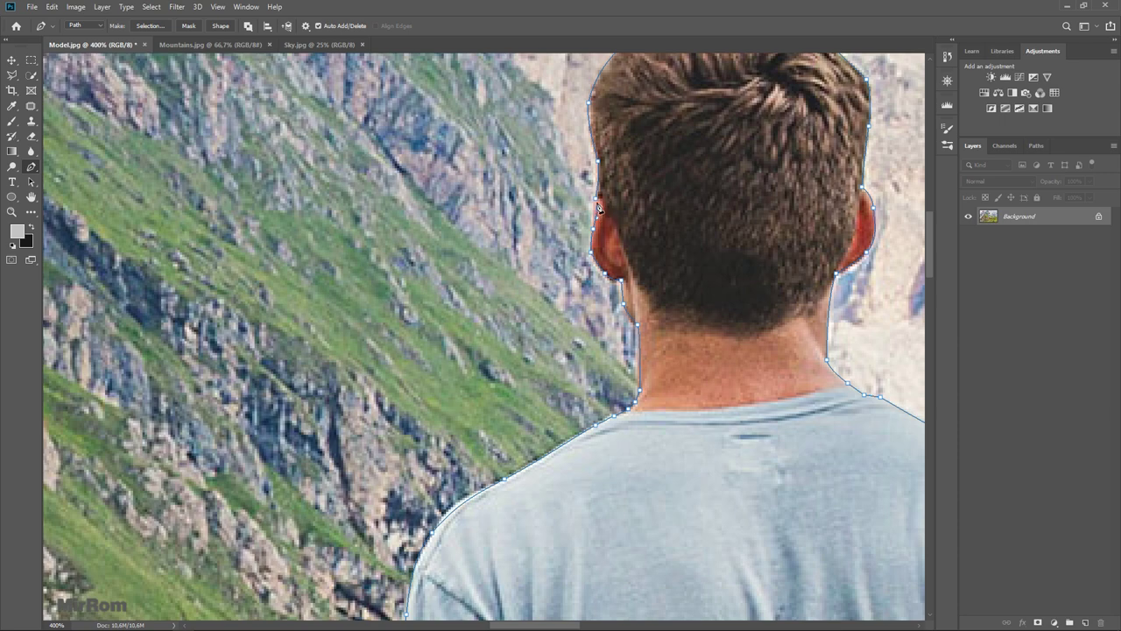
{"action": "key", "text": "ctrl+0"}
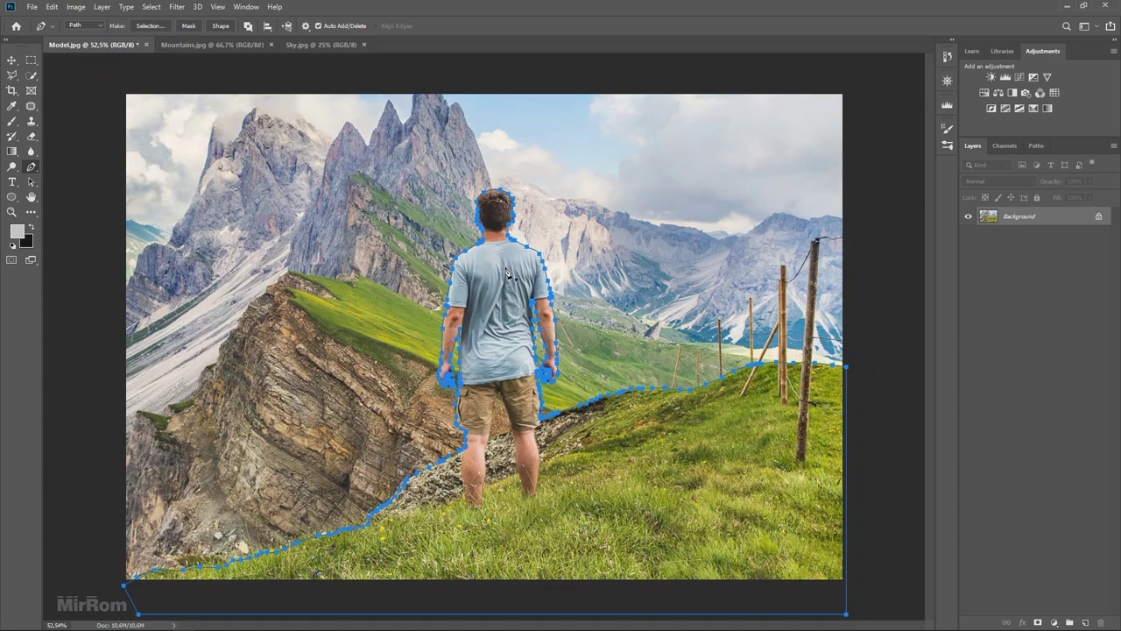
Step: Convert the traced path into a selection with 0.1 px feather
{"action": "right_click", "coordinate": [506, 272]}
{"action": "left_click", "coordinate": [538, 317]}
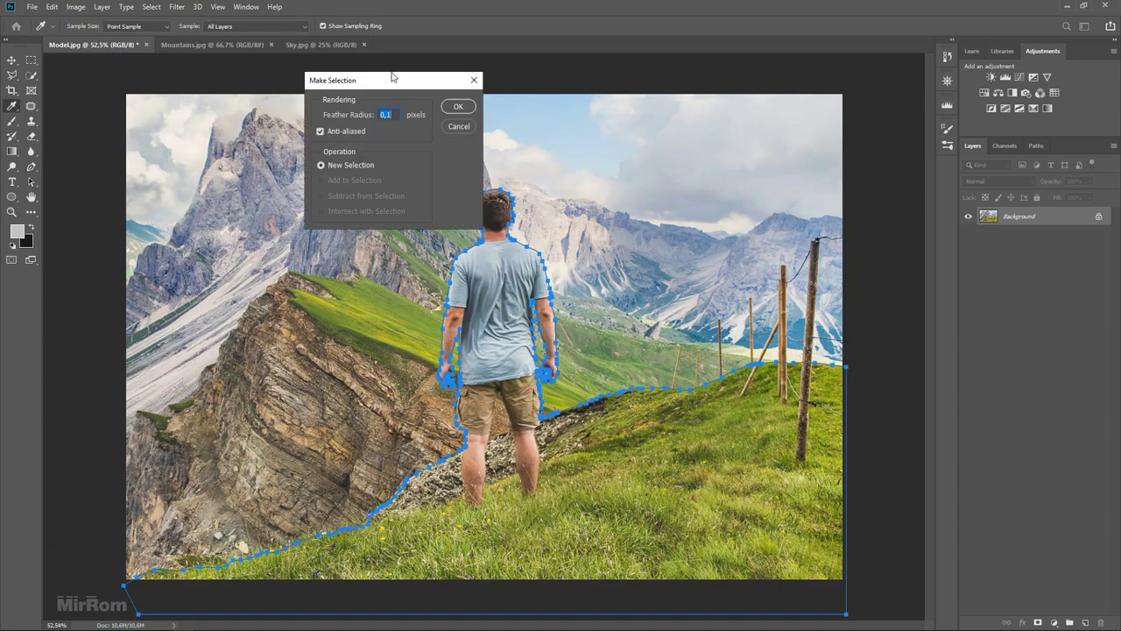
{"action": "left_click", "coordinate": [458, 107]}
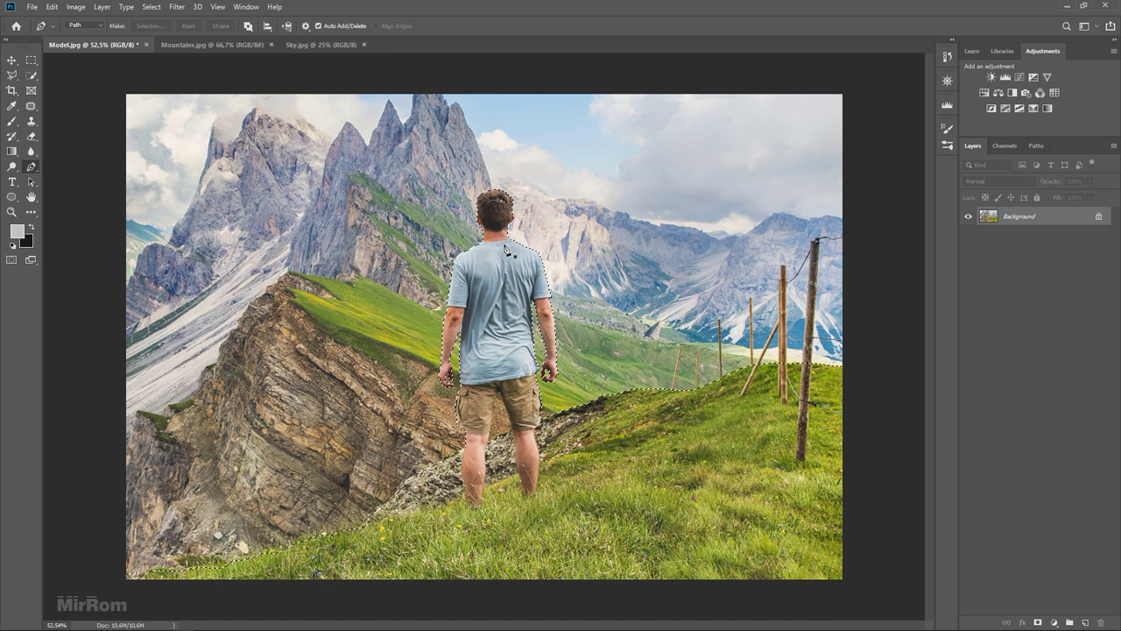
Step: Add a layer mask to Layer 0 so the sky and mountains become transparent
{"action": "left_click", "coordinate": [1036, 621]}
{"action": "key", "text": "v"}
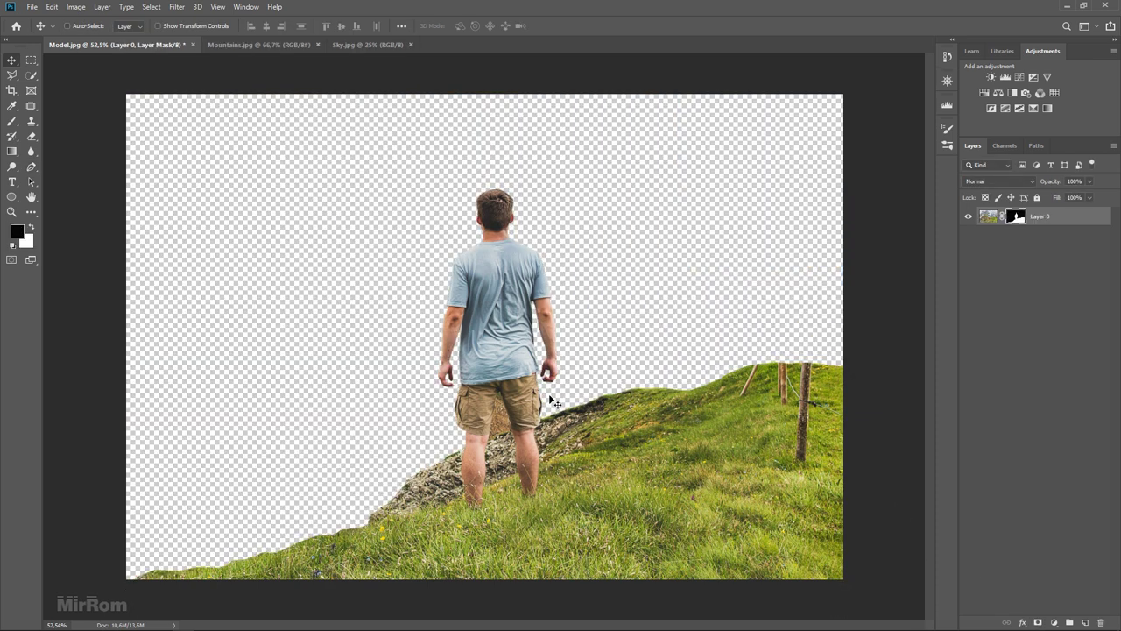
{"action": "scroll", "coordinate": [507, 433], "scroll_direction": "up", "scroll_amount": 2}
{"action": "scroll", "coordinate": [490, 350], "scroll_direction": "up", "scroll_amount": 2}
{"action": "scroll", "coordinate": [475, 256], "scroll_direction": "up", "scroll_amount": 2}
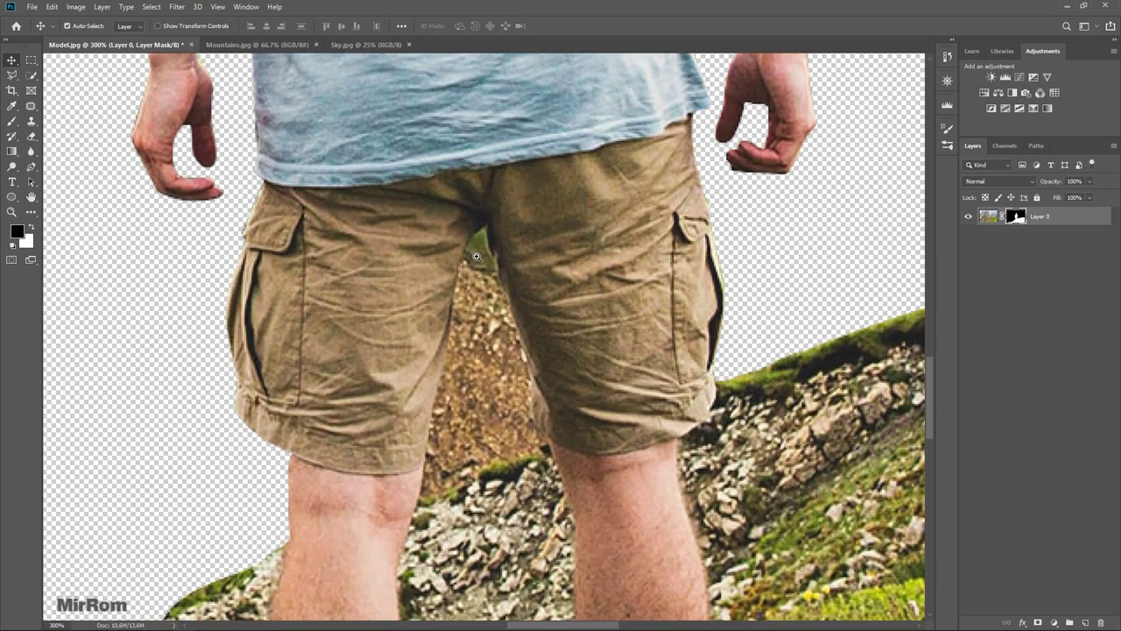
Step: Pen-trace a path around the gap between the man's legs
{"action": "key", "text": "p"}
{"action": "scroll", "coordinate": [500, 263], "scroll_direction": "up", "scroll_amount": 1}
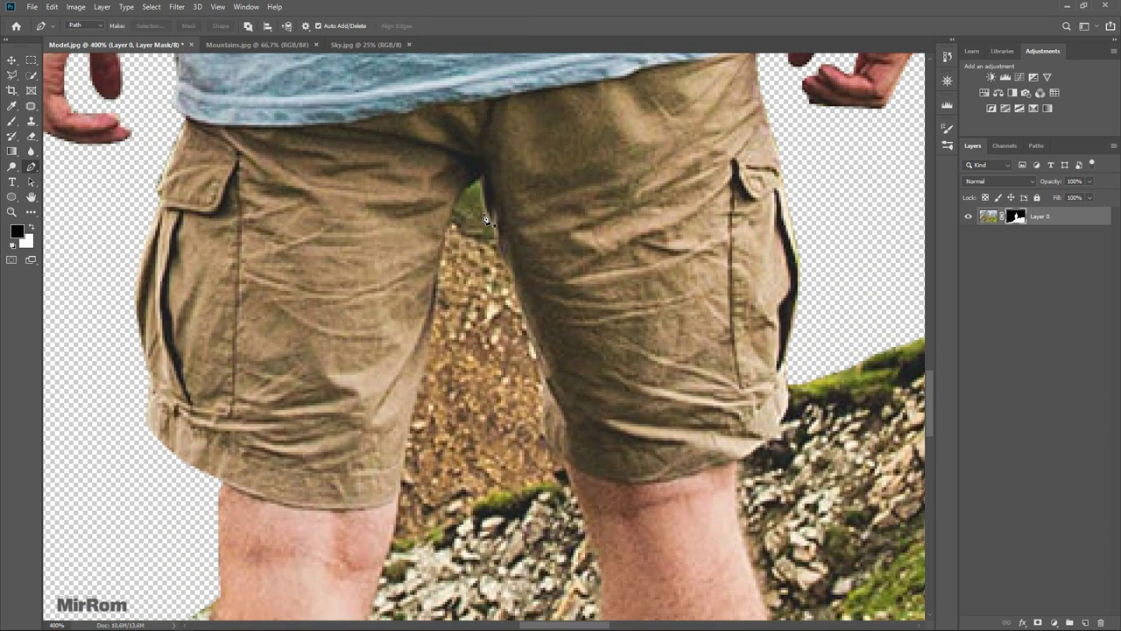
{"action": "left_click", "coordinate": [482, 175]}
{"action": "scroll", "coordinate": [517, 298], "scroll_direction": "down", "scroll_amount": 3}
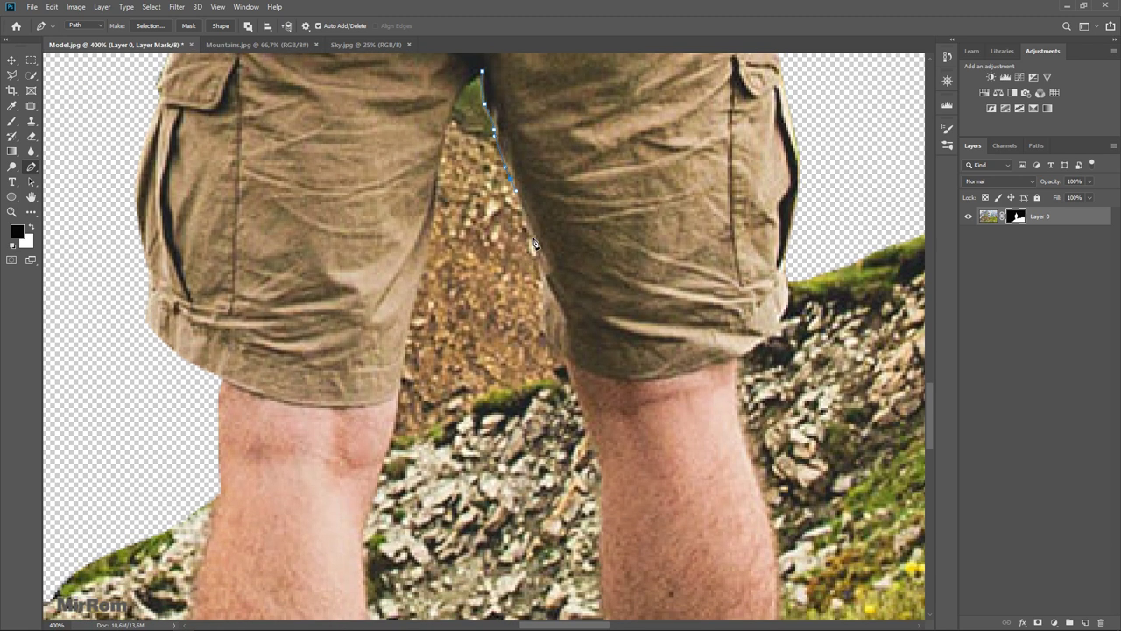
{"action": "scroll", "coordinate": [540, 285], "scroll_direction": "down", "scroll_amount": 1}
{"action": "left_click", "coordinate": [545, 285]}
{"action": "left_click_drag", "start_coordinate": [563, 312], "coordinate": [514, 302]}
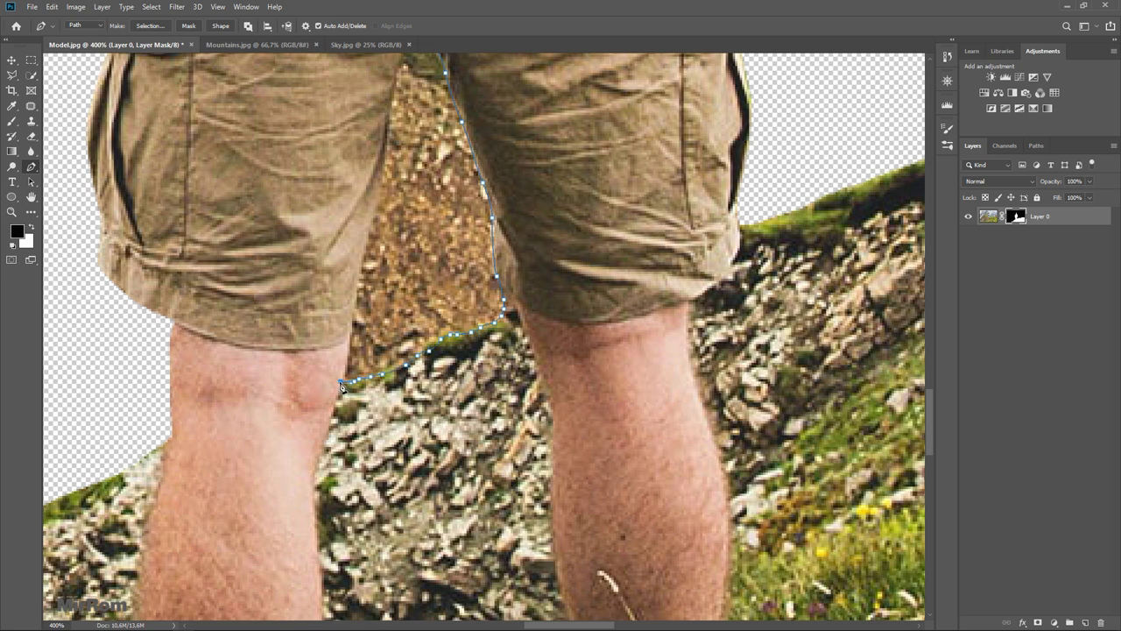
{"action": "scroll", "coordinate": [354, 307], "scroll_direction": "up", "scroll_amount": 1}
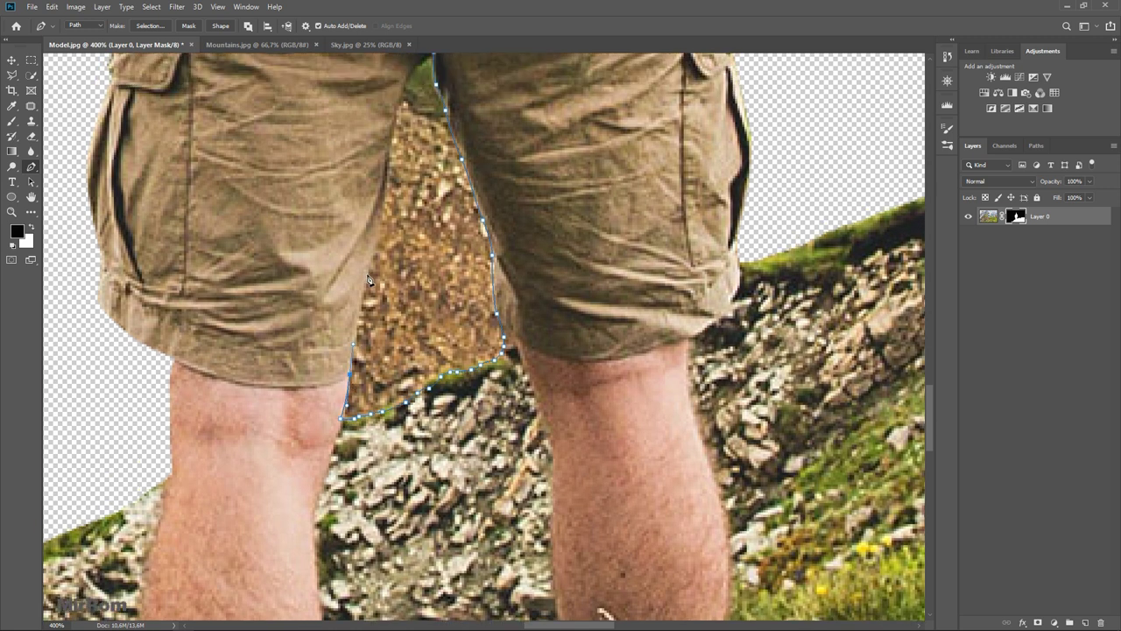
{"action": "scroll", "coordinate": [373, 263], "scroll_direction": "up", "scroll_amount": 1}
{"action": "scroll", "coordinate": [386, 229], "scroll_direction": "up", "scroll_amount": 1}
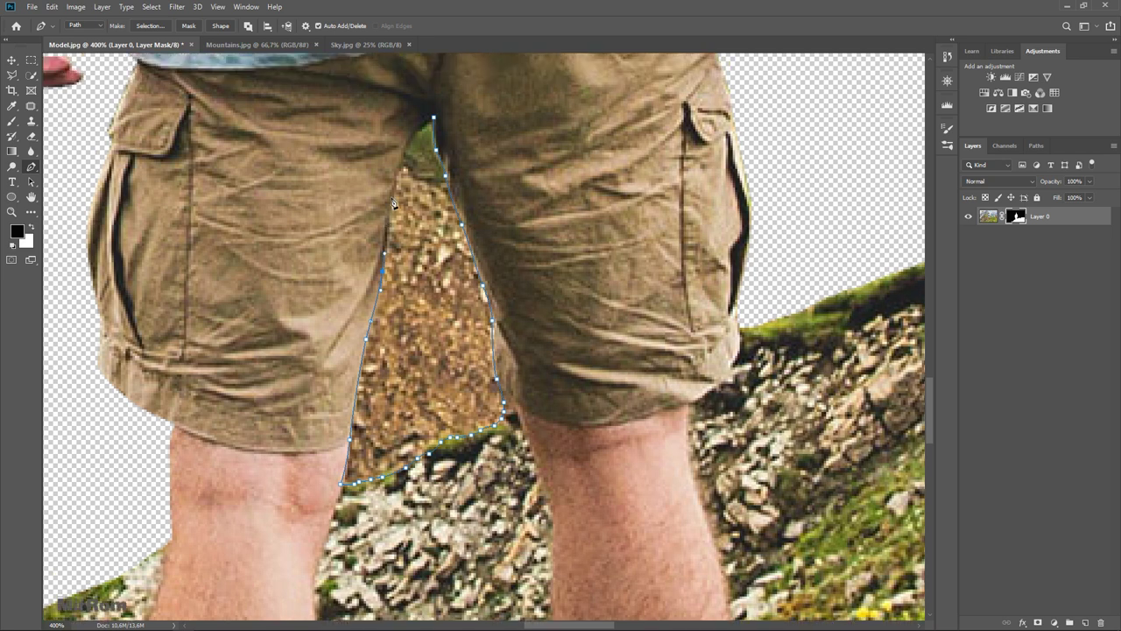
{"action": "scroll", "coordinate": [398, 182], "scroll_direction": "up", "scroll_amount": 1}
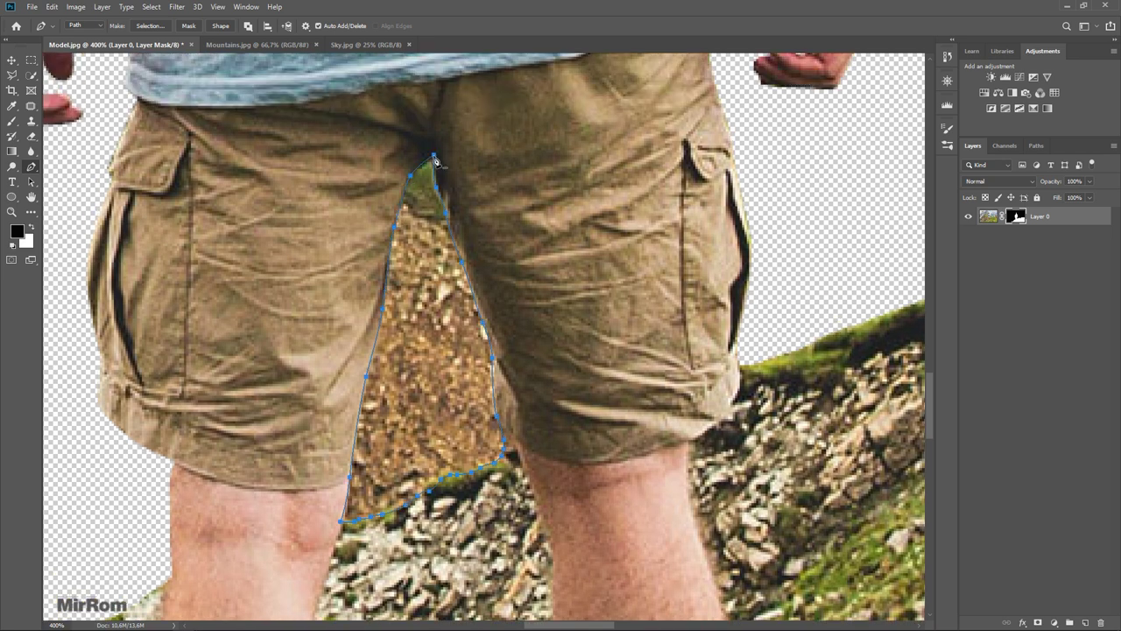
Step: Turn the leg-gap path into a selection and fill the mask with black
{"action": "right_click", "coordinate": [421, 183]}
{"action": "left_click", "coordinate": [473, 215]}
{"action": "left_click", "coordinate": [455, 107]}
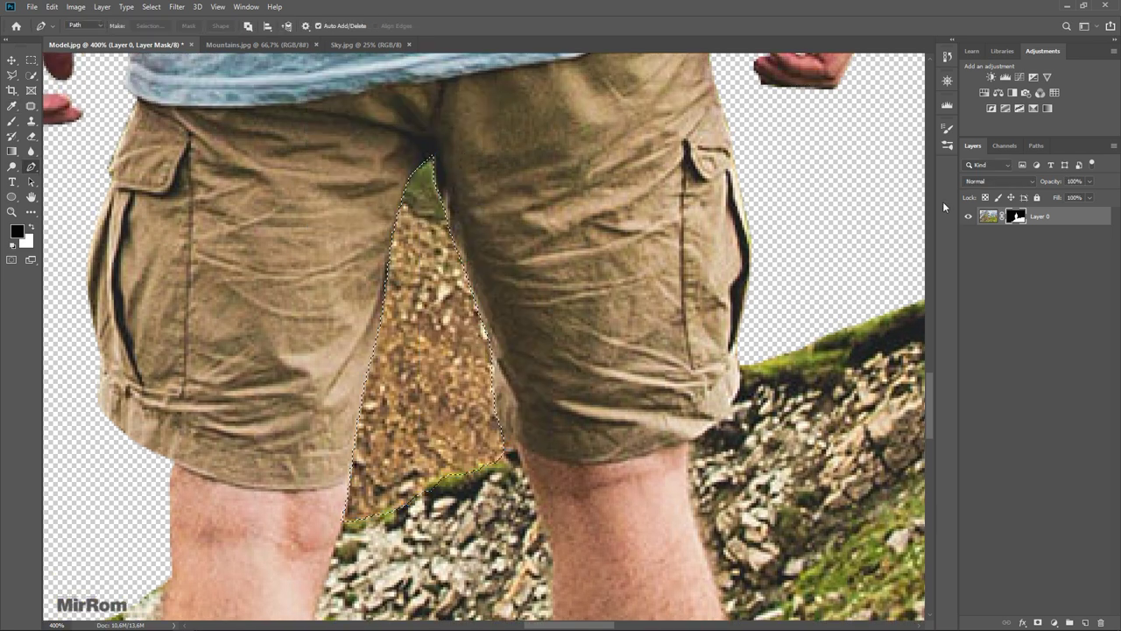
{"action": "key", "text": "alt+BackSpace"}
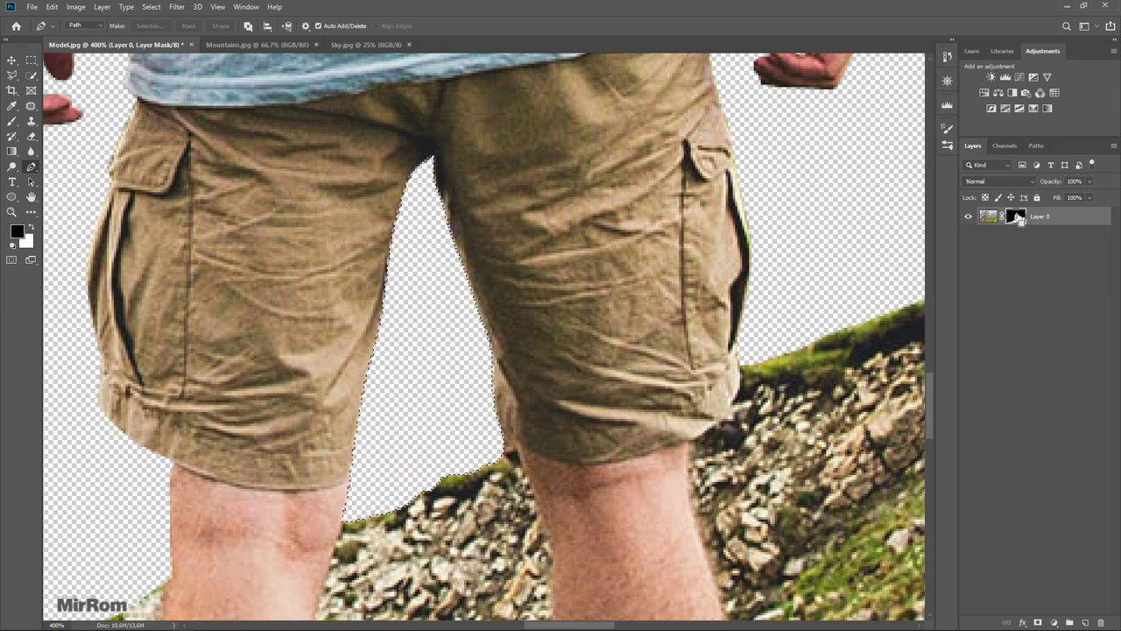
{"action": "key", "text": "ctrl+0"}
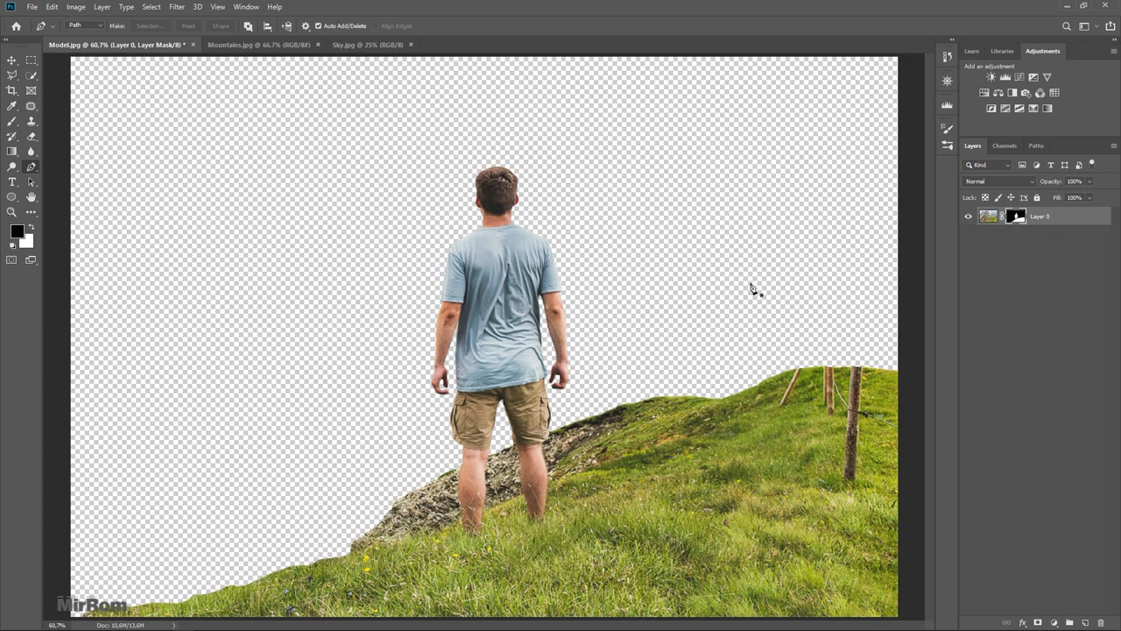
{"action": "key", "text": "v"}
{"action": "key", "text": "ctrl+plus"}
{"action": "scroll", "coordinate": [738, 518], "scroll_direction": "right", "scroll_amount": 5}
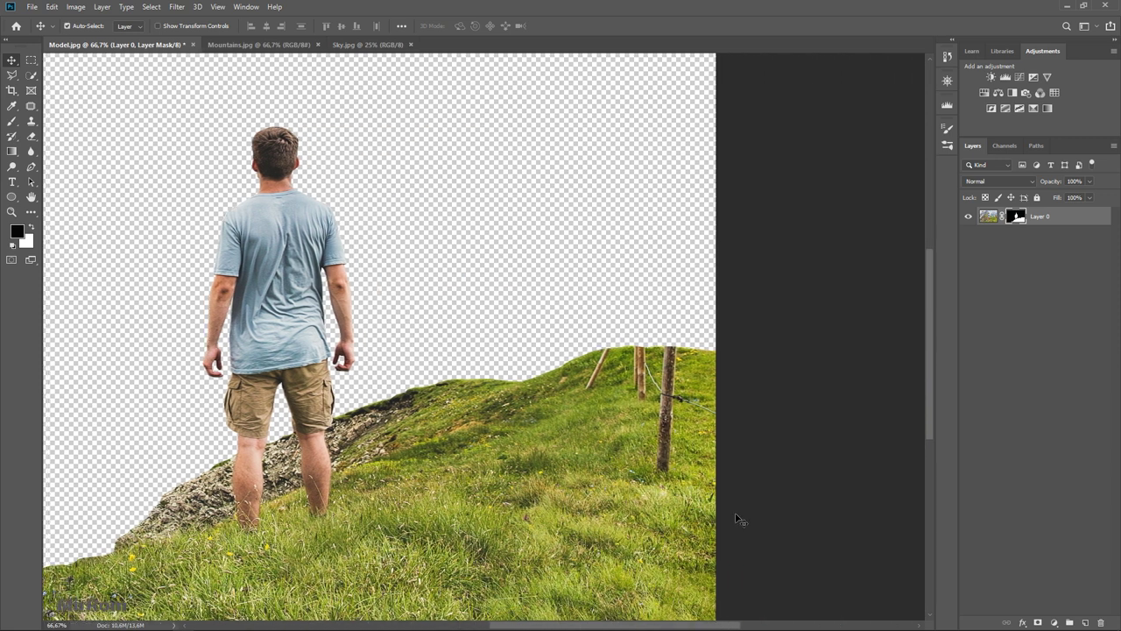
{"action": "scroll", "coordinate": [738, 519], "scroll_direction": "up", "scroll_amount": 1}
{"action": "scroll", "coordinate": [753, 412], "scroll_direction": "down", "scroll_amount": 1}
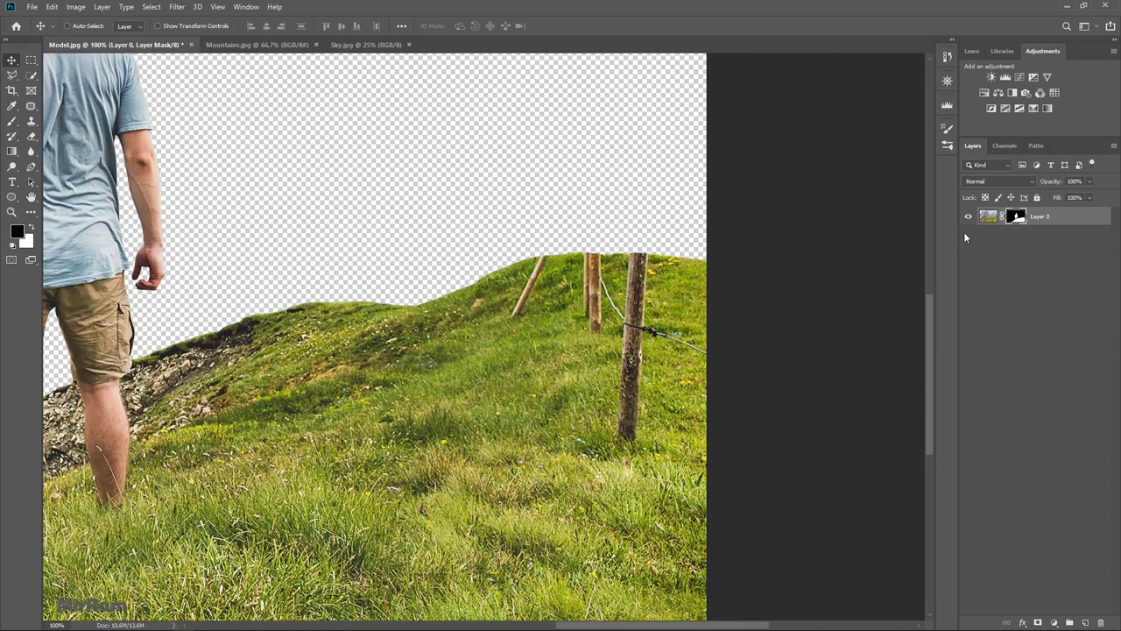
Step: With the Patch Tool on the layer image, replace the first fence post and wire with grass
{"action": "left_click", "coordinate": [987, 218]}
{"action": "left_click", "coordinate": [31, 106]}
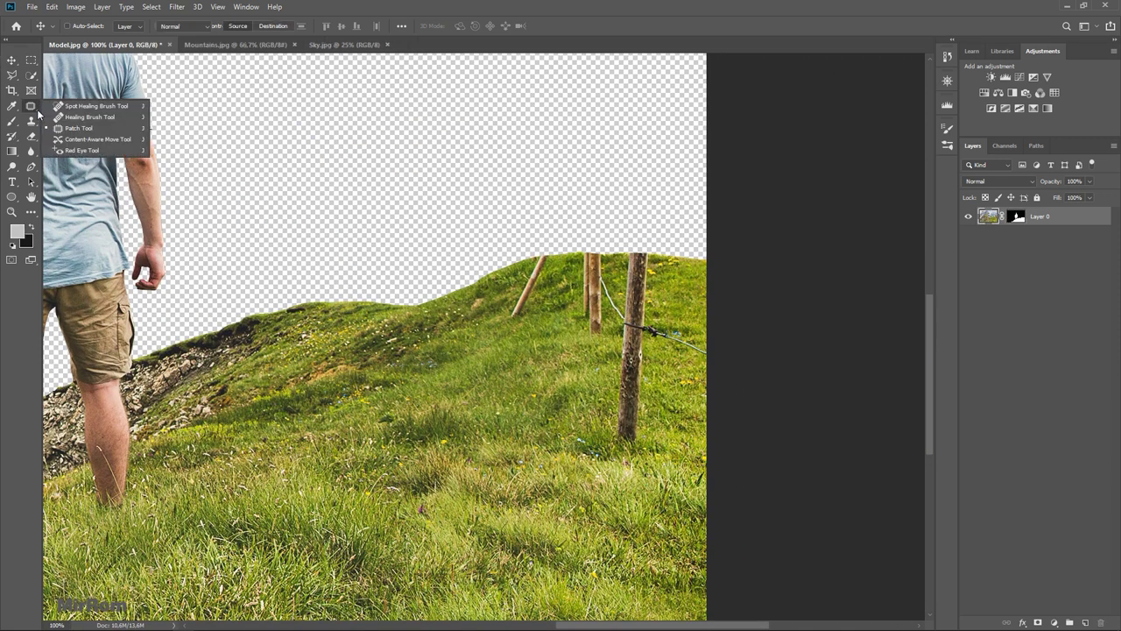
{"action": "left_click", "coordinate": [109, 131]}
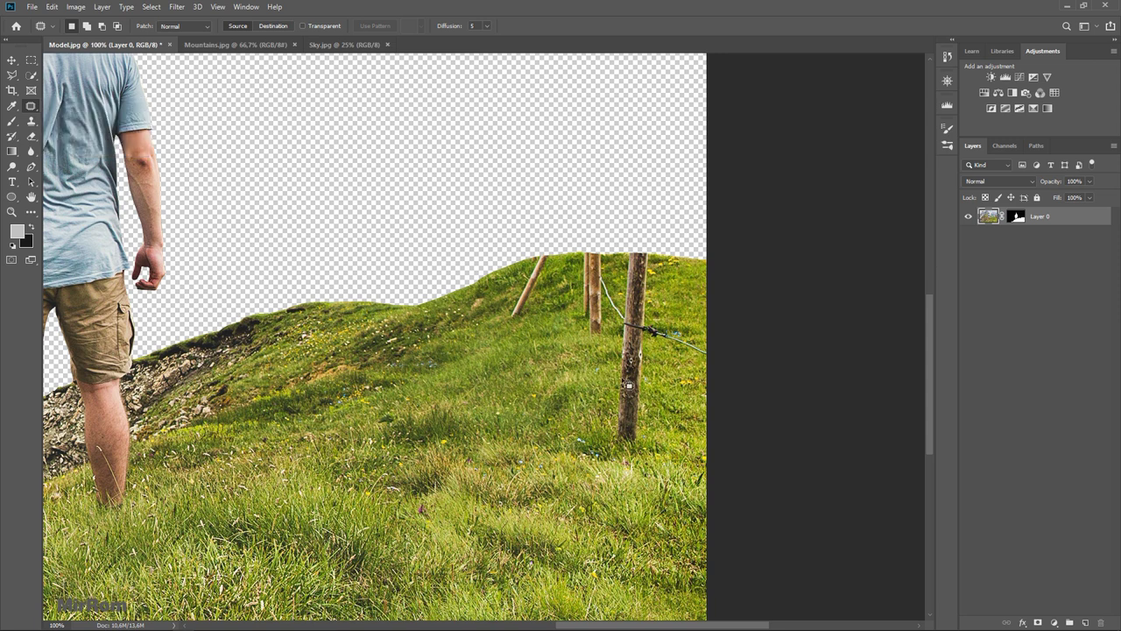
{"action": "left_click_drag", "start_coordinate": [702, 364], "coordinate": [698, 415]}
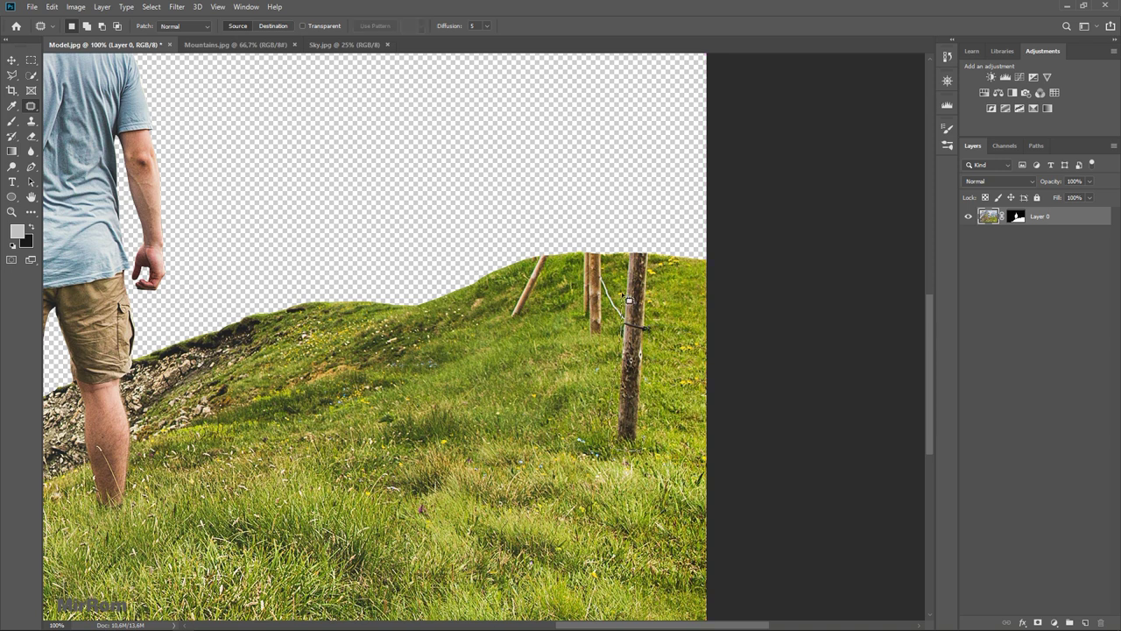
{"action": "left_click_drag", "start_coordinate": [628, 301], "coordinate": [661, 320]}
{"action": "left_click_drag", "start_coordinate": [656, 416], "coordinate": [613, 451]}
{"action": "left_click_drag", "start_coordinate": [639, 406], "coordinate": [682, 406]}
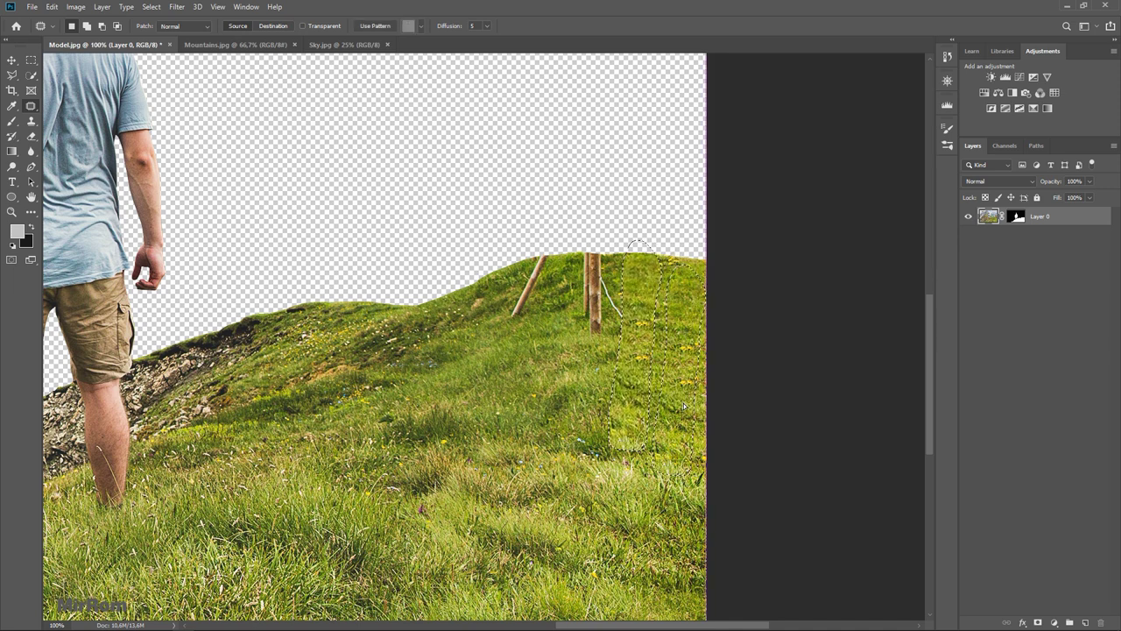
{"action": "key", "text": "ctrl+d"}
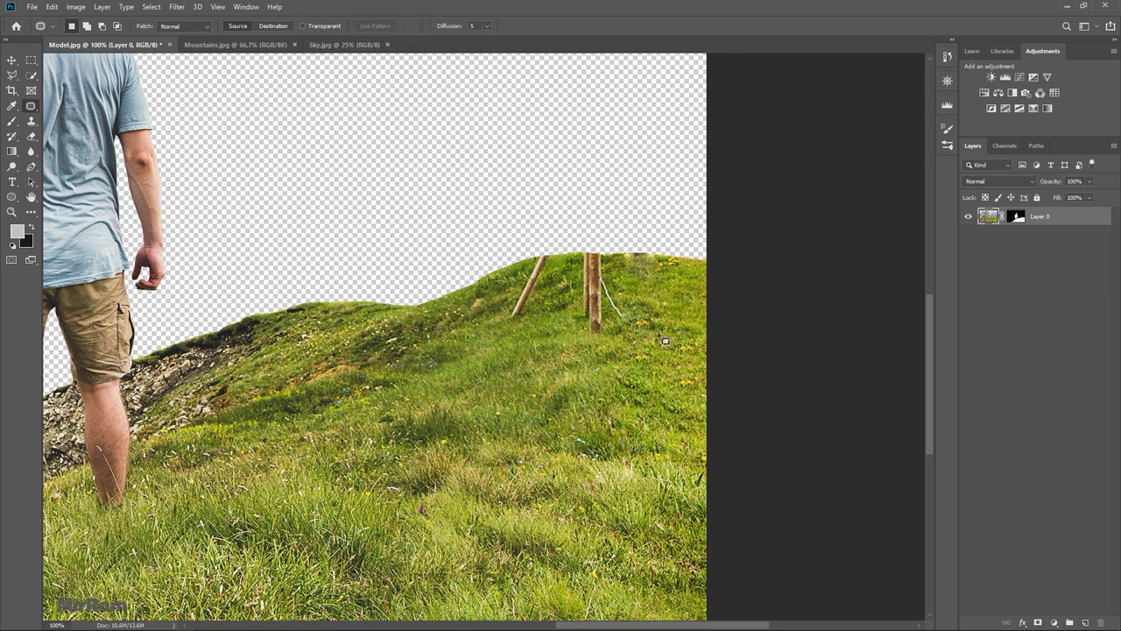
Step: Patch the remaining wooden posts and a leftover ridge spot with nearby grass
{"action": "left_click_drag", "start_coordinate": [615, 269], "coordinate": [599, 250]}
{"action": "mouse_move", "coordinate": [599, 303]}
{"action": "left_mouse_down"}
{"action": "mouse_move", "coordinate": [562, 375]}
{"action": "mouse_move", "coordinate": [548, 371]}
{"action": "left_mouse_up"}
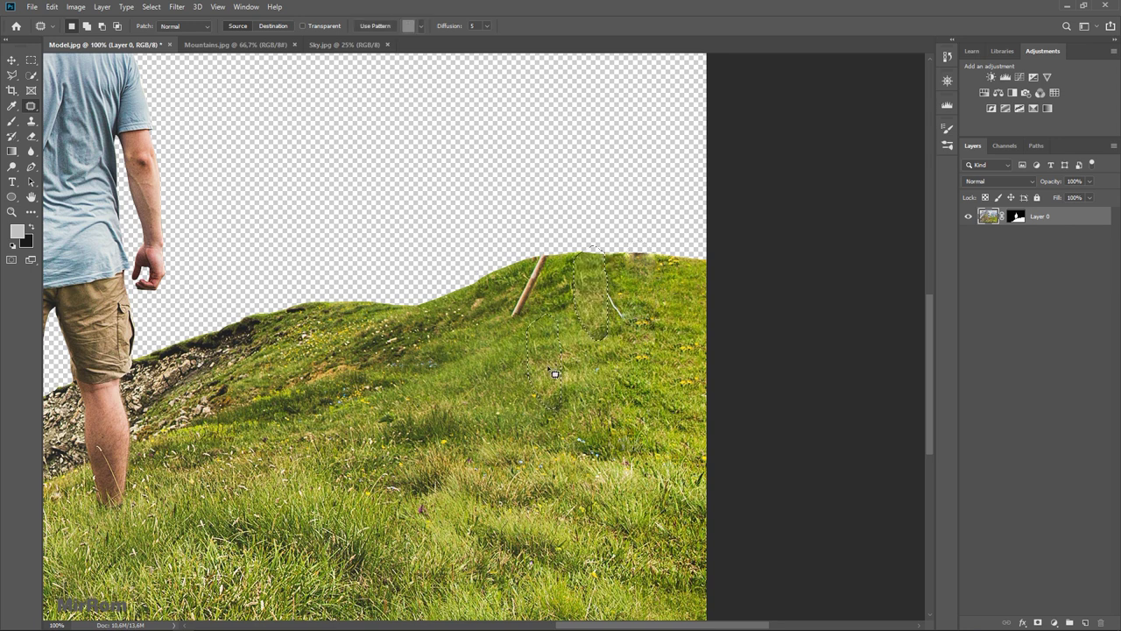
{"action": "key", "text": "ctrl+d"}
{"action": "mouse_move", "coordinate": [528, 320]}
{"action": "left_mouse_down"}
{"action": "mouse_move", "coordinate": [539, 321]}
{"action": "mouse_move", "coordinate": [541, 259]}
{"action": "left_mouse_up"}
{"action": "left_click_drag", "start_coordinate": [530, 289], "coordinate": [557, 337]}
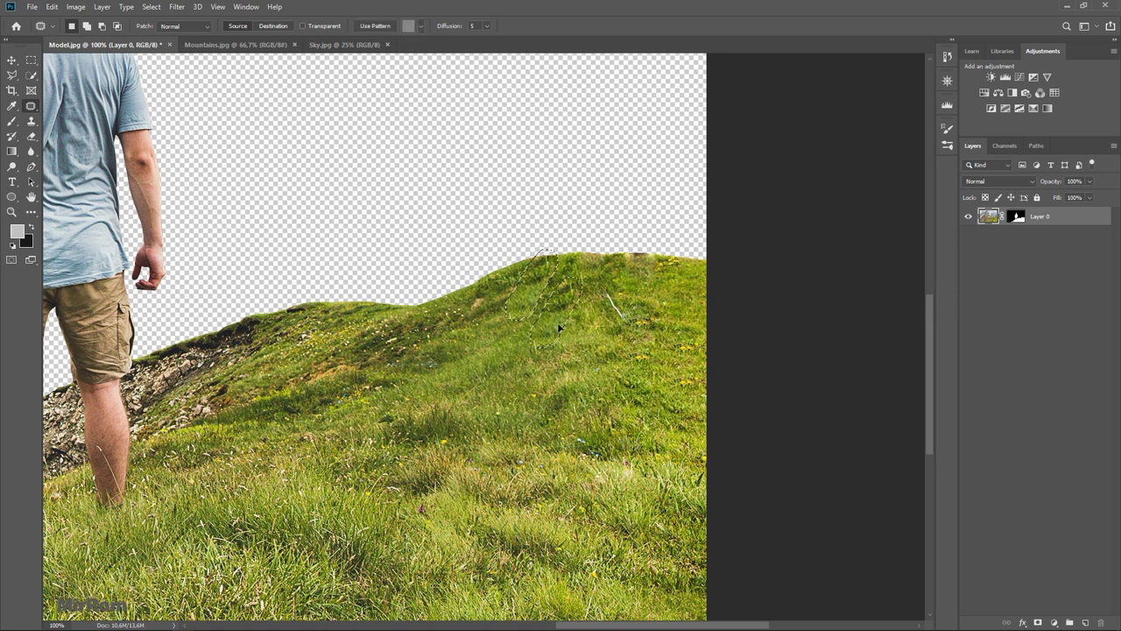
{"action": "key", "text": "ctrl+d"}
{"action": "mouse_move", "coordinate": [644, 247]}
{"action": "left_mouse_down"}
{"action": "mouse_move", "coordinate": [698, 275]}
{"action": "mouse_move", "coordinate": [700, 302]}
{"action": "left_mouse_up"}
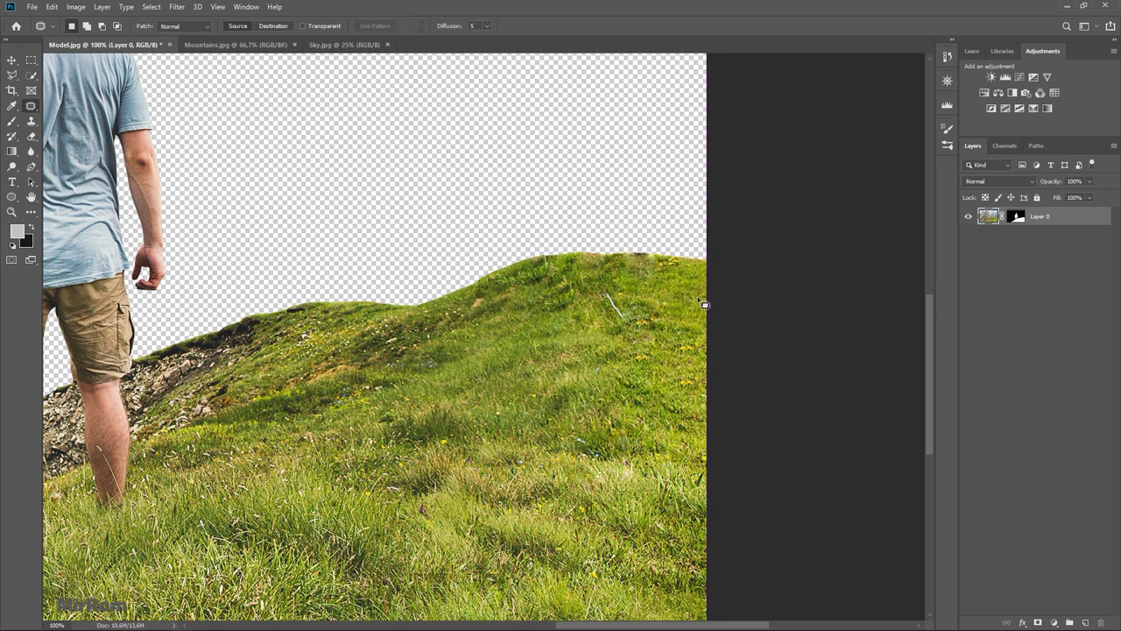
{"action": "key", "text": "ctrl+minus"}
{"action": "key", "text": "ctrl+minus"}
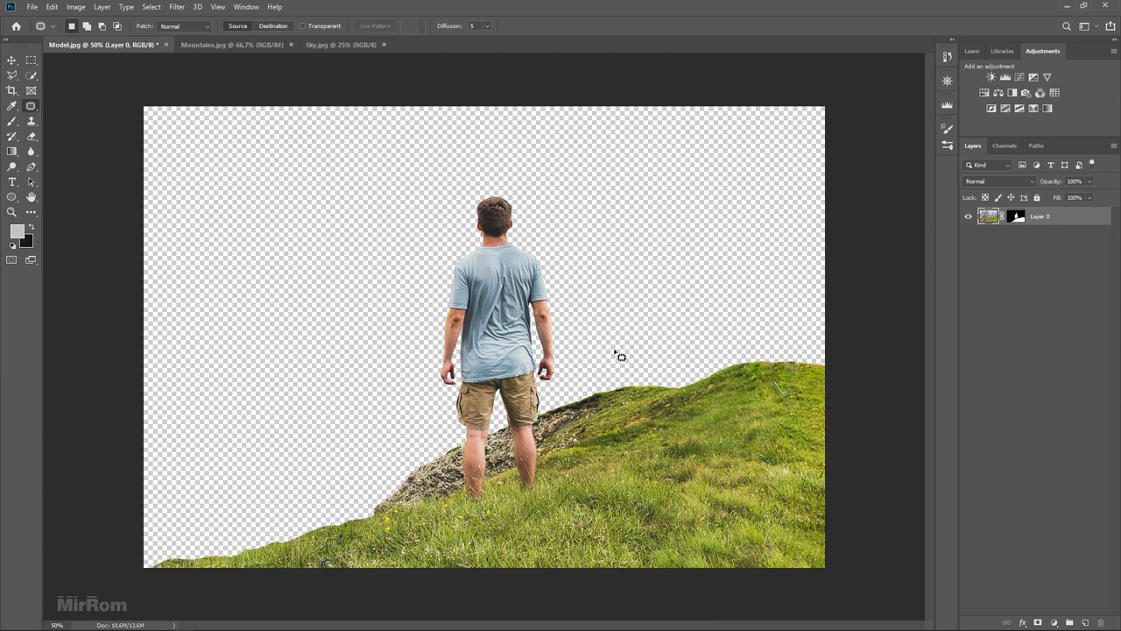
Step: Open Select and Mask with the Overlay view at 68% opacity
{"action": "key", "text": "v"}
{"action": "left_click", "coordinate": [152, 8]}
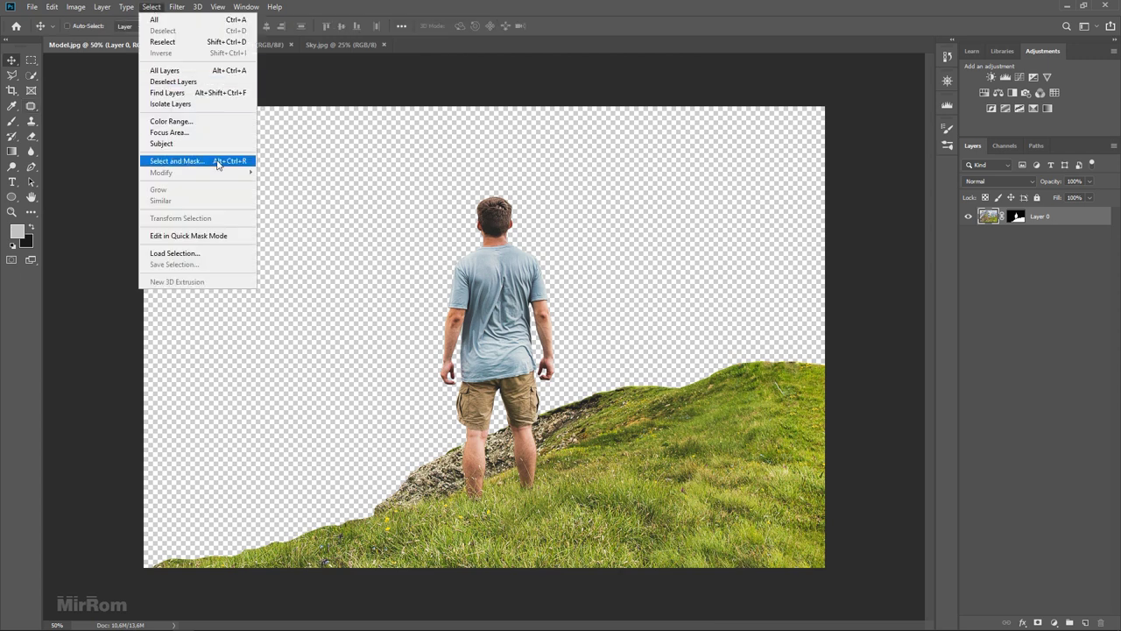
{"action": "left_click", "coordinate": [218, 165]}
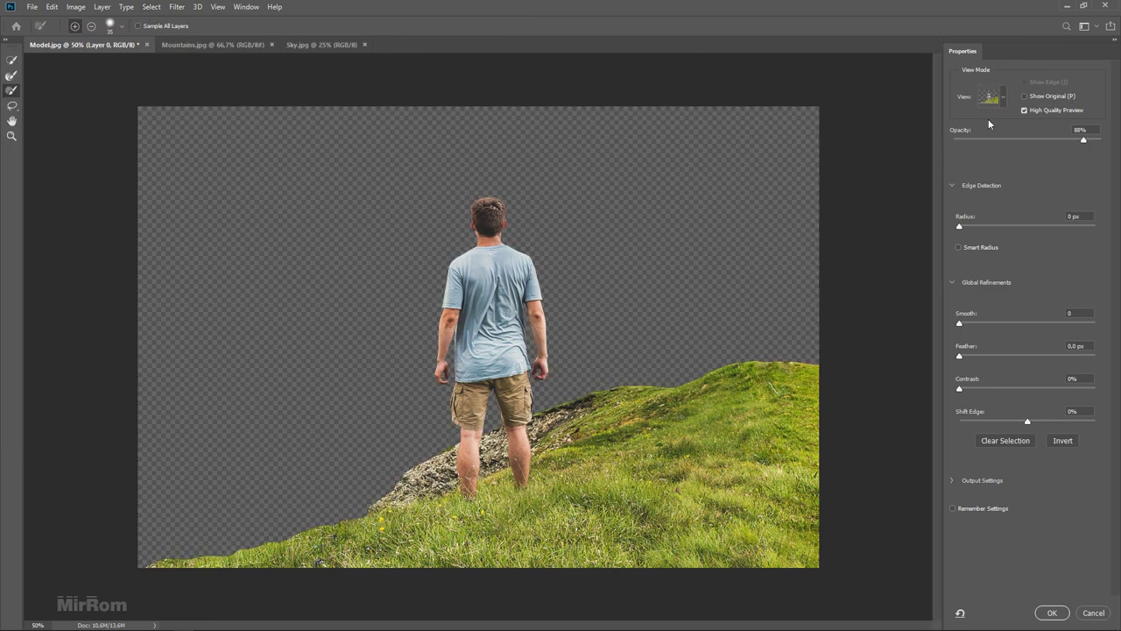
{"action": "left_click", "coordinate": [1002, 98]}
{"action": "left_click", "coordinate": [986, 170]}
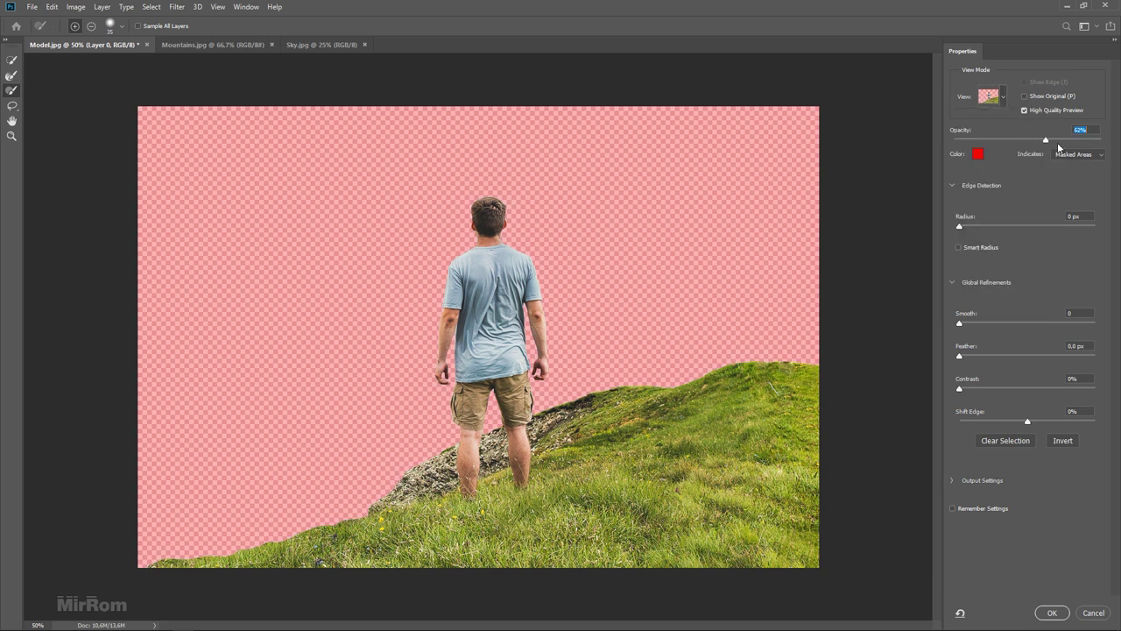
{"action": "left_click_drag", "start_coordinate": [1058, 147], "coordinate": [1055, 147]}
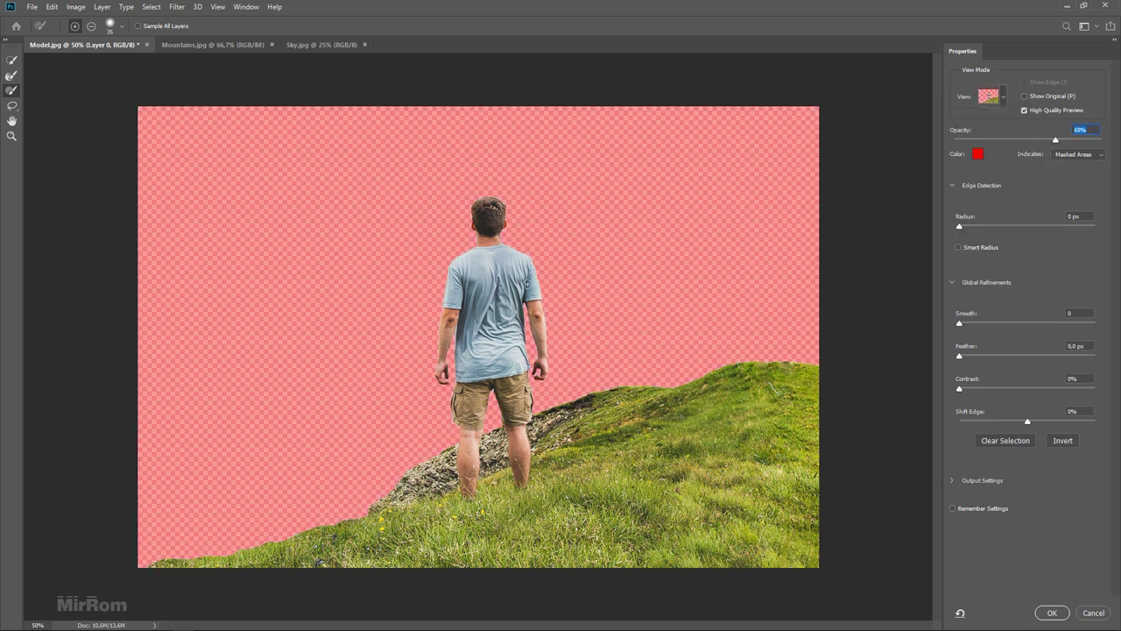
Step: Refine the mask edge along the lower grass and the hilltop with the Refine Edge Brush
{"action": "left_click", "coordinate": [11, 75]}
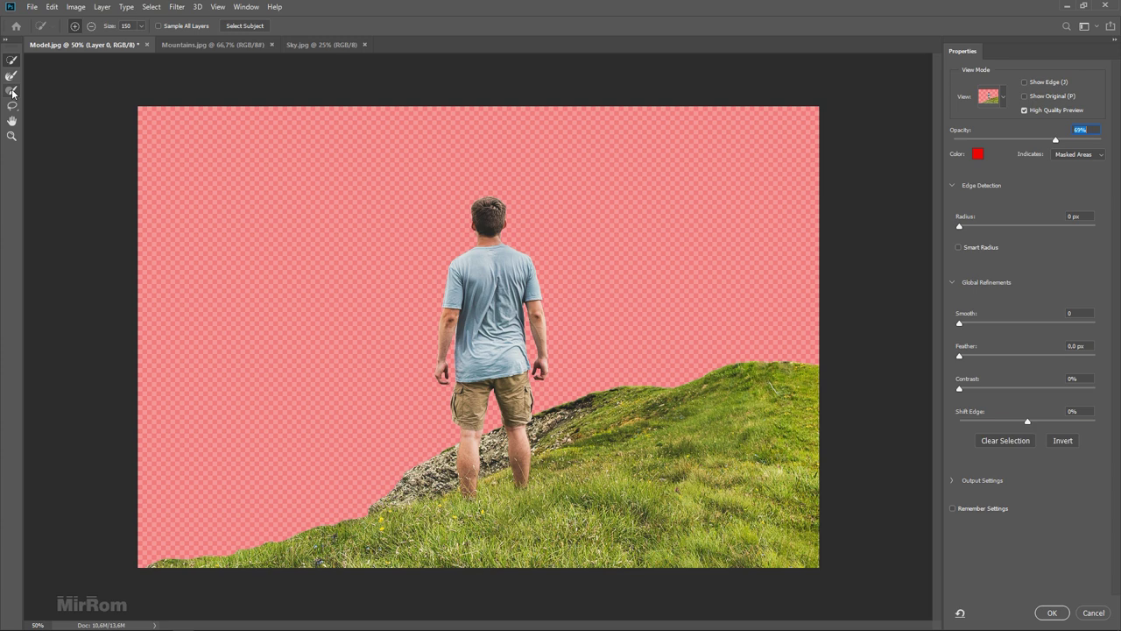
{"action": "left_click", "coordinate": [11, 82]}
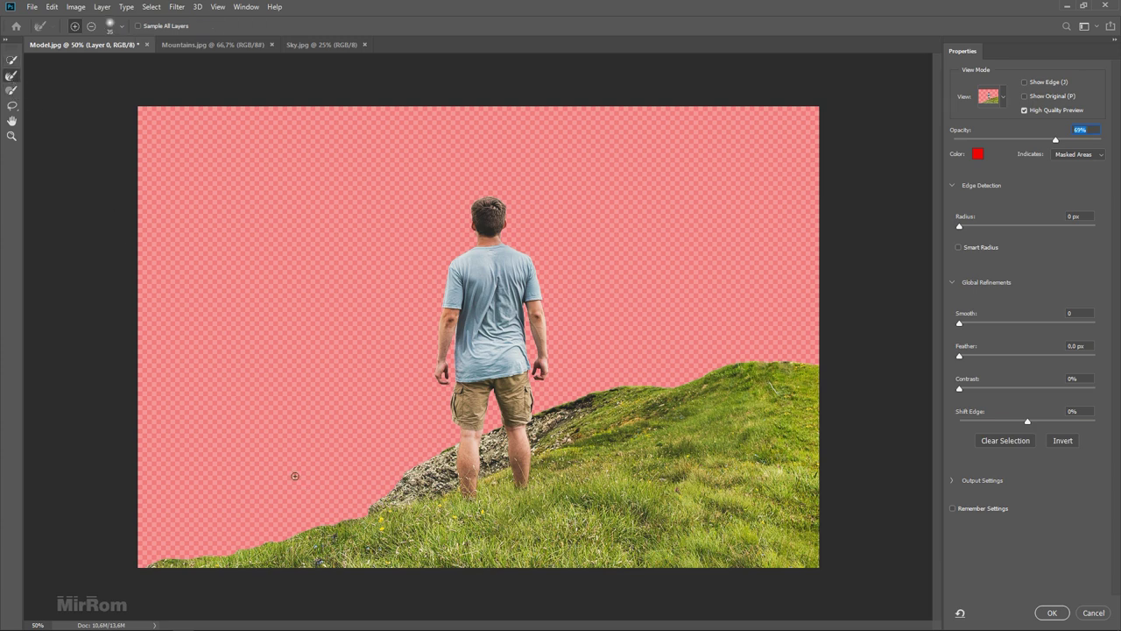
{"action": "key", "text": "ctrl+plus"}
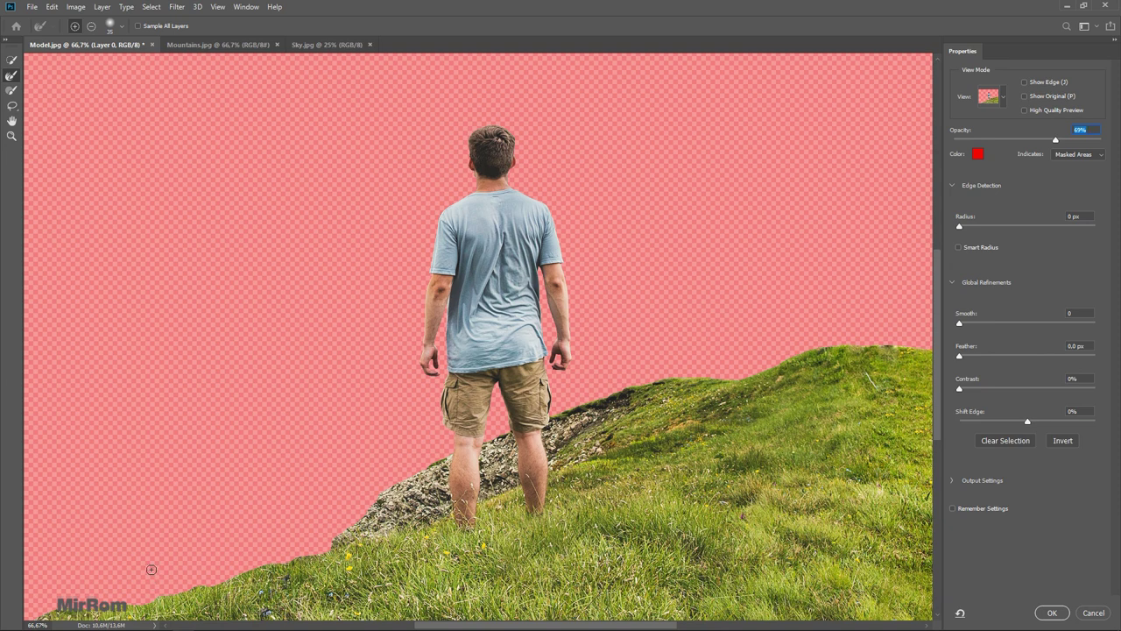
{"action": "scroll", "coordinate": [152, 567], "scroll_direction": "down", "scroll_amount": 3}
{"action": "scroll", "coordinate": [411, 625], "scroll_direction": "left", "scroll_amount": 2}
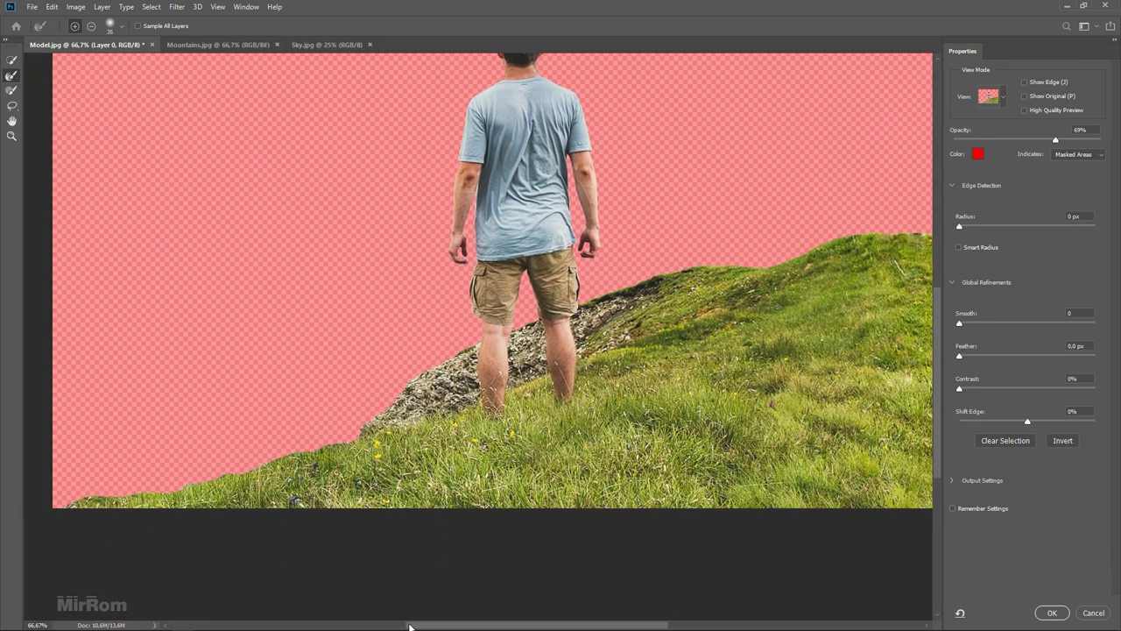
{"action": "left_click", "coordinate": [142, 535], "text": "ctrl"}
{"action": "left_click_drag", "start_coordinate": [105, 487], "coordinate": [374, 437]}
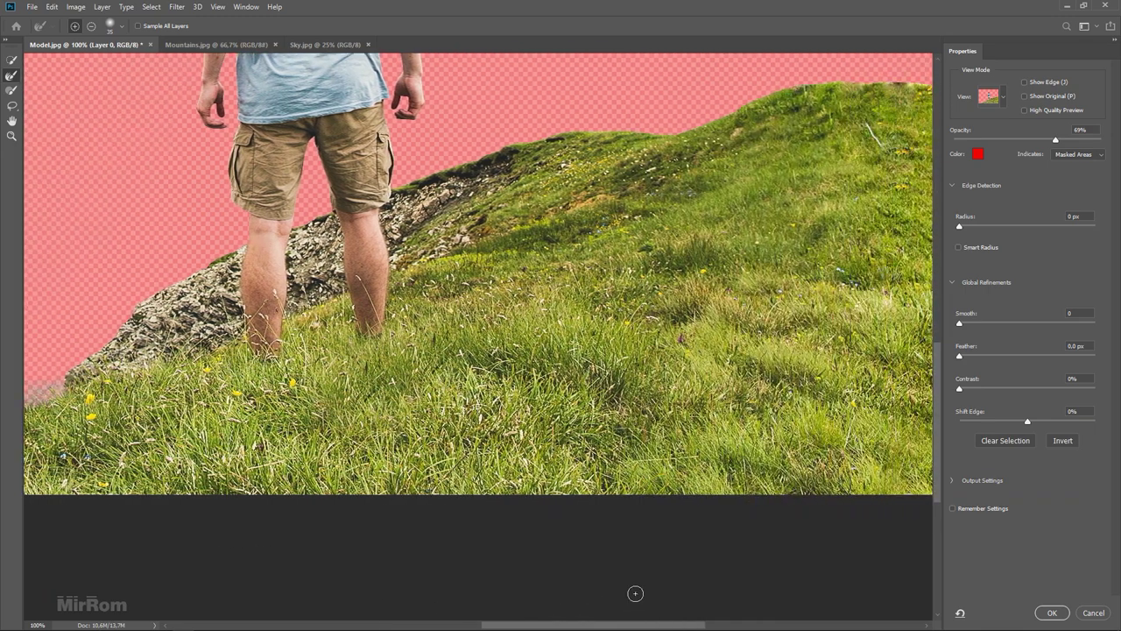
{"action": "left_click_drag", "start_coordinate": [509, 624], "coordinate": [648, 578]}
{"action": "scroll", "coordinate": [651, 562], "scroll_direction": "up", "scroll_amount": 2}
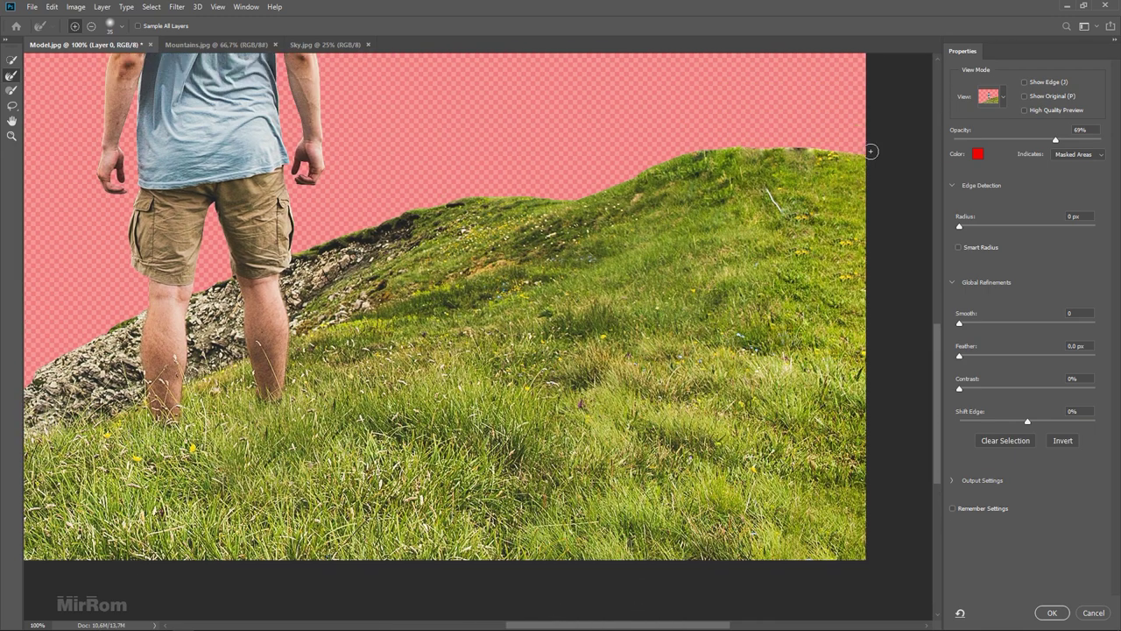
{"action": "mouse_move", "coordinate": [860, 150]}
{"action": "left_mouse_down"}
{"action": "mouse_move", "coordinate": [724, 151]}
{"action": "mouse_move", "coordinate": [644, 168]}
{"action": "left_mouse_up"}
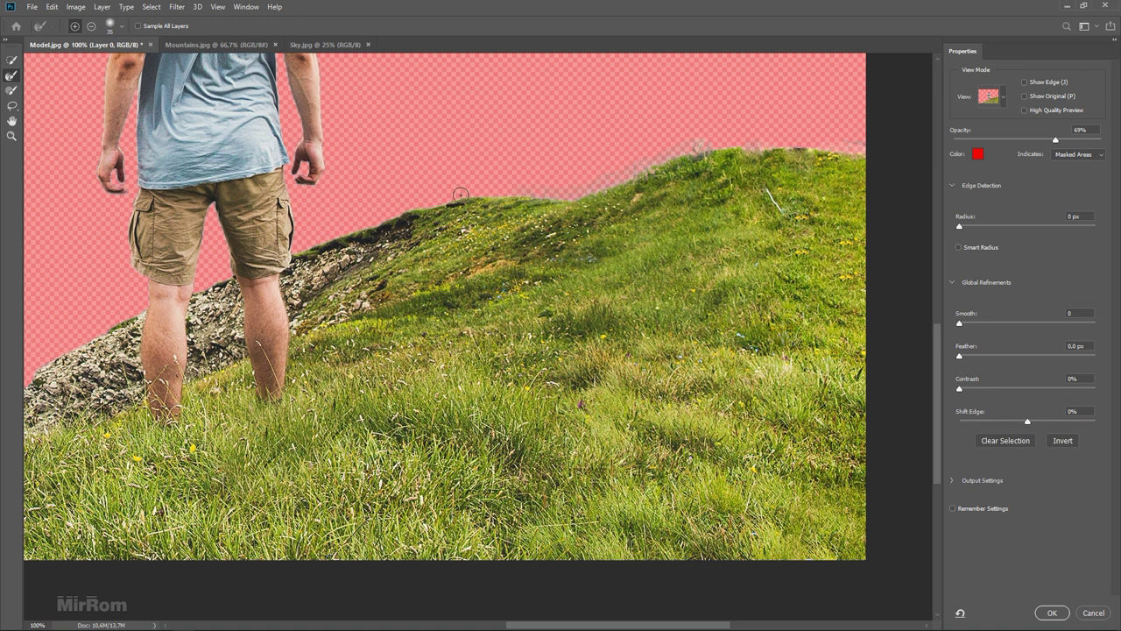
{"action": "left_click_drag", "start_coordinate": [392, 217], "coordinate": [494, 198]}
Step: Refine the edge around the man's hair with a smaller brush, then view at 50%
{"action": "scroll", "coordinate": [169, 217], "scroll_direction": "up", "scroll_amount": 1}
{"action": "scroll", "coordinate": [91, 142], "scroll_direction": "up", "scroll_amount": 5}
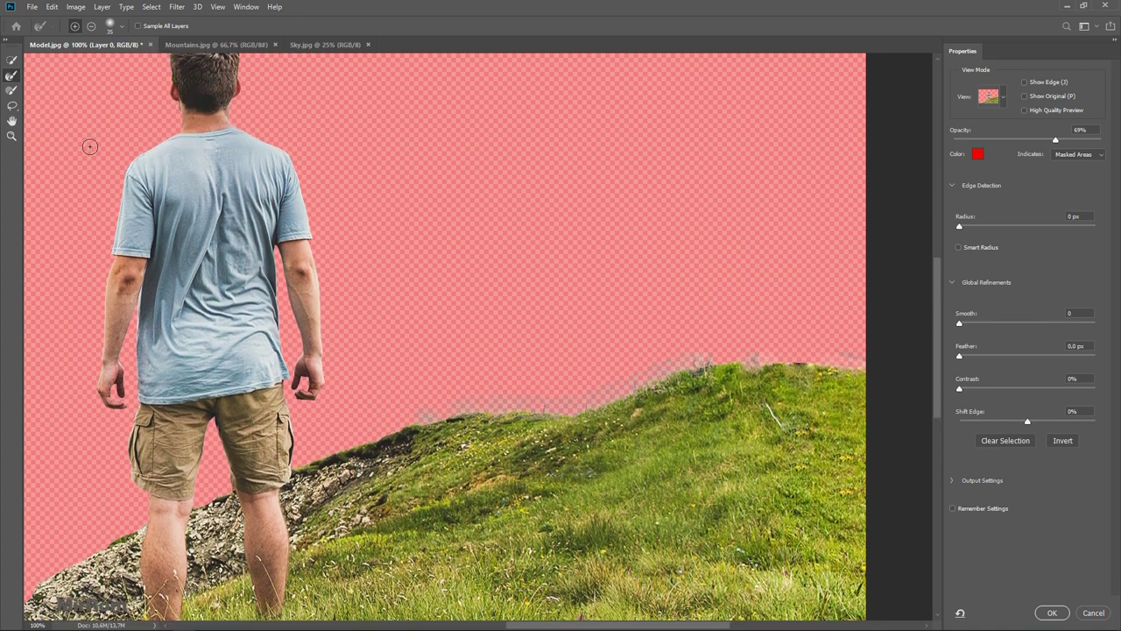
{"action": "scroll", "coordinate": [110, 112], "scroll_direction": "up", "scroll_amount": 2}
{"action": "scroll", "coordinate": [123, 118], "scroll_direction": "up", "scroll_amount": 1}
{"action": "key", "text": "bracketleft"}
{"action": "key", "text": "bracketleft"}
{"action": "key", "text": "bracketleft"}
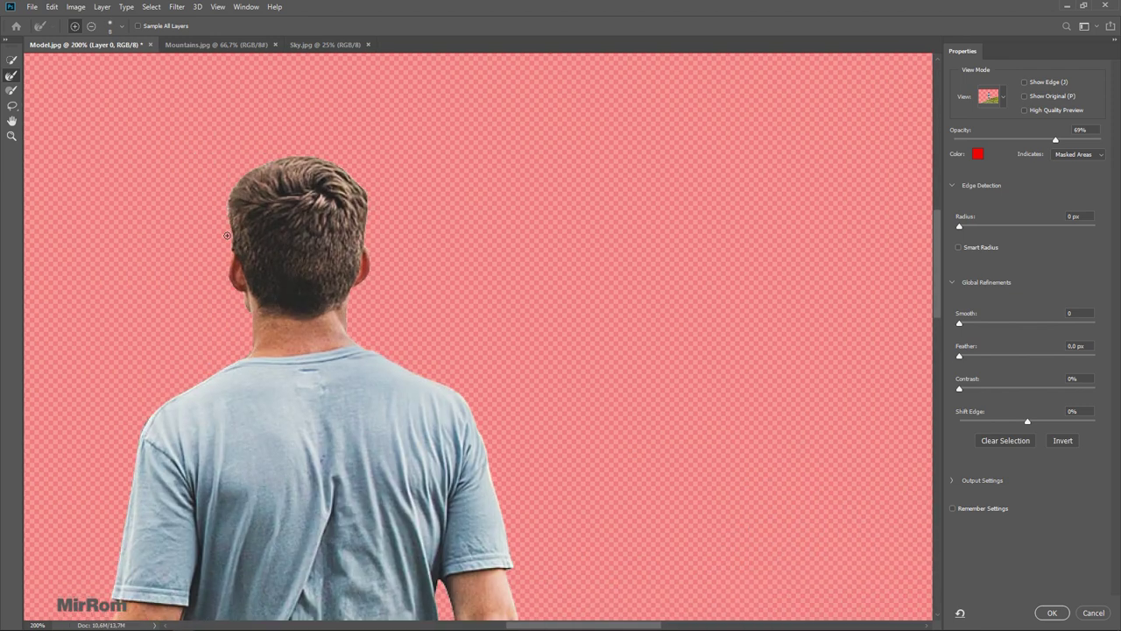
{"action": "scroll", "coordinate": [228, 232], "scroll_direction": "up", "scroll_amount": 3}
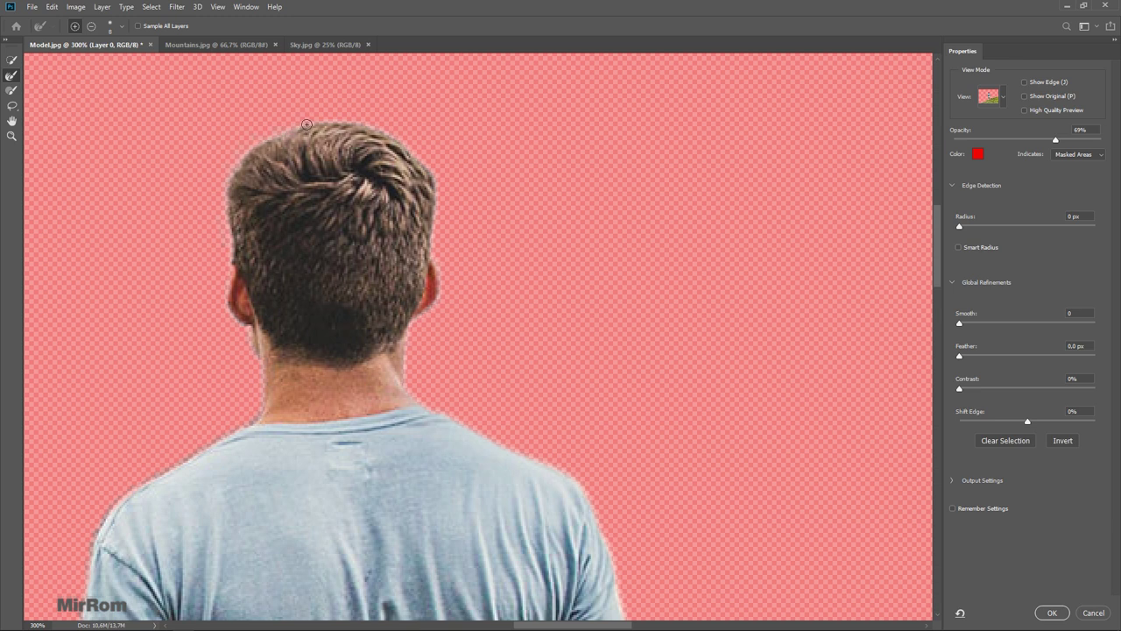
{"action": "mouse_move", "coordinate": [373, 126]}
{"action": "left_mouse_down"}
{"action": "mouse_move", "coordinate": [406, 143]}
{"action": "mouse_move", "coordinate": [438, 210]}
{"action": "left_mouse_up"}
{"action": "key", "text": "ctrl+minus"}
{"action": "key", "text": "ctrl+minus"}
{"action": "key", "text": "ctrl+minus"}
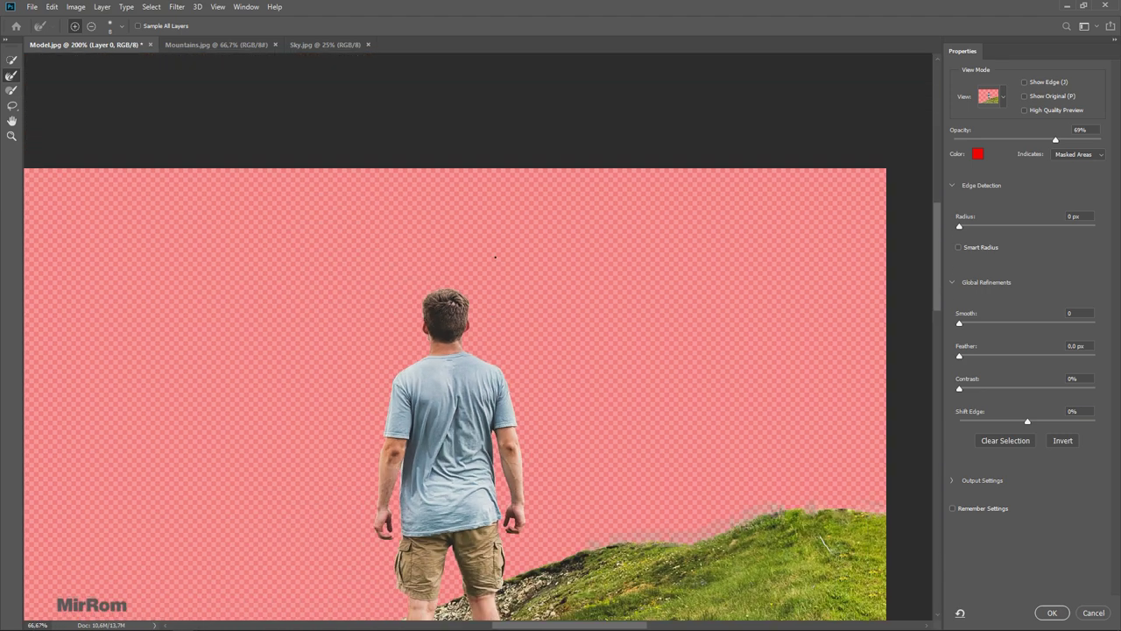
{"action": "key", "text": "ctrl+minus"}
{"action": "key", "text": "ctrl+minus"}
{"action": "key", "text": "ctrl+plus"}
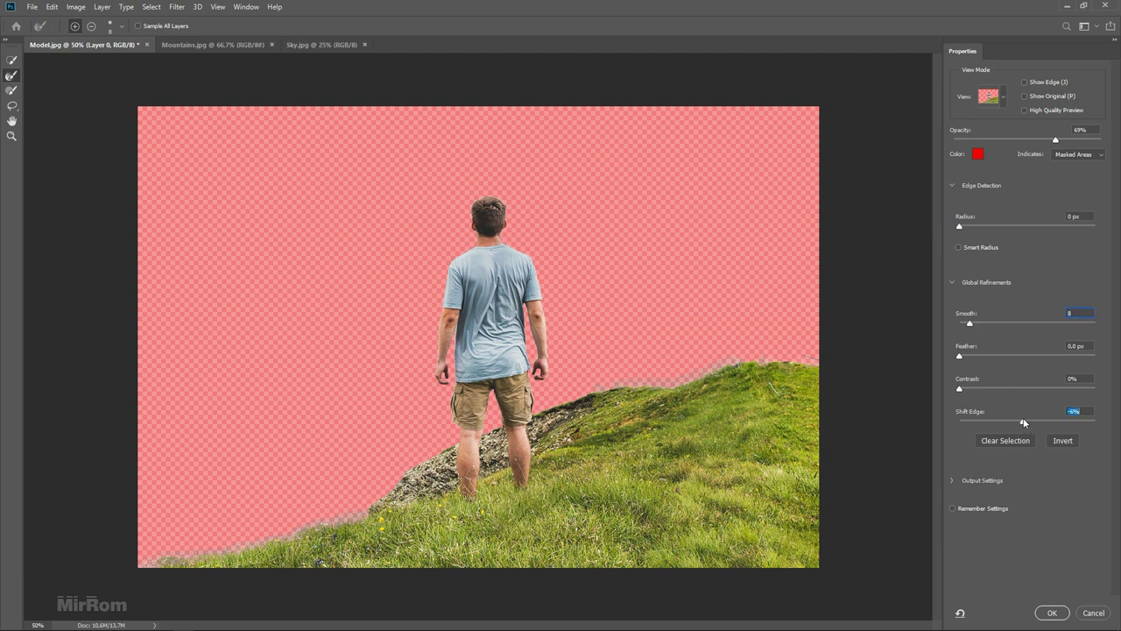
Step: Output the refined selection as Layer 0's mask, then zoom in on the hikers in Mountains.jpg
{"action": "left_click", "coordinate": [1052, 612]}
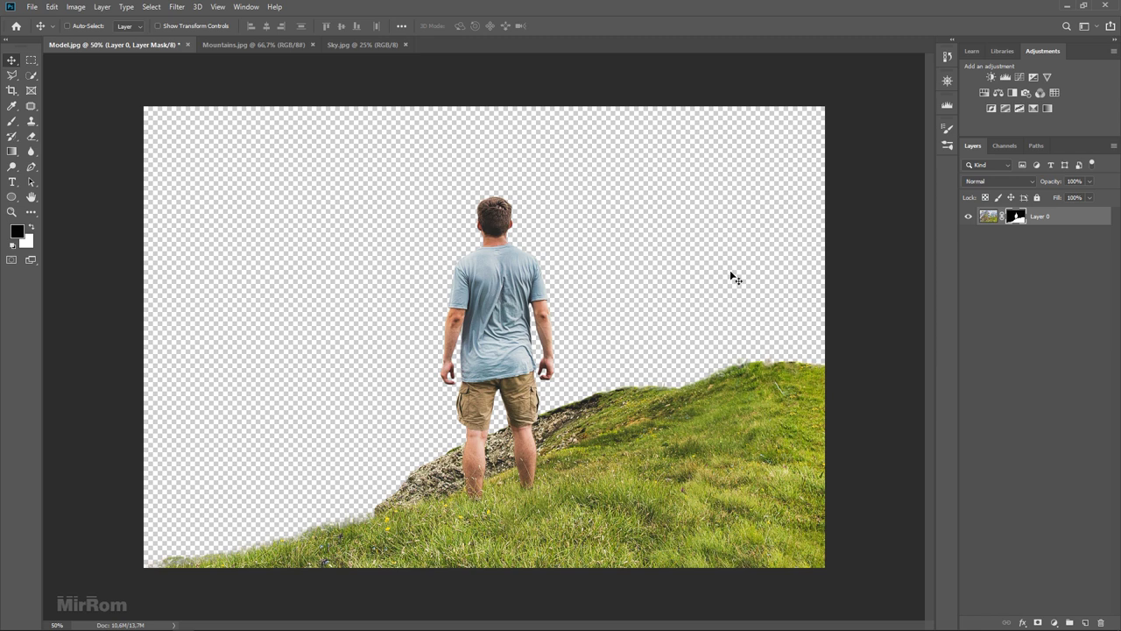
{"action": "left_click", "coordinate": [254, 44]}
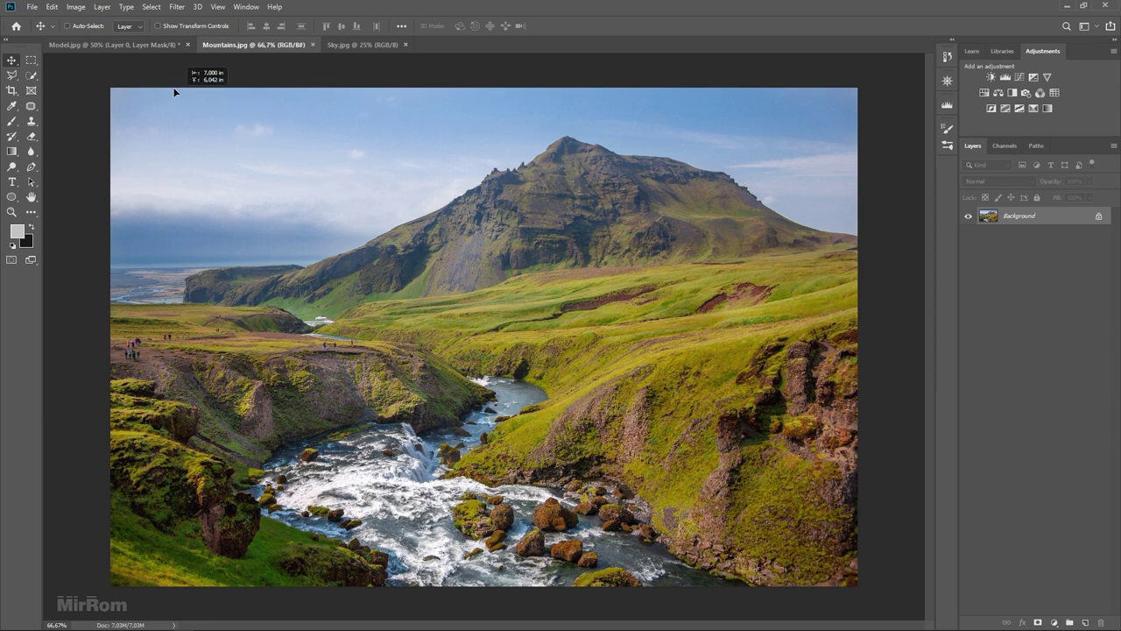
{"action": "left_click_drag", "start_coordinate": [374, 267], "coordinate": [247, 168]}
{"action": "left_click", "coordinate": [651, 266]}
{"action": "scroll", "coordinate": [504, 345], "scroll_direction": "up", "scroll_amount": 1}
{"action": "scroll", "coordinate": [504, 345], "scroll_direction": "up", "scroll_amount": 1}
{"action": "scroll", "coordinate": [503, 345], "scroll_direction": "up", "scroll_amount": 1}
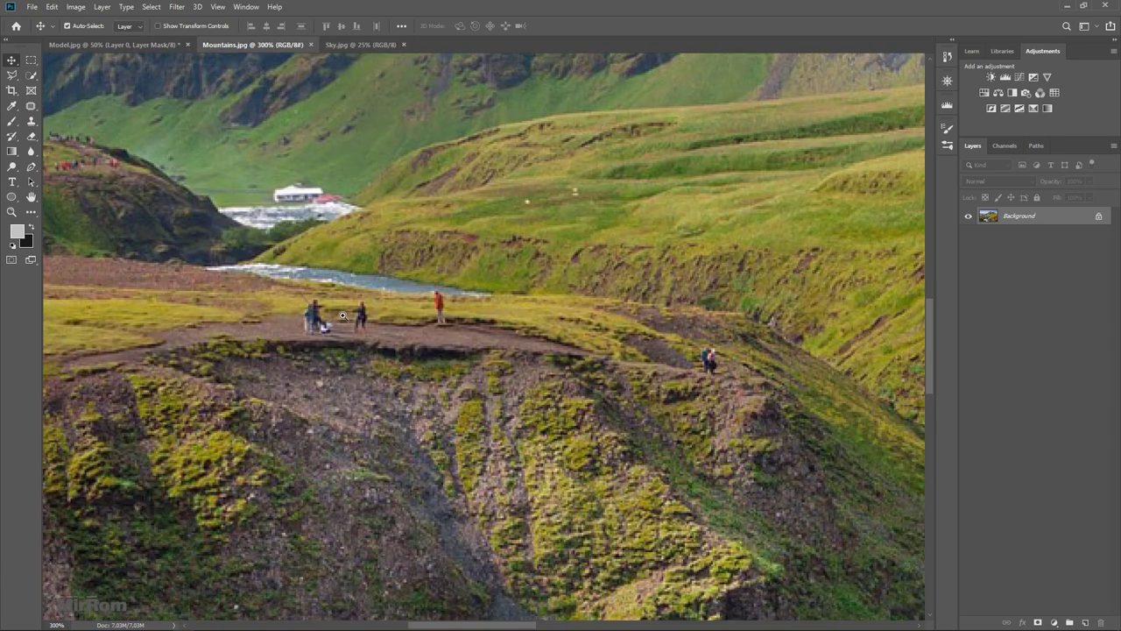
{"action": "scroll", "coordinate": [343, 339], "scroll_direction": "up", "scroll_amount": 1}
Step: Patch out the left hiker and the red-clad hiker using nearby path and ground
{"action": "left_click", "coordinate": [35, 107]}
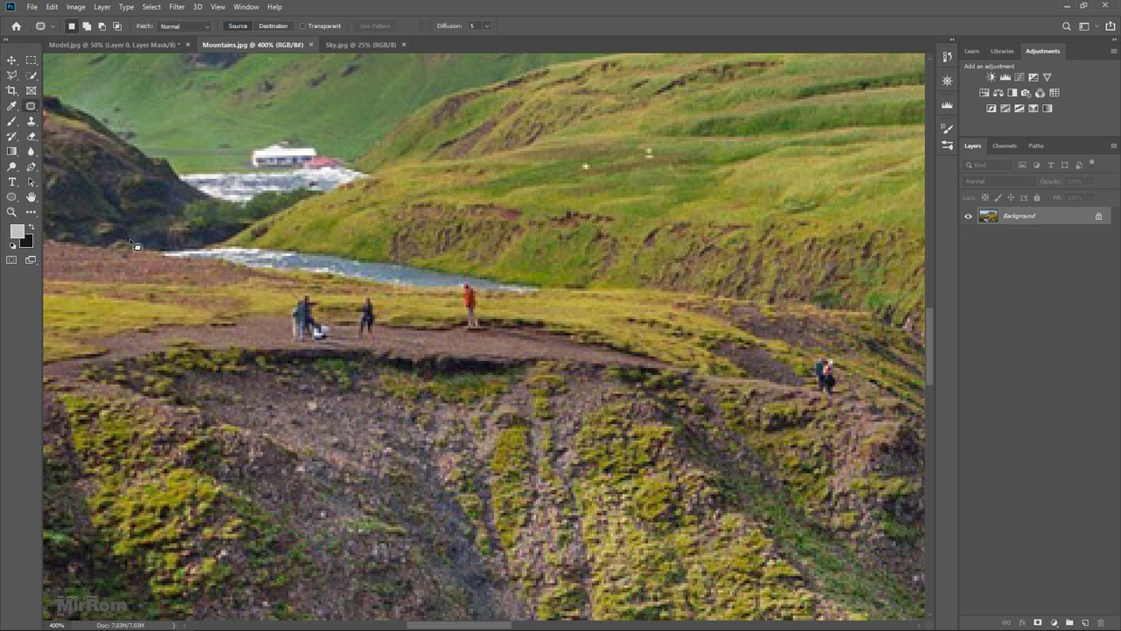
{"action": "right_click", "coordinate": [28, 111]}
{"action": "left_click", "coordinate": [74, 128]}
{"action": "mouse_move", "coordinate": [301, 301]}
{"action": "left_mouse_down"}
{"action": "mouse_move", "coordinate": [280, 338]}
{"action": "mouse_move", "coordinate": [379, 348]}
{"action": "left_mouse_up"}
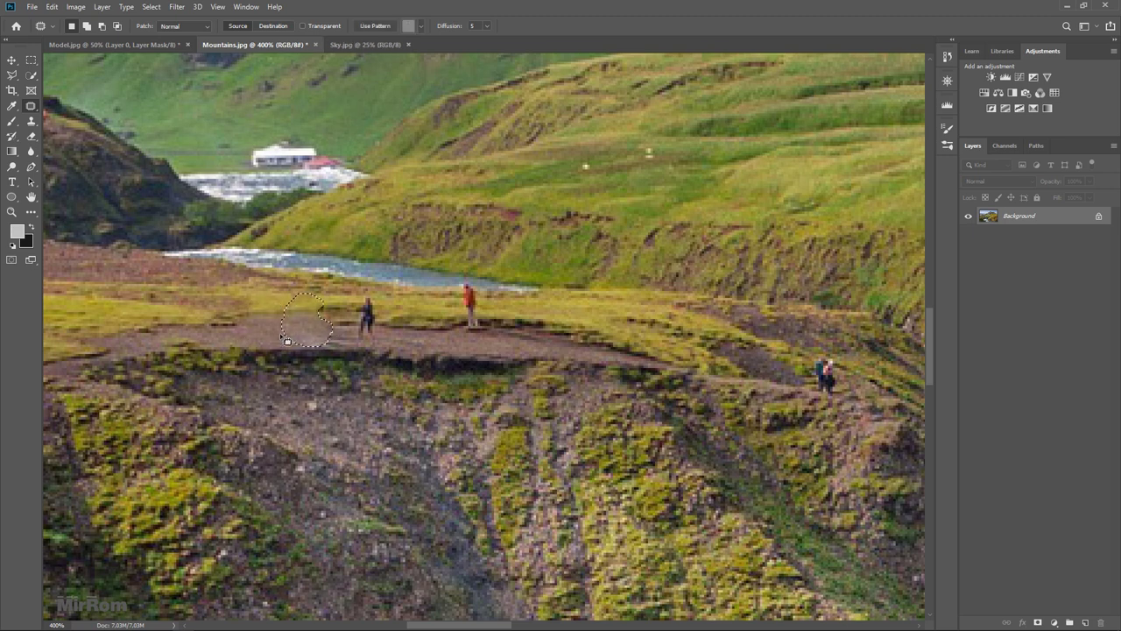
{"action": "key", "text": "ctrl+d"}
{"action": "left_click_drag", "start_coordinate": [359, 324], "coordinate": [409, 330]}
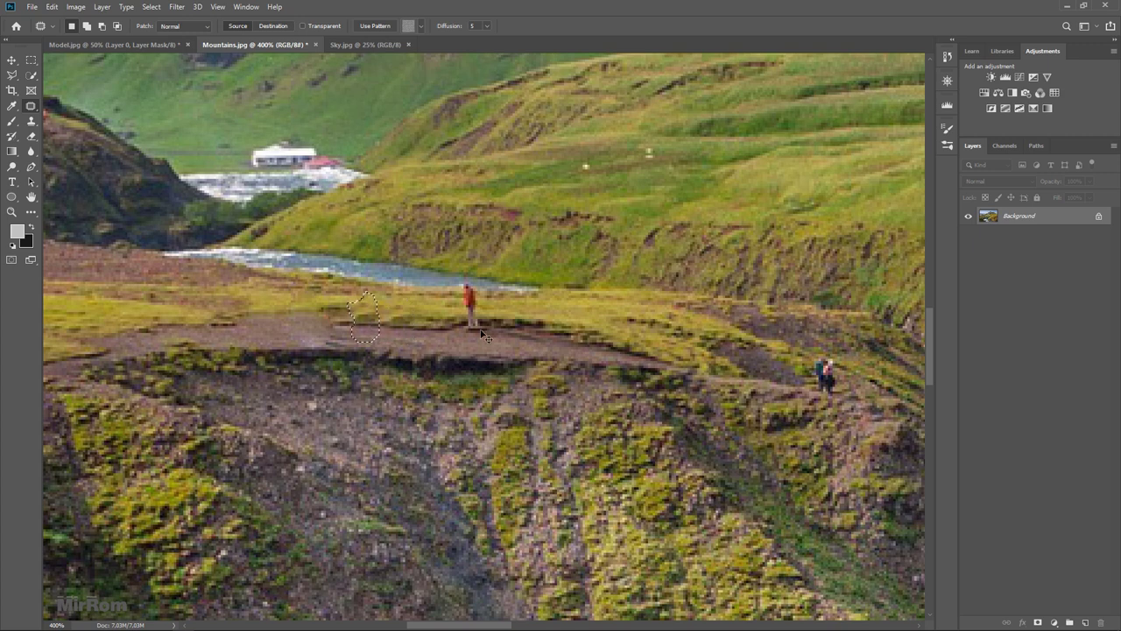
{"action": "key", "text": "ctrl+d"}
{"action": "mouse_move", "coordinate": [490, 335]}
{"action": "left_mouse_down"}
{"action": "mouse_move", "coordinate": [480, 292]}
{"action": "mouse_move", "coordinate": [487, 331]}
{"action": "left_mouse_up"}
{"action": "left_click_drag", "start_coordinate": [471, 307], "coordinate": [507, 308]}
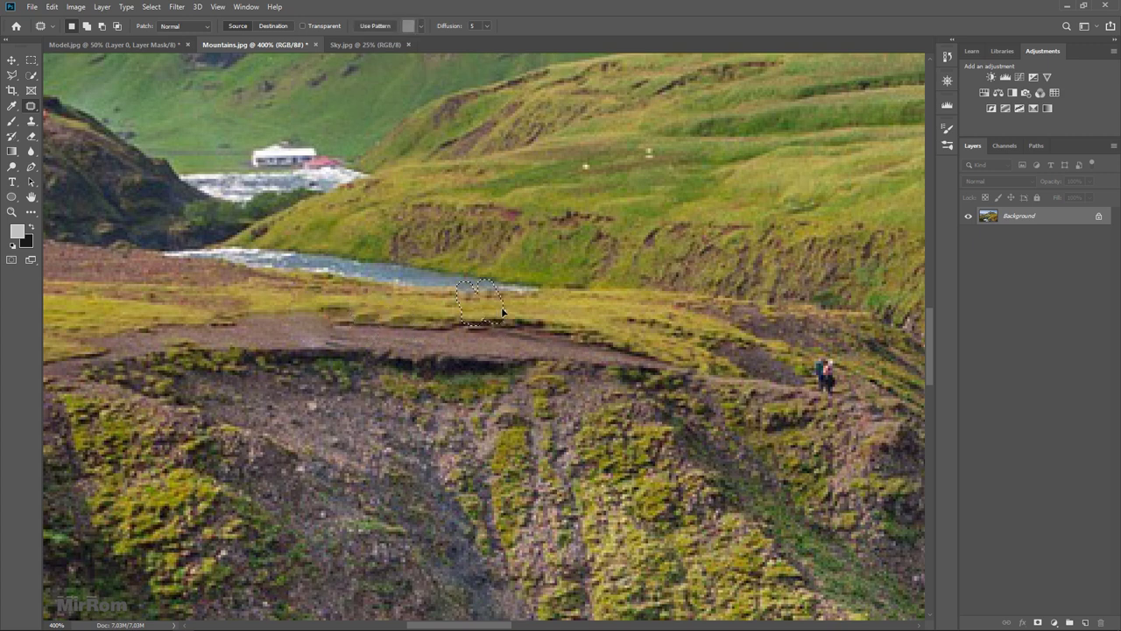
{"action": "key", "text": "ctrl+d"}
Step: Patch out the right-side, distant and slope hikers with surrounding grass
{"action": "left_click_drag", "start_coordinate": [827, 399], "coordinate": [860, 400]}
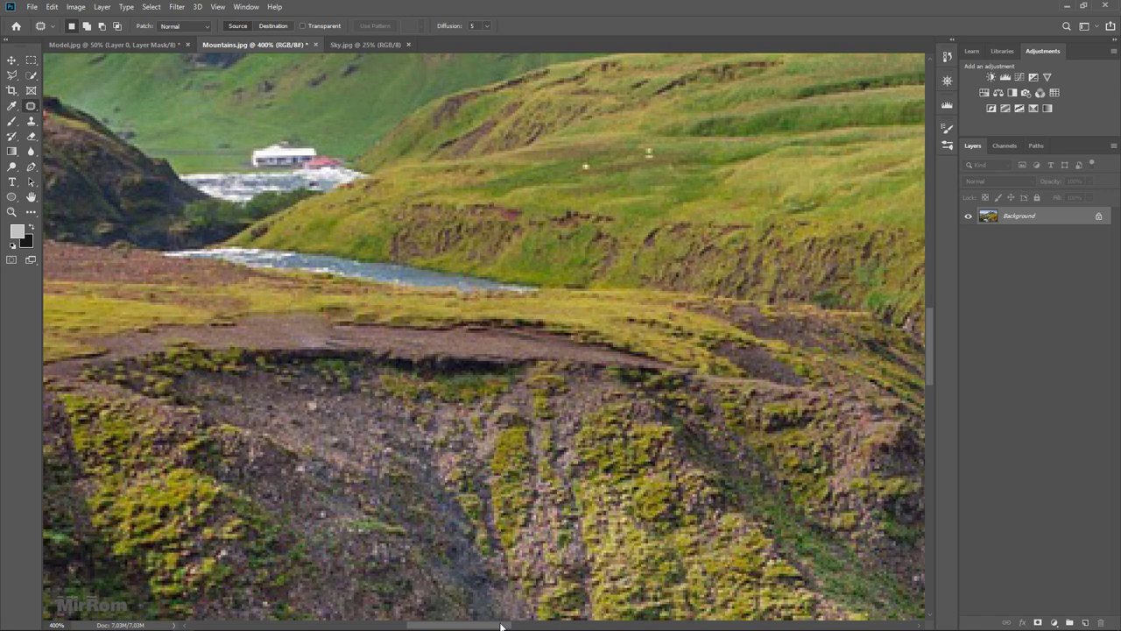
{"action": "key", "text": "ctrl+d"}
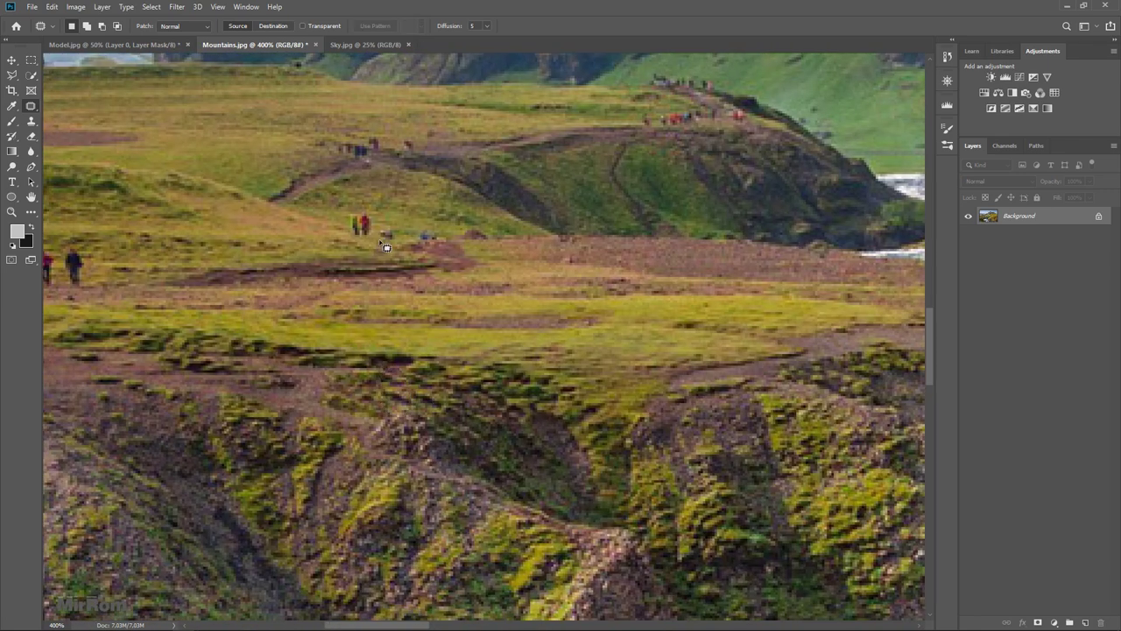
{"action": "left_click_drag", "start_coordinate": [372, 216], "coordinate": [373, 218]}
{"action": "left_click_drag", "start_coordinate": [367, 240], "coordinate": [317, 252]}
{"action": "key", "text": "ctrl+d"}
{"action": "mouse_move", "coordinate": [411, 231]}
{"action": "left_mouse_down"}
{"action": "mouse_move", "coordinate": [396, 237]}
{"action": "mouse_move", "coordinate": [437, 240]}
{"action": "mouse_move", "coordinate": [435, 256]}
{"action": "mouse_move", "coordinate": [534, 269]}
{"action": "left_mouse_up"}
{"action": "scroll", "coordinate": [451, 250], "scroll_direction": "left", "scroll_amount": 3}
{"action": "scroll", "coordinate": [473, 271], "scroll_direction": "left", "scroll_amount": 3}
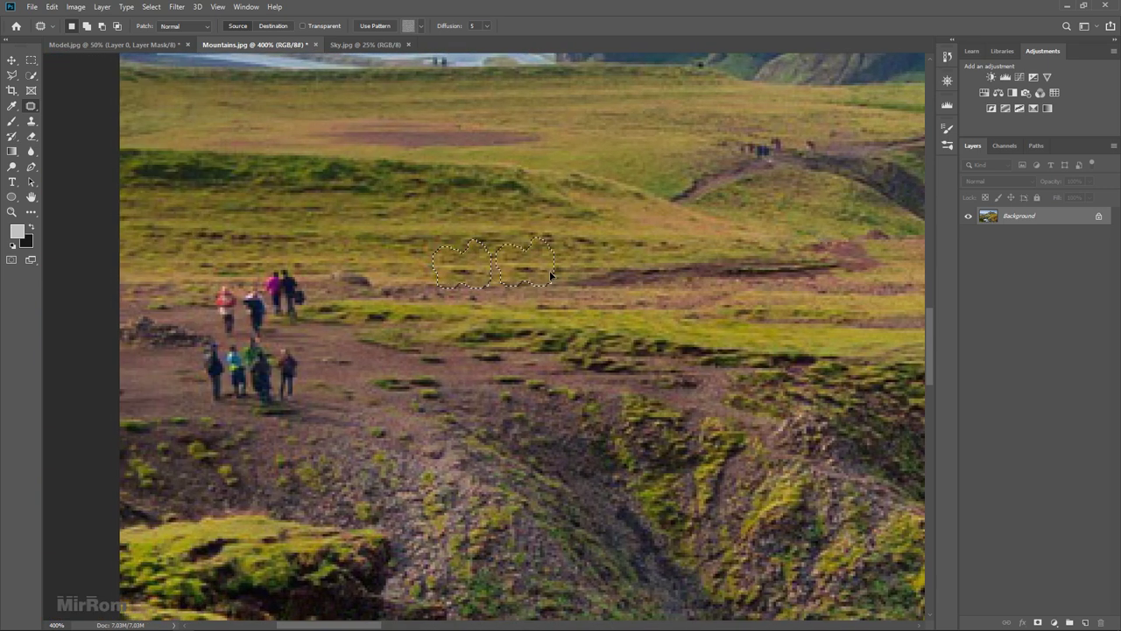
{"action": "key", "text": "ctrl+d"}
Step: Patch the lower and remaining path hikers, then drag the landscape into Model.jpg
{"action": "left_click_drag", "start_coordinate": [308, 399], "coordinate": [399, 390]}
{"action": "key", "text": "ctrl+d"}
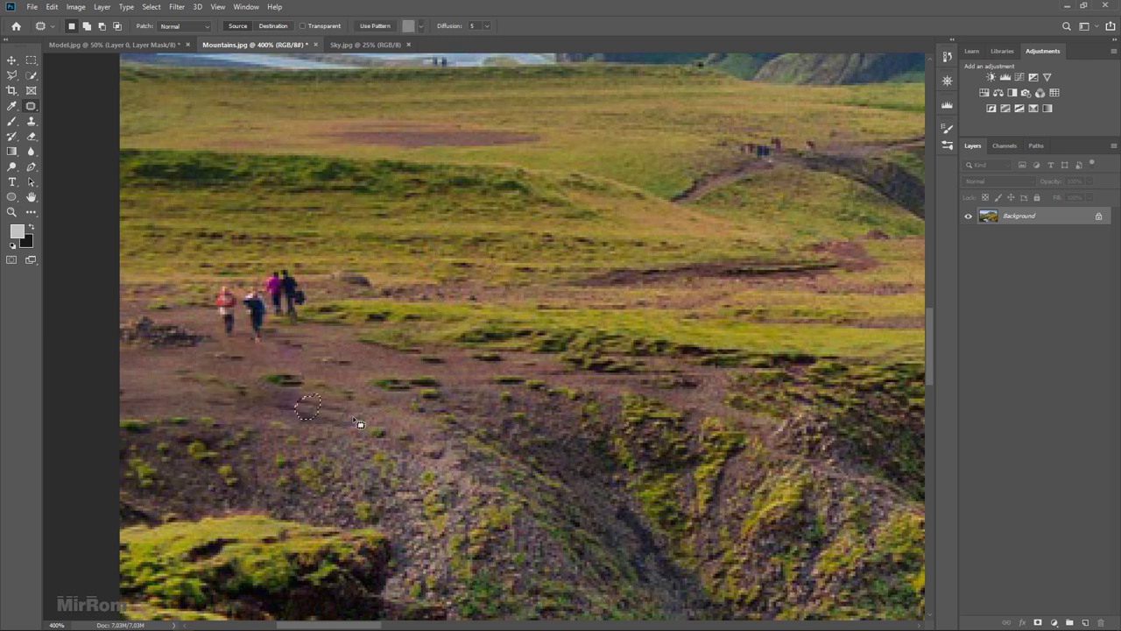
{"action": "scroll", "coordinate": [318, 355], "scroll_direction": "up", "scroll_amount": 1}
{"action": "left_click_drag", "start_coordinate": [245, 374], "coordinate": [295, 392]}
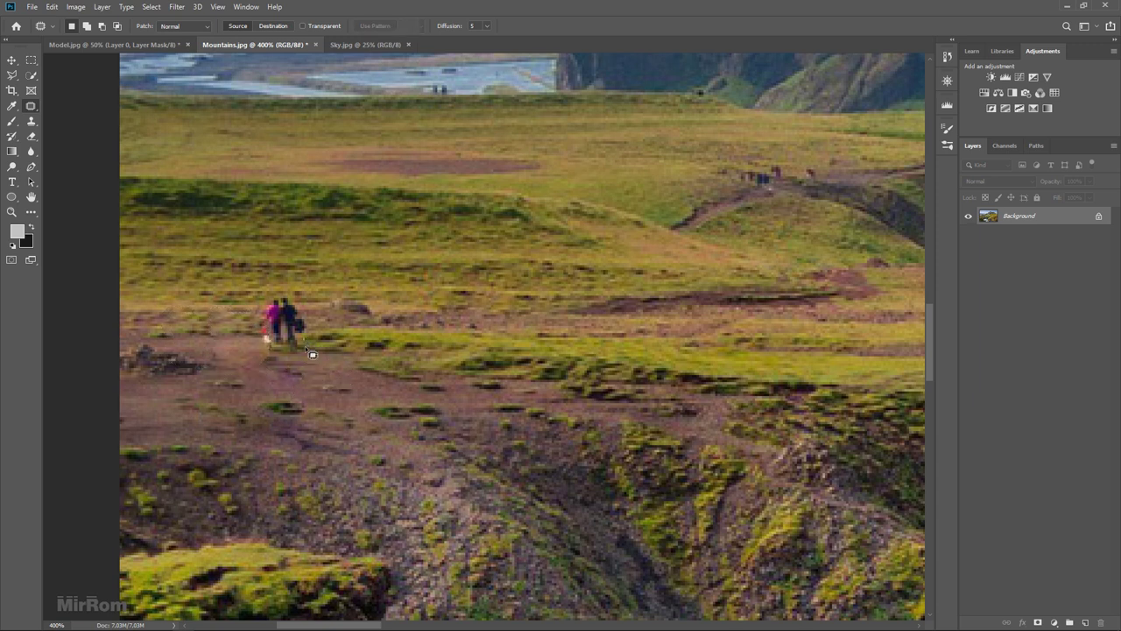
{"action": "left_click_drag", "start_coordinate": [258, 320], "coordinate": [349, 341]}
{"action": "key", "text": "ctrl+d"}
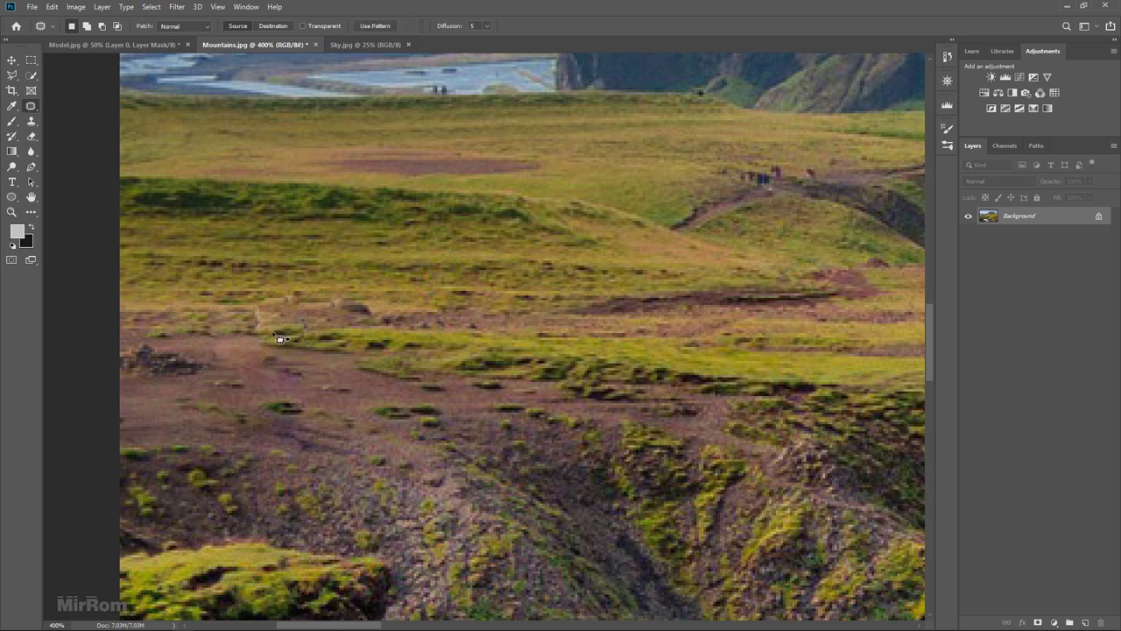
{"action": "key", "text": "ctrl+minus"}
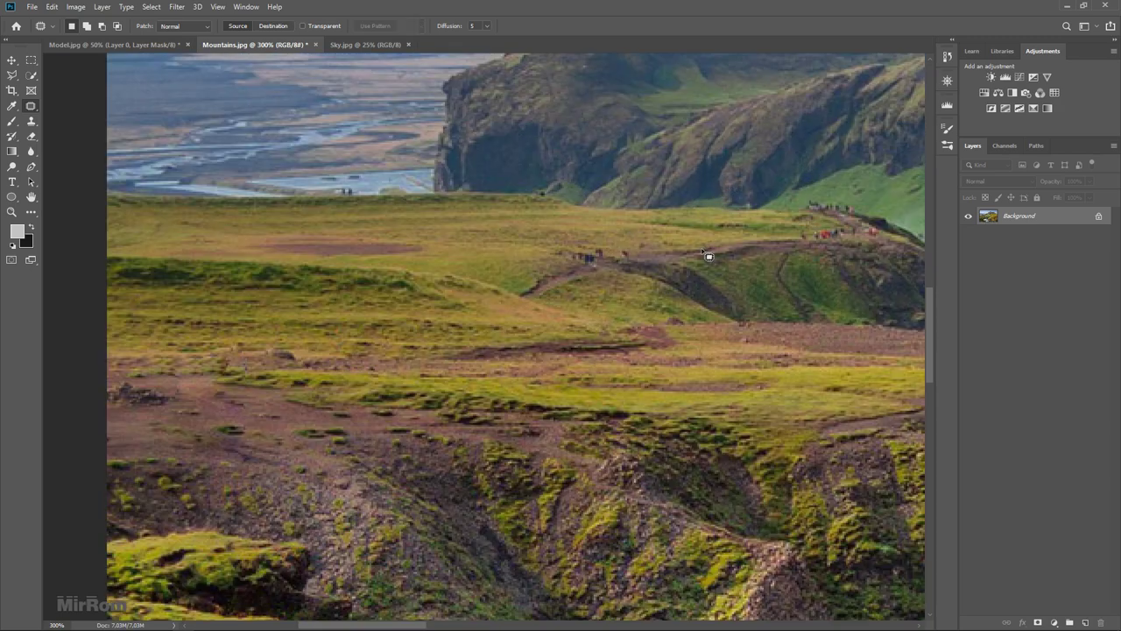
{"action": "left_click_drag", "start_coordinate": [282, 221], "coordinate": [304, 192]}
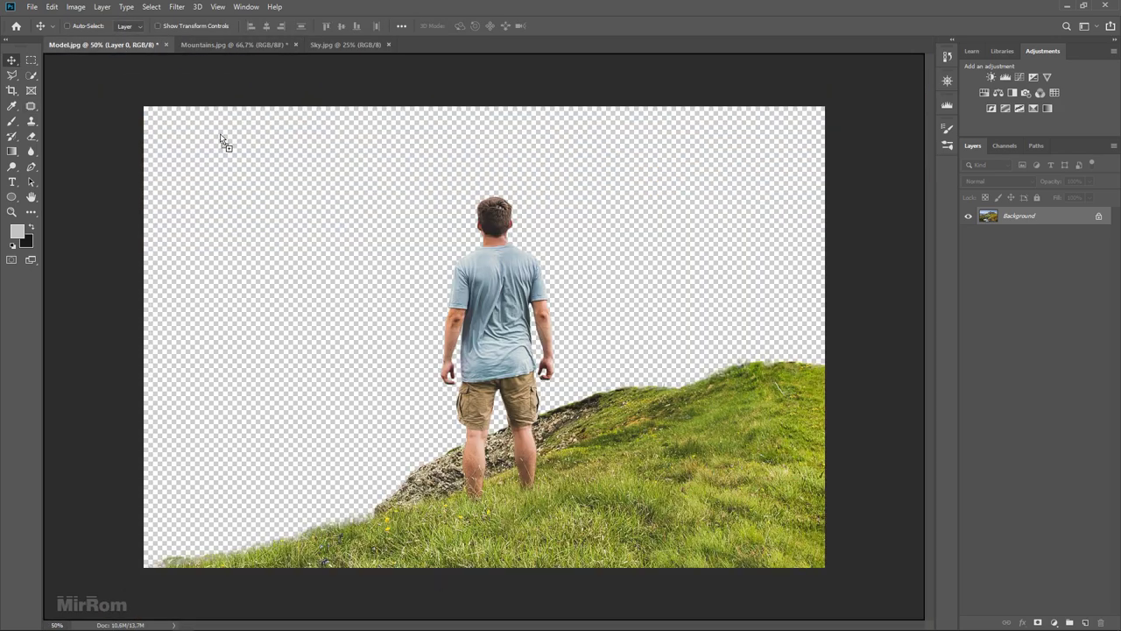
Step: Convert the landscape layer to a smart object and scale it to about 132% over the canvas
{"action": "right_click", "coordinate": [1030, 215]}
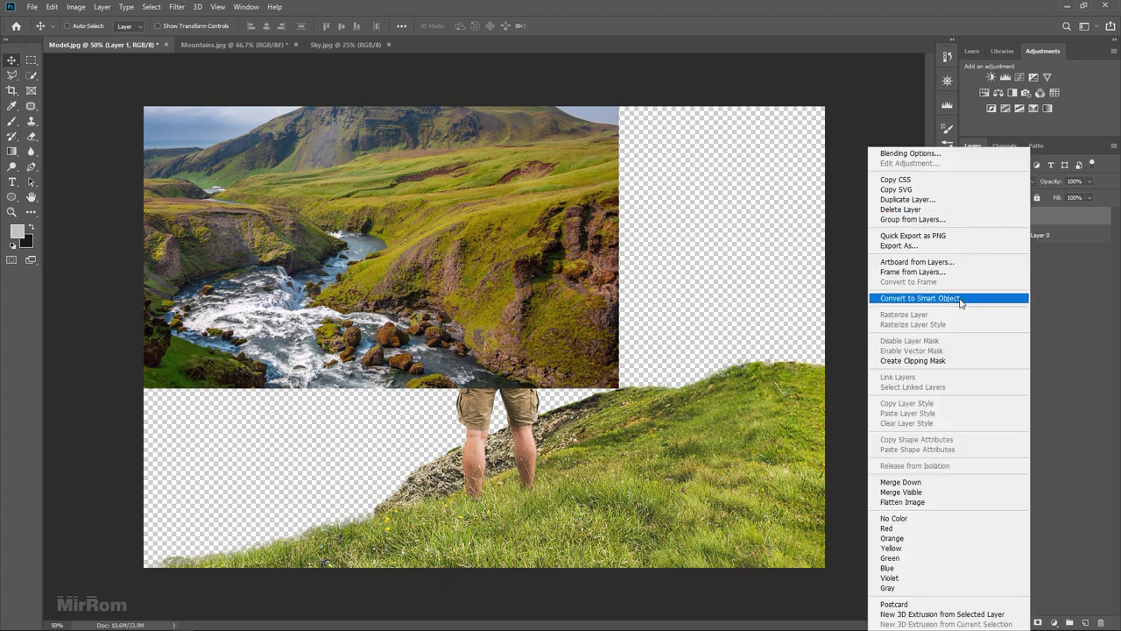
{"action": "left_click", "coordinate": [919, 299]}
{"action": "key", "text": "ctrl+minus"}
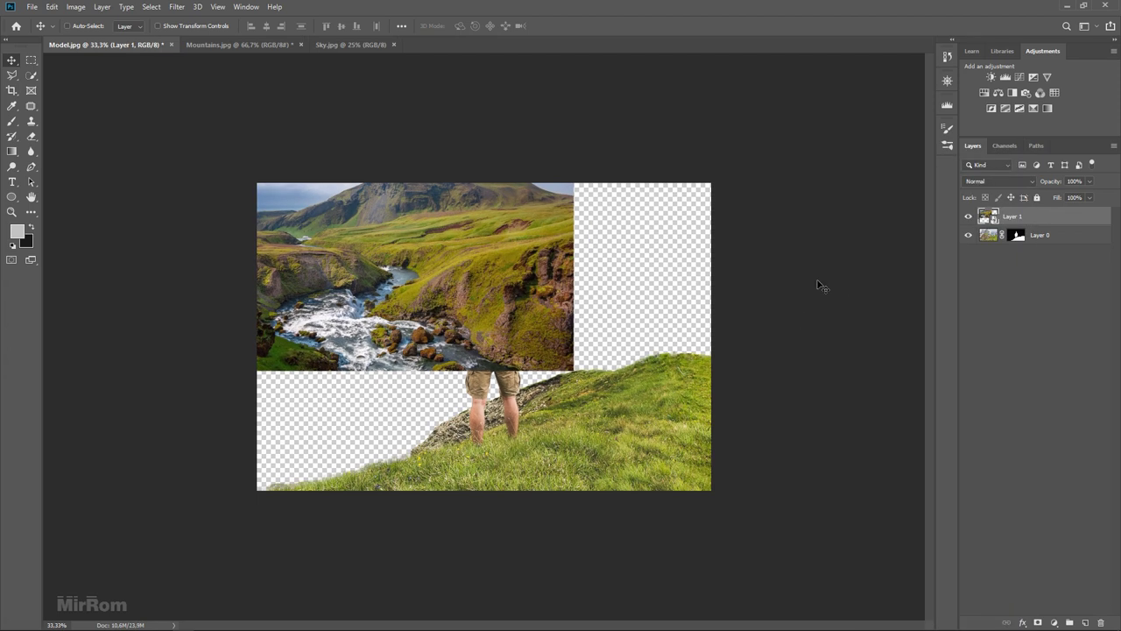
{"action": "key", "text": "ctrl+t"}
{"action": "left_click_drag", "start_coordinate": [572, 369], "coordinate": [692, 449]}
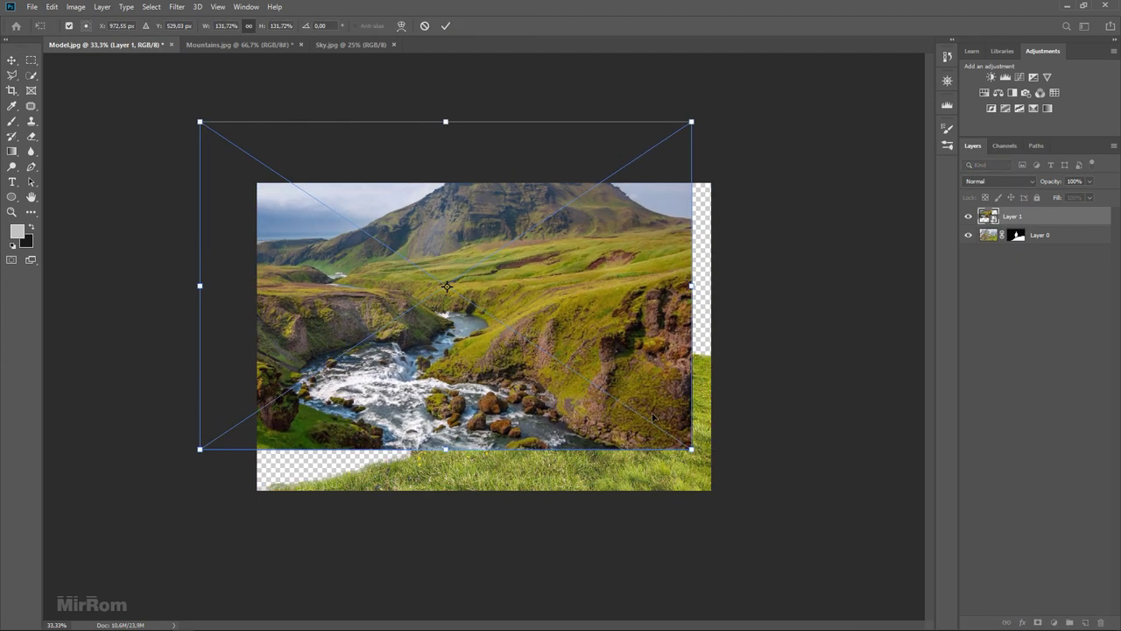
{"action": "left_click_drag", "start_coordinate": [652, 418], "coordinate": [683, 444]}
{"action": "left_click", "coordinate": [445, 26]}
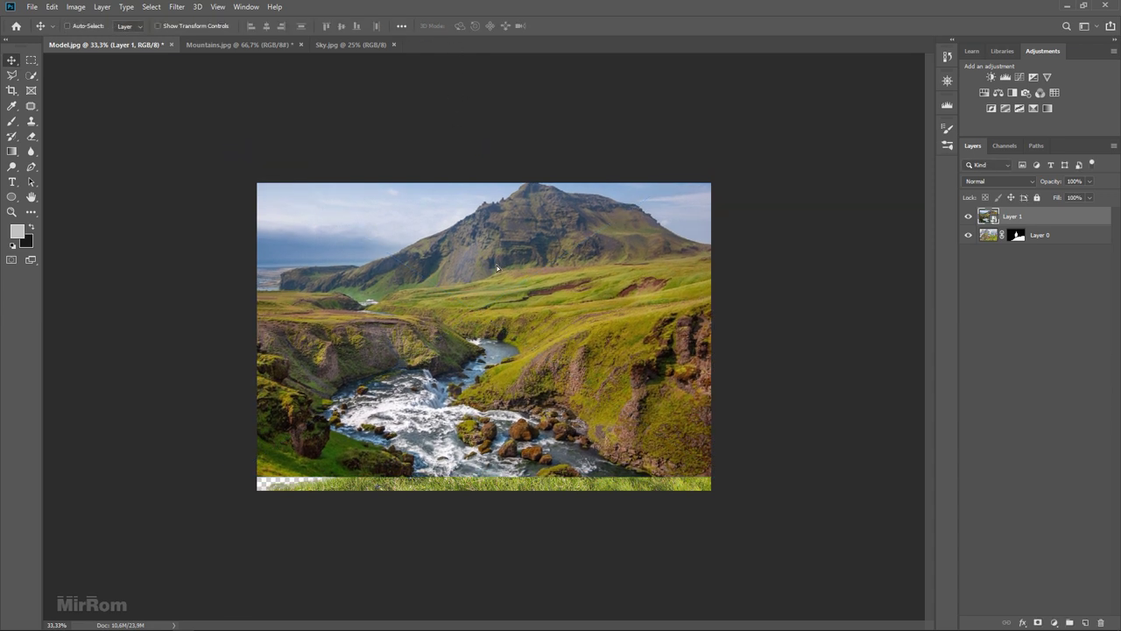
{"action": "left_click_drag", "start_coordinate": [496, 268], "coordinate": [496, 282]}
Step: Place Layer 1 below Layer 0, lower and resize it, and add a layer mask
{"action": "left_click_drag", "start_coordinate": [1040, 223], "coordinate": [1041, 244]}
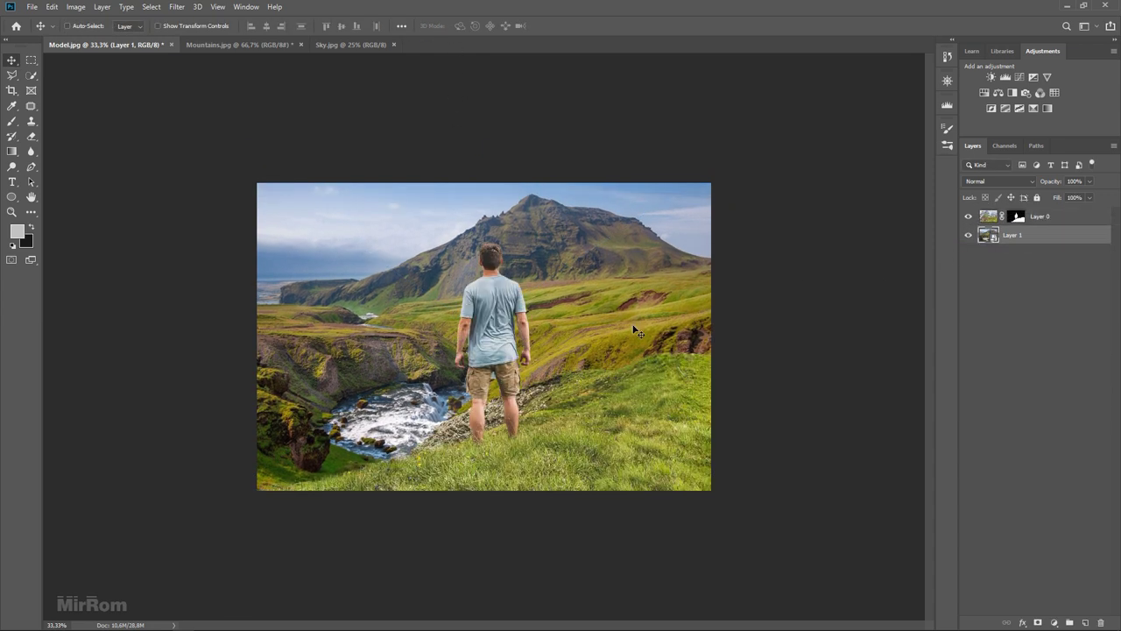
{"action": "left_click_drag", "start_coordinate": [612, 328], "coordinate": [616, 350]}
{"action": "key", "text": "ctrl+t"}
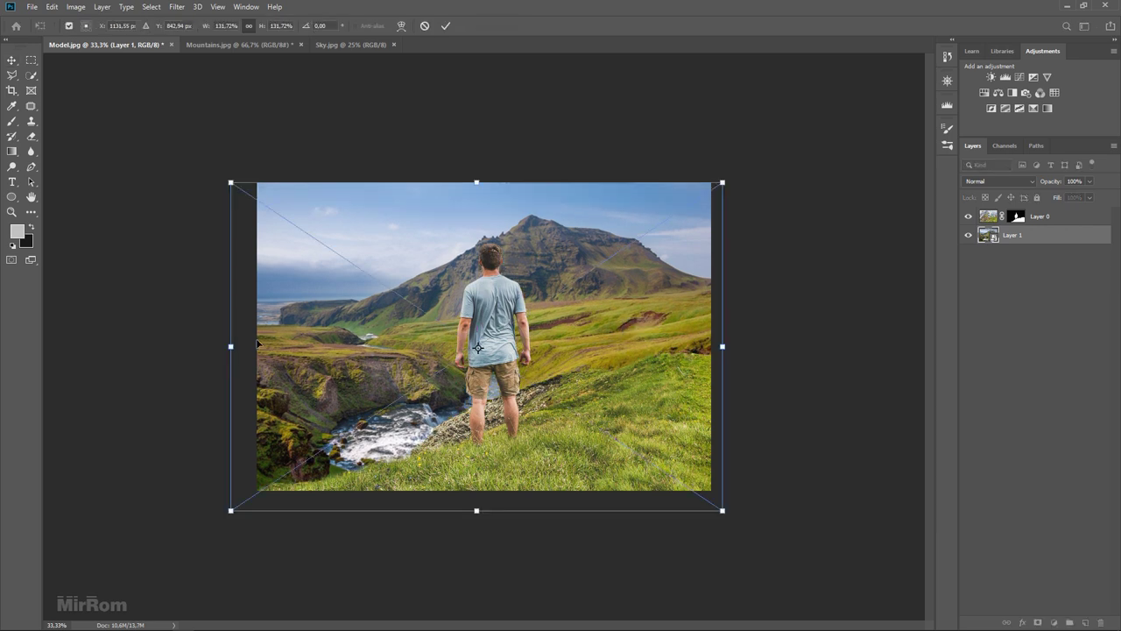
{"action": "left_click_drag", "start_coordinate": [231, 348], "coordinate": [250, 348]}
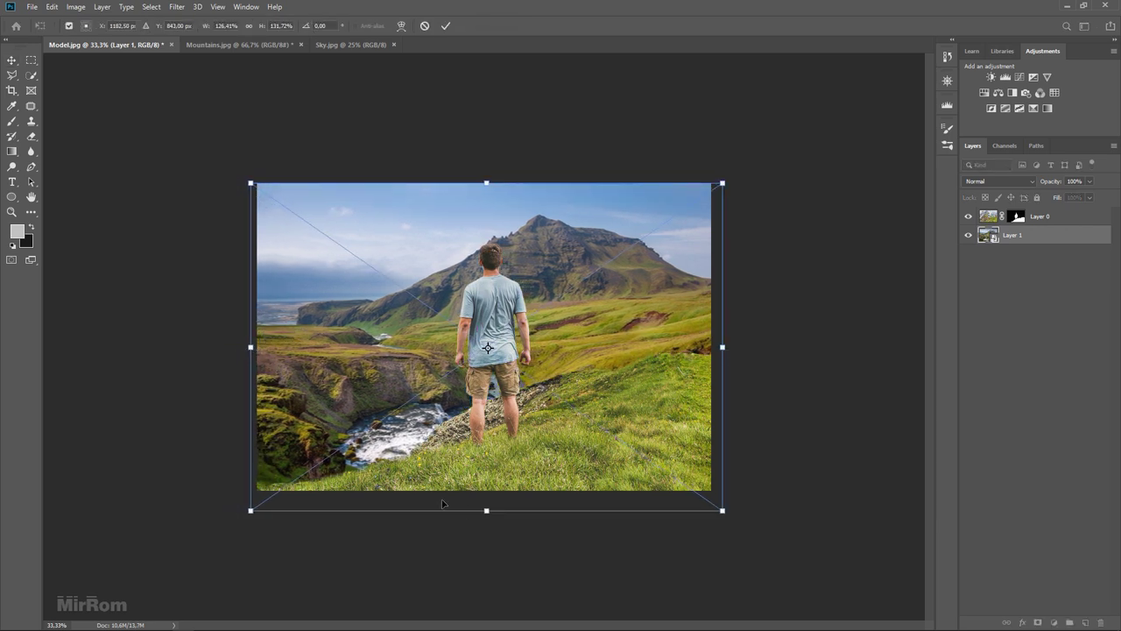
{"action": "left_click_drag", "start_coordinate": [486, 510], "coordinate": [487, 495]}
{"action": "left_click_drag", "start_coordinate": [486, 183], "coordinate": [509, 245]}
{"action": "key", "text": "Return"}
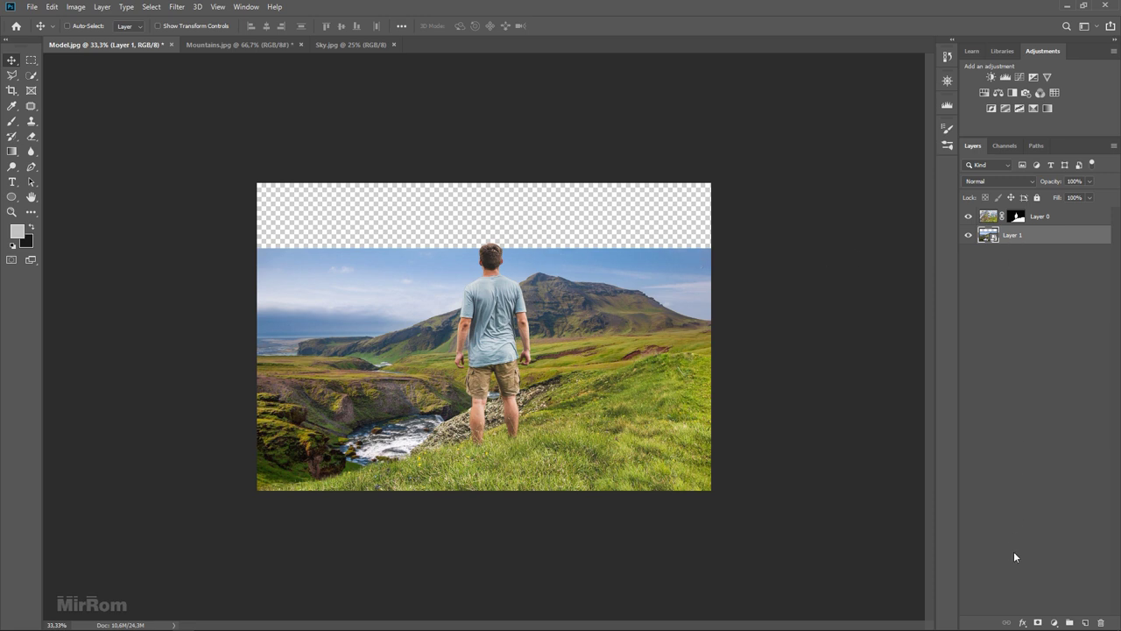
{"action": "left_click", "coordinate": [1033, 622]}
{"action": "key", "text": "ctrl+plus"}
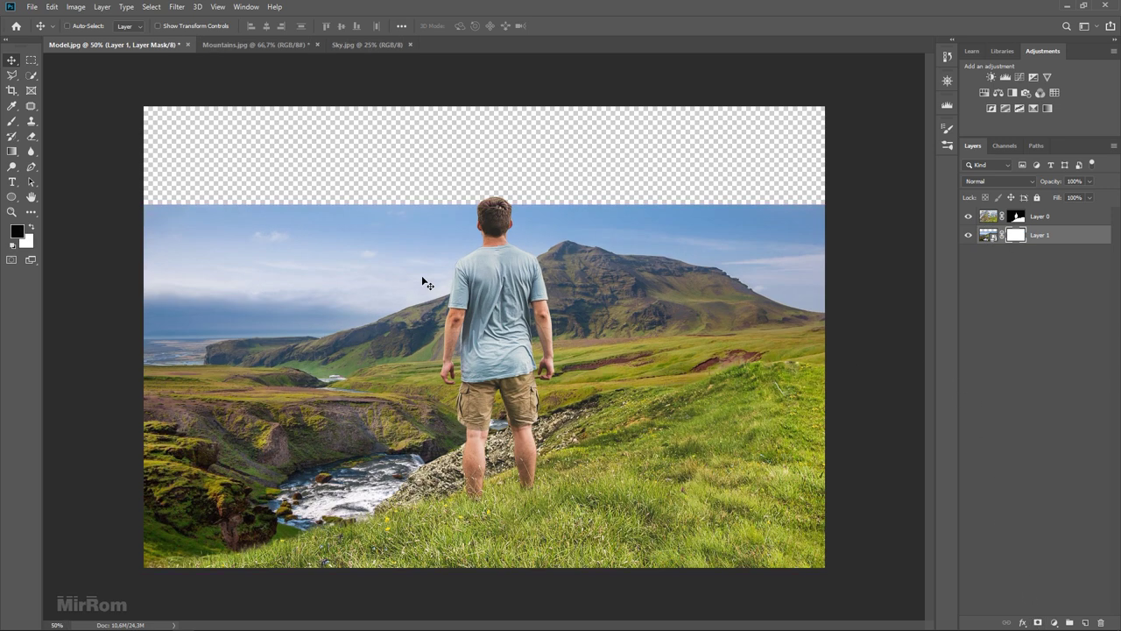
Step: Quick-select the mountain photo's sky along the ridge with Layer 0 hidden
{"action": "left_click", "coordinate": [32, 75]}
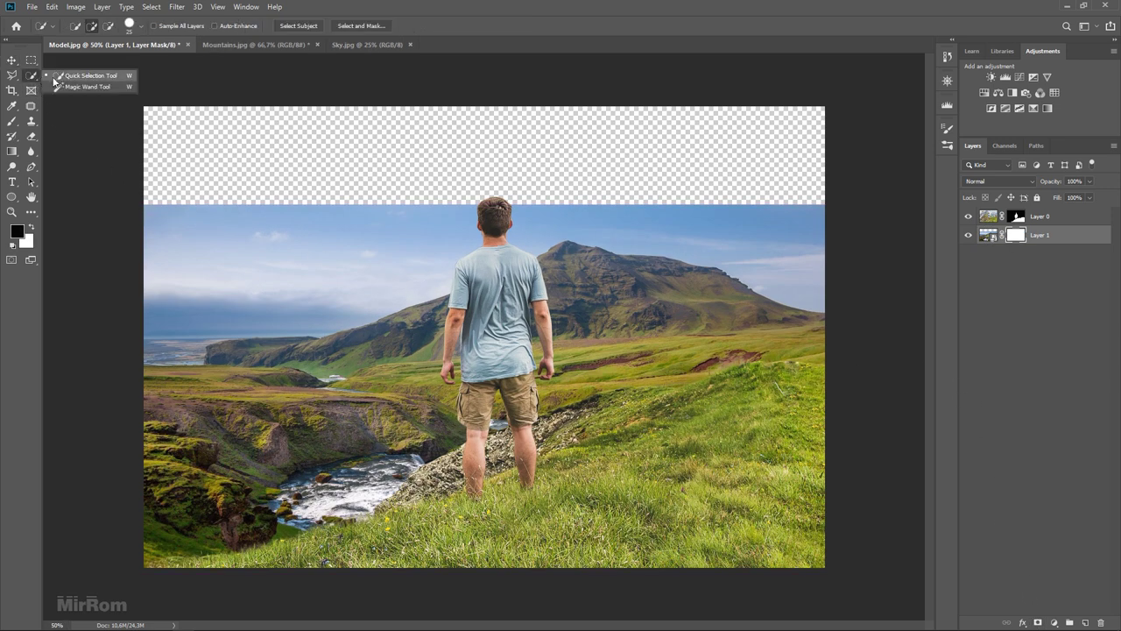
{"action": "left_click", "coordinate": [83, 77]}
{"action": "left_click_drag", "start_coordinate": [187, 245], "coordinate": [243, 278]}
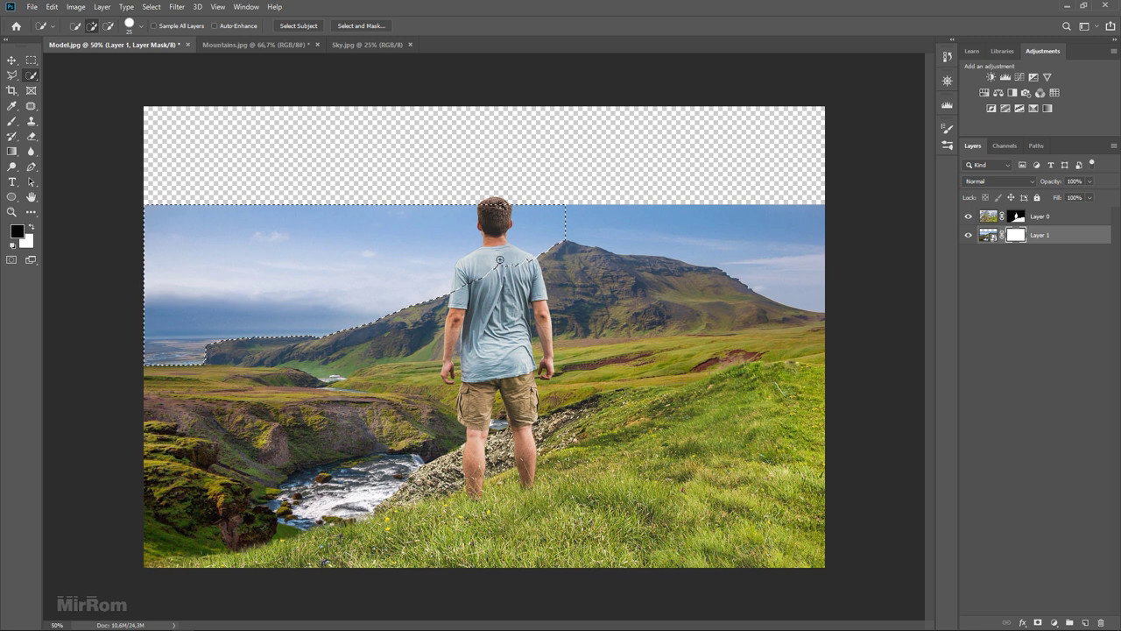
{"action": "left_click", "coordinate": [967, 216]}
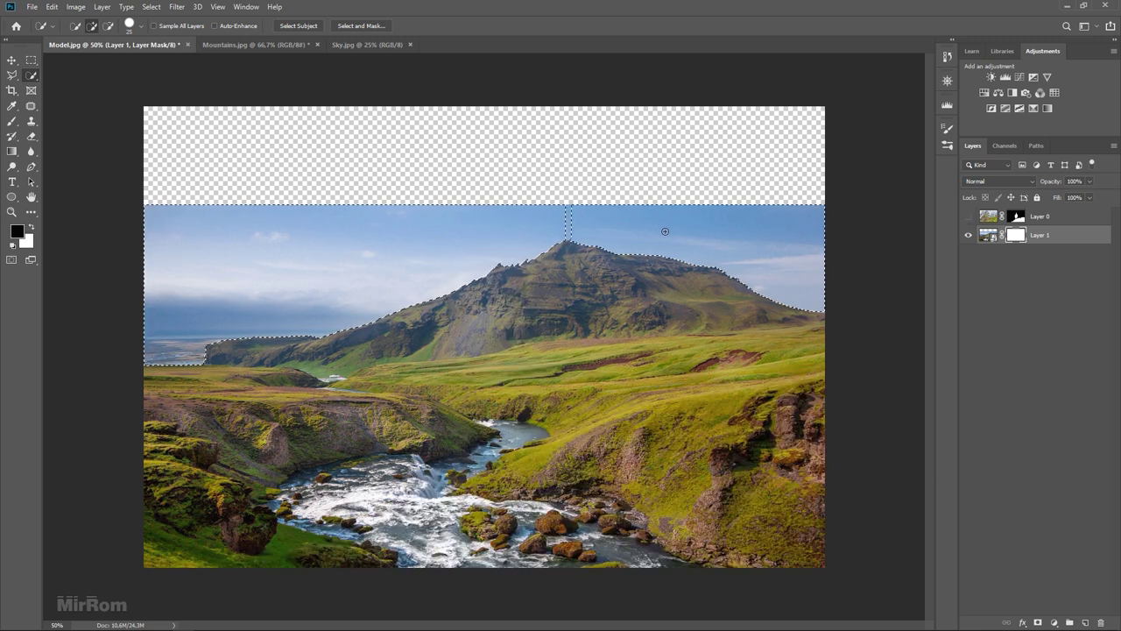
{"action": "left_click_drag", "start_coordinate": [666, 233], "coordinate": [564, 219]}
Step: Paint the selected sky out of the mask with a 150 px brush, then show Layer 0 again
{"action": "left_click", "coordinate": [12, 121]}
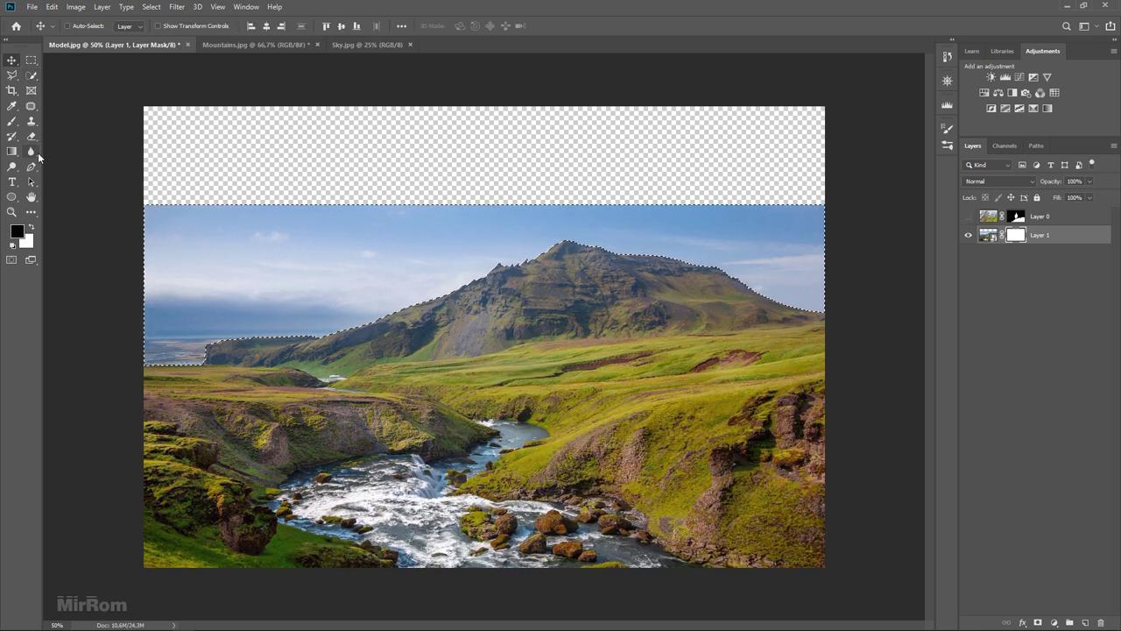
{"action": "left_click", "coordinate": [75, 26]}
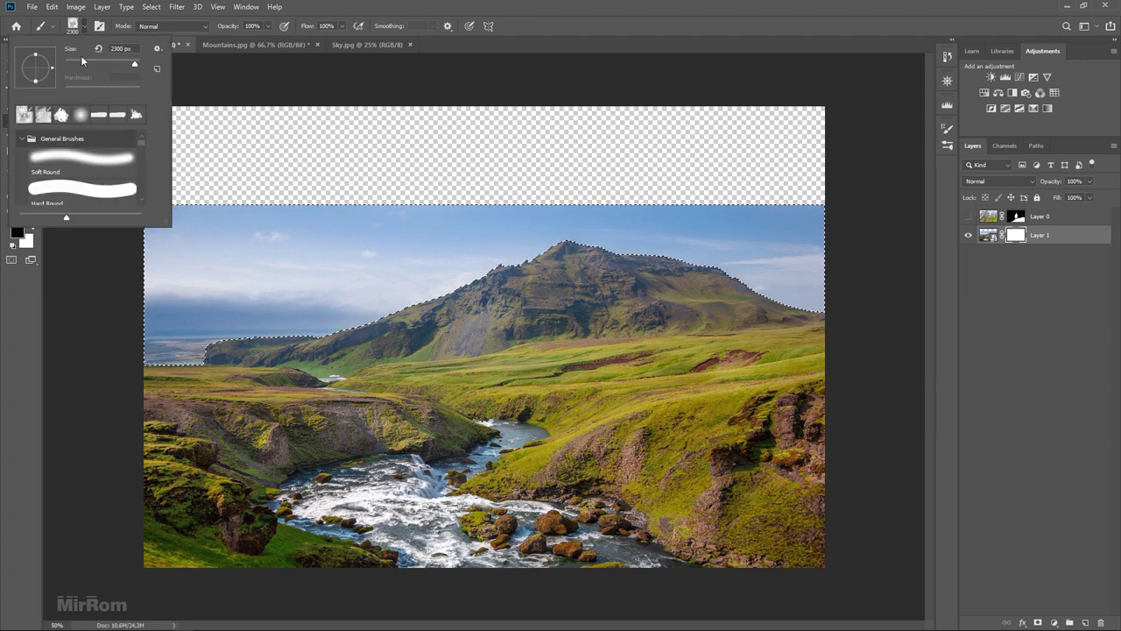
{"action": "double_click", "coordinate": [120, 48]}
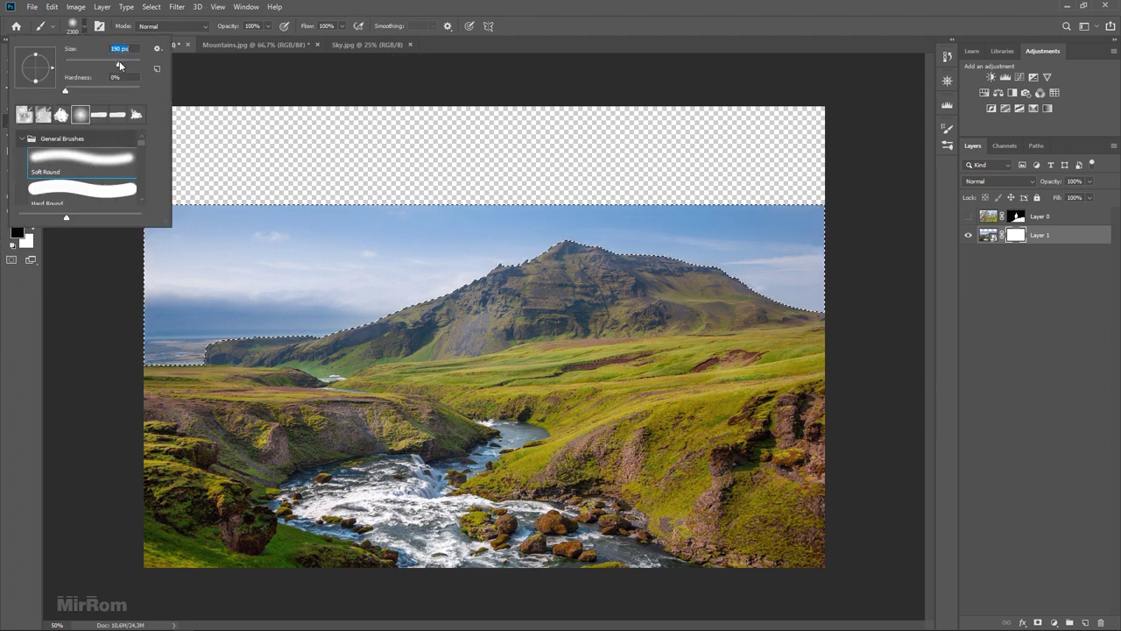
{"action": "type", "text": "150"}
{"action": "key", "text": "Return"}
{"action": "mouse_move", "coordinate": [242, 202]}
{"action": "left_mouse_down"}
{"action": "mouse_move", "coordinate": [261, 232]}
{"action": "mouse_move", "coordinate": [112, 231]}
{"action": "left_mouse_up"}
{"action": "key", "text": "bracketright"}
{"action": "key", "text": "bracketright"}
{"action": "key", "text": "bracketright"}
{"action": "mouse_move", "coordinate": [566, 246]}
{"action": "left_mouse_down"}
{"action": "mouse_move", "coordinate": [843, 253]}
{"action": "mouse_move", "coordinate": [814, 303]}
{"action": "left_mouse_up"}
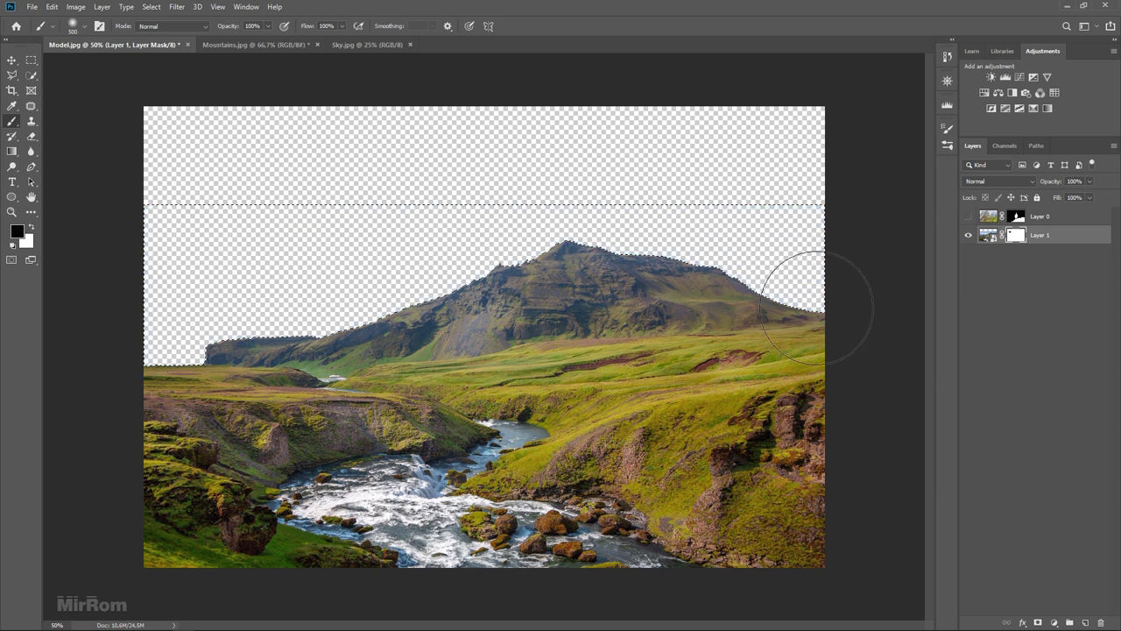
{"action": "key", "text": "ctrl+d"}
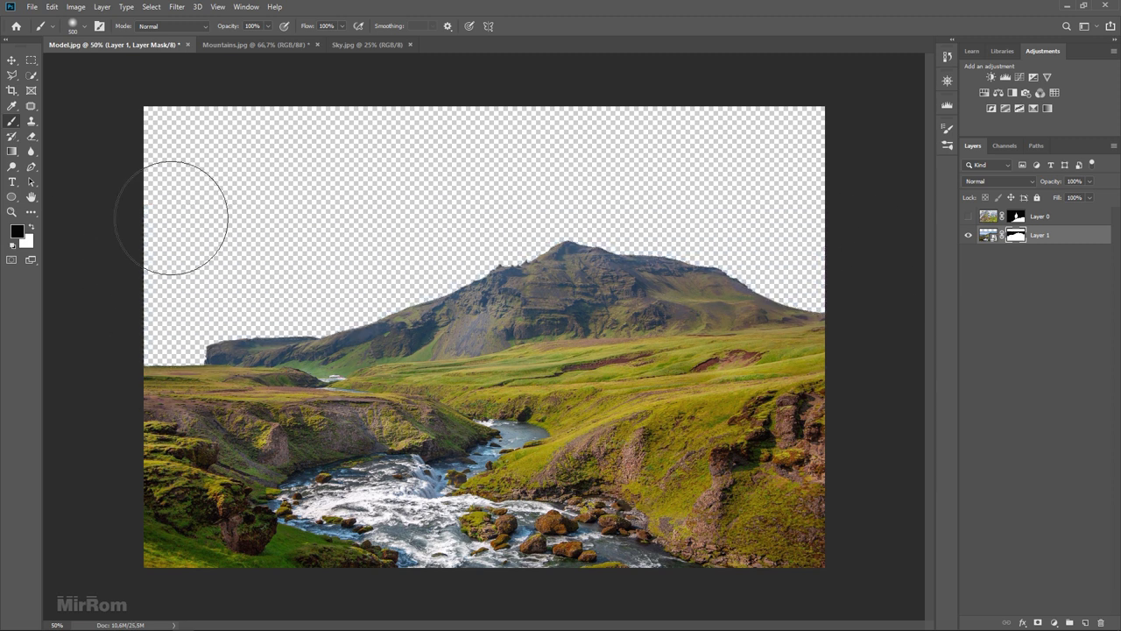
{"action": "key", "text": "bracketleft"}
{"action": "key", "text": "bracketleft"}
{"action": "key", "text": "bracketleft"}
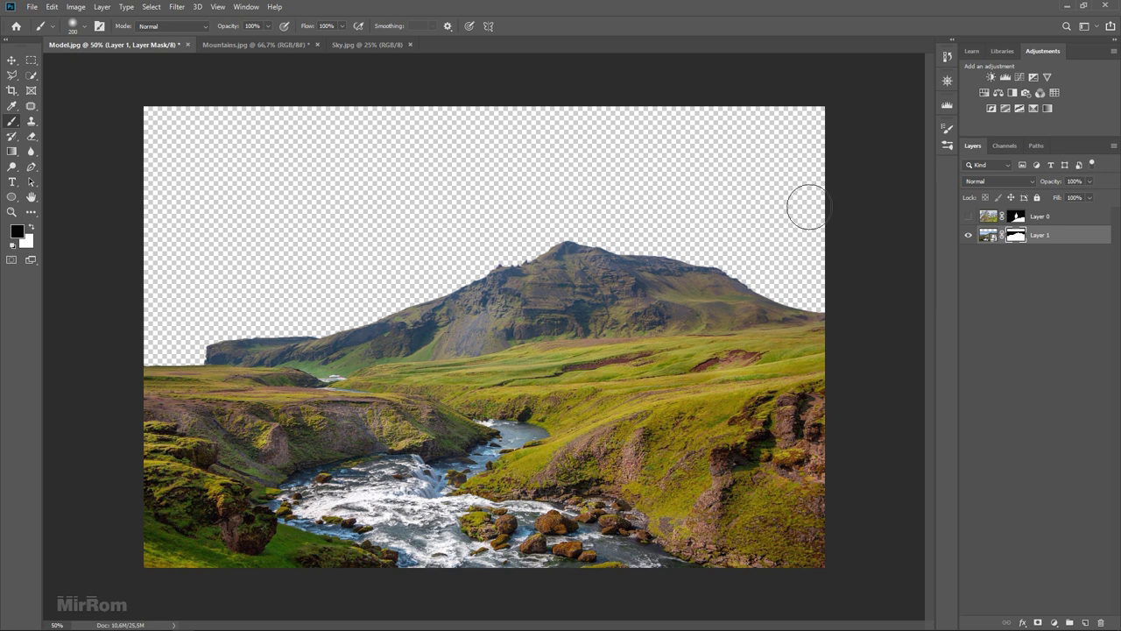
{"action": "key", "text": "v"}
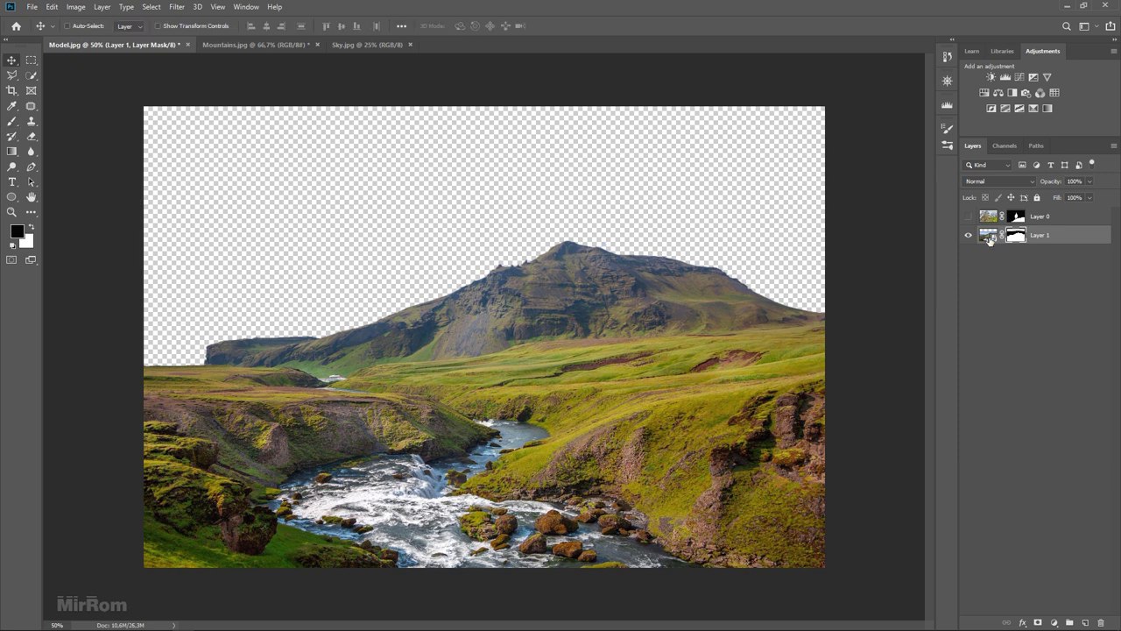
{"action": "left_click", "coordinate": [968, 216]}
Step: Close Mountains.jpg
{"action": "left_click", "coordinate": [301, 46]}
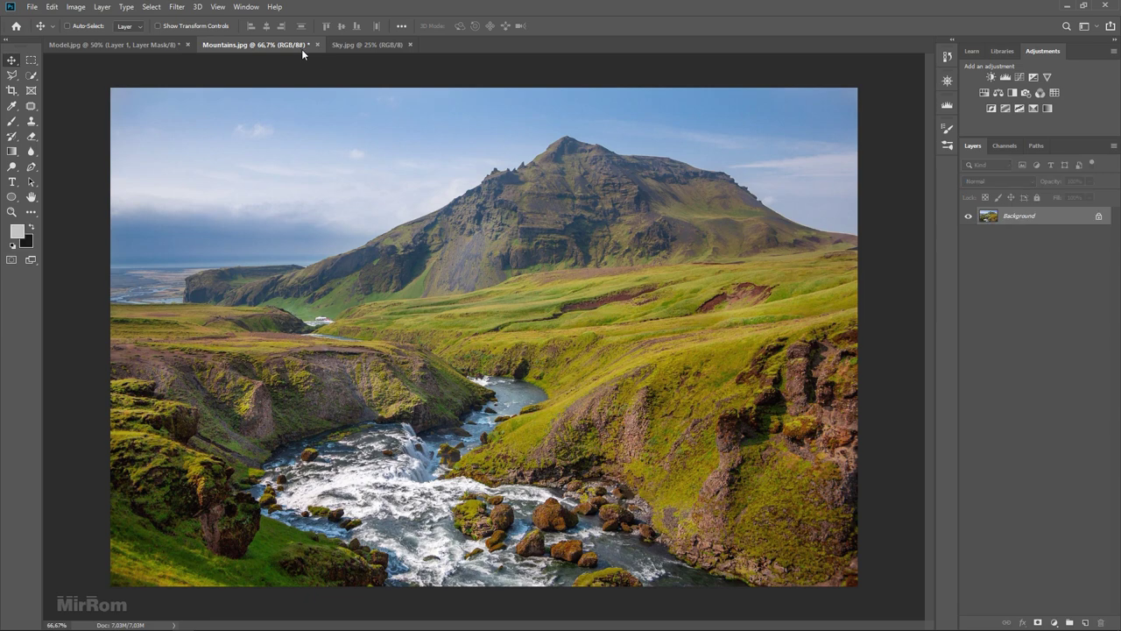
{"action": "left_click", "coordinate": [317, 44]}
{"action": "left_click", "coordinate": [537, 238]}
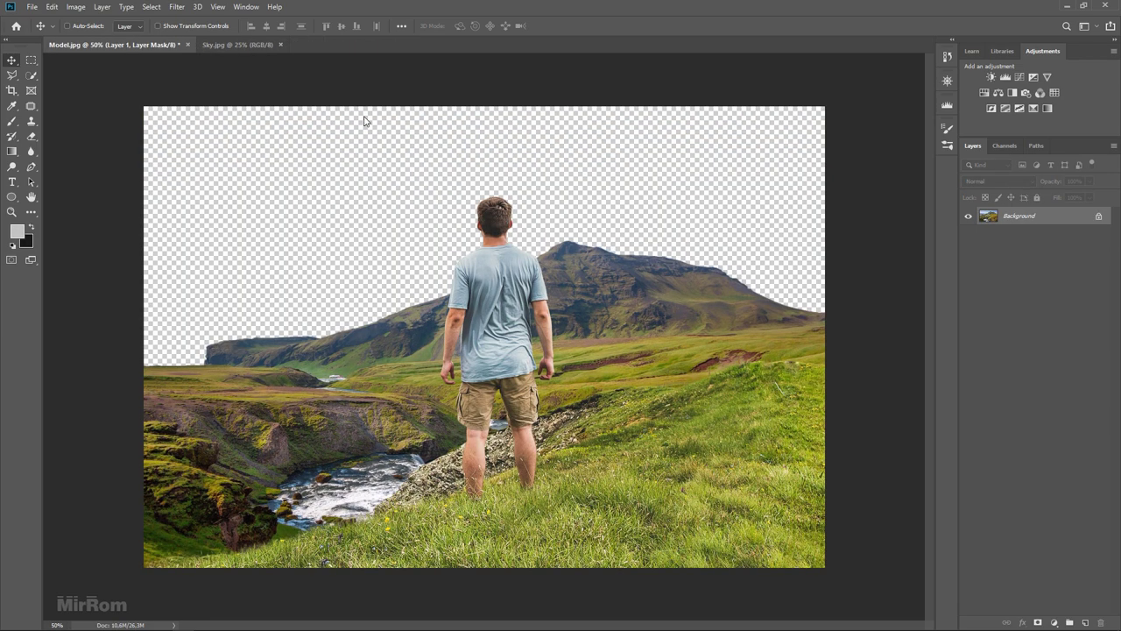
Step: Bring Sky.jpg into Model.jpg as Layer 2, close it, and place it below Layer 1
{"action": "left_click", "coordinate": [253, 45]}
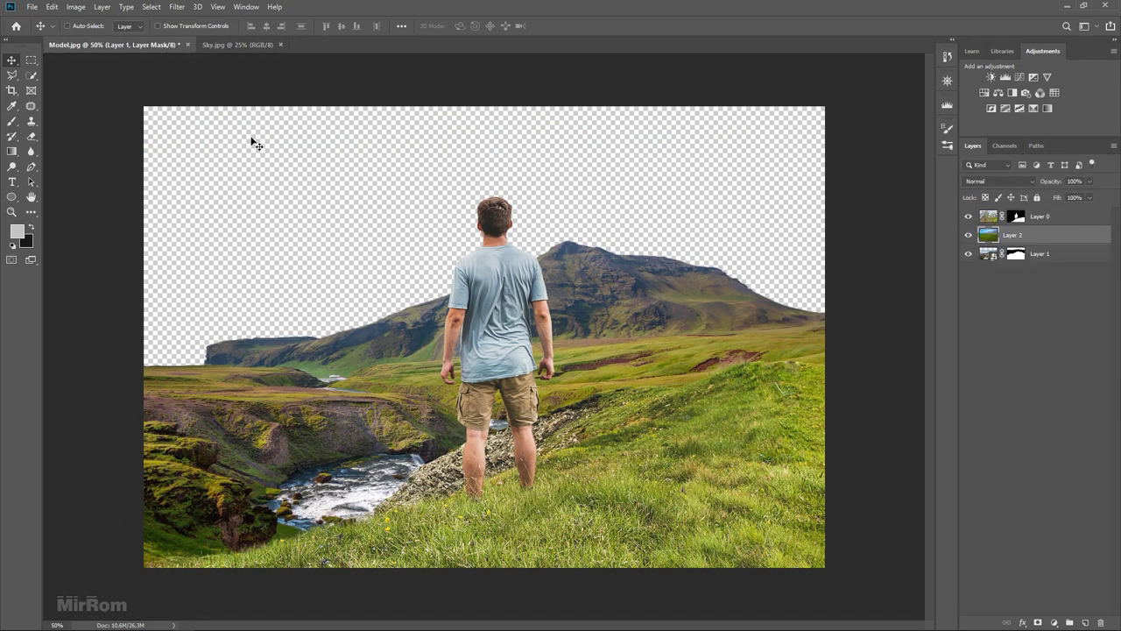
{"action": "left_click_drag", "start_coordinate": [226, 139], "coordinate": [295, 158]}
{"action": "left_click", "coordinate": [259, 44]}
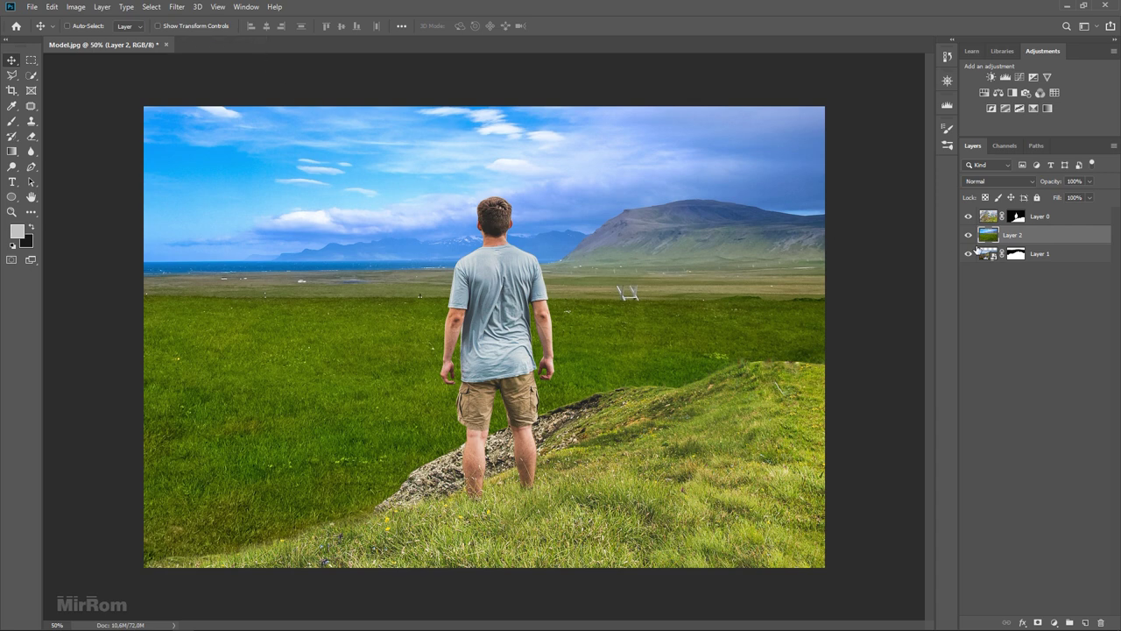
{"action": "left_click_drag", "start_coordinate": [978, 249], "coordinate": [1007, 263]}
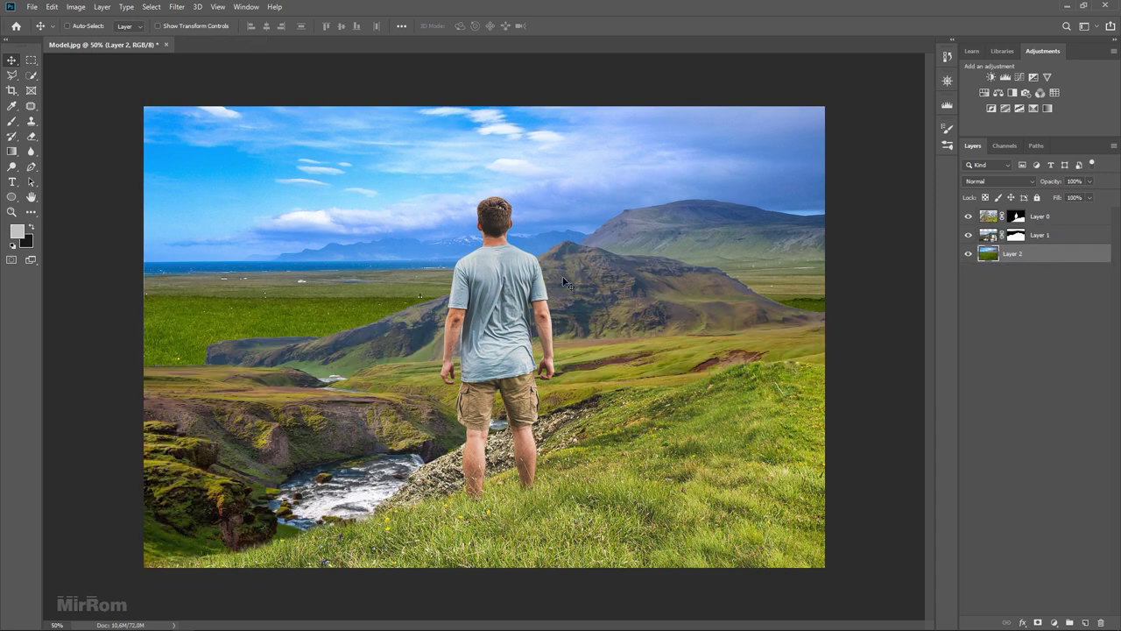
{"action": "left_click_drag", "start_coordinate": [565, 282], "coordinate": [610, 308]}
{"action": "key", "text": "ctrl"}
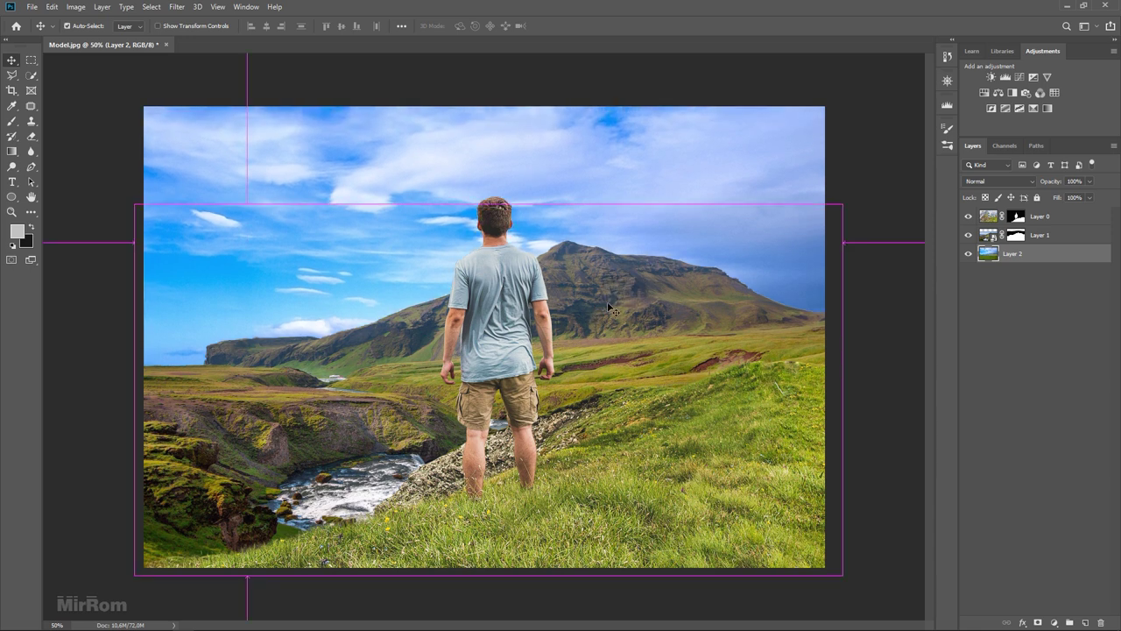
{"action": "key", "text": "ctrl+minus"}
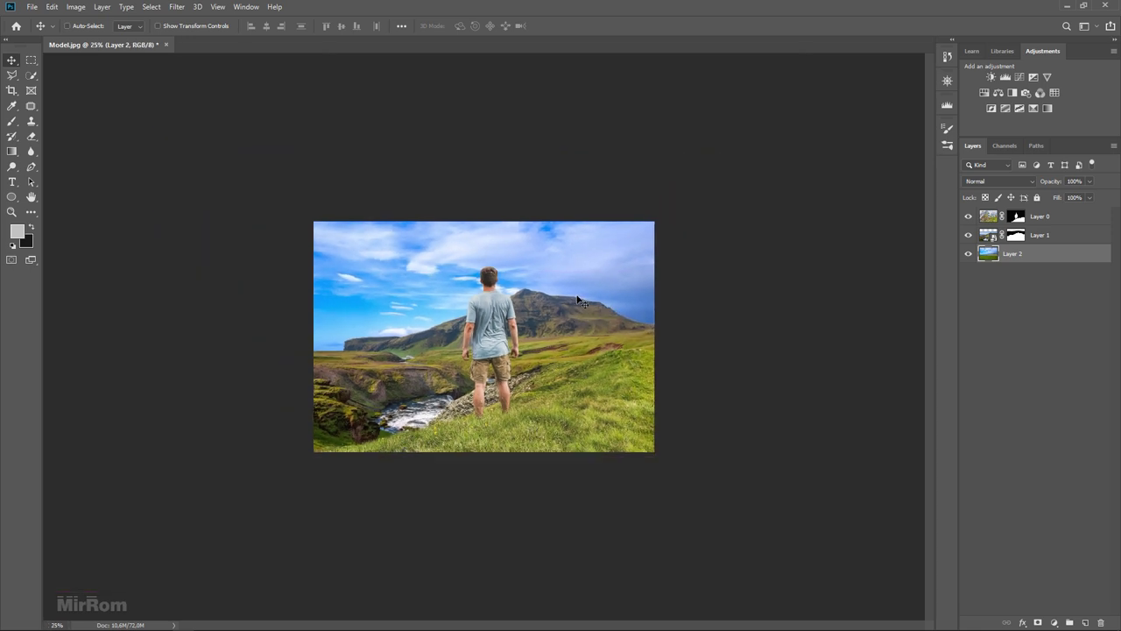
Step: Transform the sky layer to about 106% width and 80% height behind the mountains
{"action": "key", "text": "ctrl+t"}
{"action": "key", "text": "ctrl+minus"}
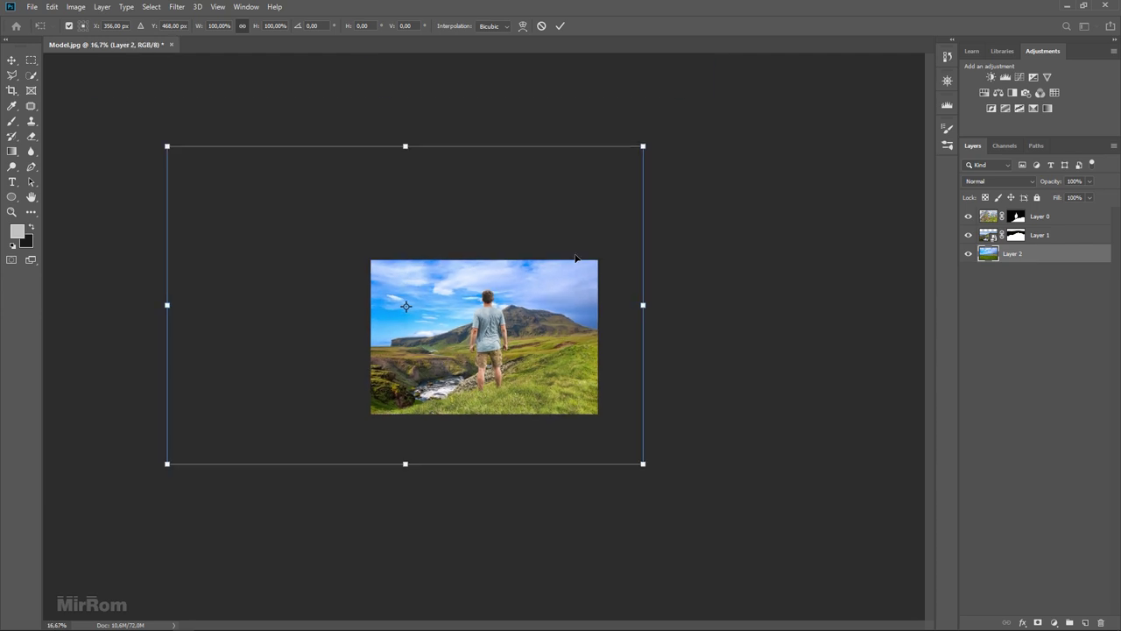
{"action": "left_click_drag", "start_coordinate": [561, 256], "coordinate": [626, 241]}
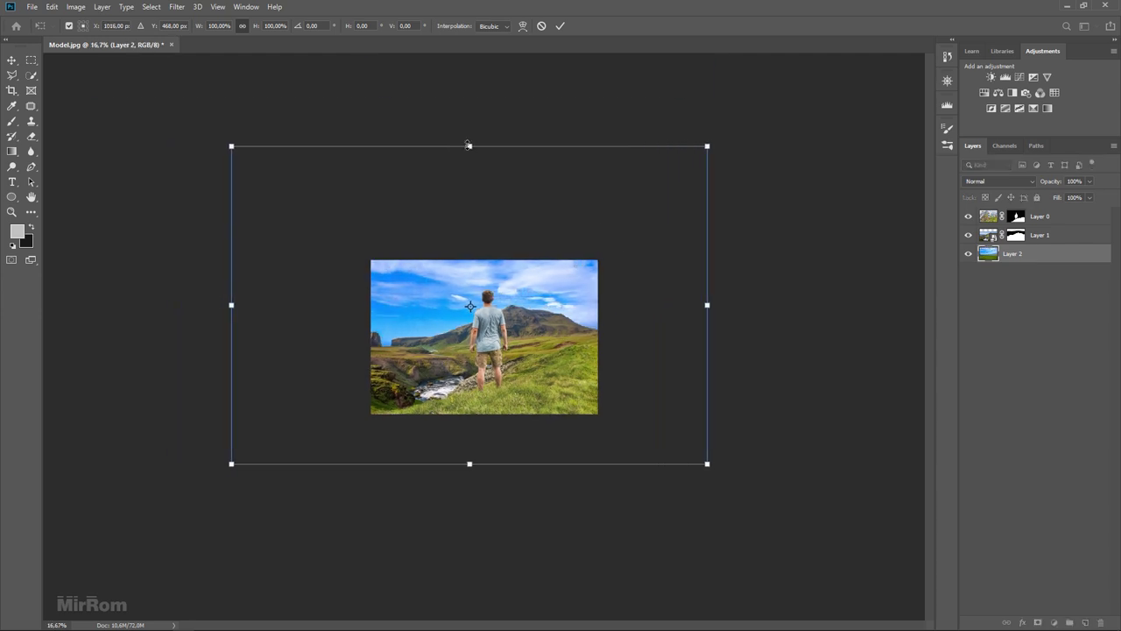
{"action": "left_click_drag", "start_coordinate": [469, 463], "coordinate": [470, 447]}
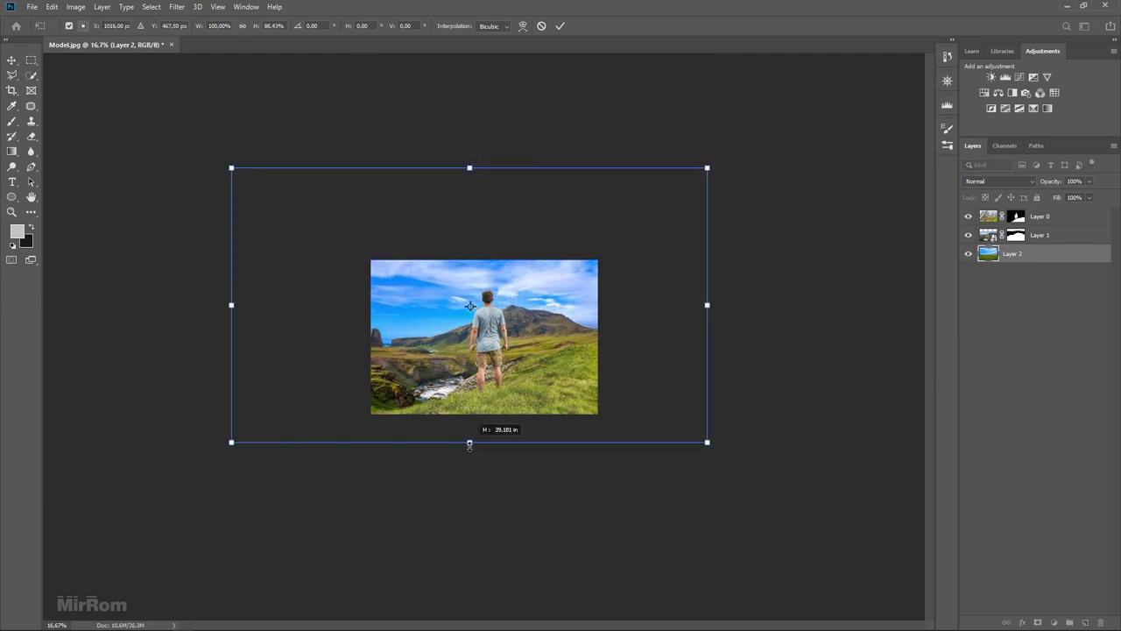
{"action": "left_click_drag", "start_coordinate": [231, 308], "coordinate": [204, 308]}
{"action": "left_click_drag", "start_coordinate": [455, 168], "coordinate": [451, 181]}
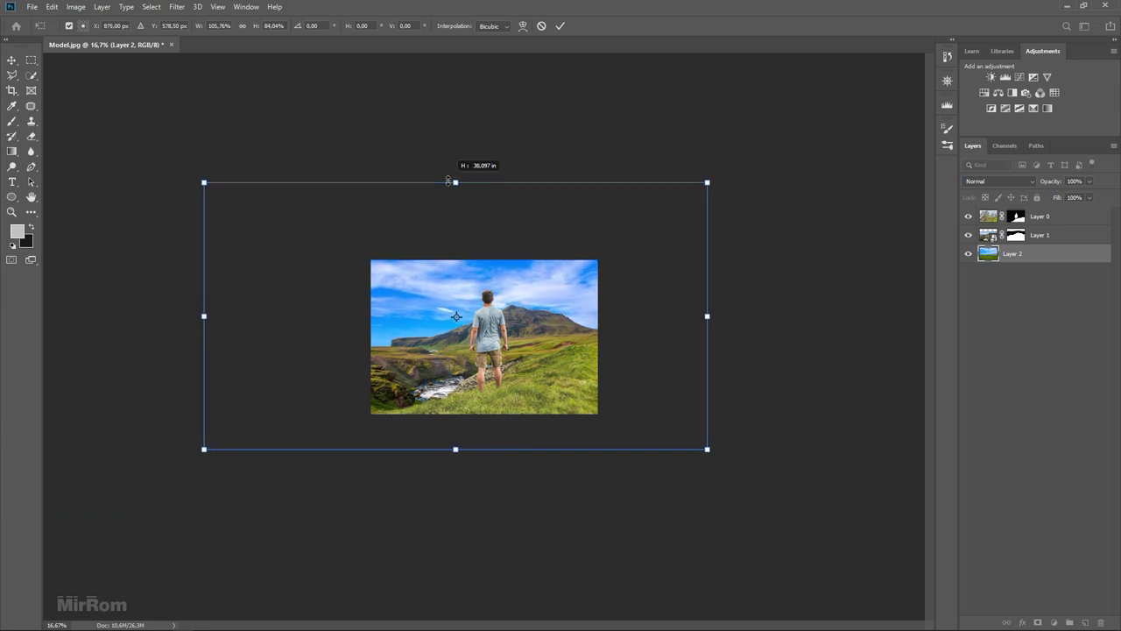
{"action": "left_click_drag", "start_coordinate": [456, 449], "coordinate": [456, 438]}
{"action": "left_click_drag", "start_coordinate": [534, 348], "coordinate": [538, 348]}
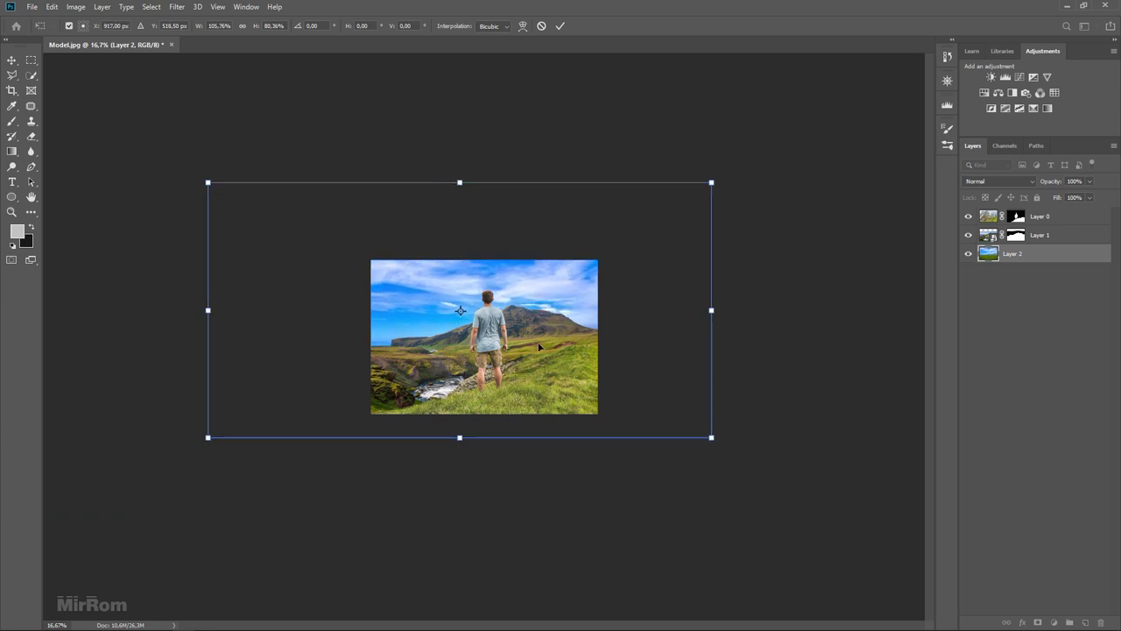
{"action": "left_click_drag", "start_coordinate": [710, 309], "coordinate": [706, 309]}
{"action": "key", "text": "Return"}
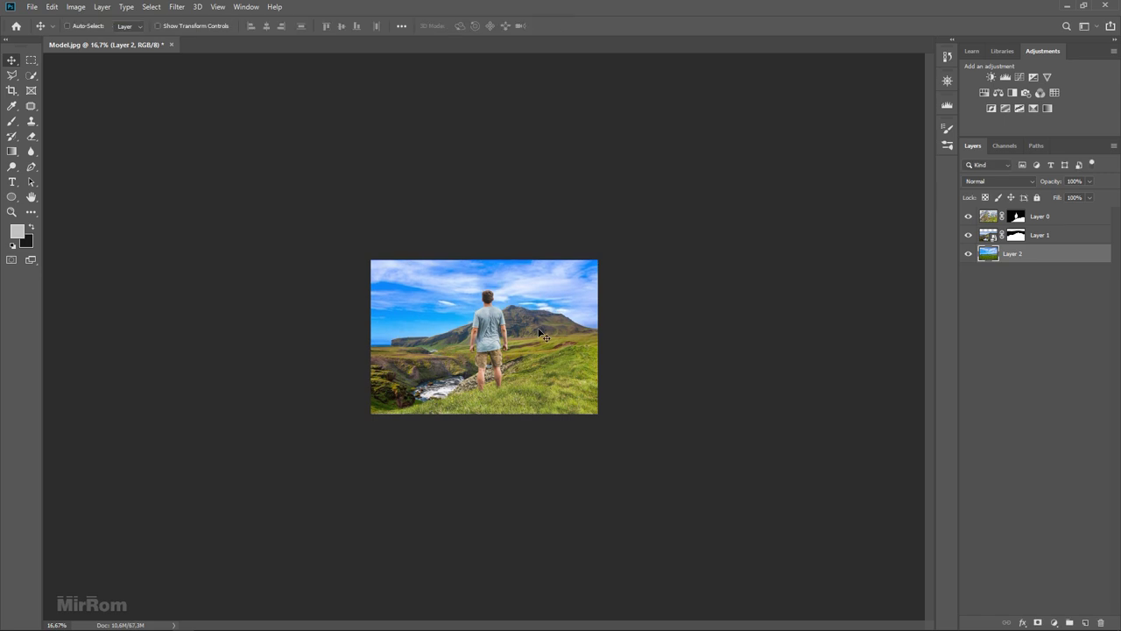
{"action": "key", "text": "ctrl+plus"}
{"action": "key", "text": "ctrl+plus"}
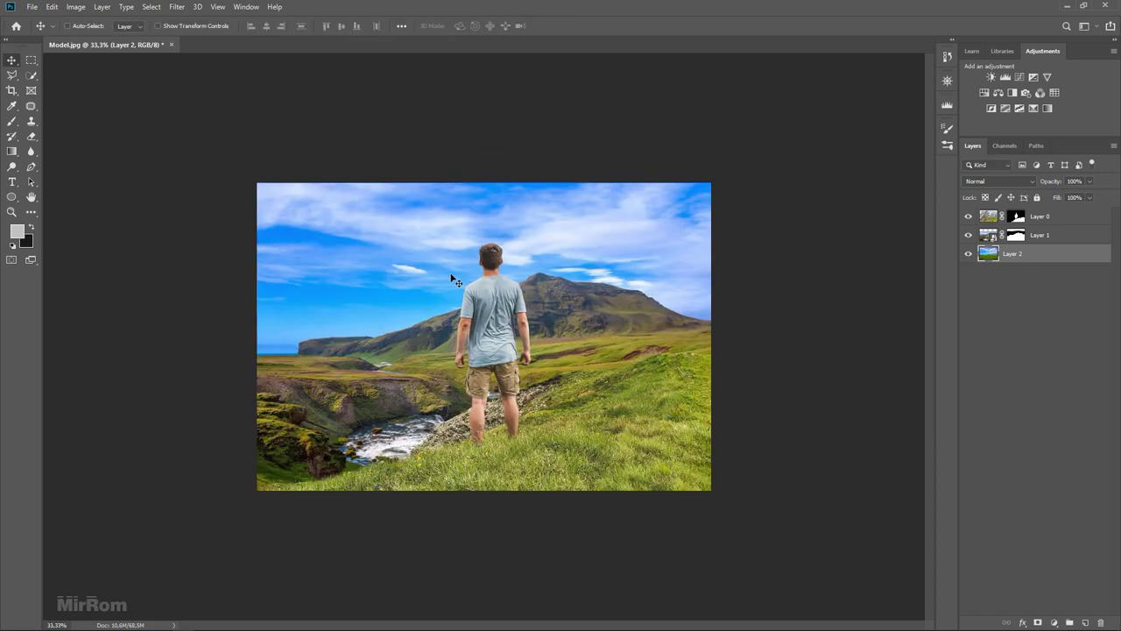
Step: Save the composite as Model.psd in Photoshop format, then select Layer 0
{"action": "key", "text": "ctrl+s"}
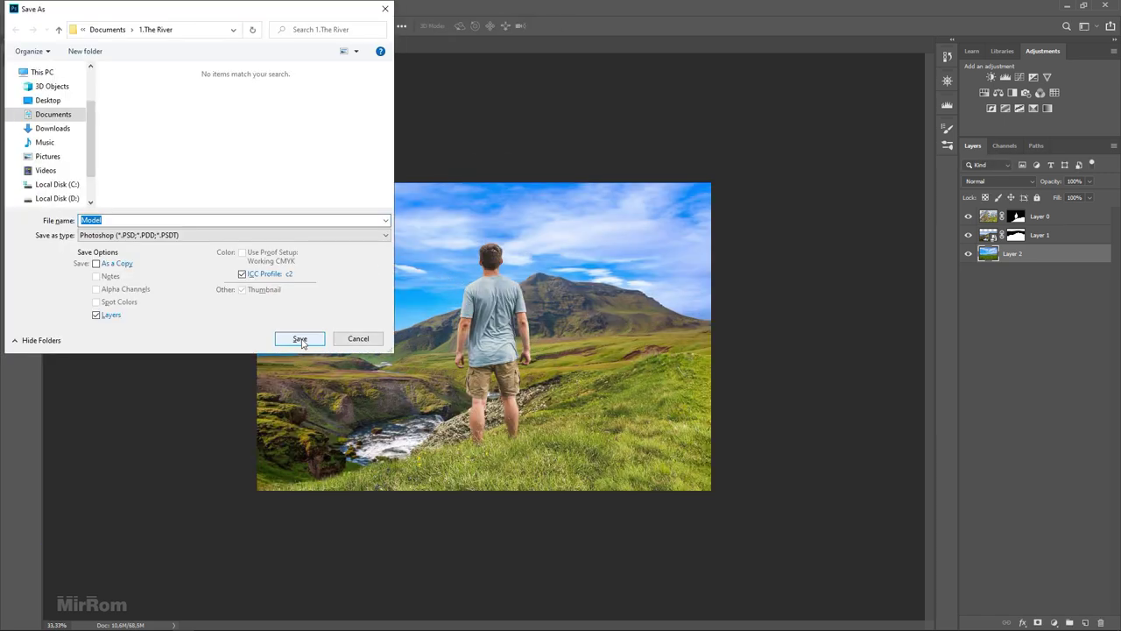
{"action": "left_click", "coordinate": [300, 339]}
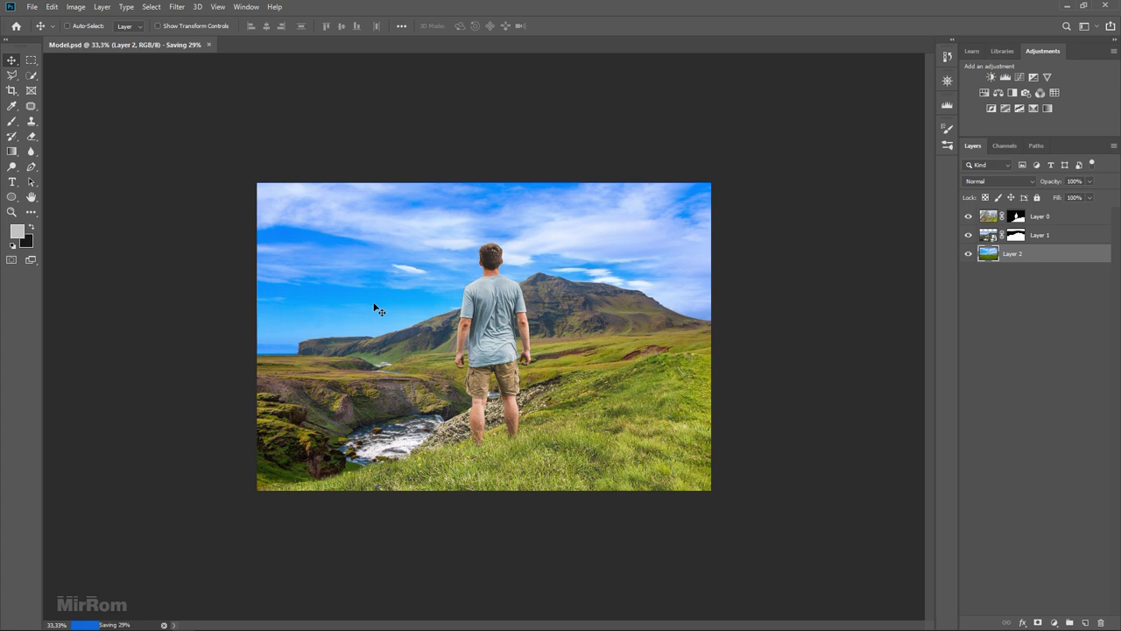
{"action": "left_click", "coordinate": [471, 313]}
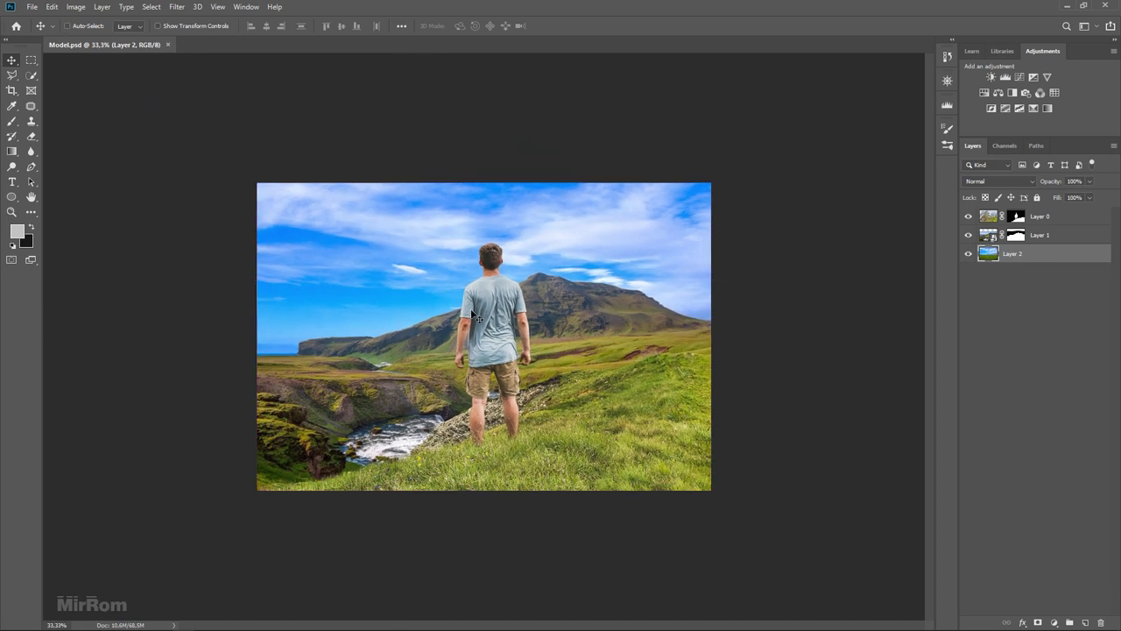
{"action": "key", "text": "ctrl+plus"}
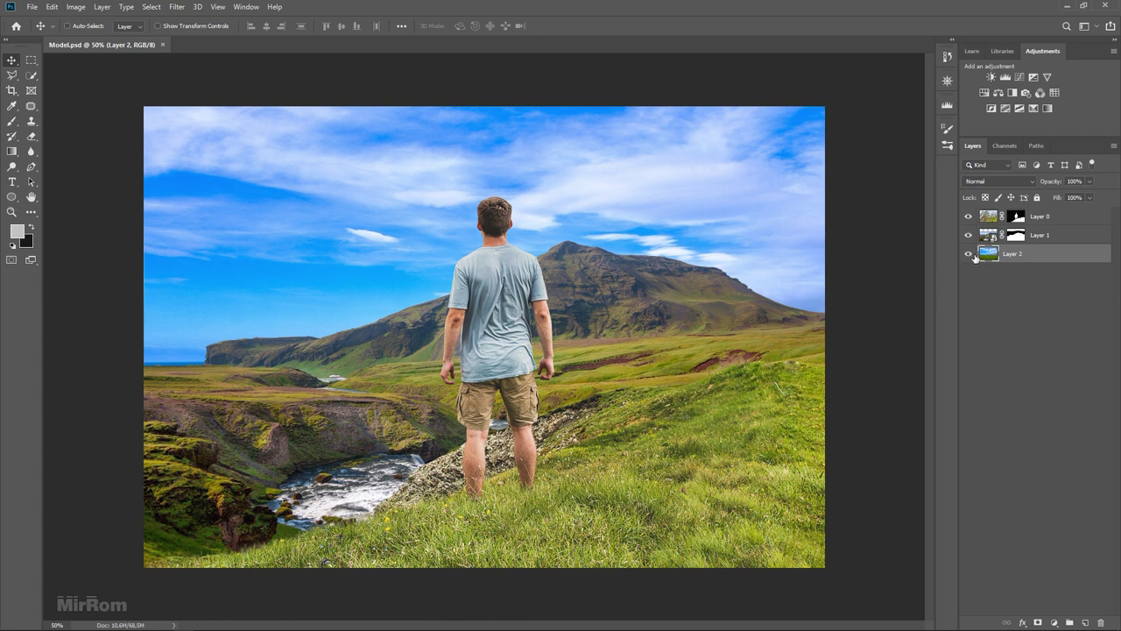
{"action": "left_click", "coordinate": [1040, 217]}
{"action": "left_click", "coordinate": [967, 217]}
Step: Apply Layer 0's mask permanently to the layer
{"action": "left_click", "coordinate": [967, 219]}
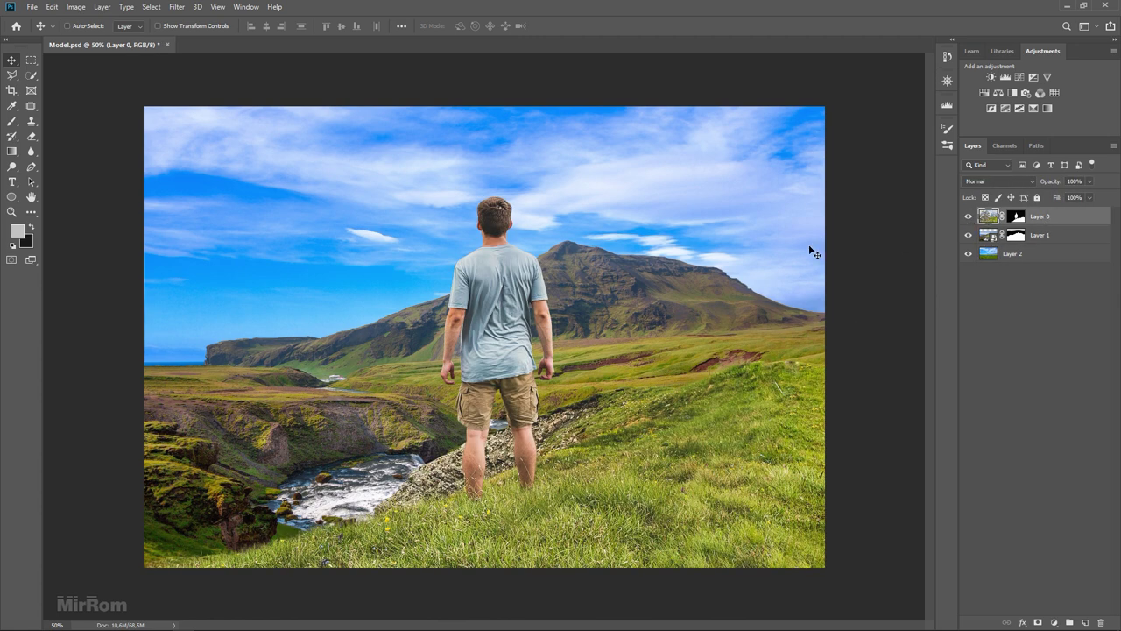
{"action": "right_click", "coordinate": [1016, 222]}
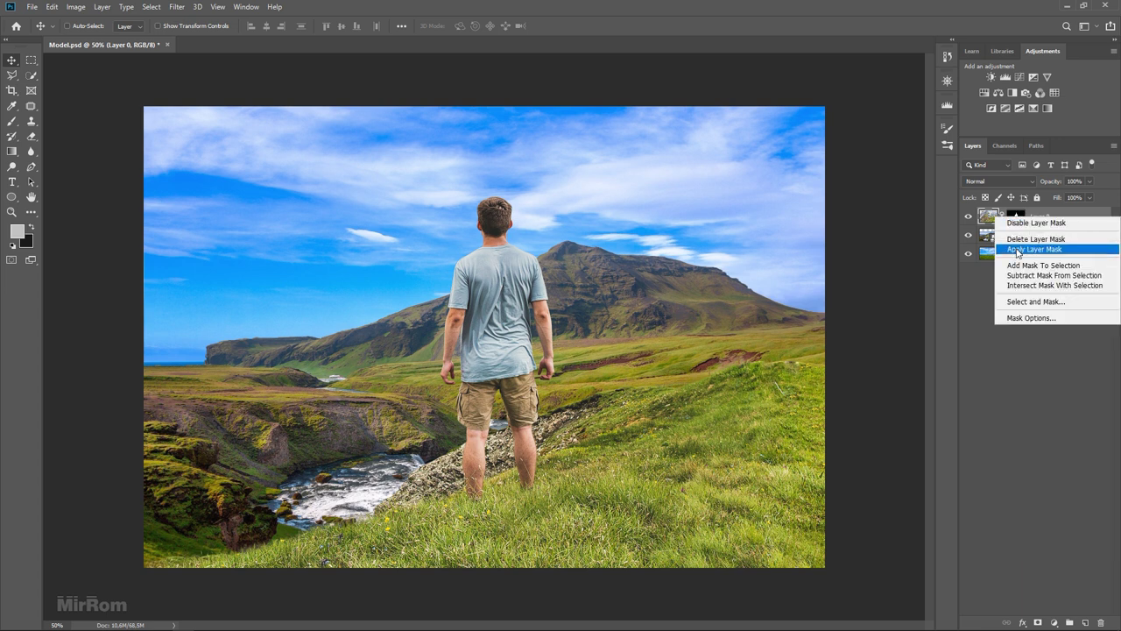
{"action": "left_click", "coordinate": [1007, 248]}
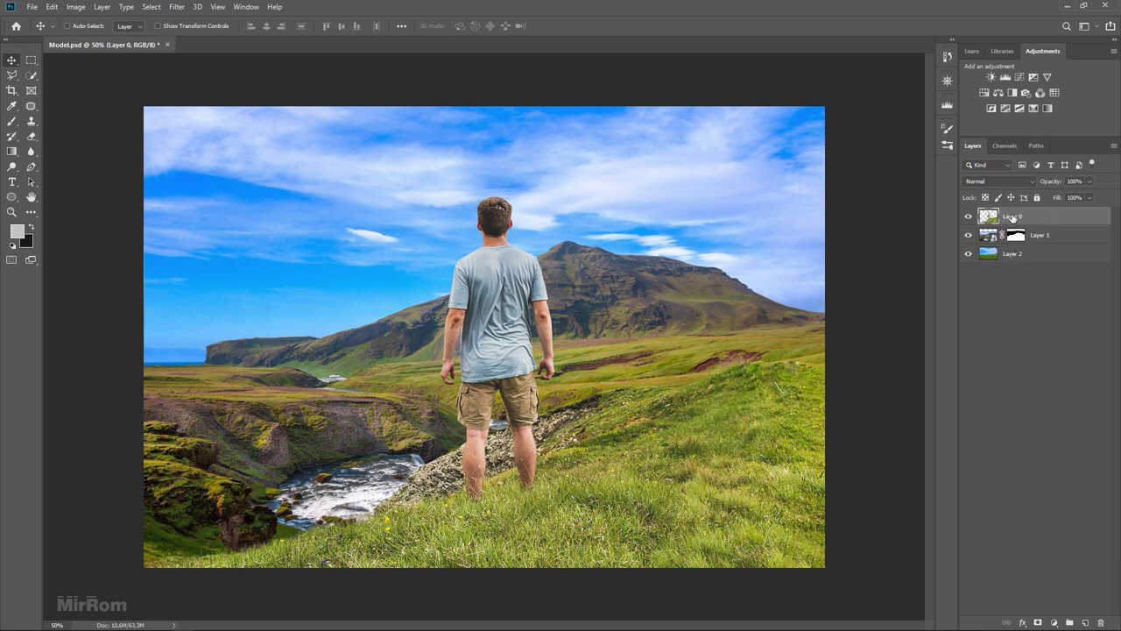
Step: Add a Curves adjustment clipped to Layer 0, bending the curve down to darken and add contrast
{"action": "left_click", "coordinate": [1022, 80]}
{"action": "left_click_drag", "start_coordinate": [624, 168], "coordinate": [813, 162]}
{"action": "left_click", "coordinate": [793, 375]}
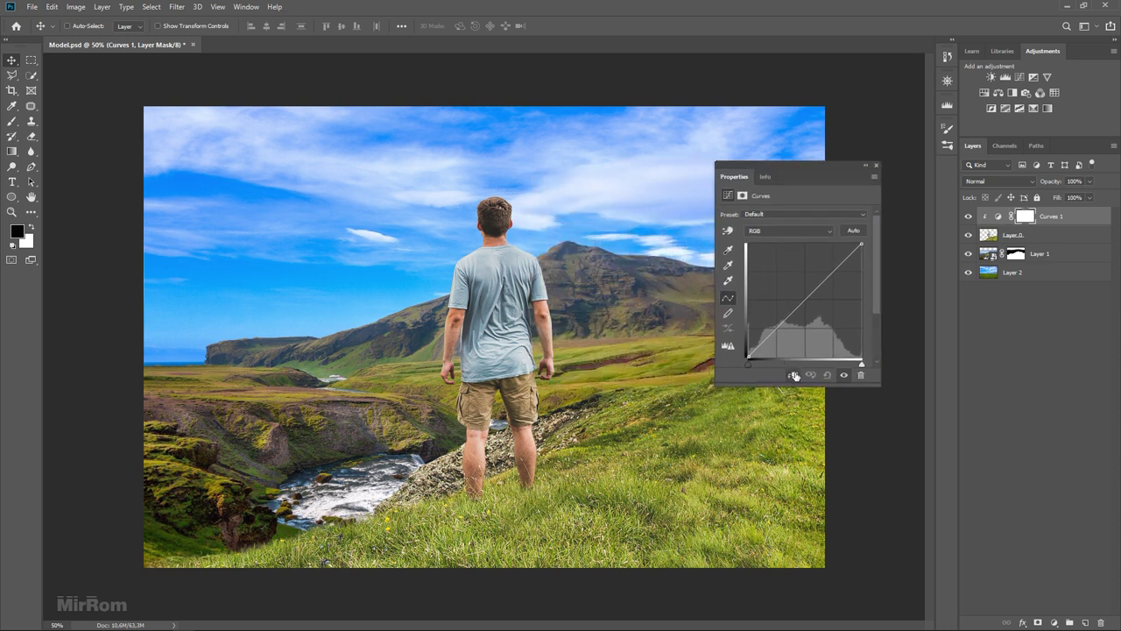
{"action": "left_click", "coordinate": [778, 328]}
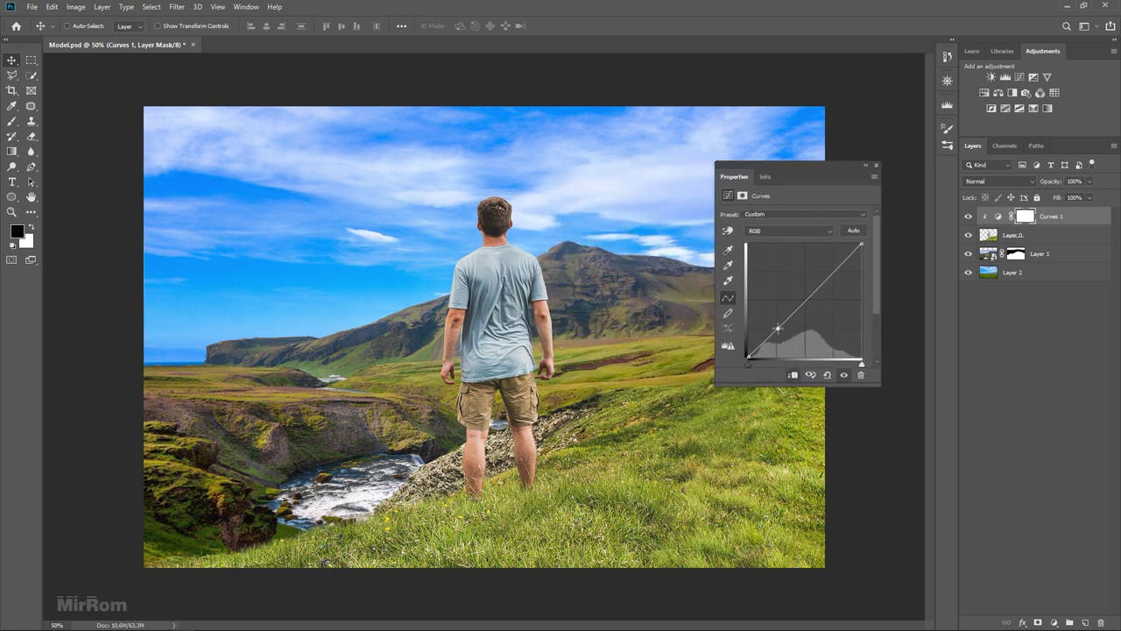
{"action": "left_click_drag", "start_coordinate": [778, 328], "coordinate": [790, 328]}
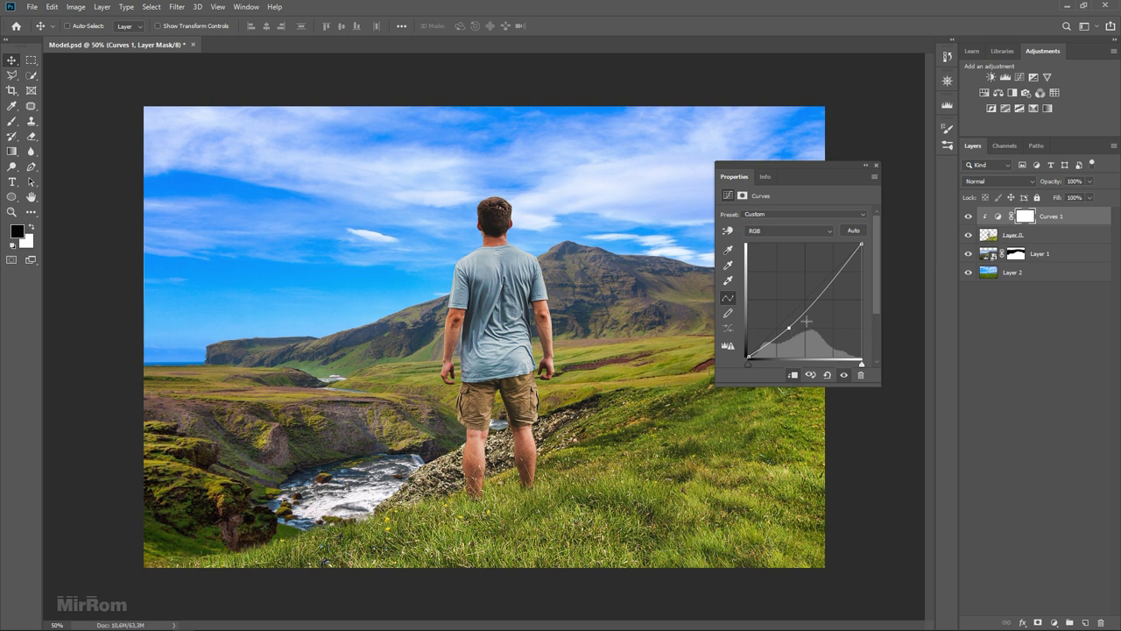
{"action": "left_click_drag", "start_coordinate": [830, 279], "coordinate": [840, 282]}
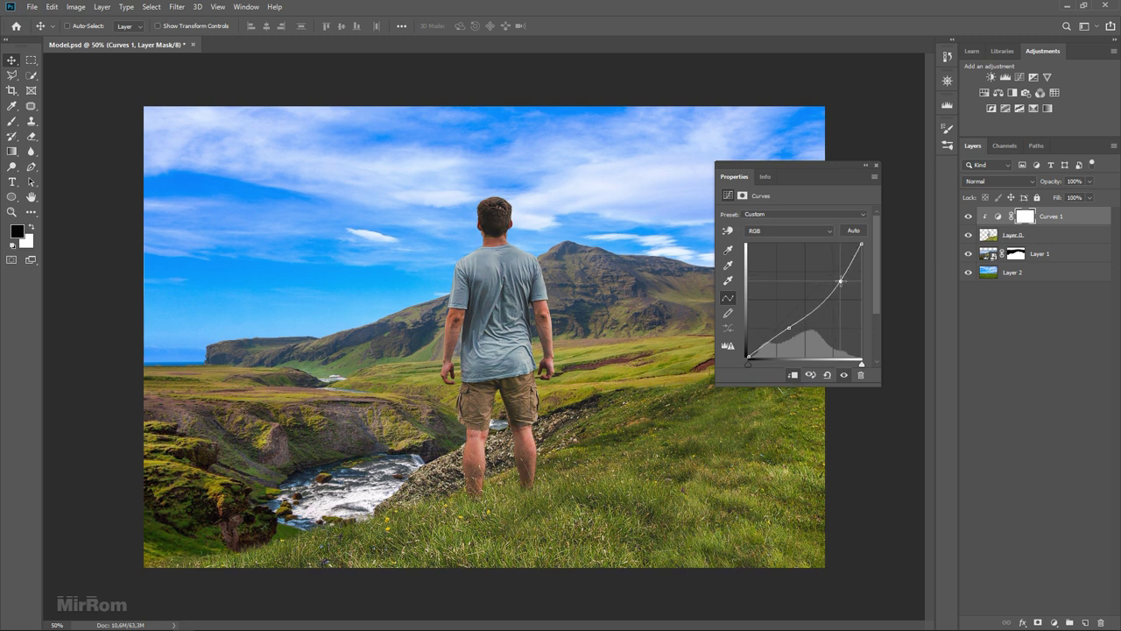
{"action": "left_click_drag", "start_coordinate": [862, 244], "coordinate": [863, 251]}
{"action": "left_click", "coordinate": [843, 375]}
{"action": "left_click", "coordinate": [843, 375]}
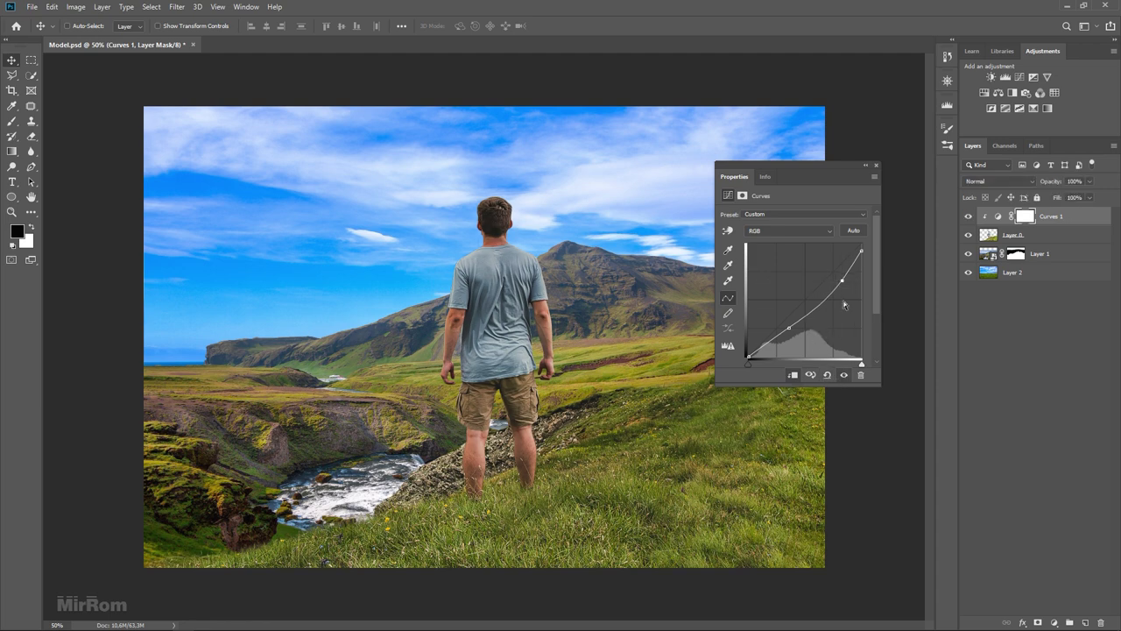
{"action": "left_click", "coordinate": [875, 166]}
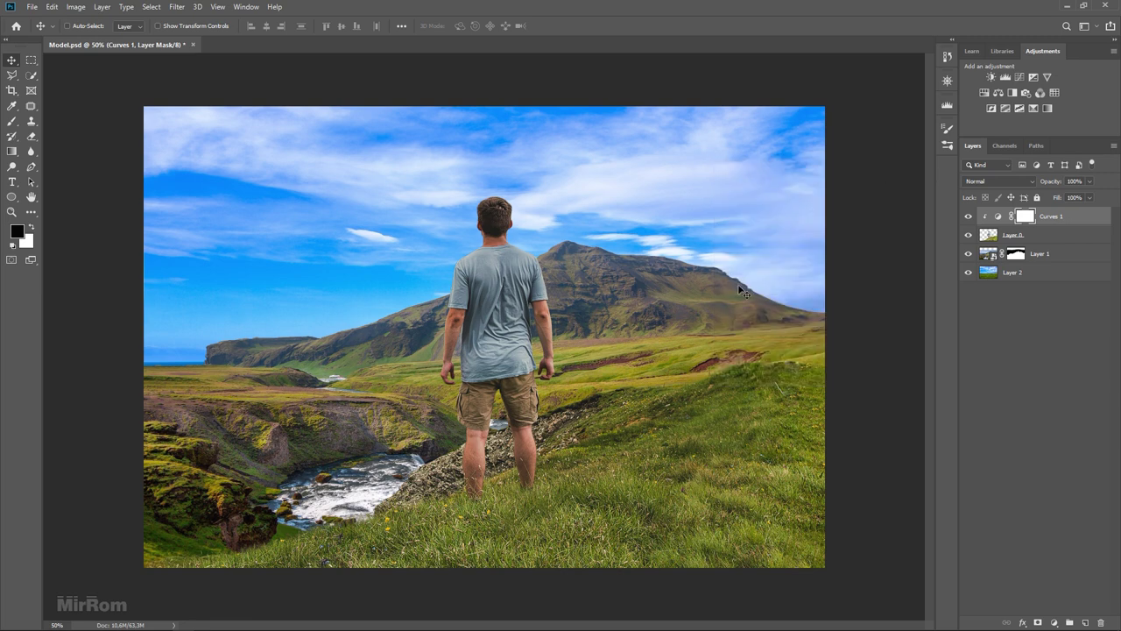
Step: Add a Curves 2 adjustment on Layer 1, lowering the midpoint slightly to darken the landscape
{"action": "left_click", "coordinate": [1044, 256]}
{"action": "left_click", "coordinate": [968, 253]}
{"action": "left_click", "coordinate": [968, 253]}
{"action": "left_click", "coordinate": [1018, 77]}
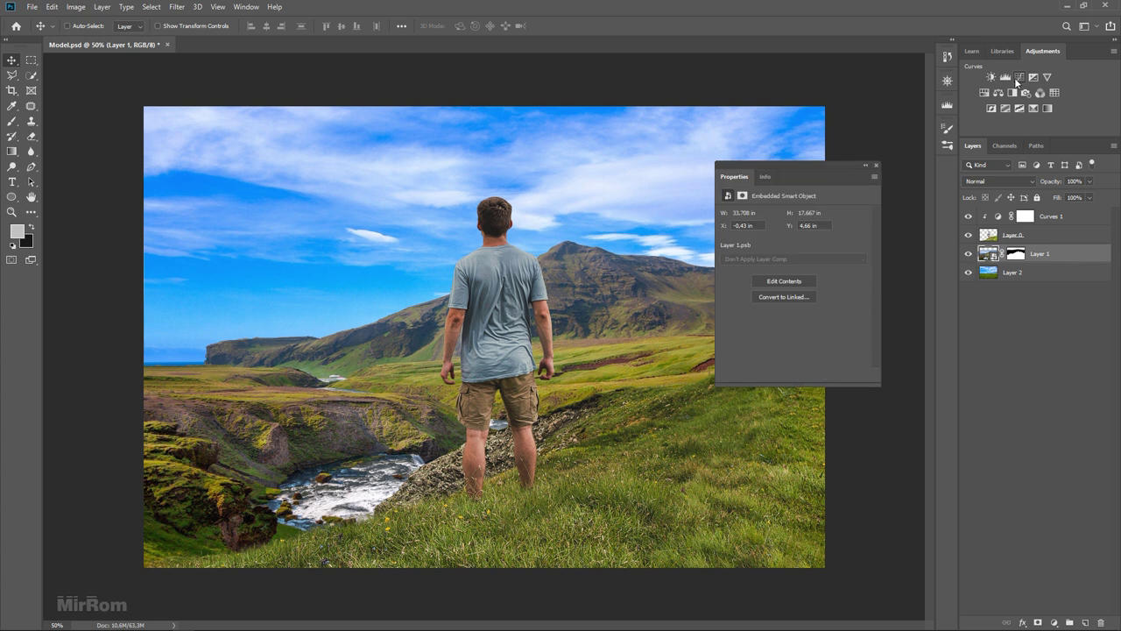
{"action": "left_click_drag", "start_coordinate": [807, 298], "coordinate": [808, 303]}
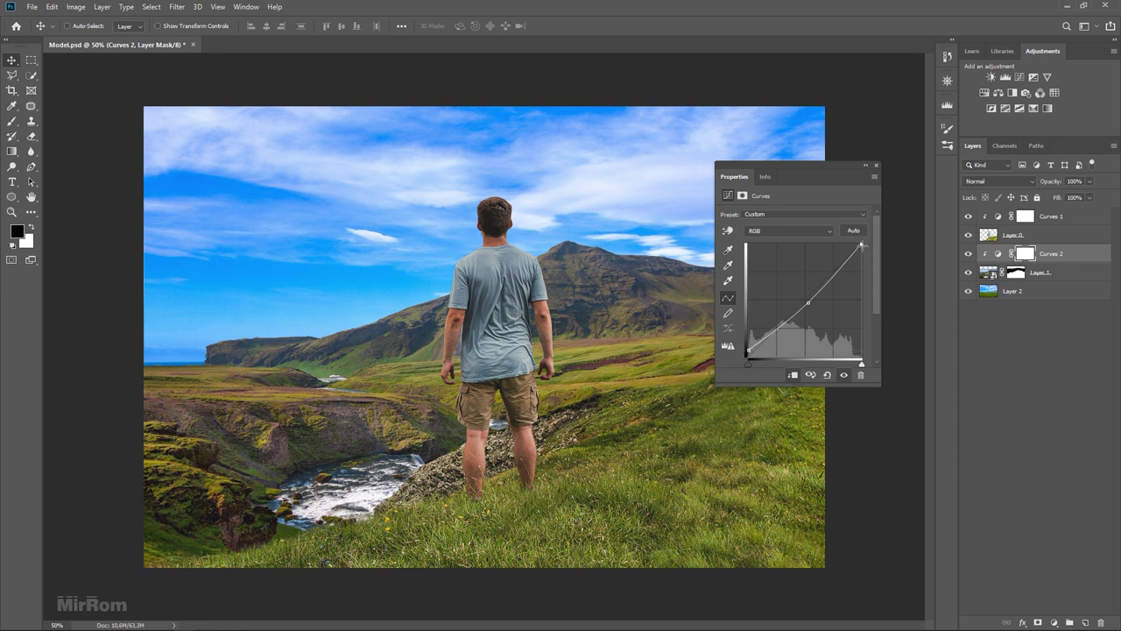
{"action": "left_click_drag", "start_coordinate": [861, 246], "coordinate": [866, 248]}
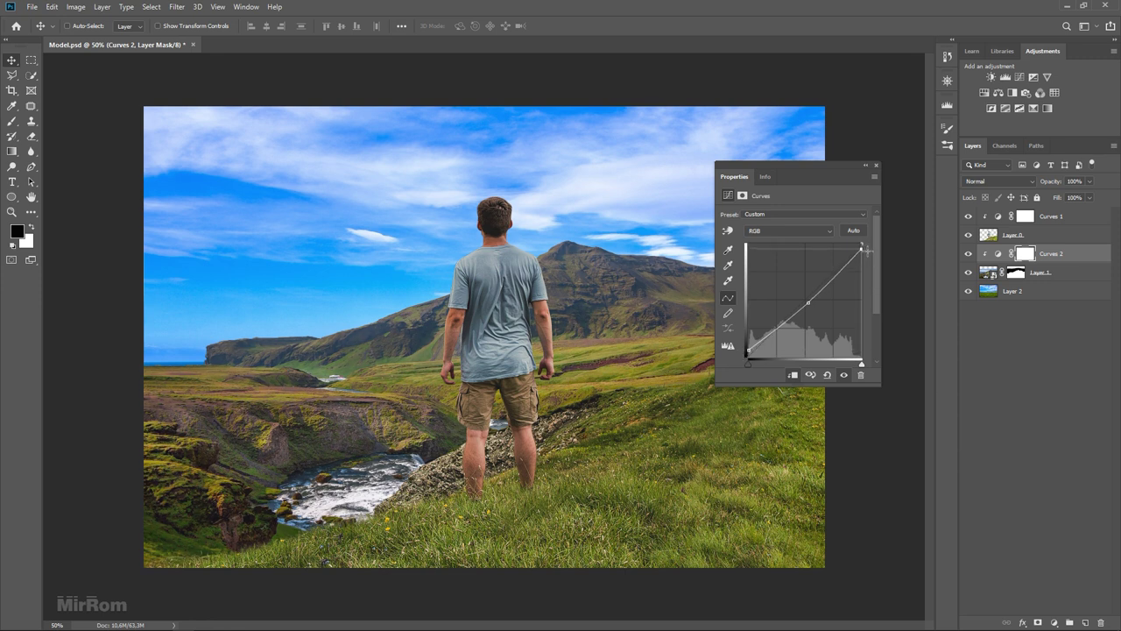
{"action": "left_click", "coordinate": [841, 376]}
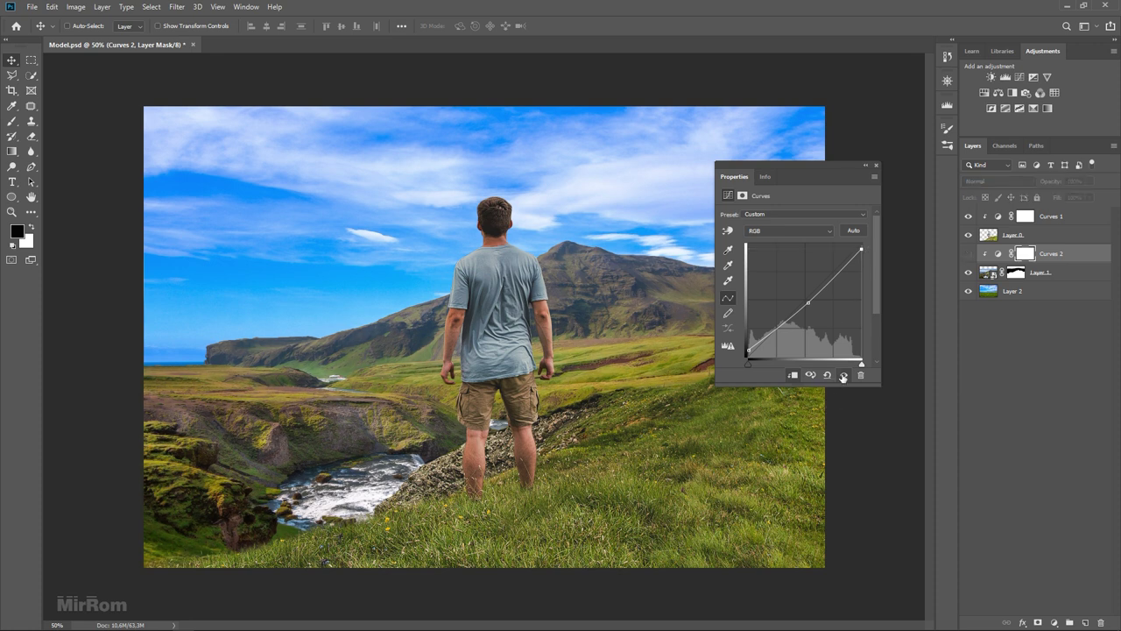
{"action": "left_click", "coordinate": [841, 376]}
{"action": "left_click", "coordinate": [875, 165]}
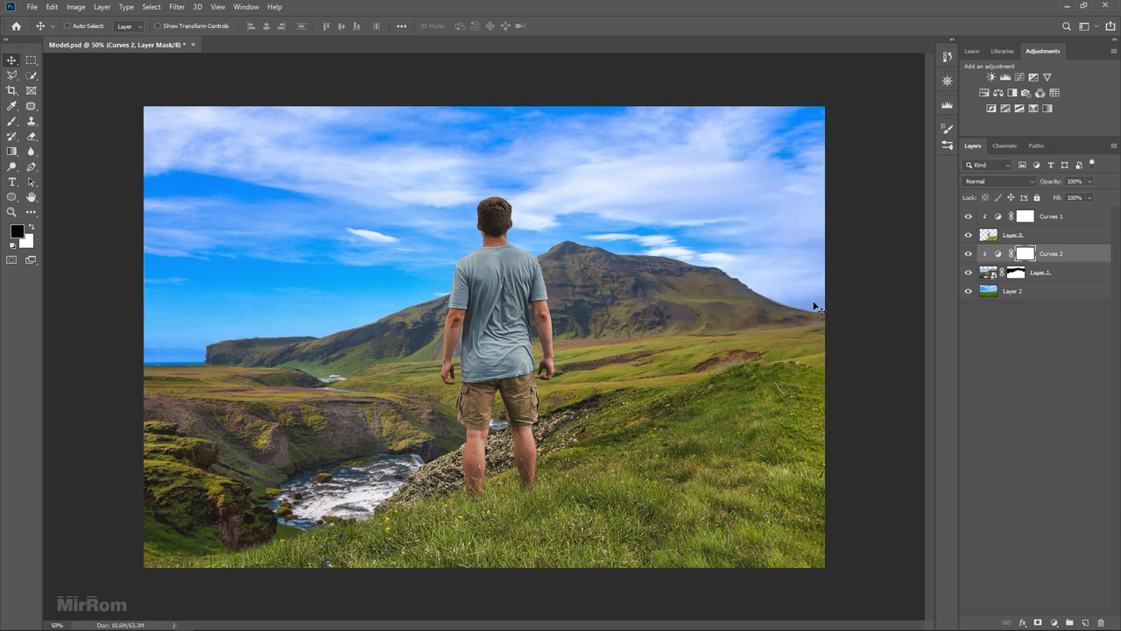
{"action": "left_click", "coordinate": [989, 295]}
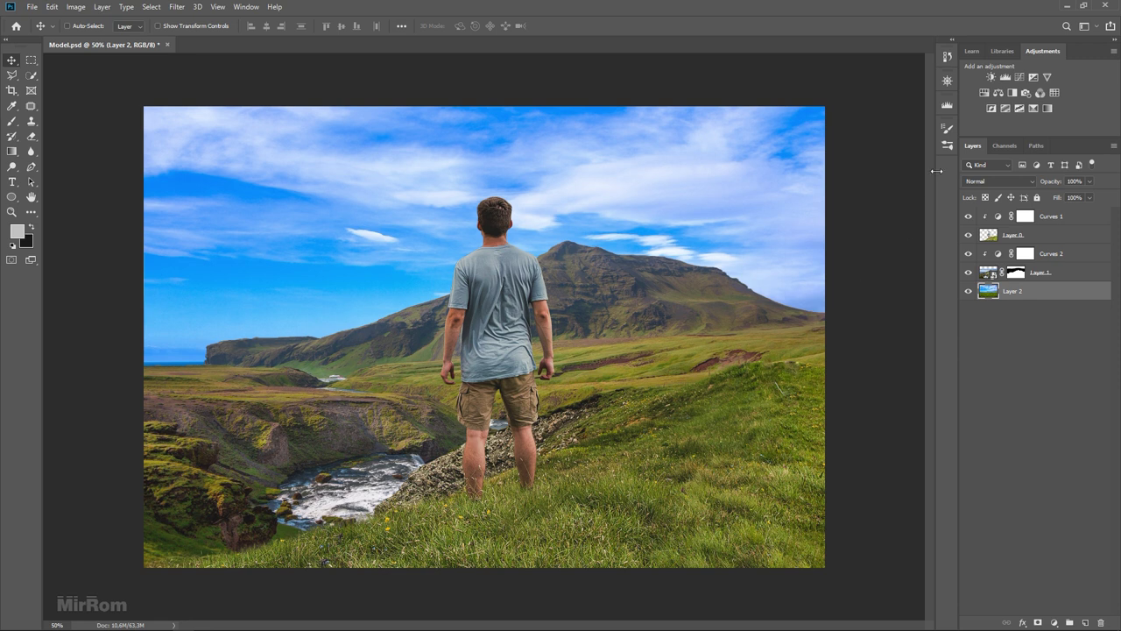
Step: Add a Hue/Saturation adjustment to the sky with Saturation -72 and Lightness +13
{"action": "left_click", "coordinate": [983, 92]}
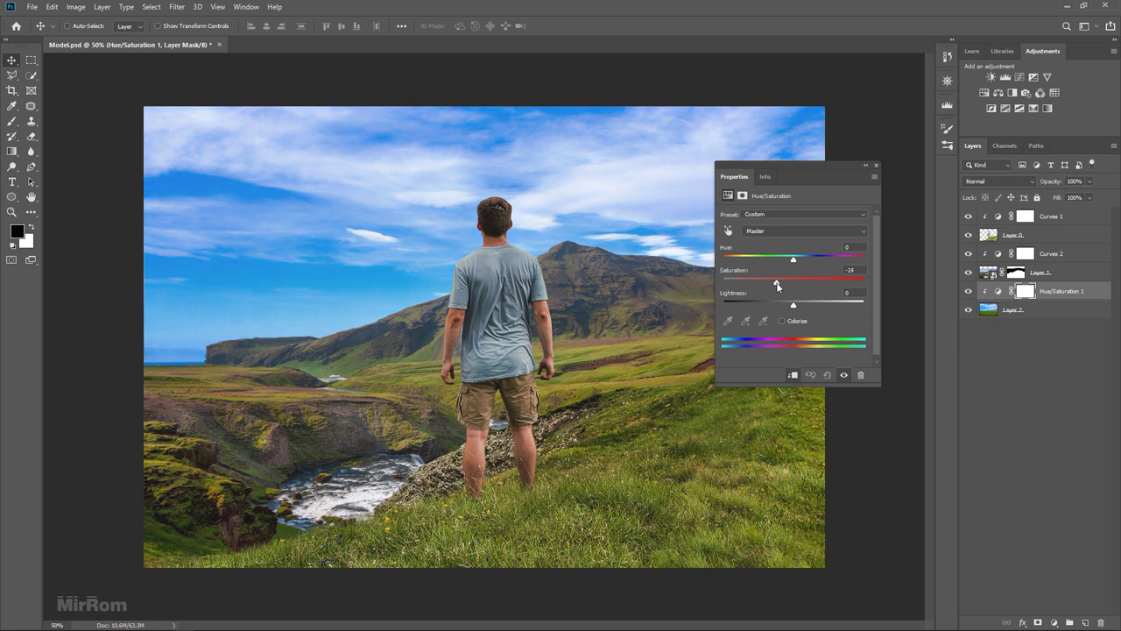
{"action": "mouse_move", "coordinate": [768, 287]}
{"action": "left_mouse_down"}
{"action": "mouse_move", "coordinate": [750, 288]}
{"action": "mouse_move", "coordinate": [801, 309]}
{"action": "left_mouse_up"}
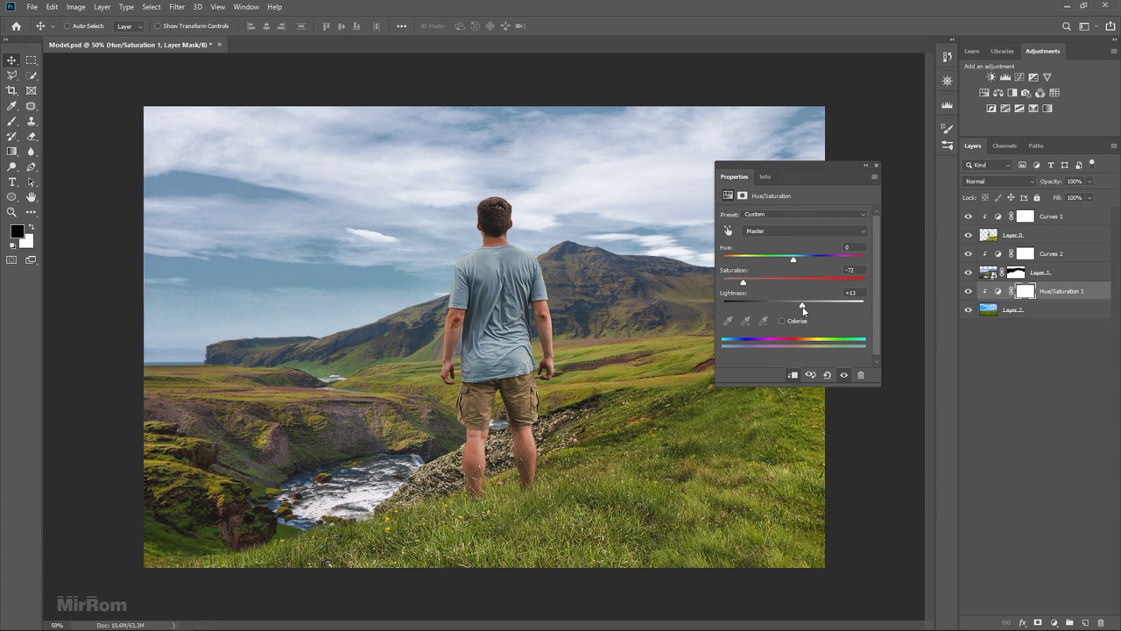
{"action": "left_click", "coordinate": [876, 165]}
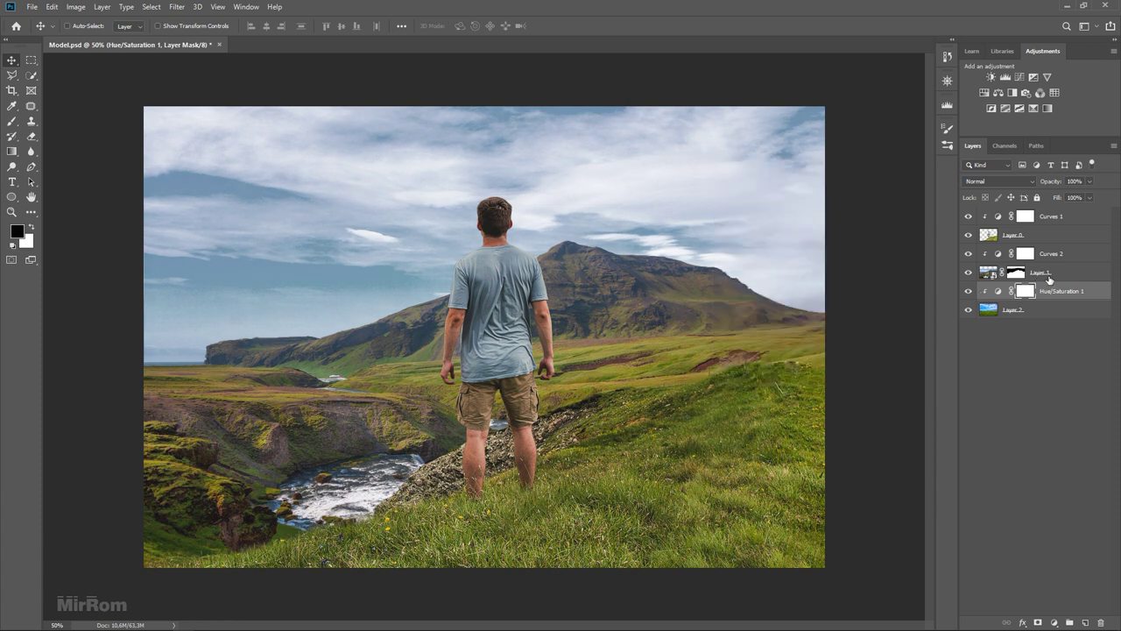
Step: Toggle Layer 1 and Curves 2 visibility to compare the pale hazy sky
{"action": "left_click", "coordinate": [970, 273]}
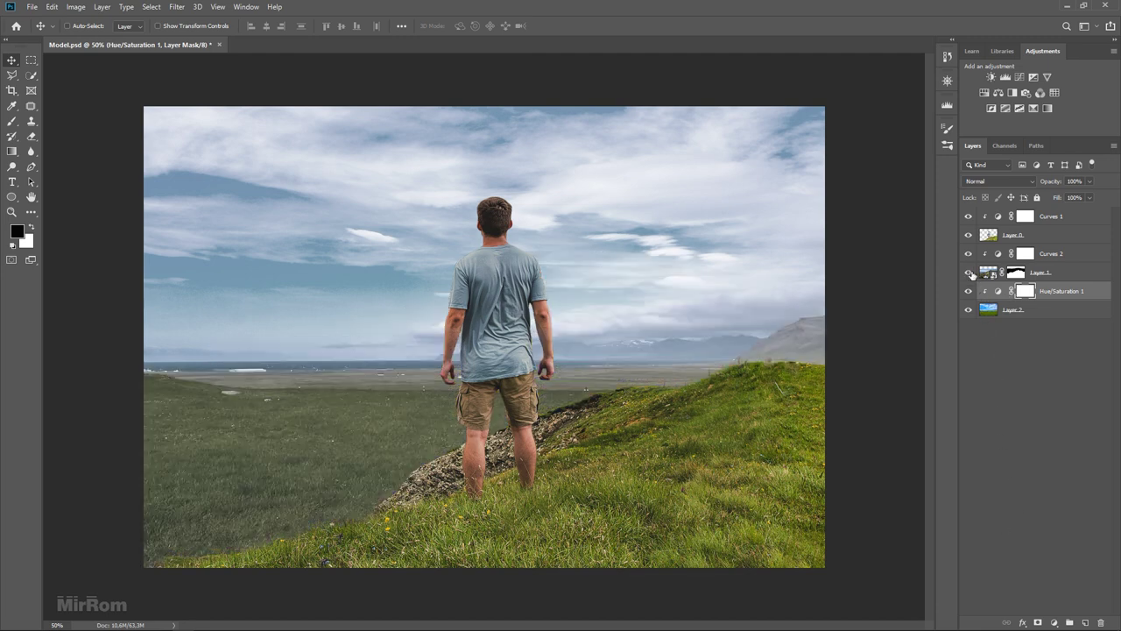
{"action": "left_click", "coordinate": [970, 273]}
{"action": "left_click", "coordinate": [1046, 275]}
{"action": "left_click", "coordinate": [1059, 254]}
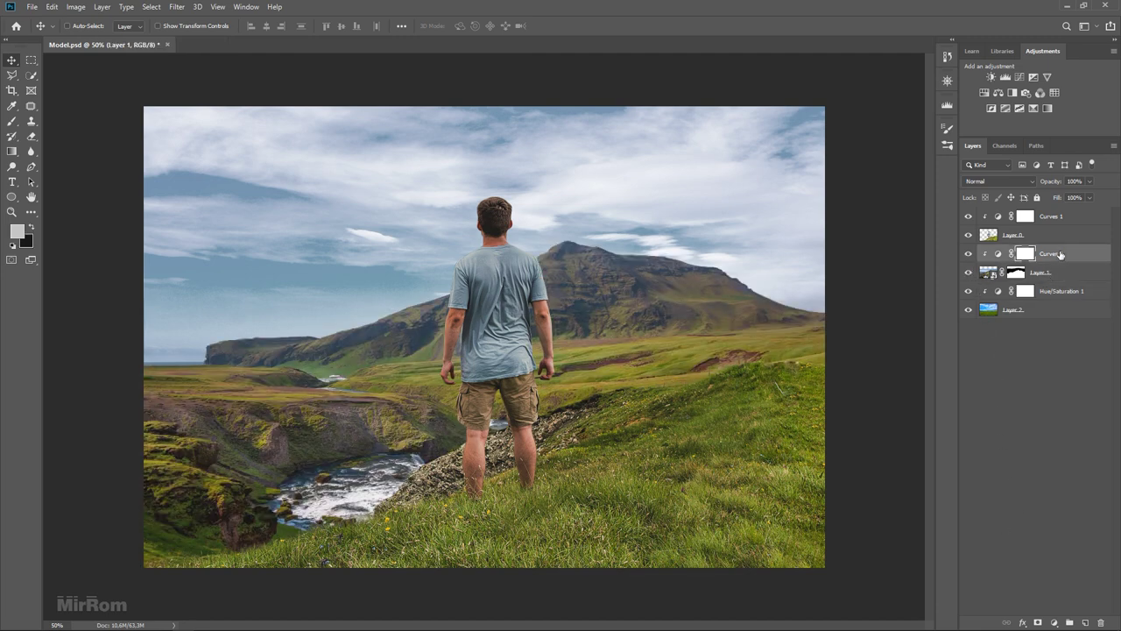
{"action": "left_click", "coordinate": [968, 254]}
{"action": "left_click", "coordinate": [968, 254]}
Step: Prepare a new Layer 3 and brush with a sampled light sky blue at 35% opacity and flow
{"action": "left_click", "coordinate": [1085, 621]}
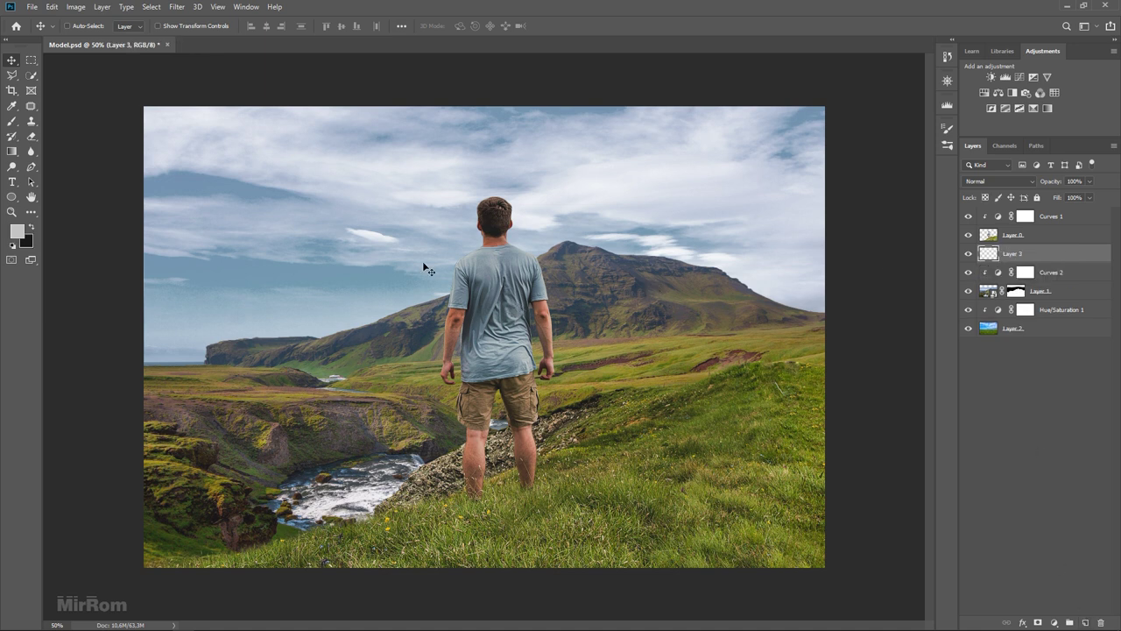
{"action": "key", "text": "b"}
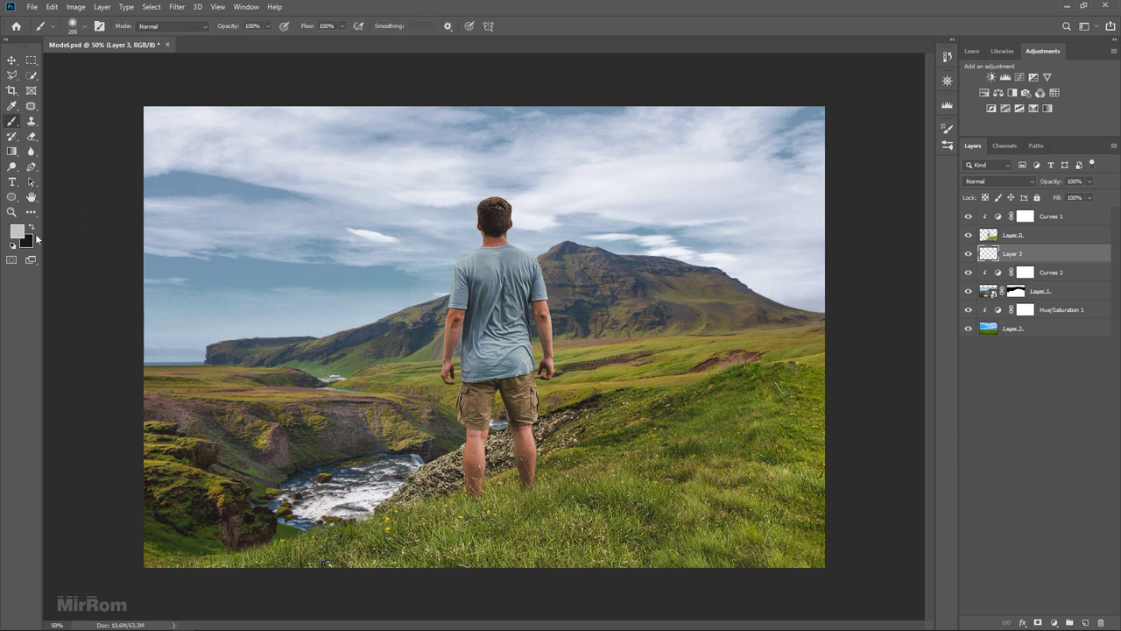
{"action": "left_click", "coordinate": [17, 231]}
{"action": "left_click", "coordinate": [320, 210]}
{"action": "left_click", "coordinate": [338, 204]}
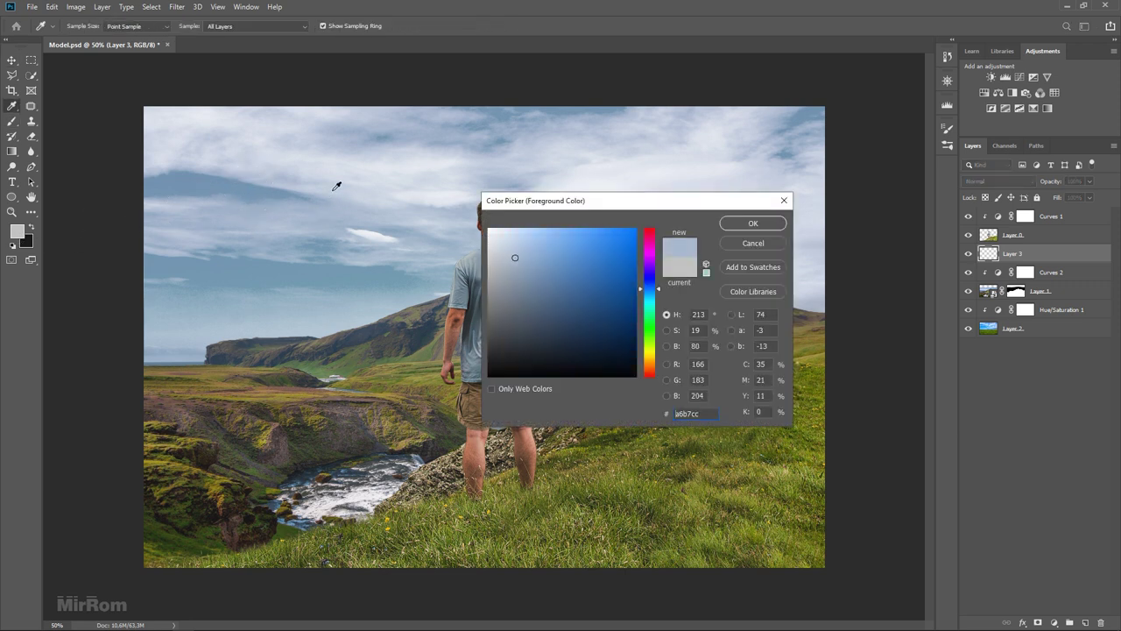
{"action": "left_click_drag", "start_coordinate": [336, 186], "coordinate": [372, 192]}
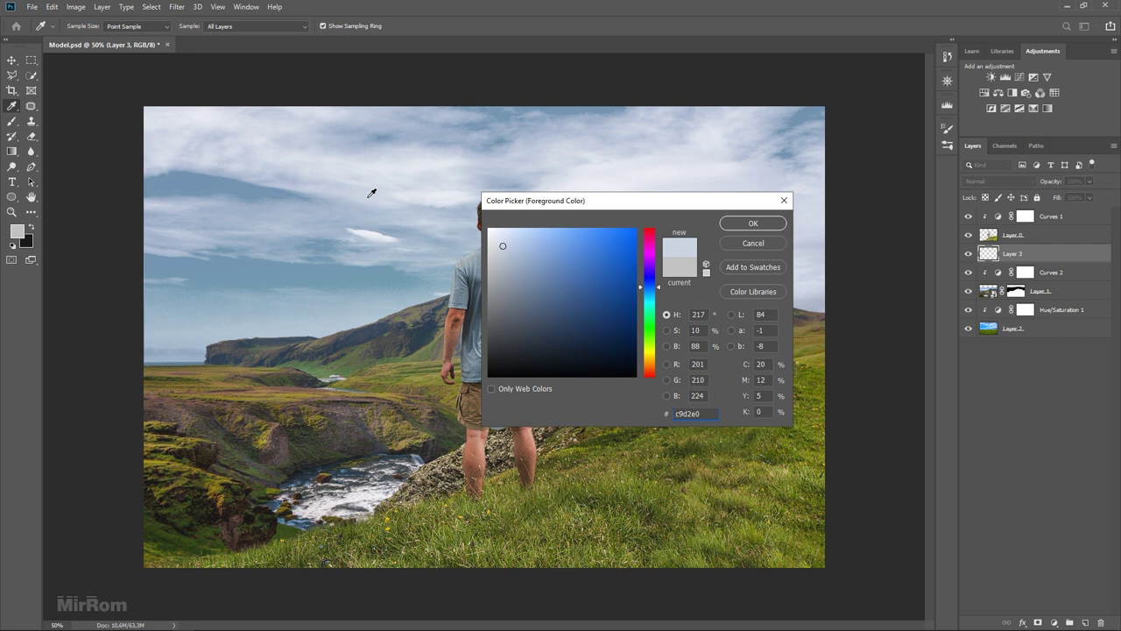
{"action": "left_click", "coordinate": [751, 225]}
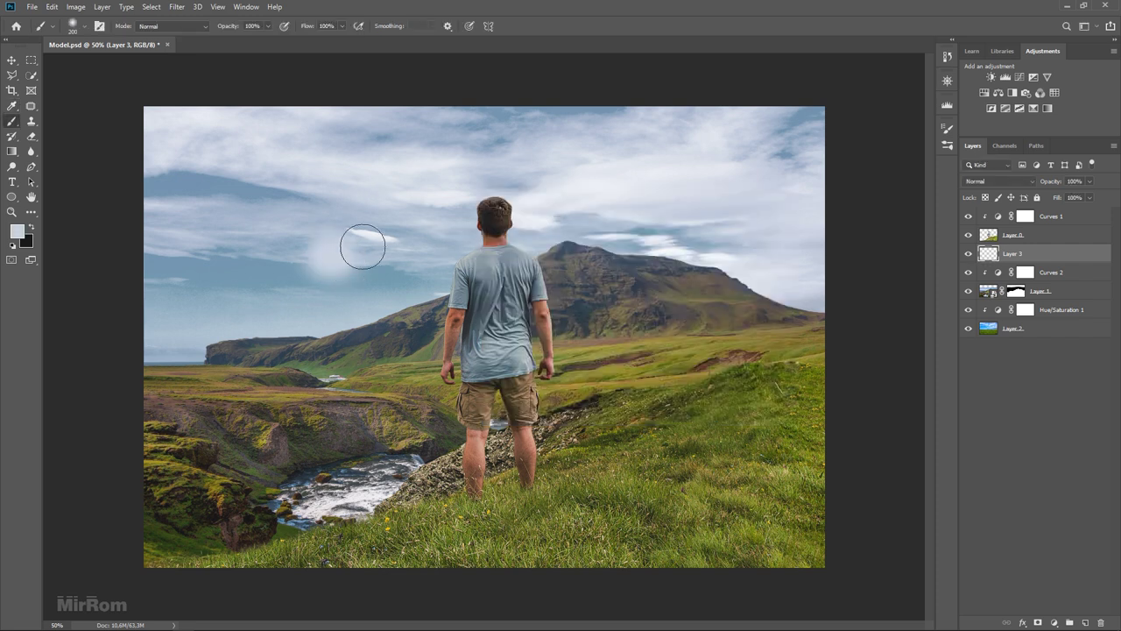
{"action": "left_click", "coordinate": [267, 26]}
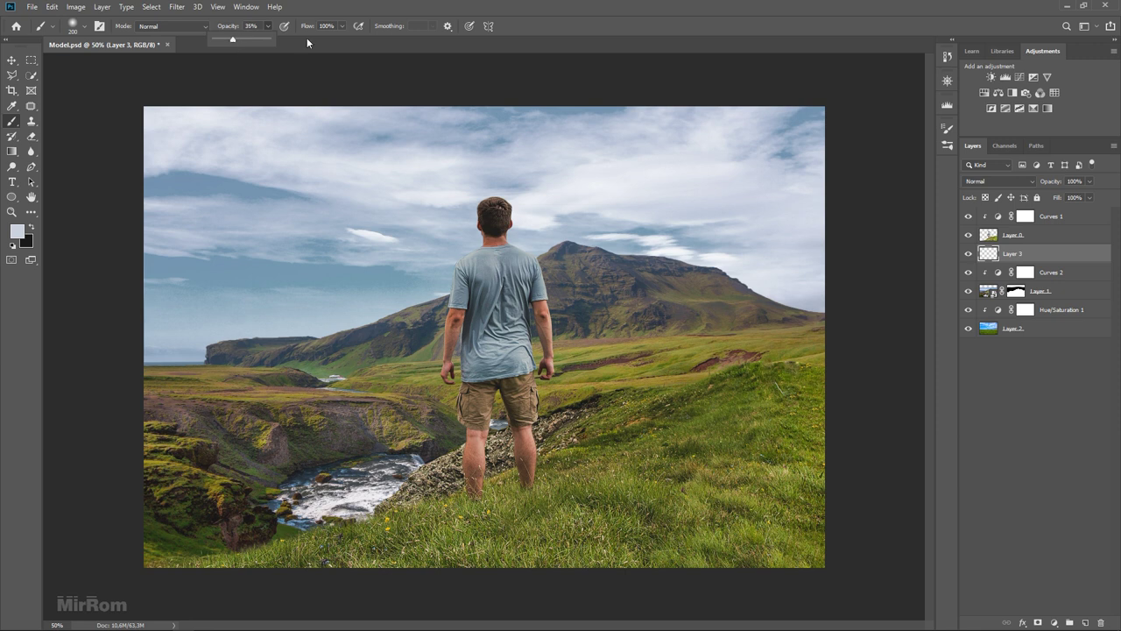
{"action": "left_click", "coordinate": [341, 27]}
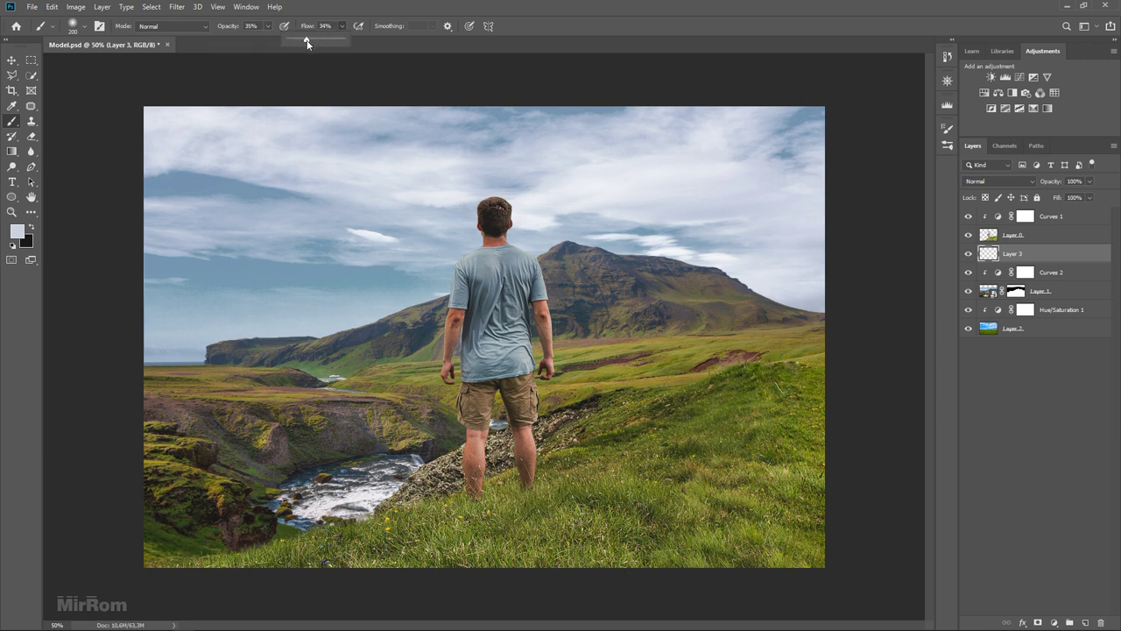
{"action": "left_click", "coordinate": [330, 240]}
Step: Paint soft light haze over the sky and left horizon with a large brush
{"action": "left_click_drag", "start_coordinate": [341, 277], "coordinate": [348, 283]}
{"action": "key", "text": "]"}
{"action": "key", "text": "]"}
{"action": "key", "text": "]"}
{"action": "key", "text": "]"}
{"action": "key", "text": "ctrl+minus"}
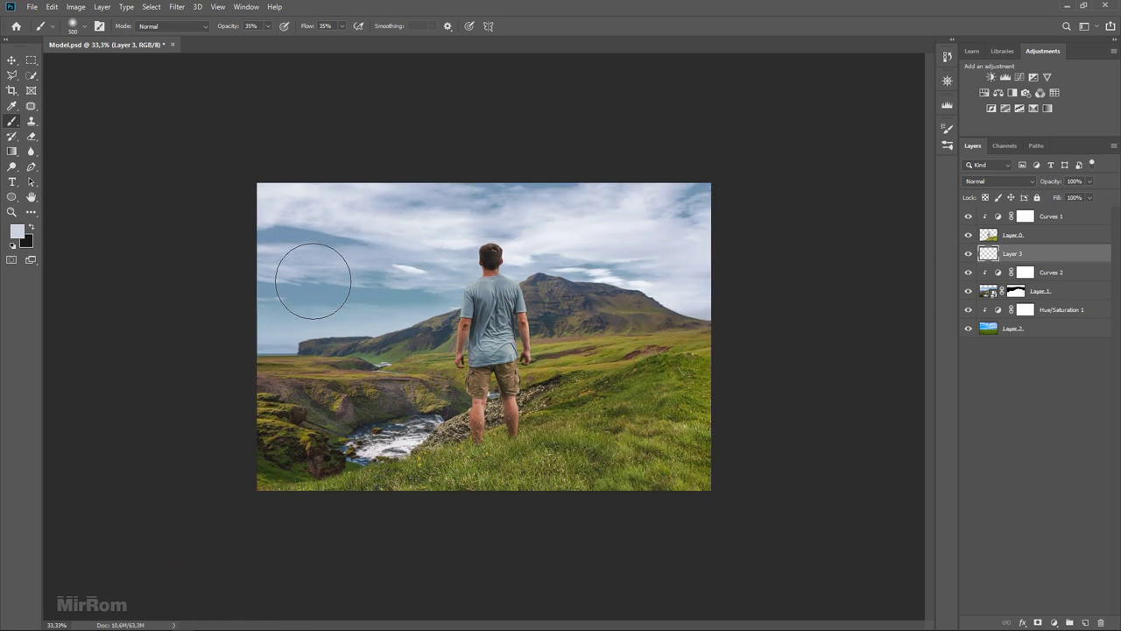
{"action": "mouse_move", "coordinate": [283, 242]}
{"action": "left_mouse_down"}
{"action": "mouse_move", "coordinate": [290, 283]}
{"action": "mouse_move", "coordinate": [314, 312]}
{"action": "left_mouse_up"}
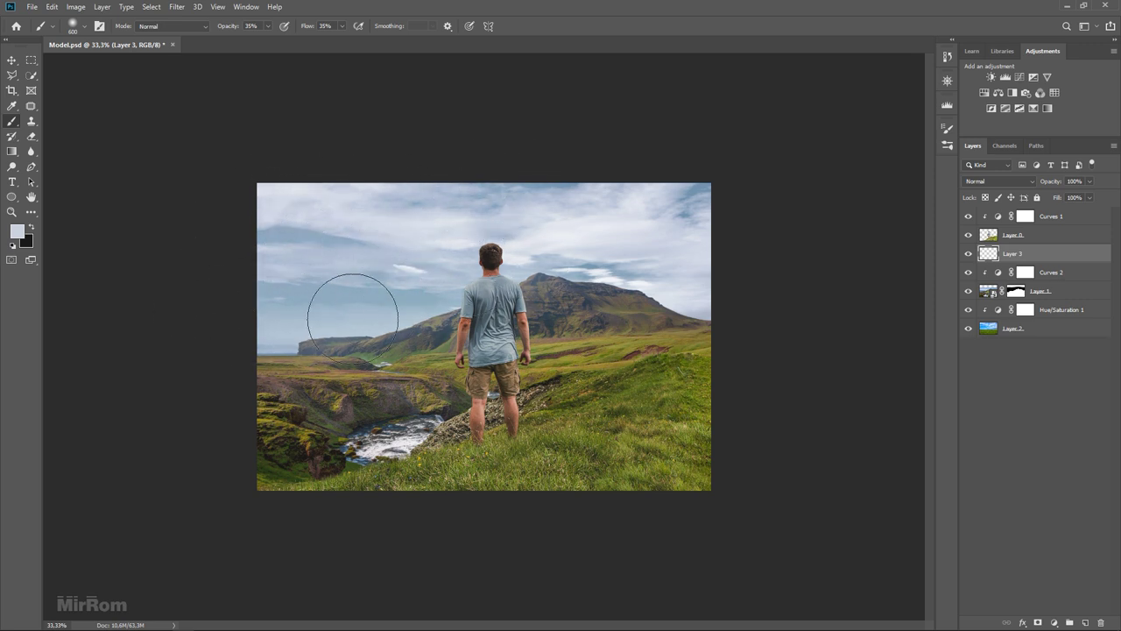
{"action": "key", "text": "bracketright"}
{"action": "left_click_drag", "start_coordinate": [213, 275], "coordinate": [250, 267]}
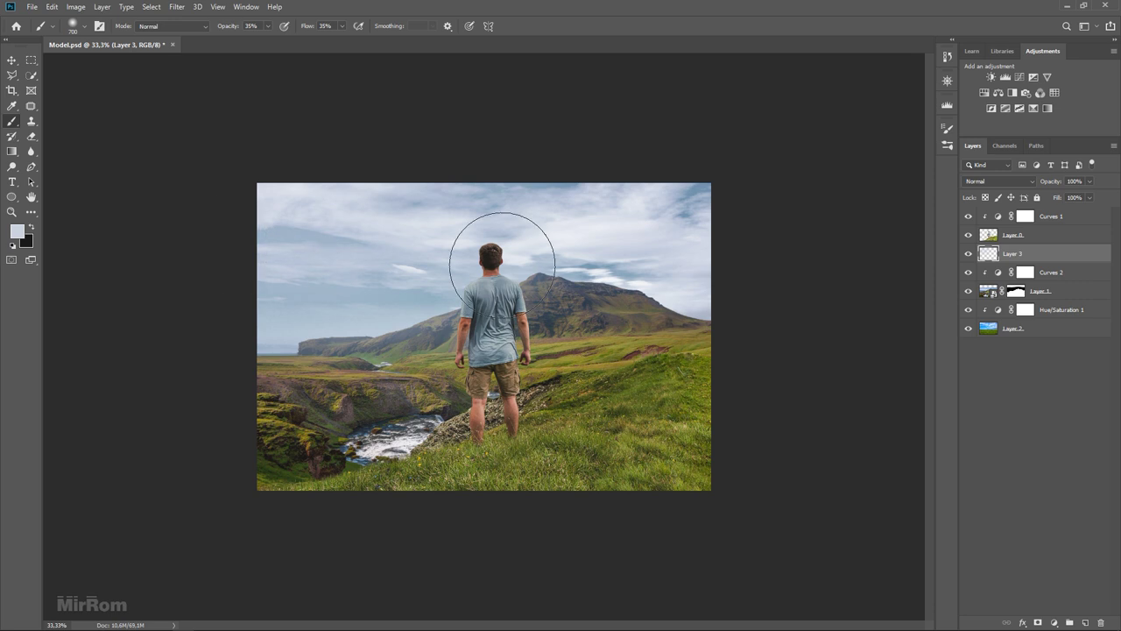
{"action": "key", "text": "bracketleft"}
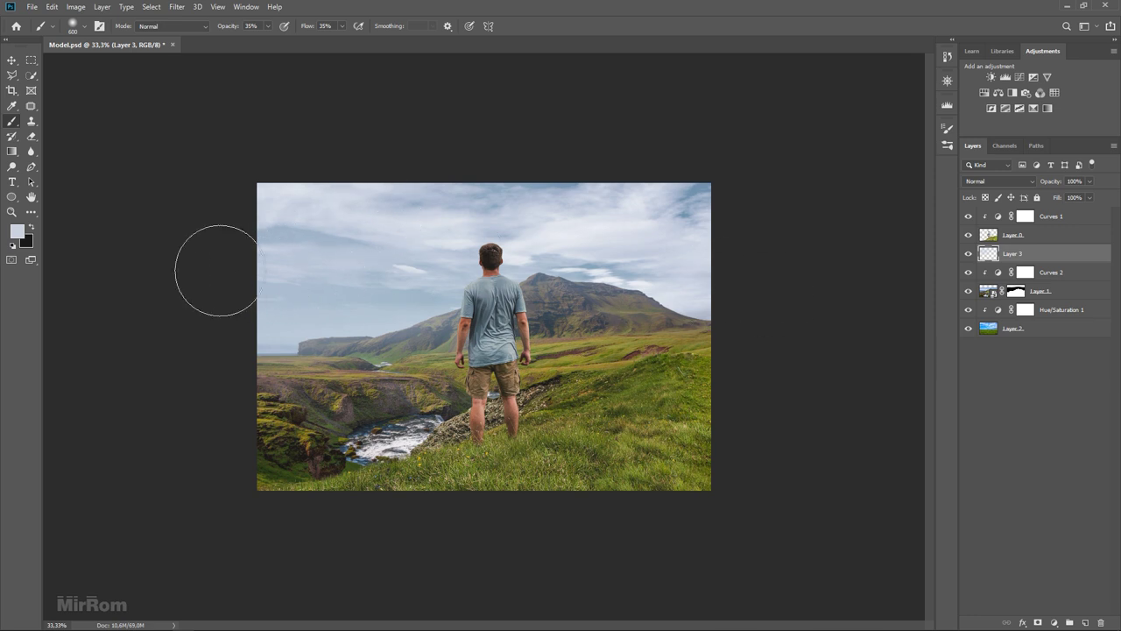
Step: Toggle Layer 3 and Curves 2 visibility to compare the haze and grass brightness
{"action": "key", "text": "v"}
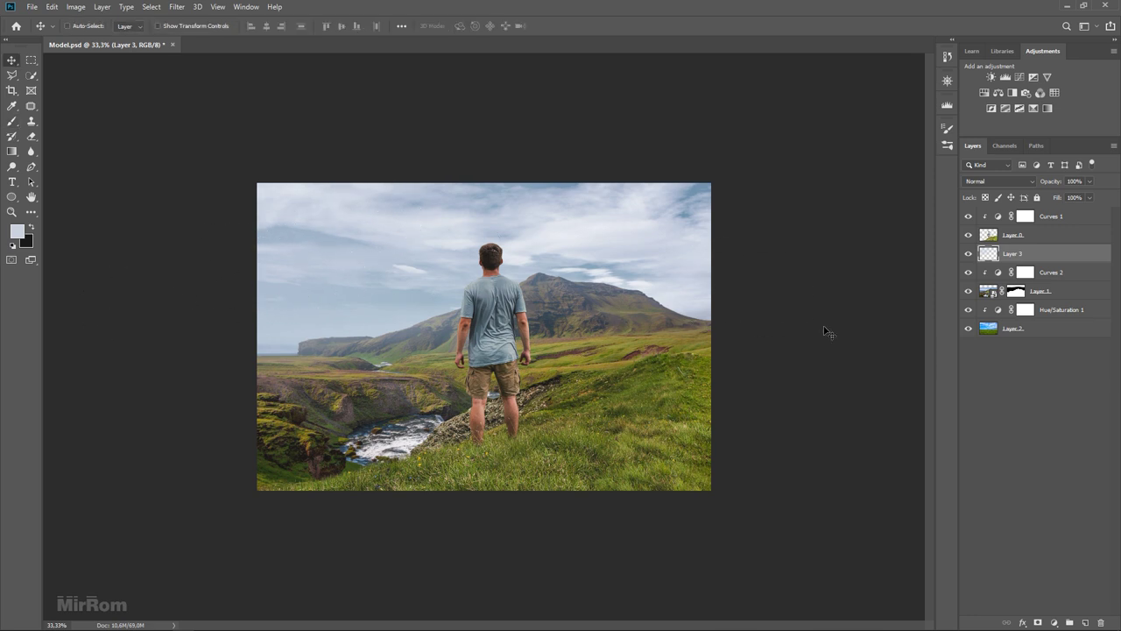
{"action": "left_click", "coordinate": [970, 257]}
{"action": "left_click", "coordinate": [971, 256]}
{"action": "left_click", "coordinate": [969, 254]}
{"action": "left_click", "coordinate": [968, 254]}
{"action": "left_click", "coordinate": [1047, 277]}
{"action": "left_click", "coordinate": [968, 272]}
{"action": "left_click", "coordinate": [969, 272]}
{"action": "left_click", "coordinate": [968, 273]}
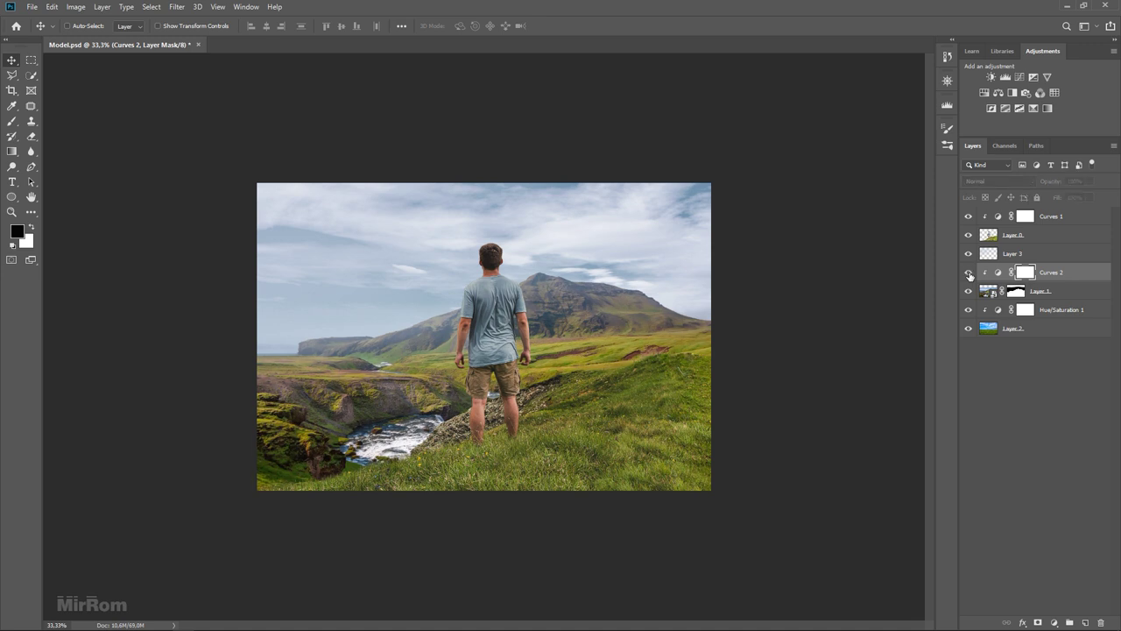
{"action": "left_click", "coordinate": [968, 272]}
Step: Add a new Layer 4 clipped above Curves 2 with dark grey 252525 as foreground
{"action": "left_click", "coordinate": [1084, 621]}
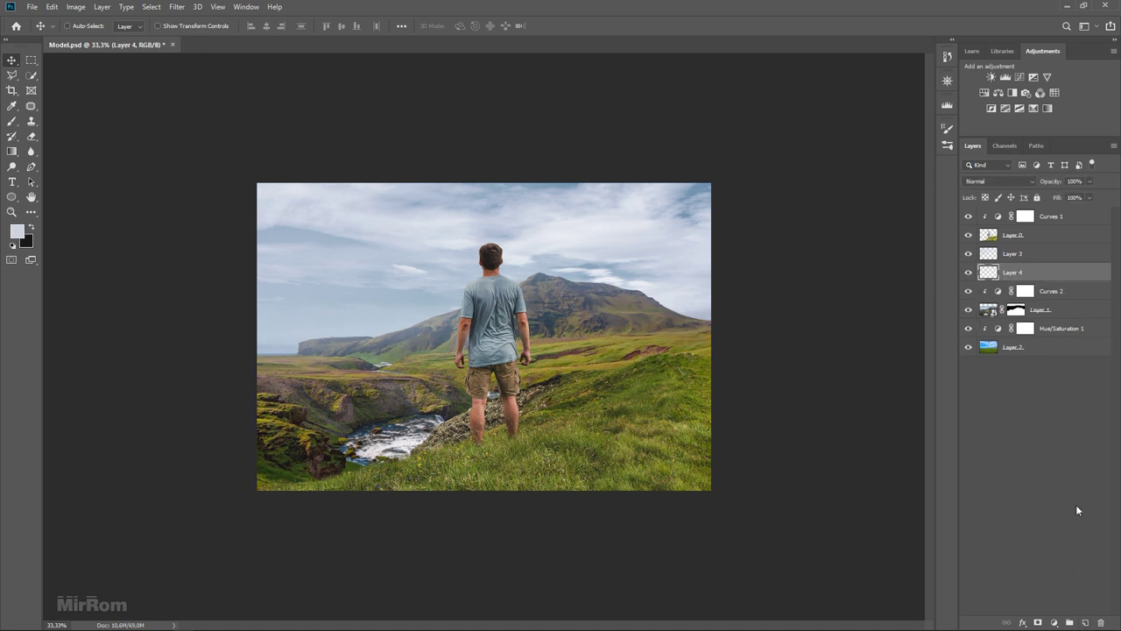
{"action": "left_click", "coordinate": [1068, 278], "text": "alt"}
{"action": "key", "text": "b"}
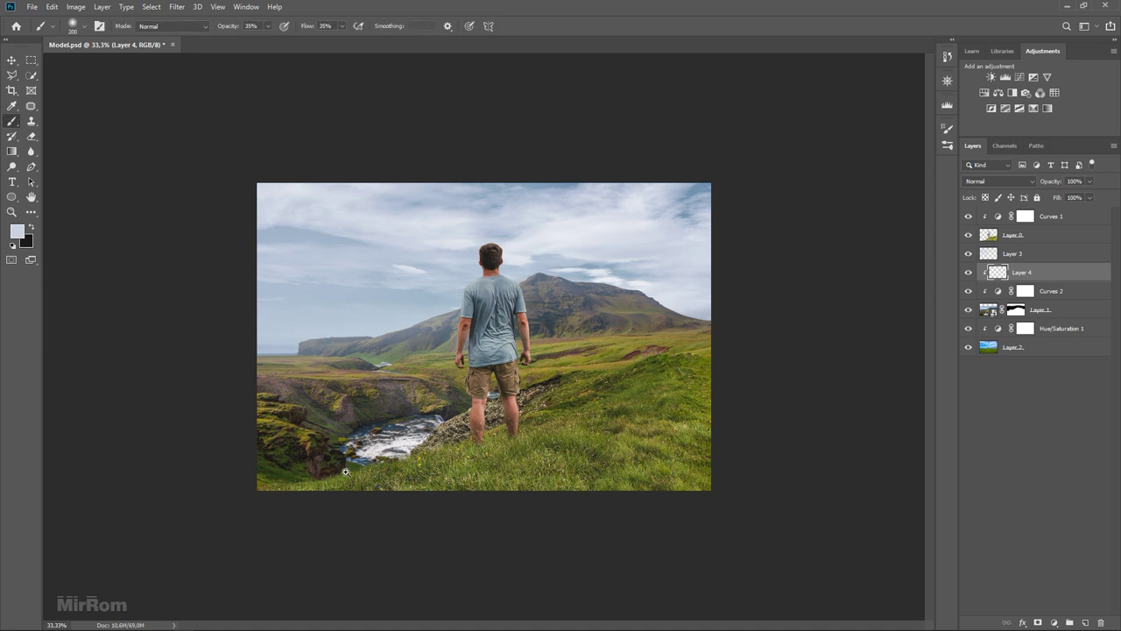
{"action": "key", "text": "ctrl+plus"}
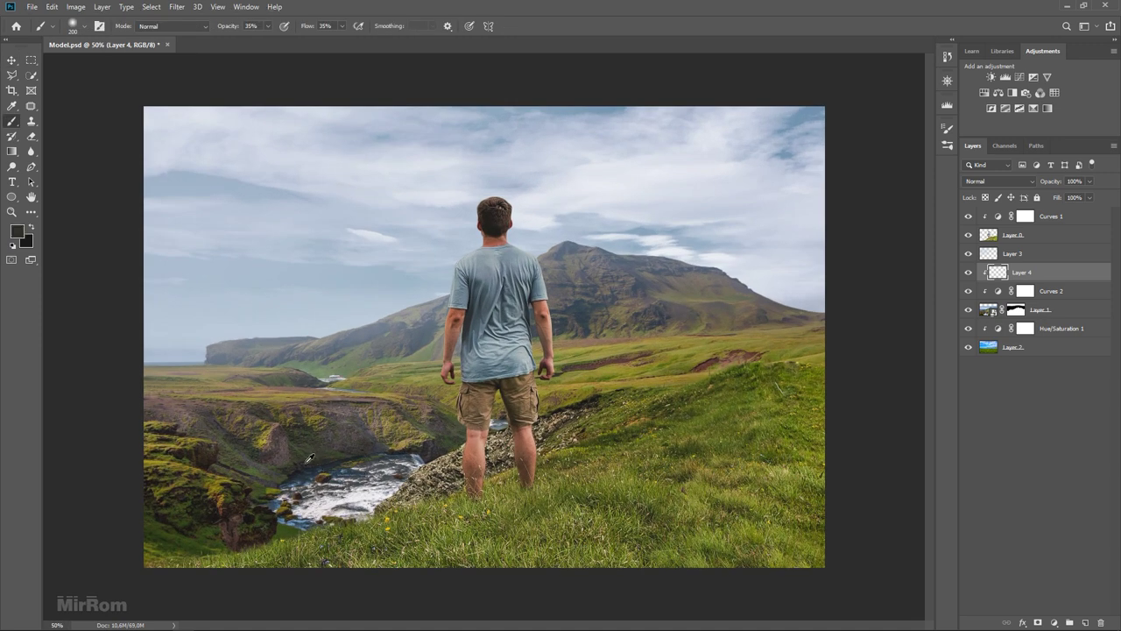
{"action": "left_click", "coordinate": [17, 232]}
{"action": "left_click_drag", "start_coordinate": [491, 361], "coordinate": [489, 355]}
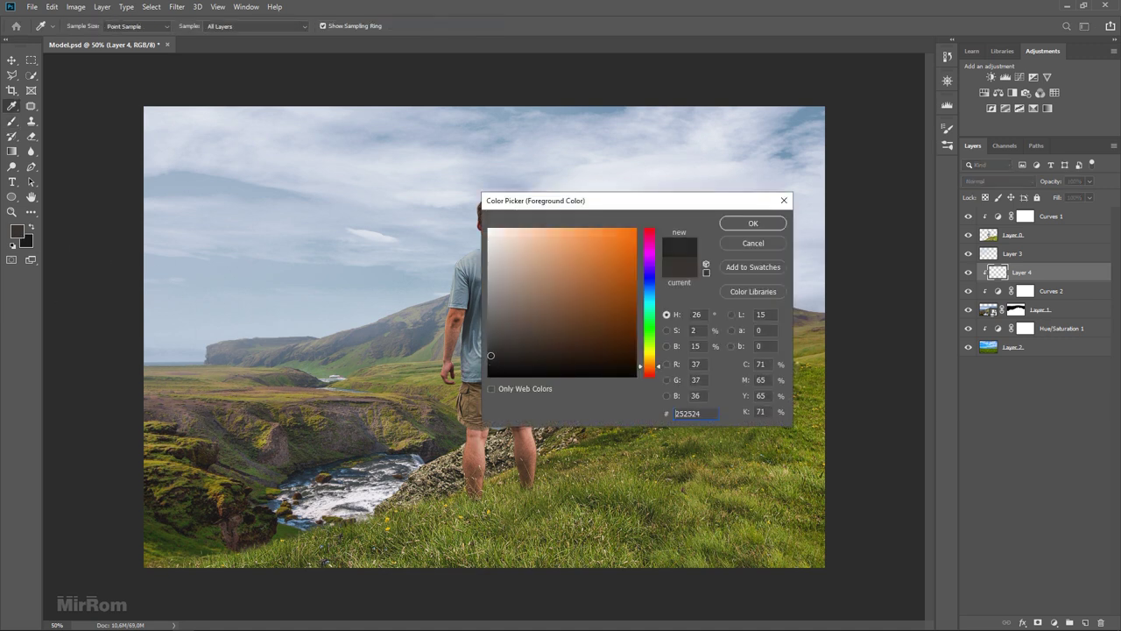
{"action": "left_click", "coordinate": [751, 226]}
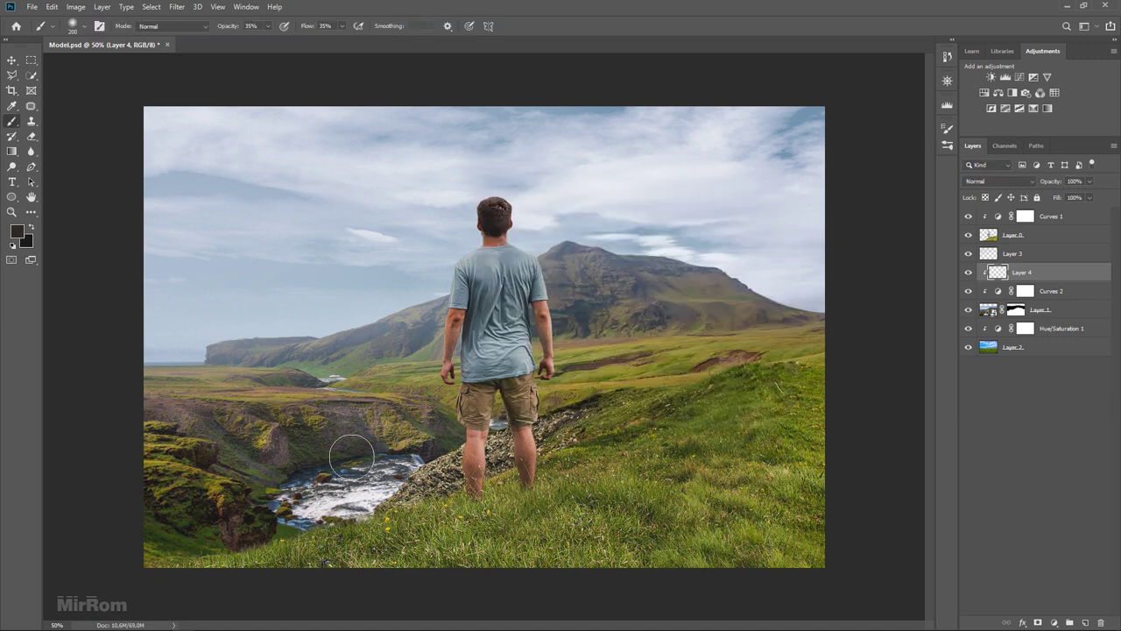
Step: Paint soft dark shadows over the gorge, river banks and grass, resizing the brush
{"action": "key", "text": "bracketleft"}
{"action": "key", "text": "bracketleft"}
{"action": "key", "text": "bracketleft"}
{"action": "mouse_move", "coordinate": [306, 429]}
{"action": "left_mouse_down"}
{"action": "mouse_move", "coordinate": [362, 450]}
{"action": "mouse_move", "coordinate": [303, 465]}
{"action": "left_mouse_up"}
{"action": "key", "text": "bracketleft"}
{"action": "key", "text": "bracketleft"}
{"action": "key", "text": "bracketleft"}
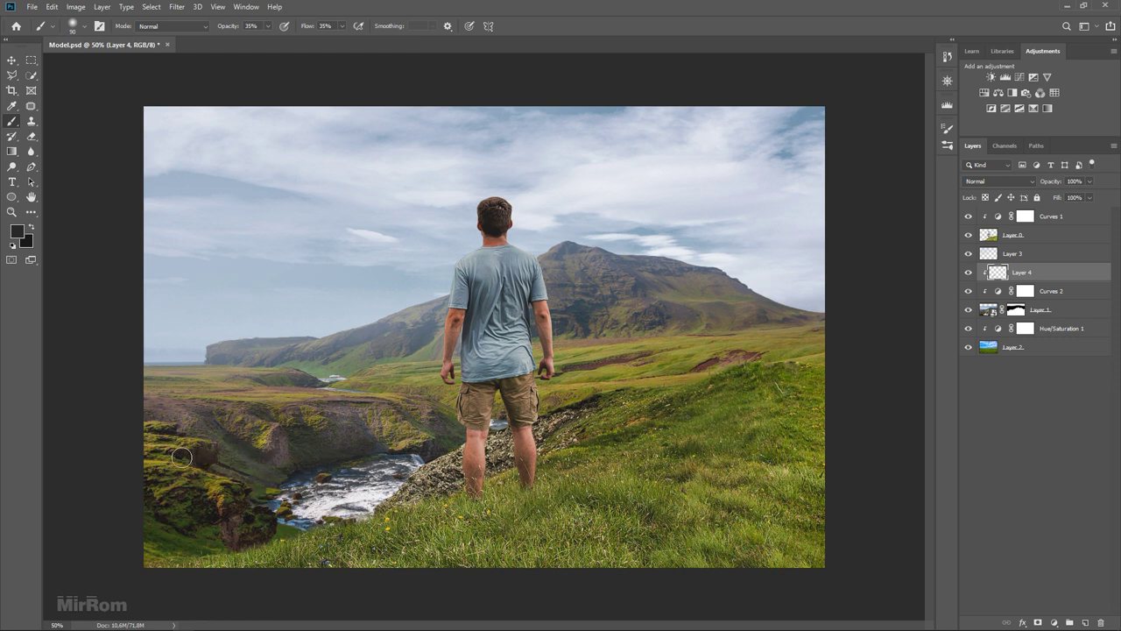
{"action": "key", "text": "bracketleft"}
{"action": "key", "text": "bracketleft"}
{"action": "key", "text": "bracketright"}
{"action": "key", "text": "bracketright"}
{"action": "key", "text": "bracketright"}
{"action": "key", "text": "bracketright"}
{"action": "key", "text": "bracketright"}
{"action": "key", "text": "bracketright"}
{"action": "key", "text": "bracketright"}
{"action": "key", "text": "bracketright"}
{"action": "key", "text": "bracketleft"}
{"action": "key", "text": "bracketleft"}
{"action": "key", "text": "bracketleft"}
{"action": "key", "text": "bracketleft"}
{"action": "key", "text": "bracketleft"}
{"action": "key", "text": "bracketleft"}
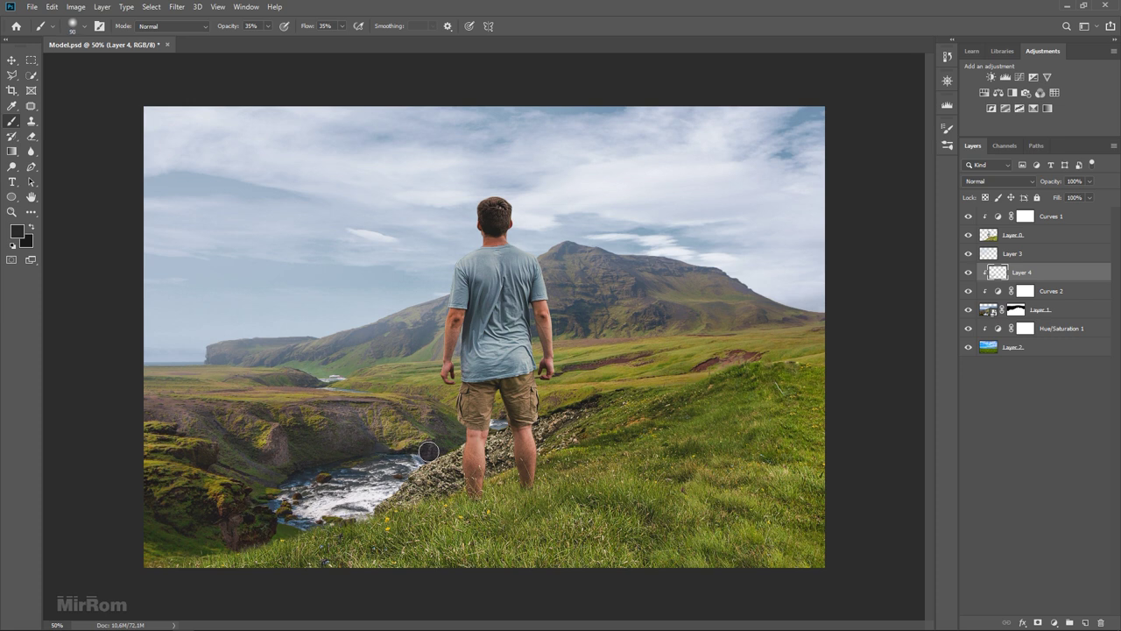
{"action": "key", "text": "bracketright"}
{"action": "key", "text": "bracketright"}
{"action": "key", "text": "bracketright"}
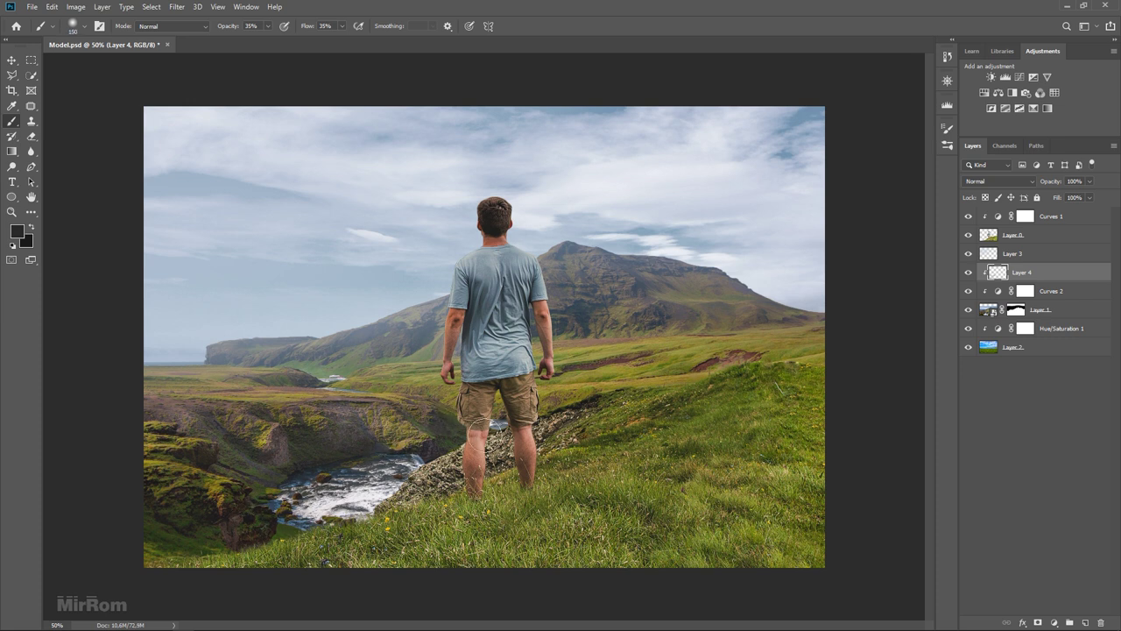
{"action": "key", "text": "bracketright"}
{"action": "key", "text": "bracketleft"}
{"action": "key", "text": "bracketleft"}
{"action": "key", "text": "bracketleft"}
{"action": "key", "text": "bracketleft"}
{"action": "key", "text": "bracketleft"}
{"action": "key", "text": "bracketright"}
{"action": "key", "text": "bracketright"}
{"action": "key", "text": "bracketright"}
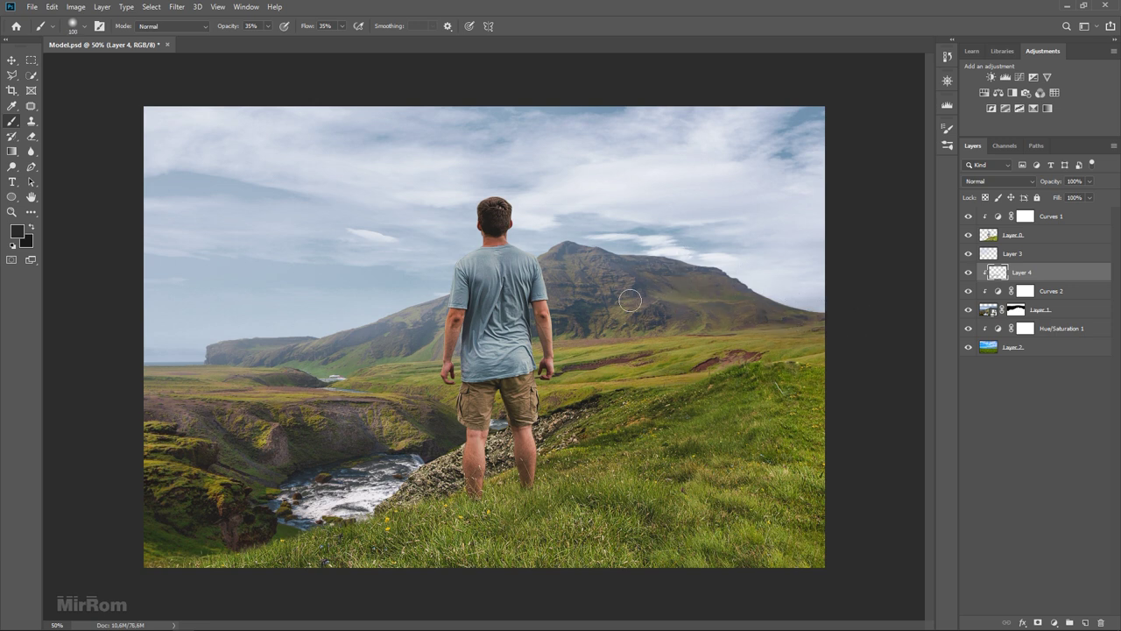
{"action": "key", "text": "bracketleft"}
Step: Add a clipped Overlay Layer 5 with a sky-sampled light grey and 25% brush opacity
{"action": "key", "text": "v"}
{"action": "left_click", "coordinate": [1085, 622]}
{"action": "left_click", "coordinate": [1044, 280], "text": "alt"}
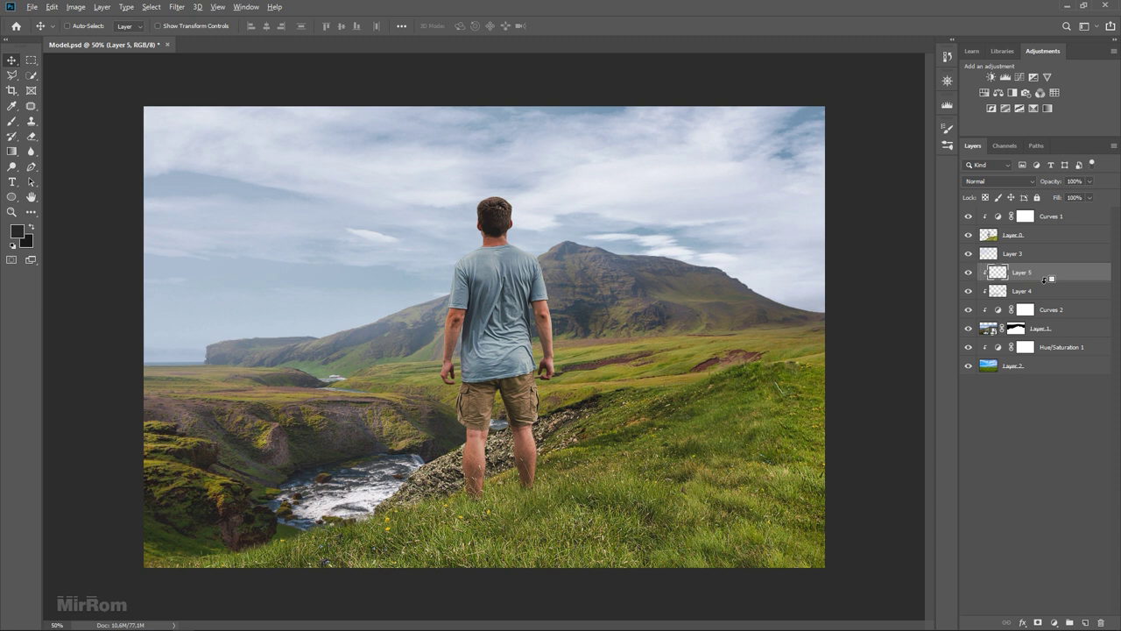
{"action": "key", "text": "b"}
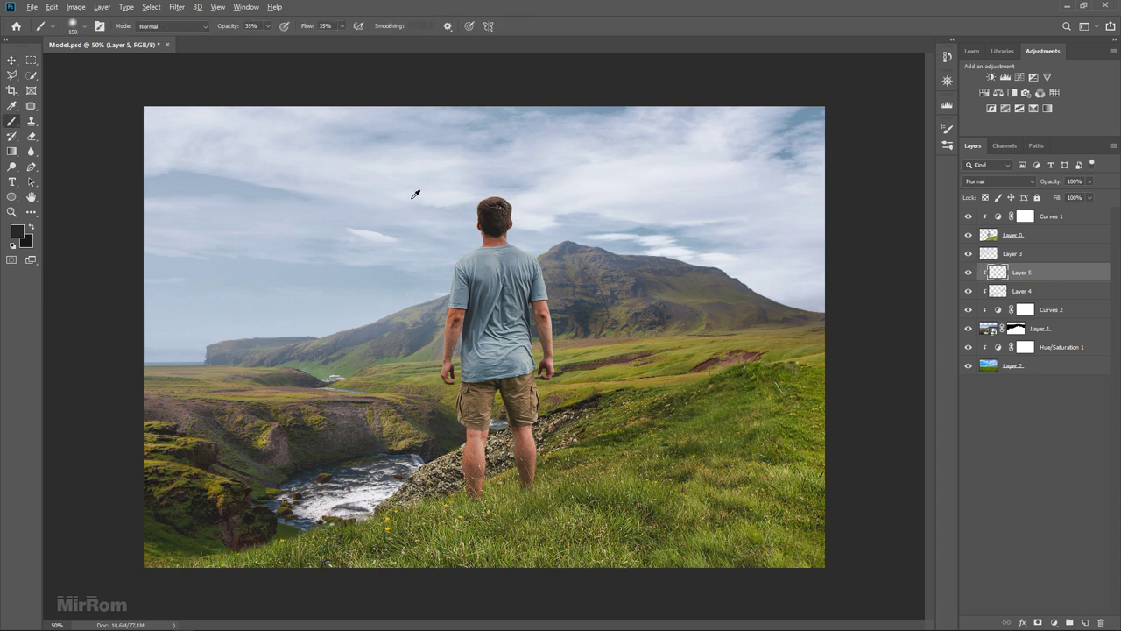
{"action": "left_click", "coordinate": [415, 194], "text": "alt"}
{"action": "left_click", "coordinate": [998, 182]}
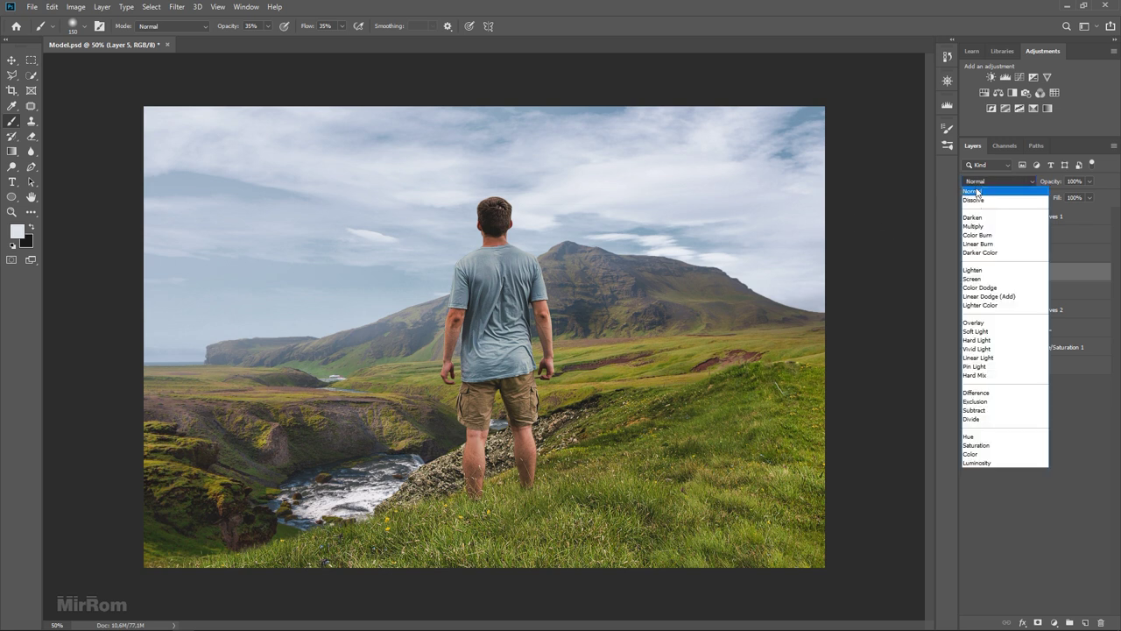
{"action": "left_click", "coordinate": [993, 323]}
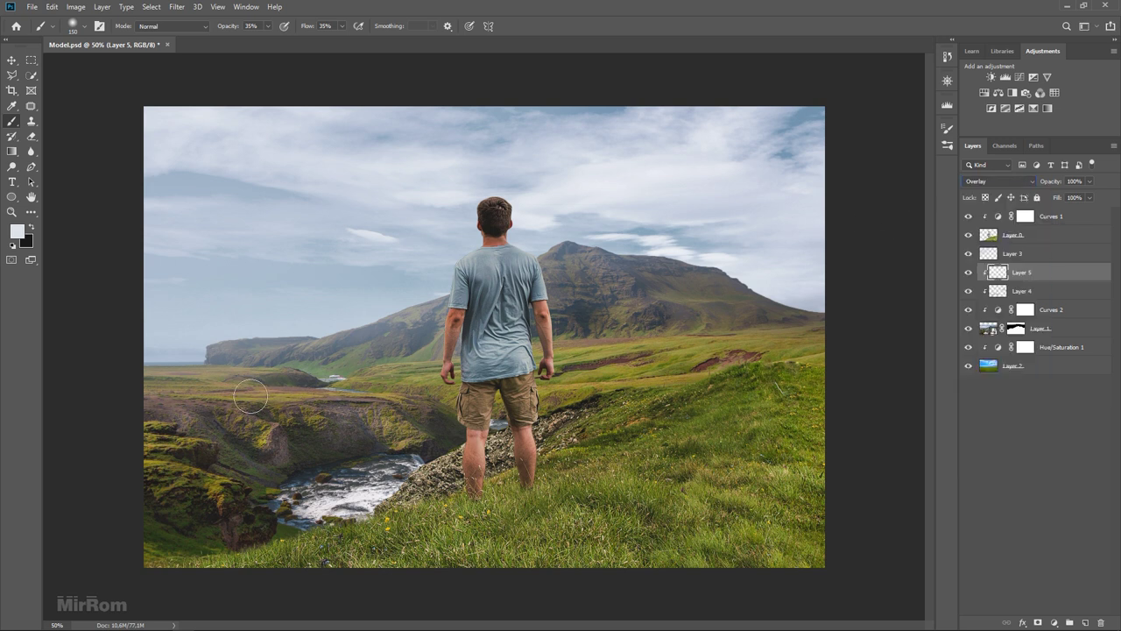
{"action": "right_click", "coordinate": [289, 340]}
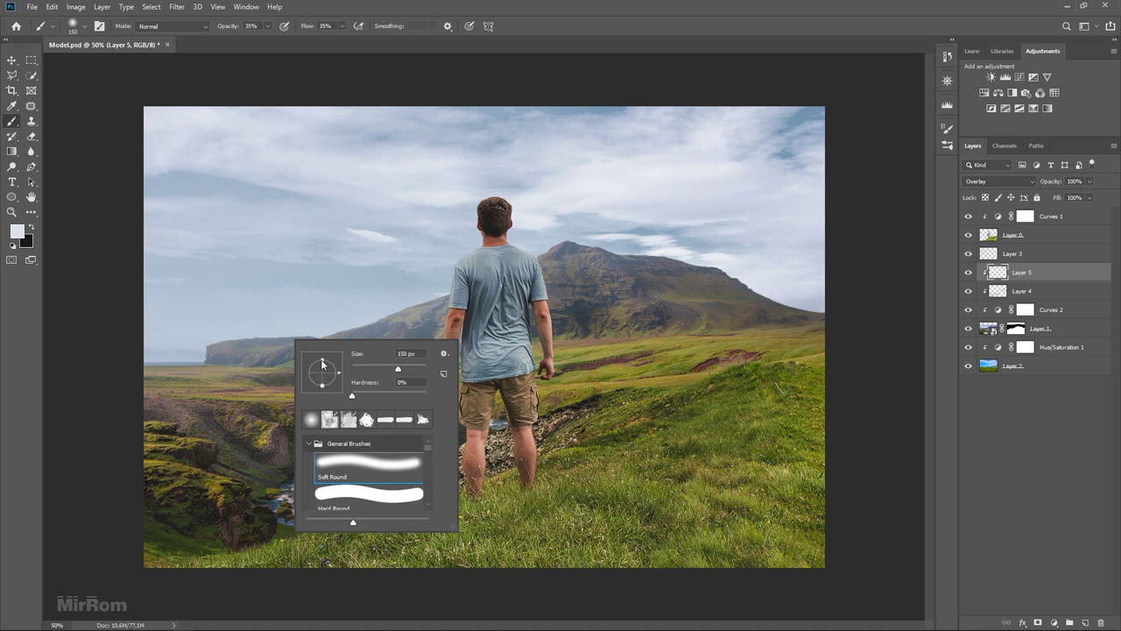
{"action": "left_click", "coordinate": [241, 397]}
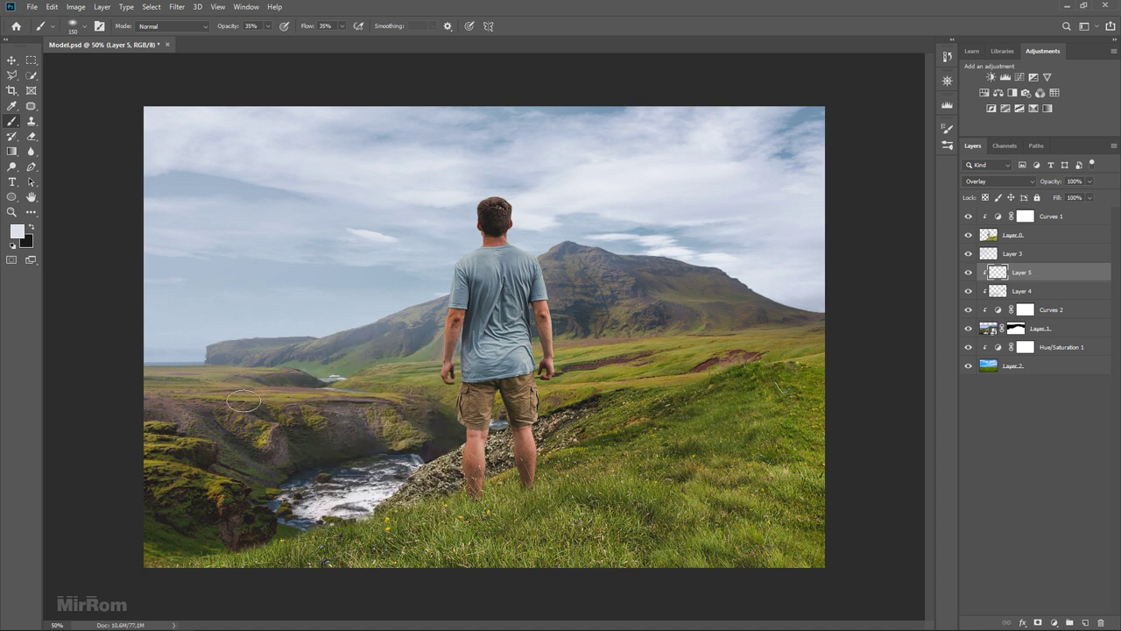
{"action": "left_click_drag", "start_coordinate": [231, 31], "coordinate": [228, 30]}
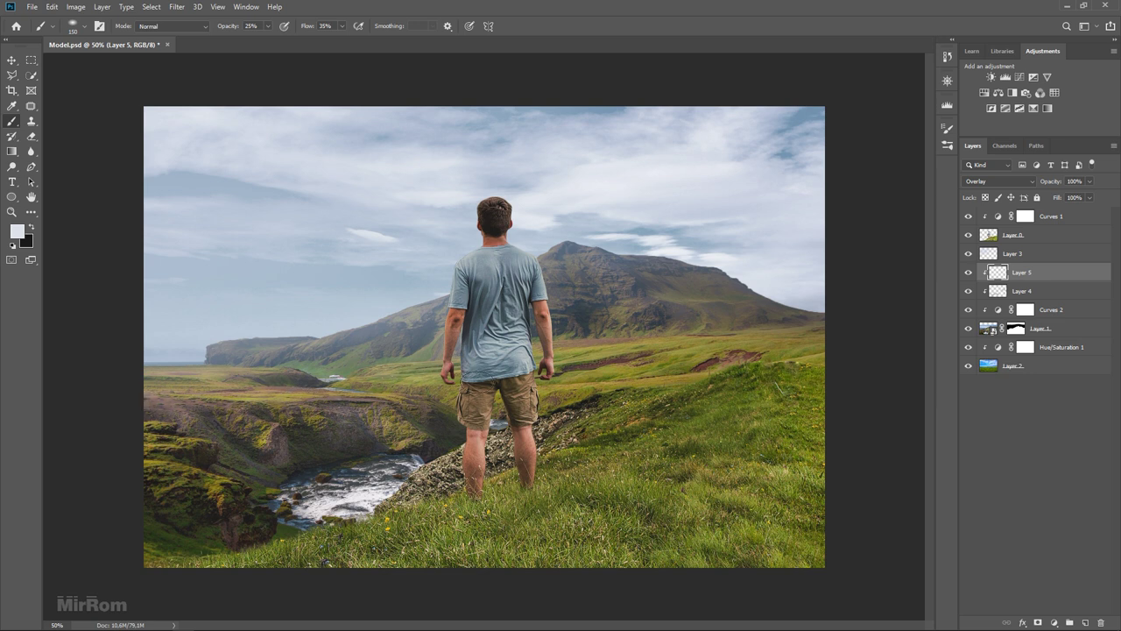
Step: Paint soft highlights across the valley and the man, varying the brush size
{"action": "key", "text": "bracketright"}
{"action": "key", "text": "bracketright"}
{"action": "key", "text": "bracketright"}
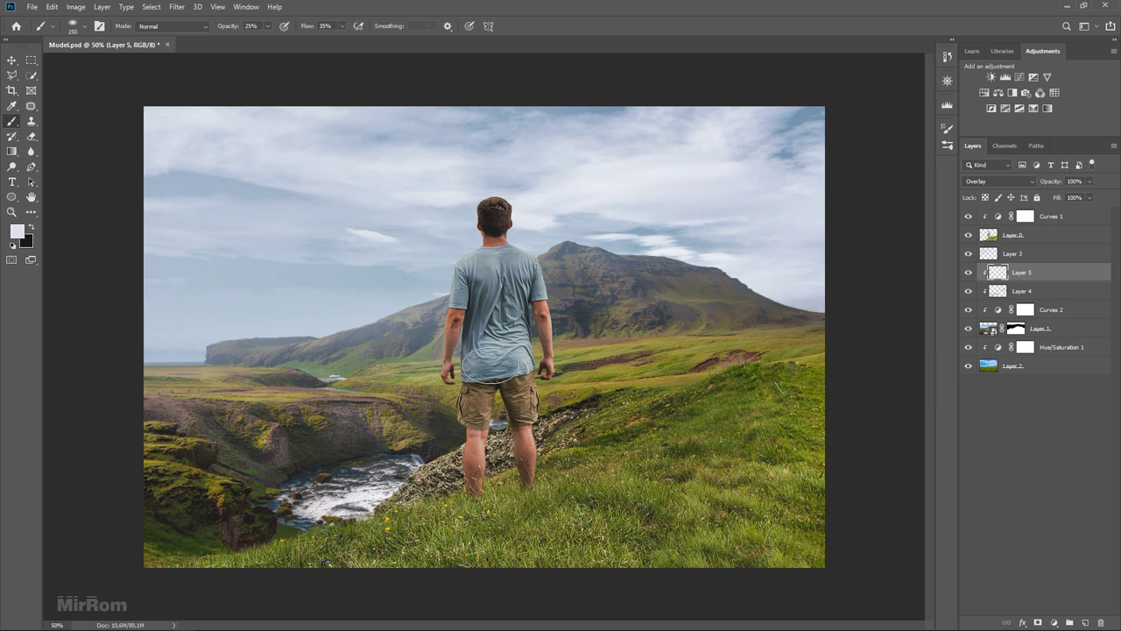
{"action": "key", "text": "bracketleft"}
{"action": "key", "text": "bracketleft"}
{"action": "key", "text": "bracketleft"}
{"action": "key", "text": "bracketleft"}
{"action": "key", "text": "bracketleft"}
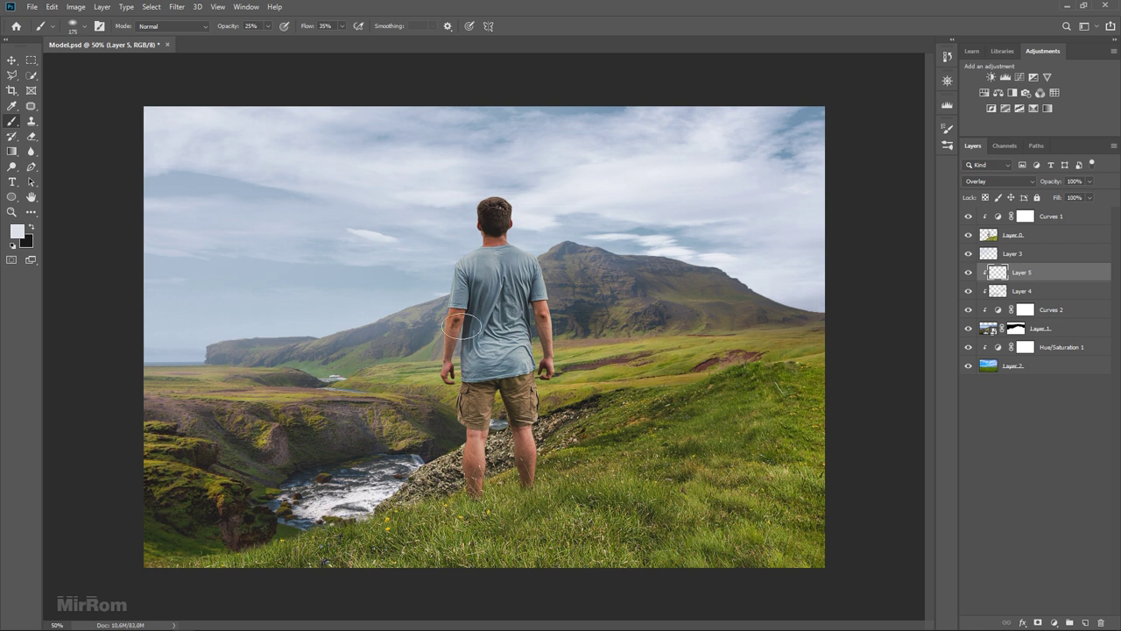
{"action": "key", "text": "bracketright"}
{"action": "key", "text": "bracketright"}
{"action": "key", "text": "bracketright"}
{"action": "key", "text": "bracketleft"}
{"action": "key", "text": "bracketleft"}
{"action": "key", "text": "bracketleft"}
{"action": "key", "text": "bracketleft"}
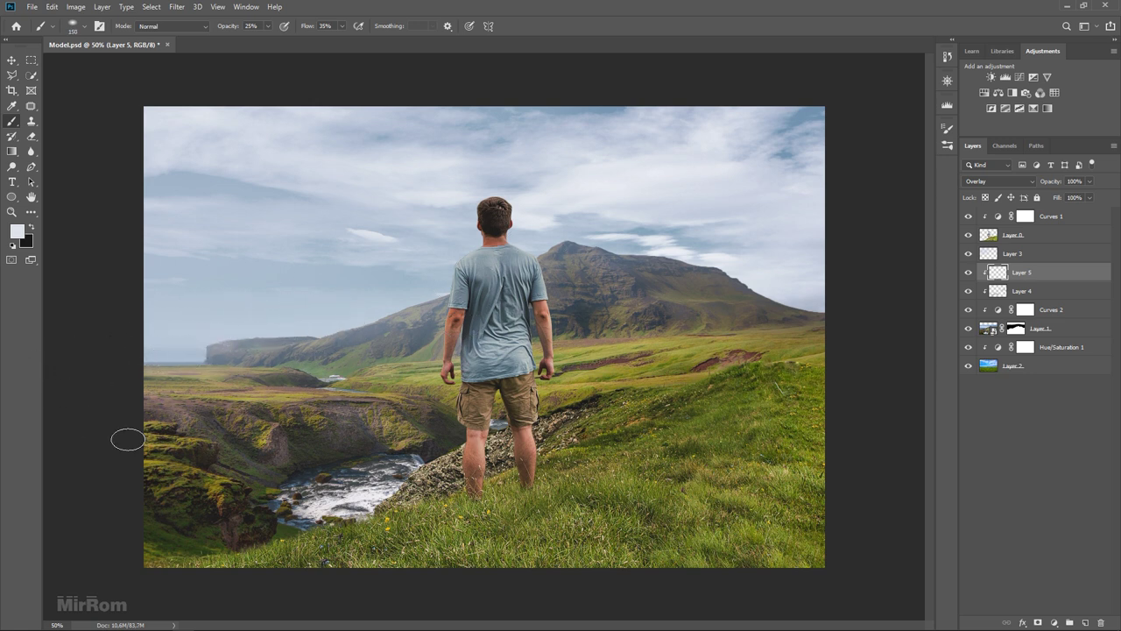
{"action": "key", "text": "bracketleft"}
{"action": "key", "text": "bracketleft"}
{"action": "key", "text": "bracketleft"}
{"action": "key", "text": "bracketright"}
{"action": "key", "text": "bracketright"}
{"action": "key", "text": "bracketleft"}
{"action": "key", "text": "bracketleft"}
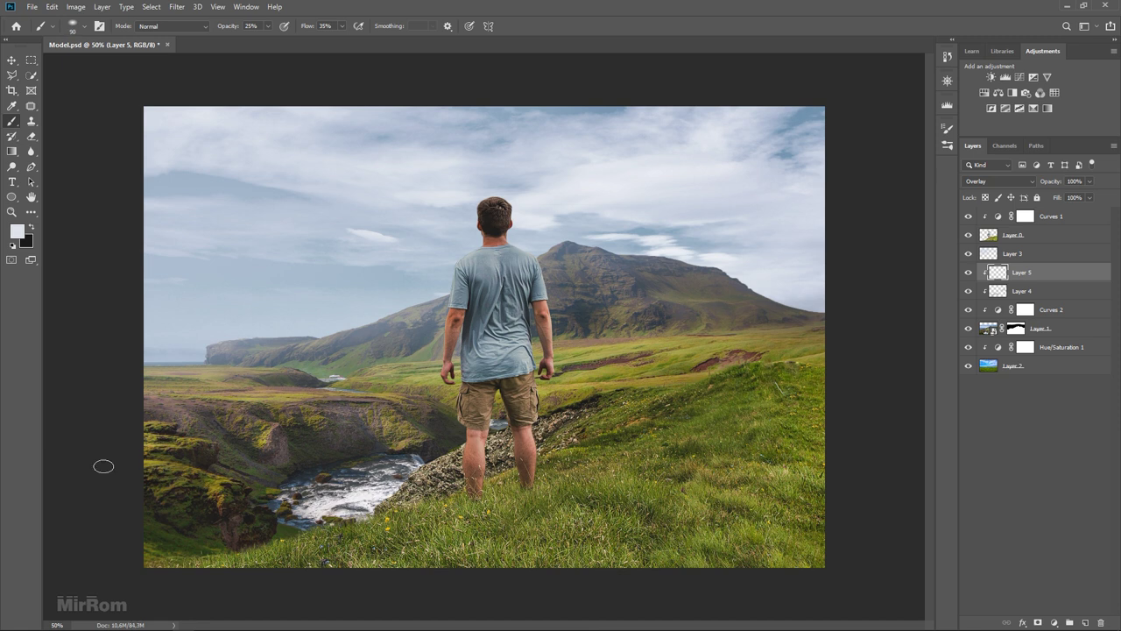
{"action": "key", "text": "bracketright"}
{"action": "key", "text": "bracketright"}
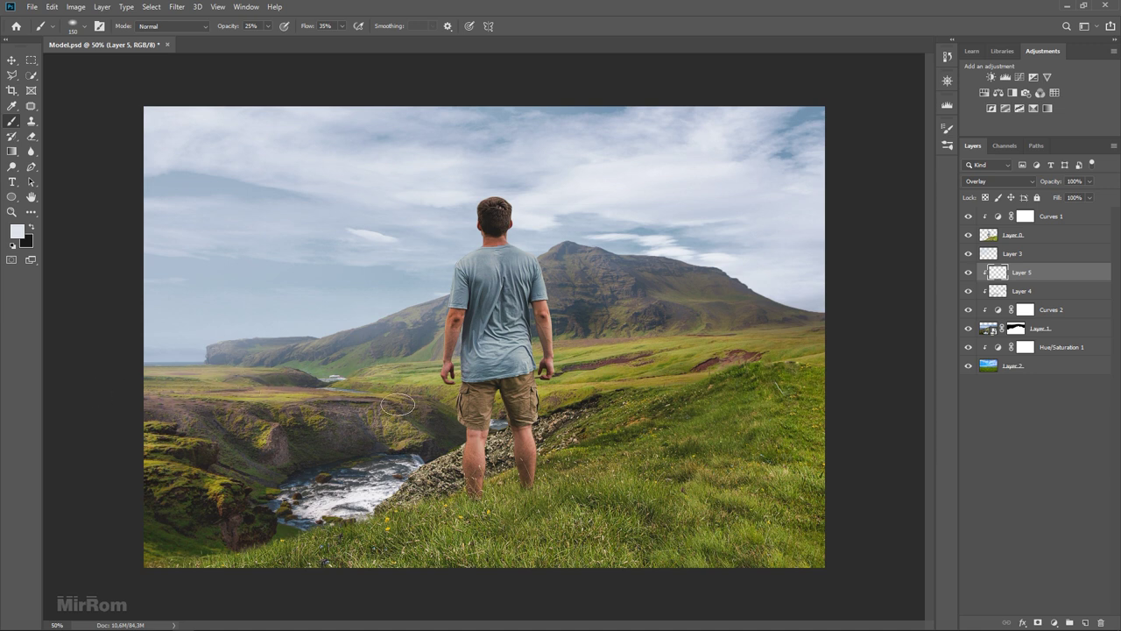
{"action": "right_click", "coordinate": [515, 393]}
{"action": "key", "text": "bracketright"}
{"action": "key", "text": "bracketright"}
{"action": "key", "text": "Return"}
{"action": "key", "text": "bracketleft"}
{"action": "key", "text": "bracketleft"}
{"action": "key", "text": "bracketleft"}
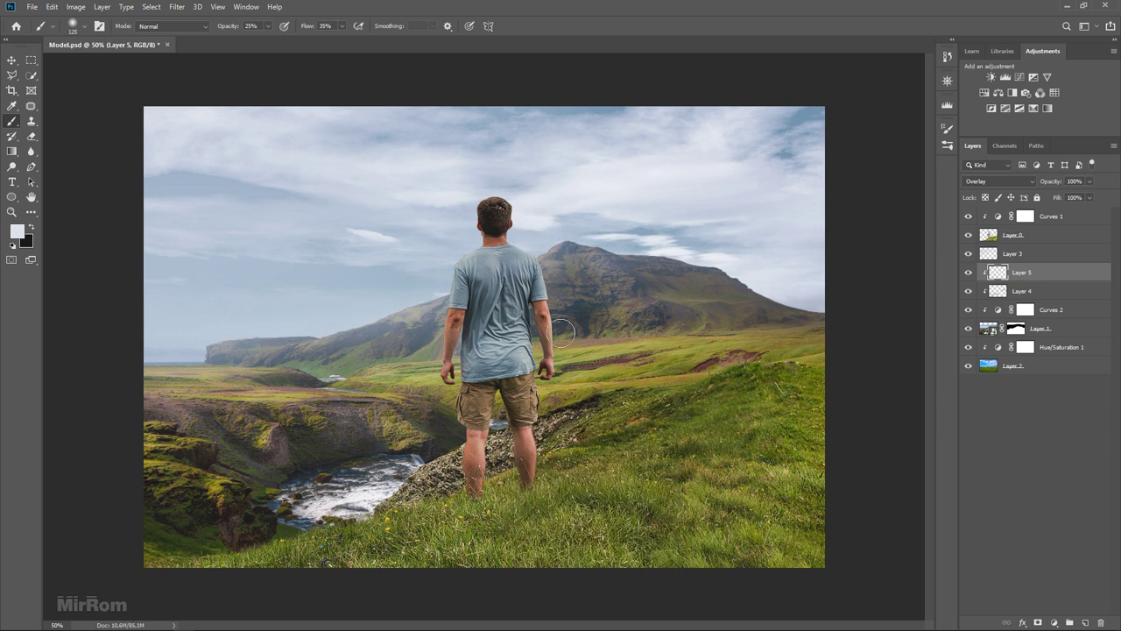
{"action": "key", "text": "v"}
{"action": "left_click", "coordinate": [1029, 244]}
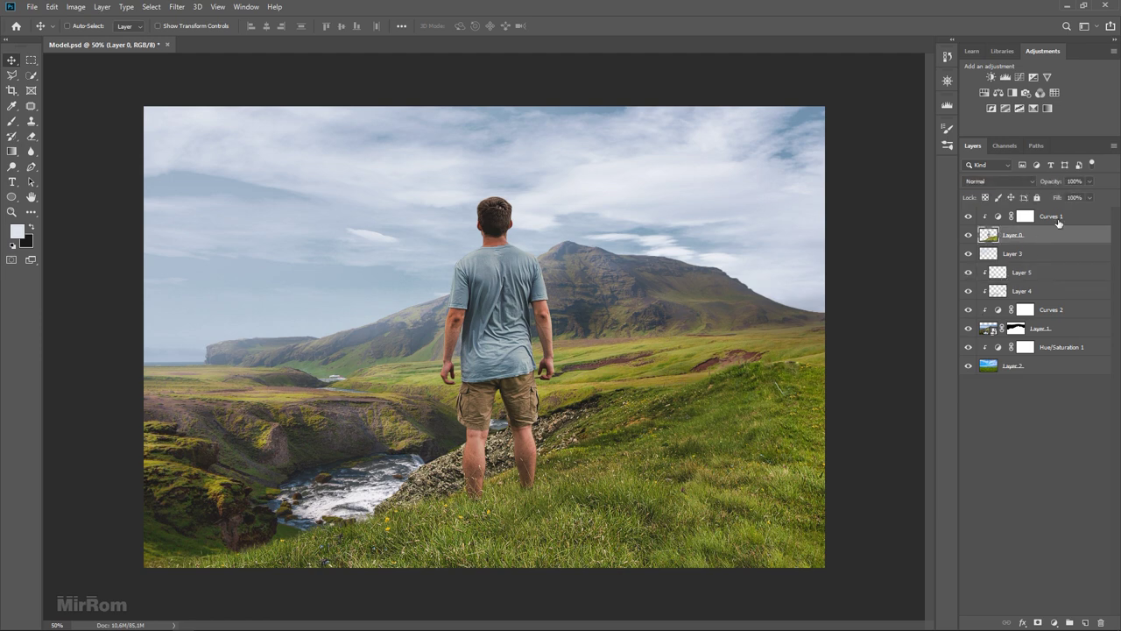
Step: Add a new Layer 6 clipped to Curves 1 with near-black as the painting colour
{"action": "left_click", "coordinate": [1056, 220]}
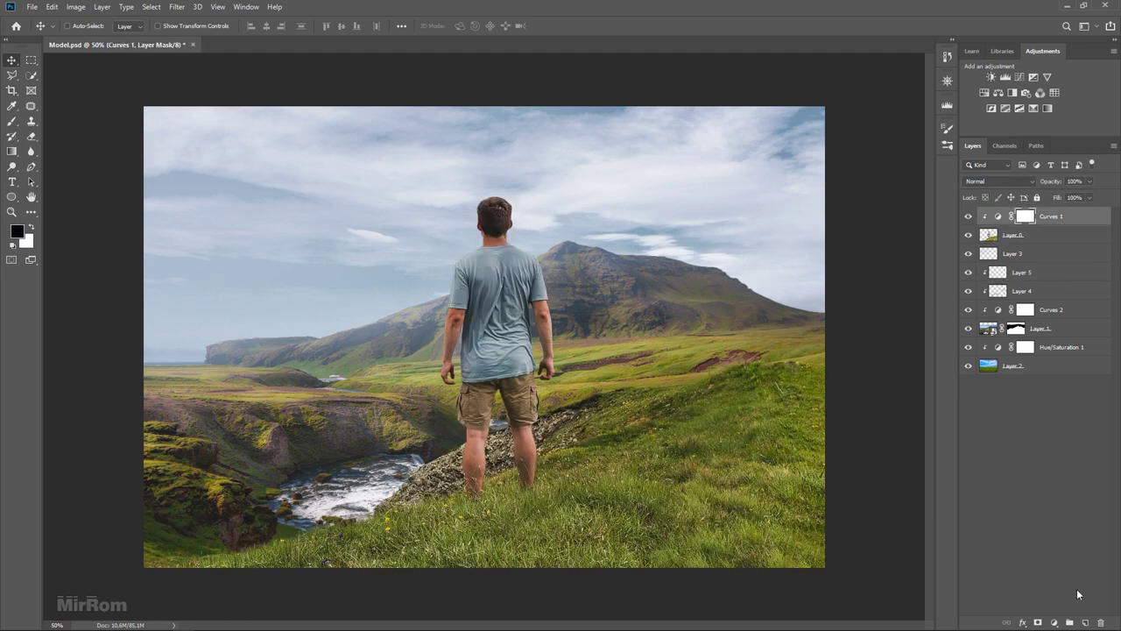
{"action": "left_click", "coordinate": [1084, 623]}
{"action": "left_click", "coordinate": [1041, 225], "text": "alt"}
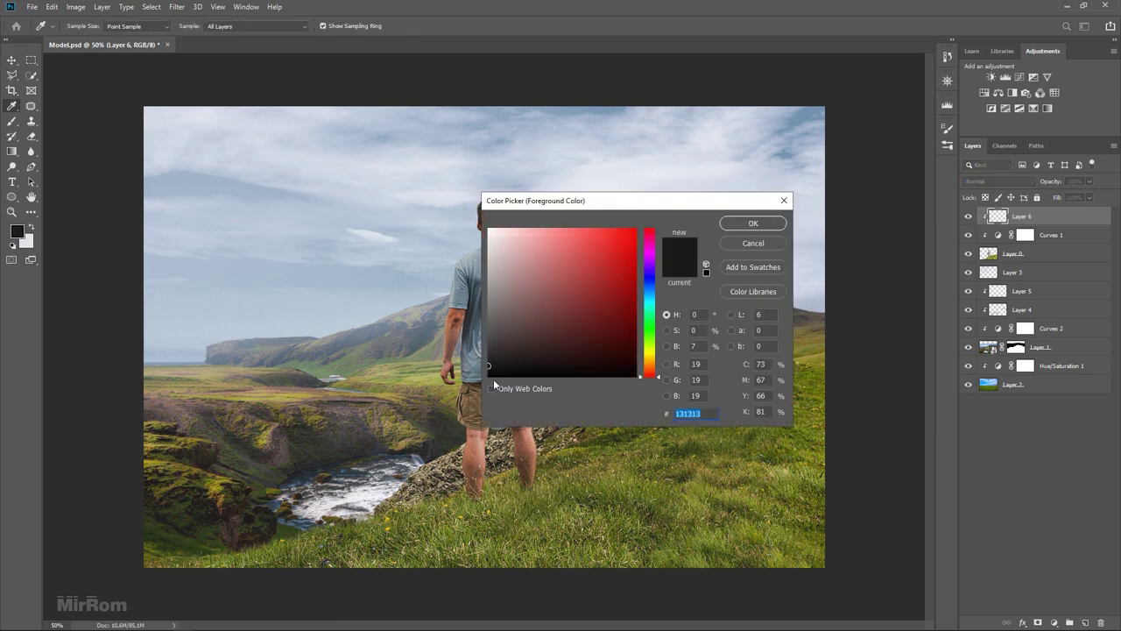
{"action": "left_click", "coordinate": [731, 225]}
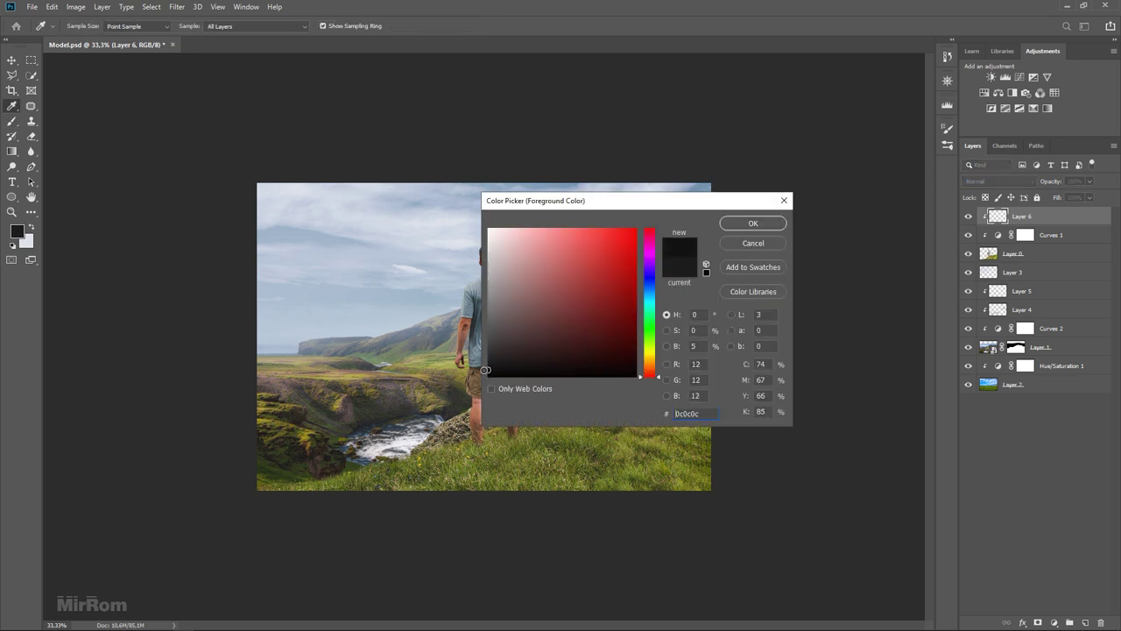
{"action": "left_click", "coordinate": [752, 223]}
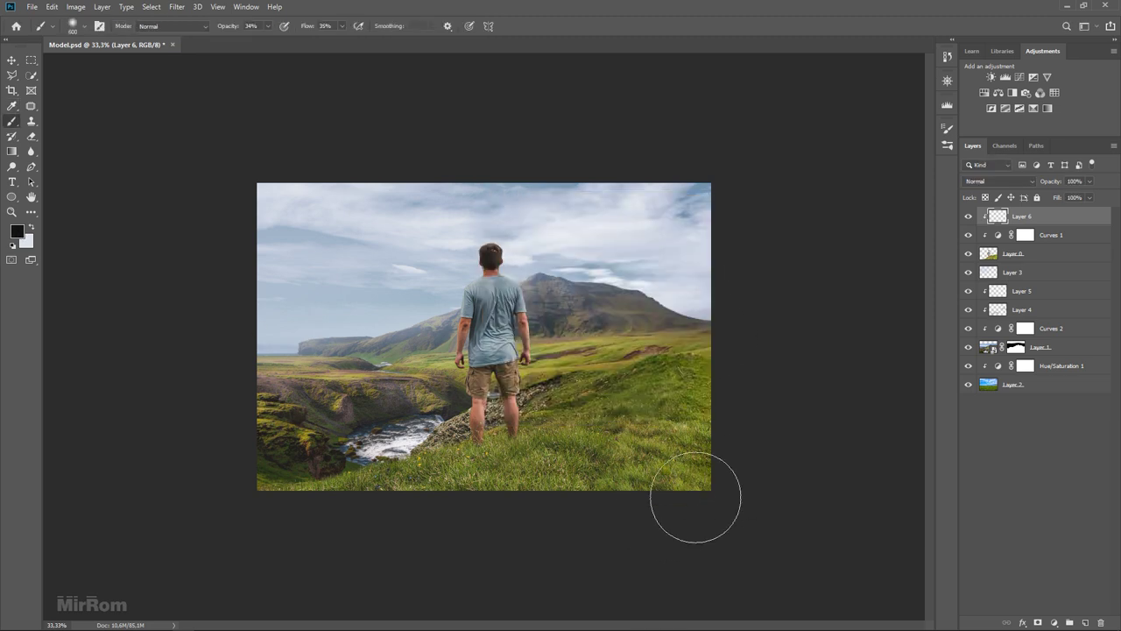
Step: Darken the lower-right grass with soft dark paint, then make white the foreground colour
{"action": "left_click_drag", "start_coordinate": [693, 421], "coordinate": [607, 500]}
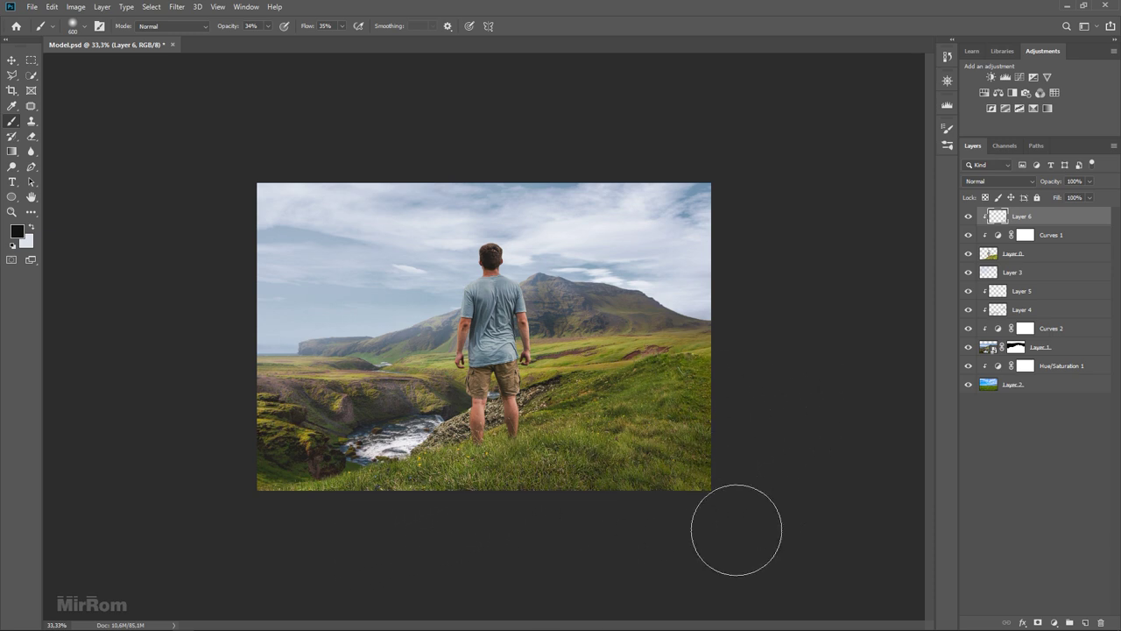
{"action": "key", "text": "bracketleft"}
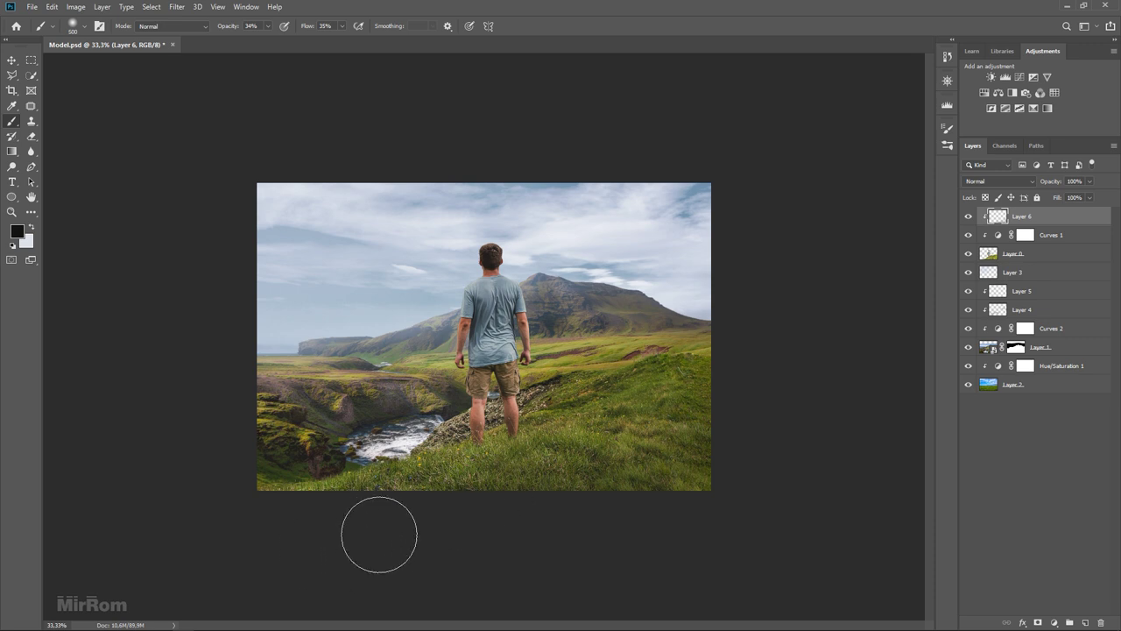
{"action": "key", "text": "bracketleft"}
{"action": "key", "text": "bracketright"}
{"action": "key", "text": "bracketright"}
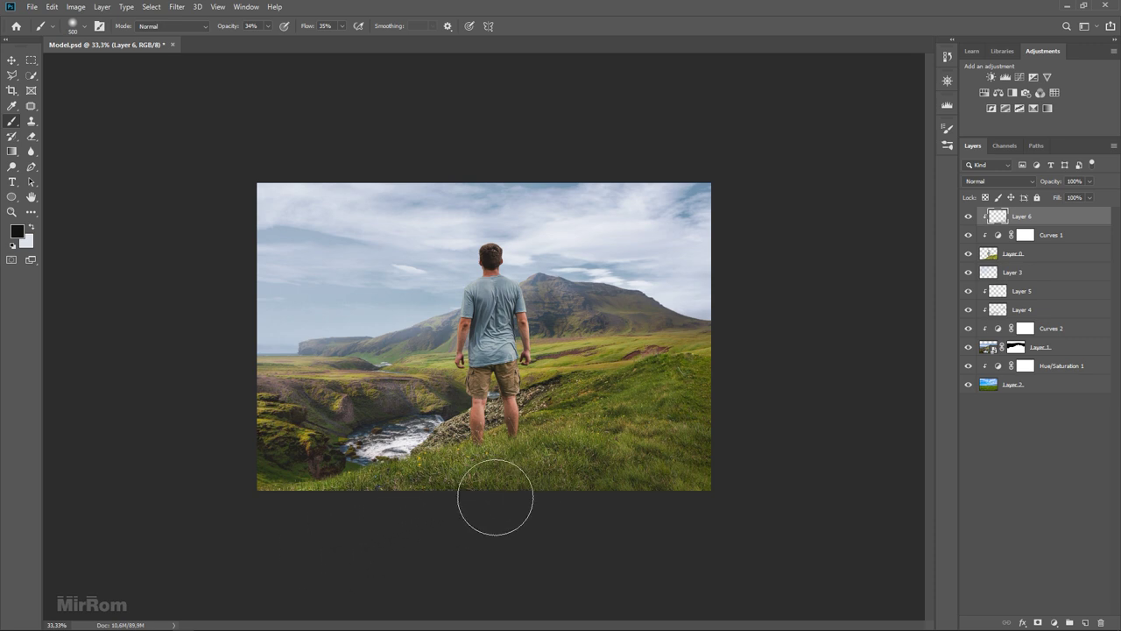
{"action": "key", "text": "bracketright"}
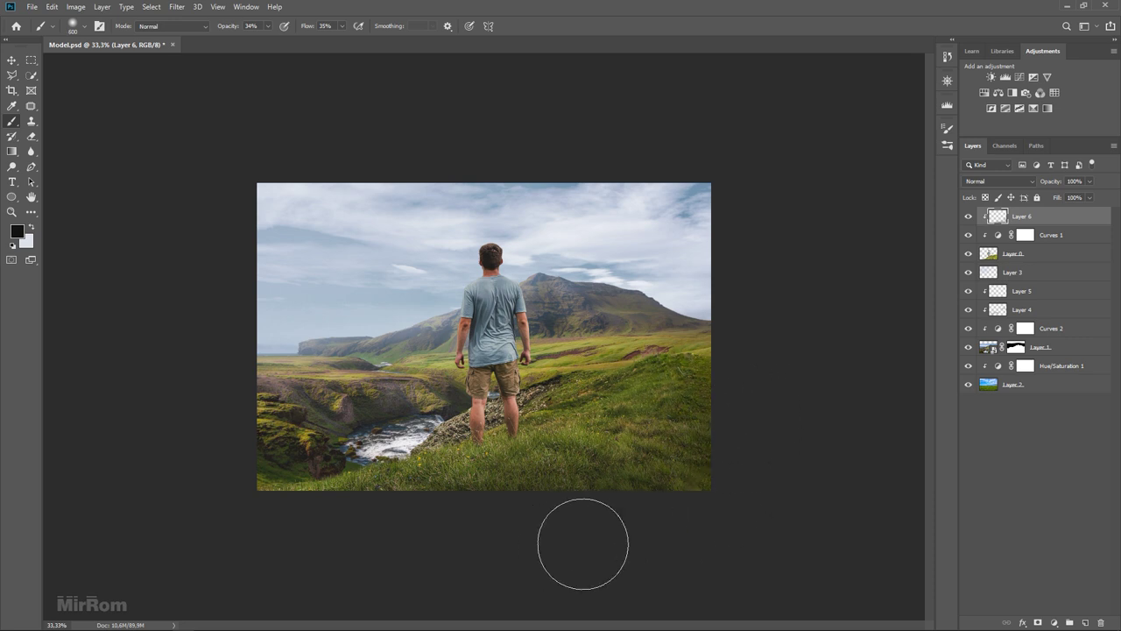
{"action": "key", "text": "bracketleft"}
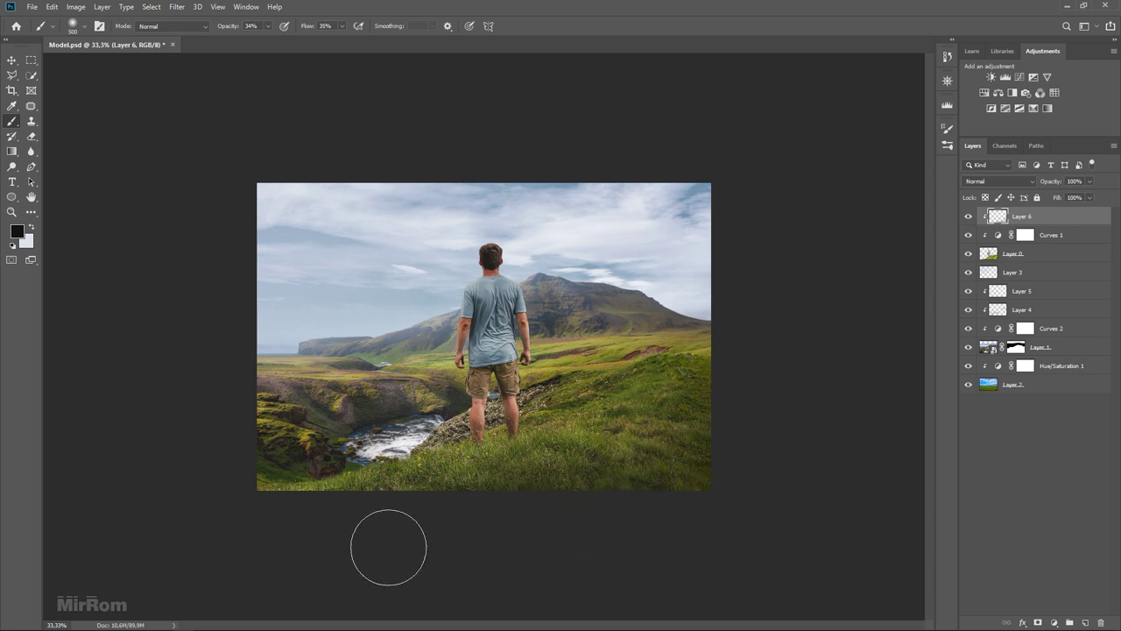
{"action": "key", "text": "bracketright"}
{"action": "left_click", "coordinate": [32, 228]}
Step: Add a new Layer 7 set to Overlay blending above Layer 6
{"action": "key", "text": "v"}
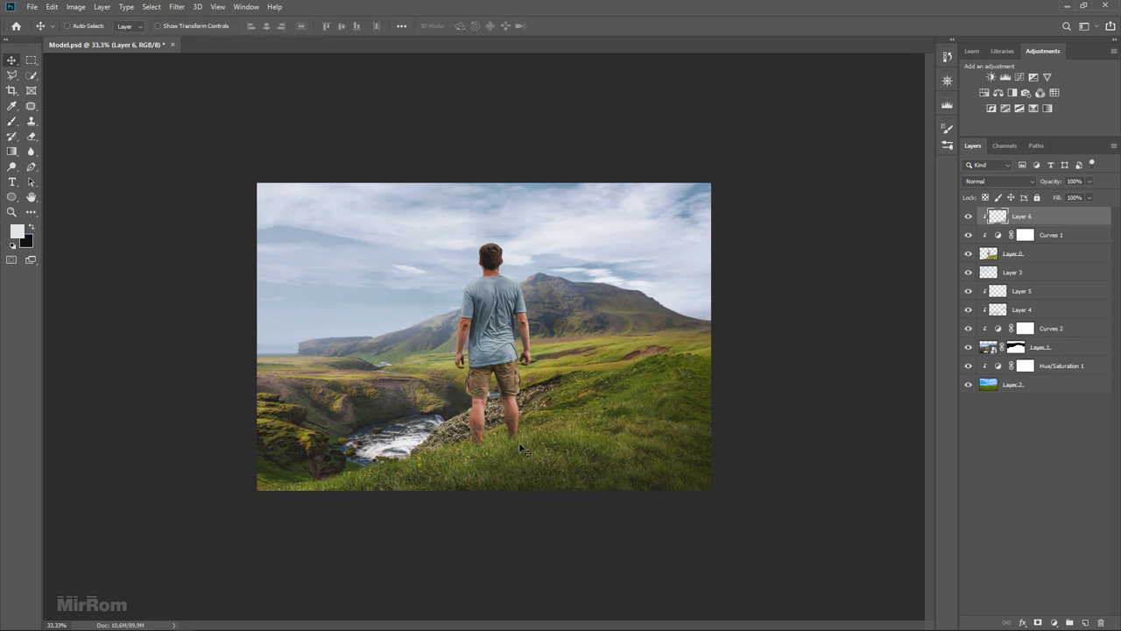
{"action": "left_click", "coordinate": [1082, 620]}
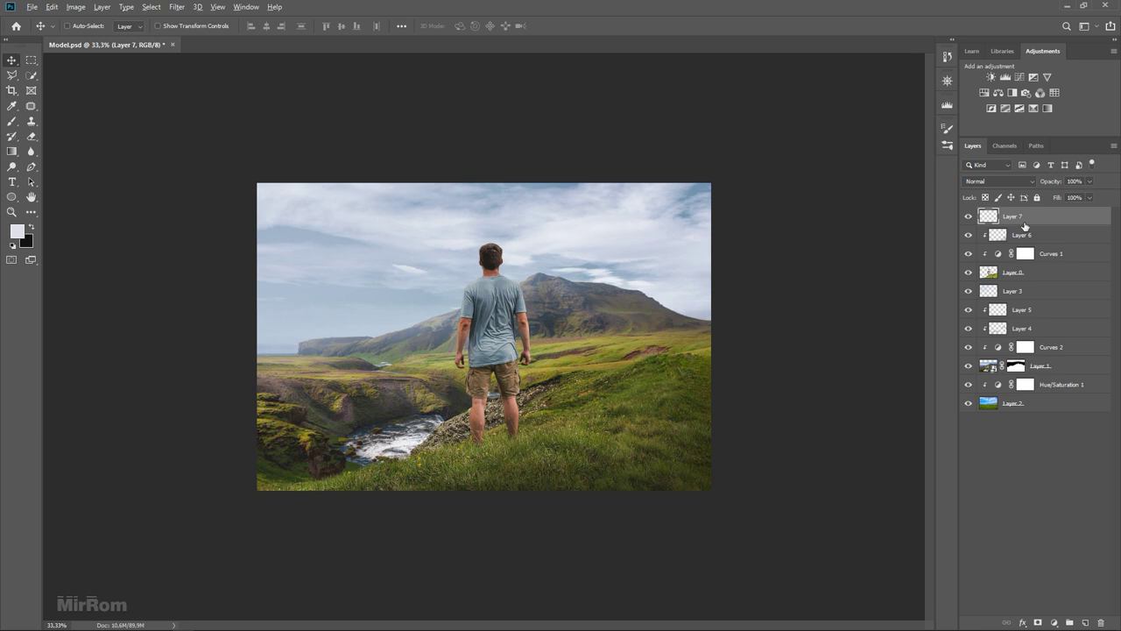
{"action": "left_click", "coordinate": [982, 181]}
{"action": "left_click", "coordinate": [990, 324]}
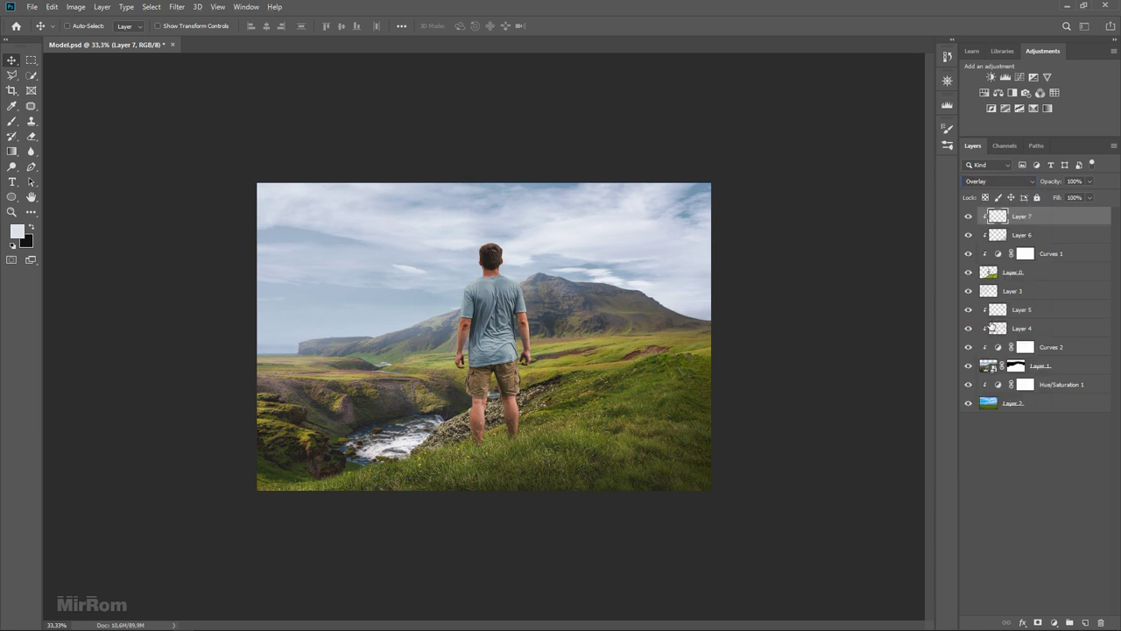
Step: Set the brush to 250 and load Layer 0's man-and-hill outline as a selection
{"action": "key", "text": "b"}
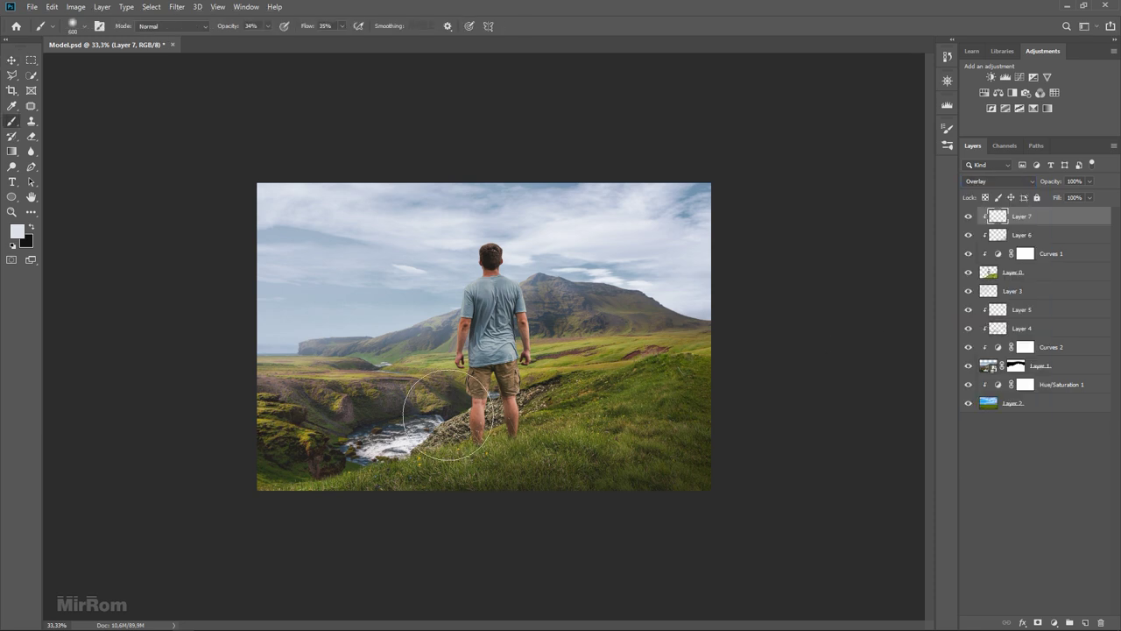
{"action": "key", "text": "bracketleft"}
{"action": "key", "text": "bracketleft"}
{"action": "key", "text": "bracketleft"}
{"action": "key", "text": "ctrl+plus"}
{"action": "key", "text": "v"}
{"action": "left_click", "coordinate": [987, 278]}
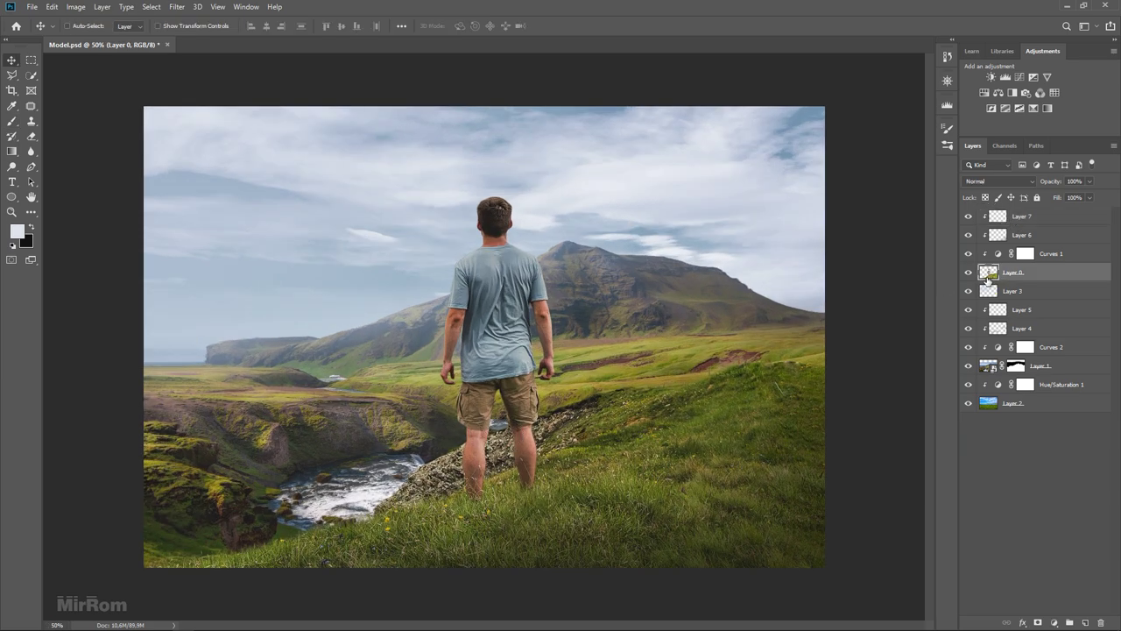
{"action": "key", "text": "ctrl+plus"}
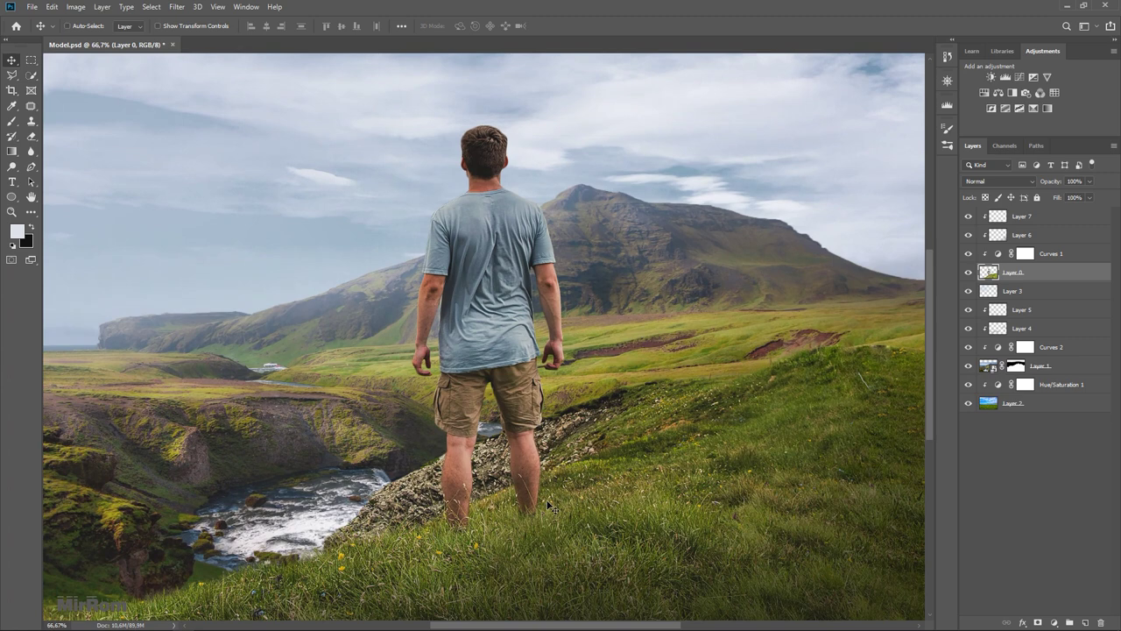
{"action": "left_click", "coordinate": [990, 275], "text": "ctrl"}
{"action": "key", "text": "ctrl+minus"}
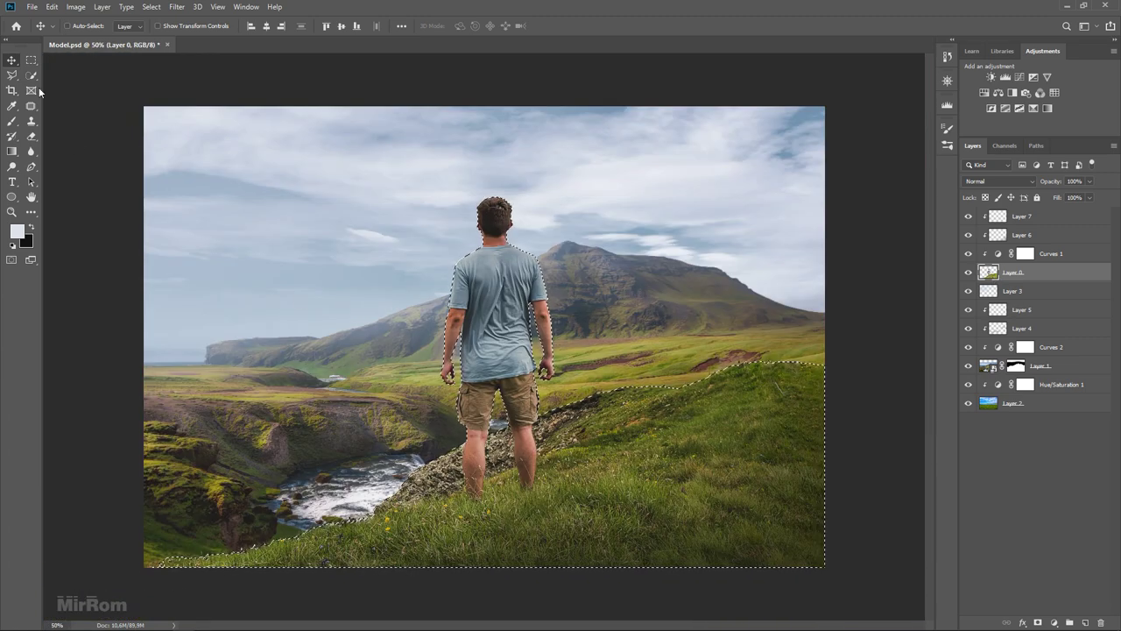
Step: Subtract the bottom-left and right-hand grass from the selection with Quick Selection
{"action": "left_click", "coordinate": [31, 75]}
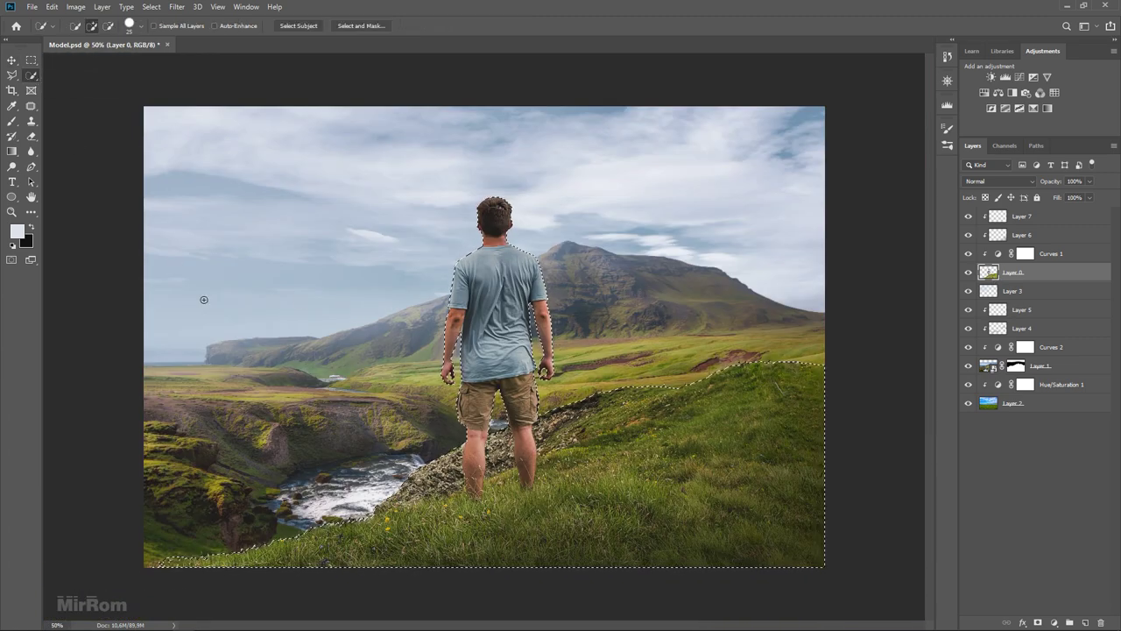
{"action": "left_click_drag", "start_coordinate": [369, 541], "coordinate": [320, 543]}
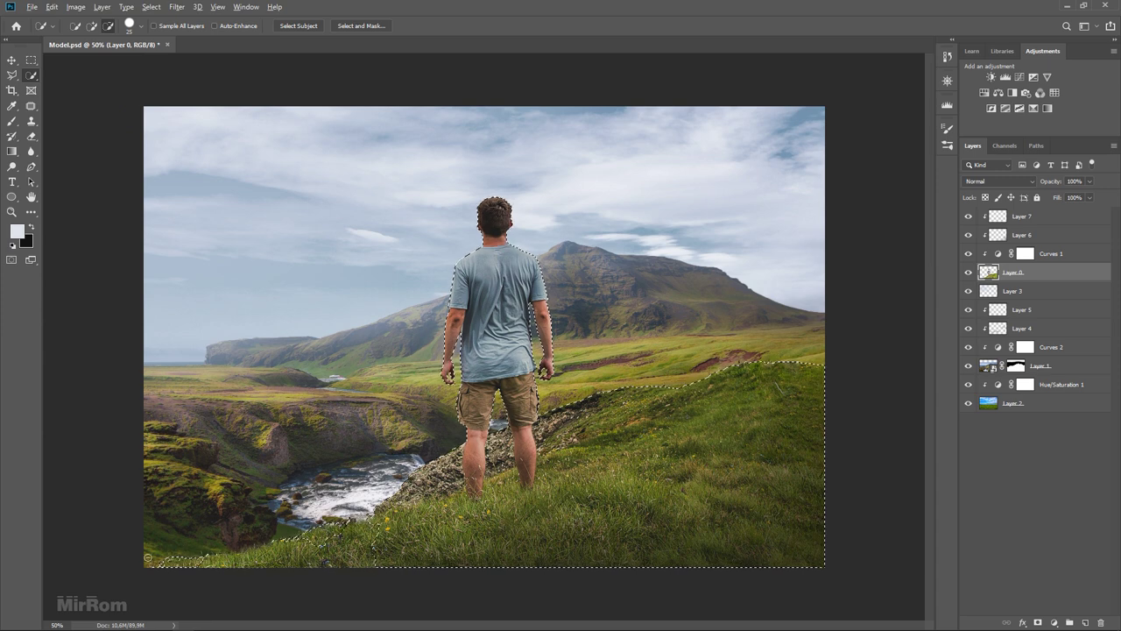
{"action": "left_click_drag", "start_coordinate": [788, 411], "coordinate": [806, 530]}
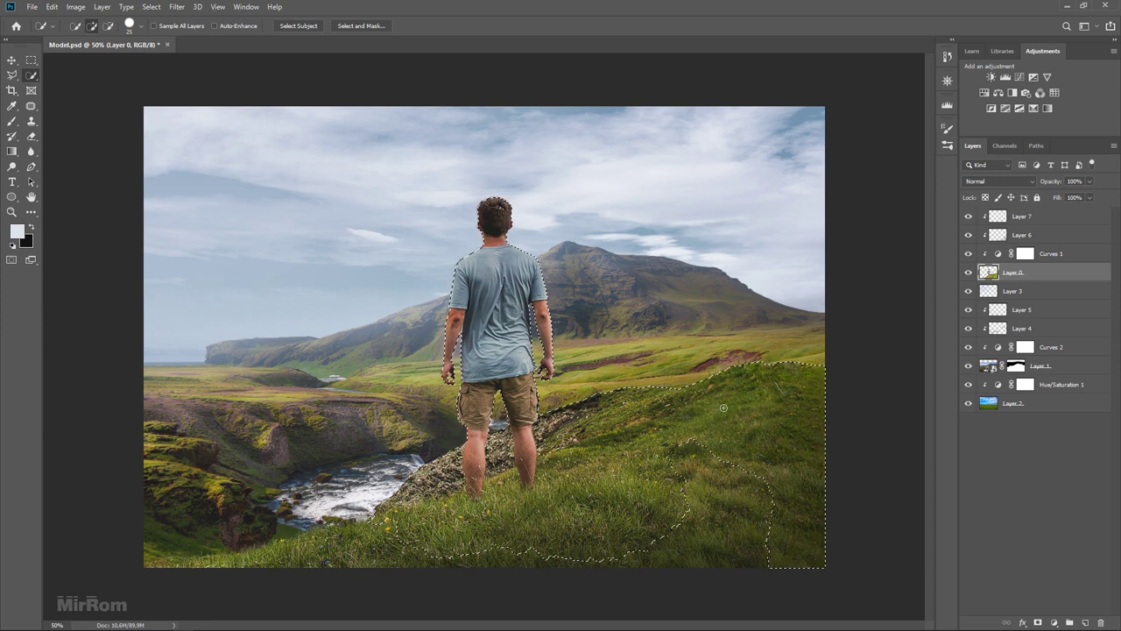
{"action": "mouse_move", "coordinate": [648, 429]}
{"action": "left_mouse_down"}
{"action": "mouse_move", "coordinate": [432, 515]}
{"action": "mouse_move", "coordinate": [473, 524]}
{"action": "left_mouse_up"}
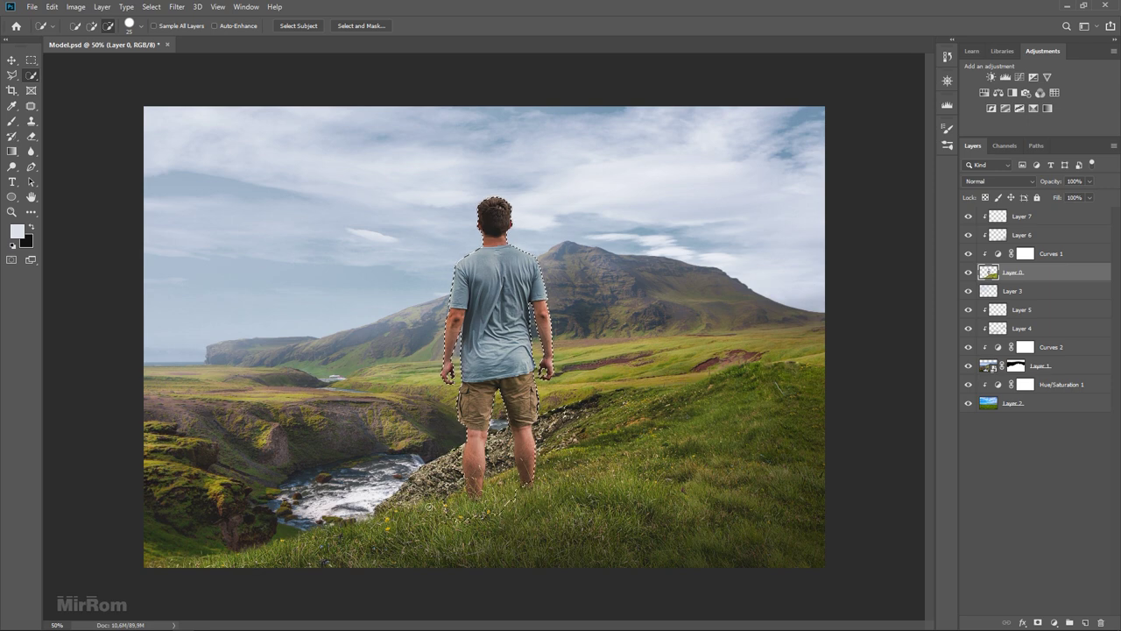
{"action": "scroll", "coordinate": [491, 543], "scroll_direction": "up", "scroll_amount": 2}
Step: Refine the selection edge around the man's legs with the Lasso tool
{"action": "right_click", "coordinate": [12, 74]}
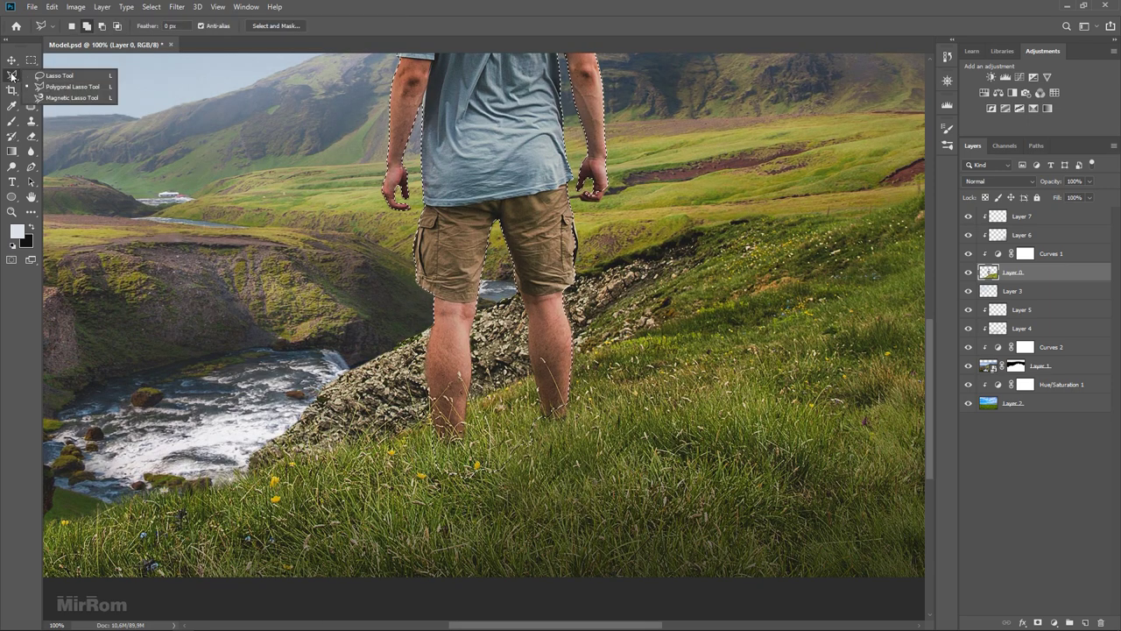
{"action": "left_click", "coordinate": [61, 87]}
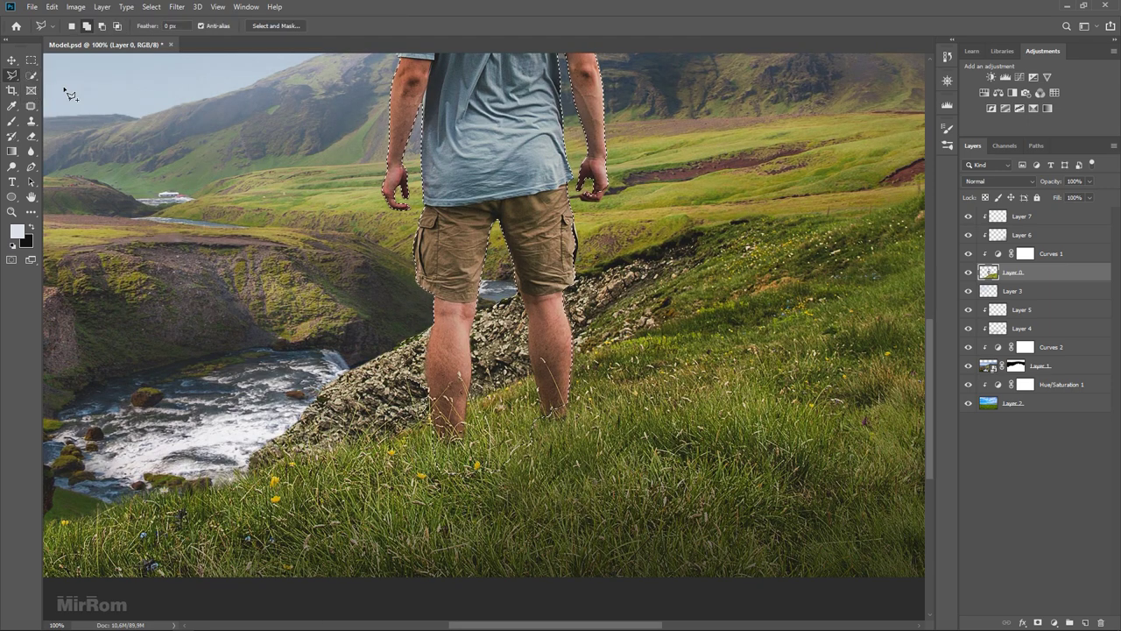
{"action": "left_click", "coordinate": [87, 26]}
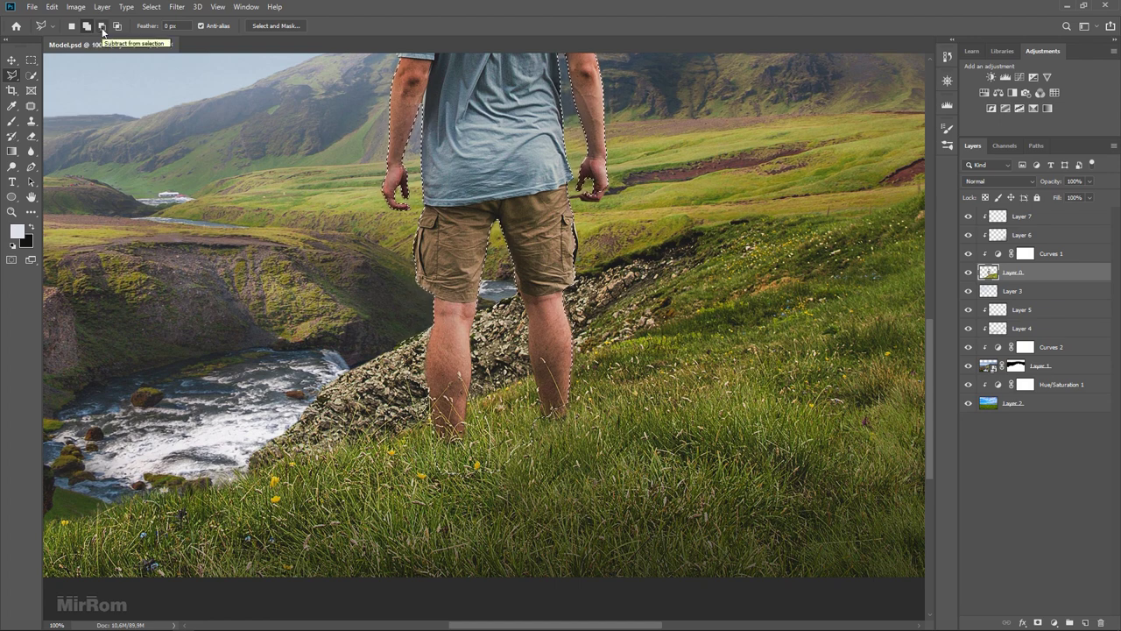
{"action": "scroll", "coordinate": [445, 368], "scroll_direction": "up", "scroll_amount": 1}
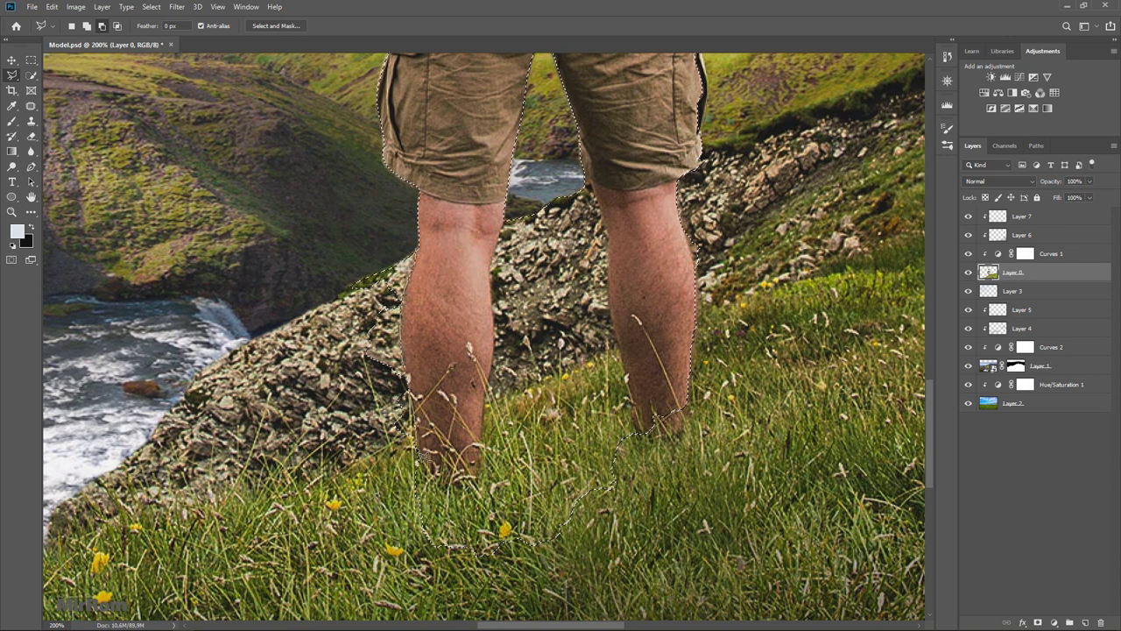
{"action": "left_click_drag", "start_coordinate": [419, 254], "coordinate": [417, 253]}
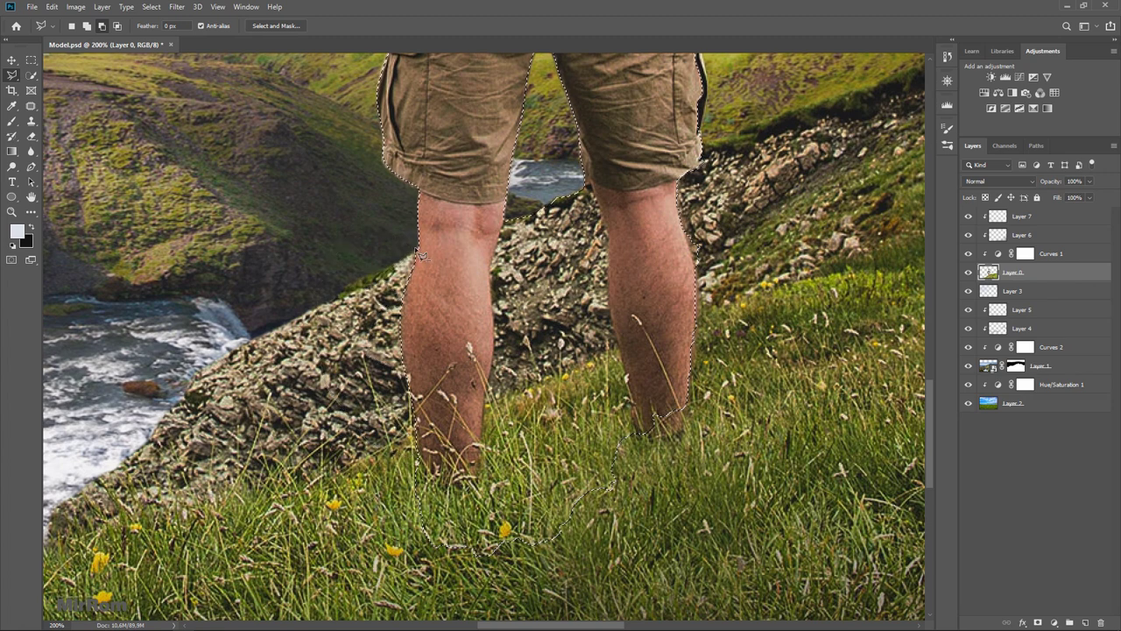
{"action": "scroll", "coordinate": [513, 269], "scroll_direction": "down", "scroll_amount": 2}
{"action": "scroll", "coordinate": [512, 269], "scroll_direction": "up", "scroll_amount": 3}
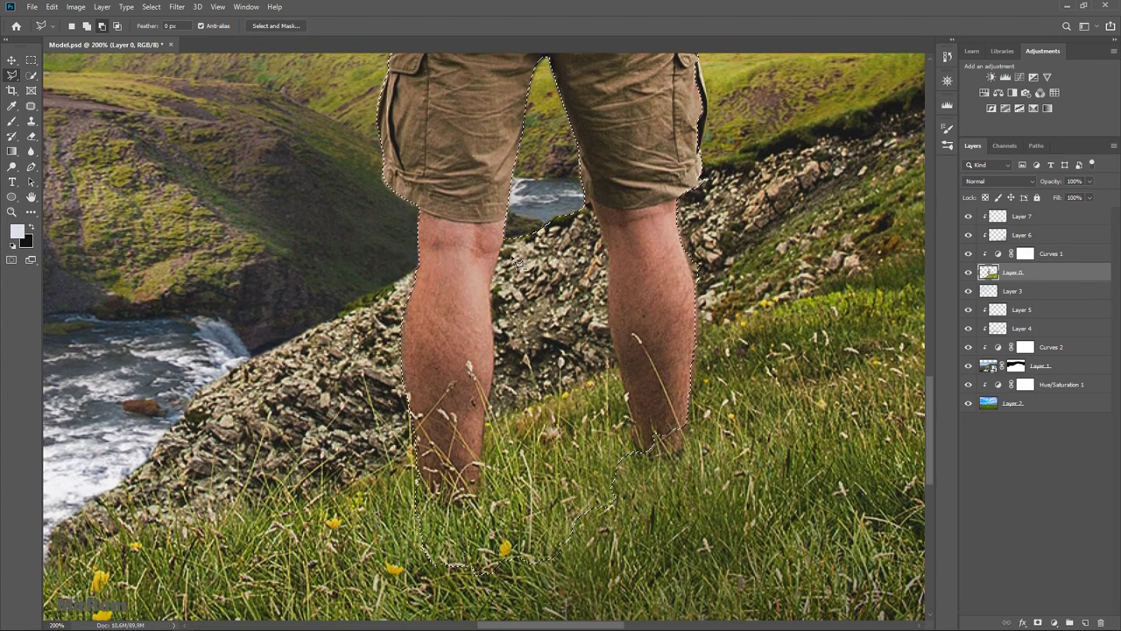
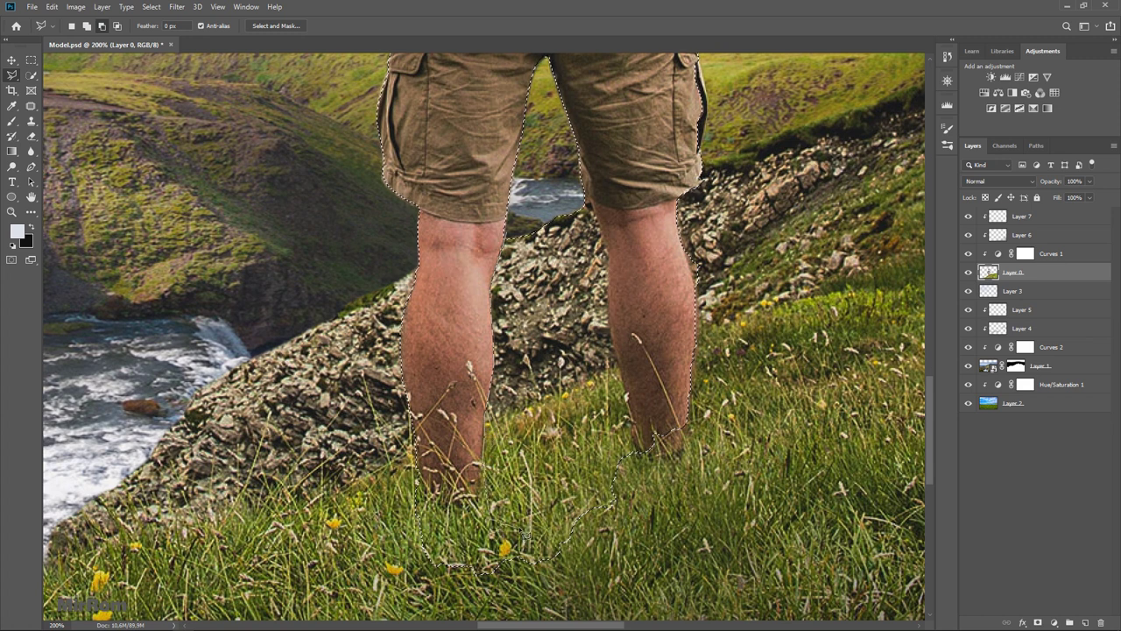
Step: Close the Polygonal Lasso outline around the legs along the grass line
{"action": "left_click", "coordinate": [510, 574]}
{"action": "left_click", "coordinate": [610, 575]}
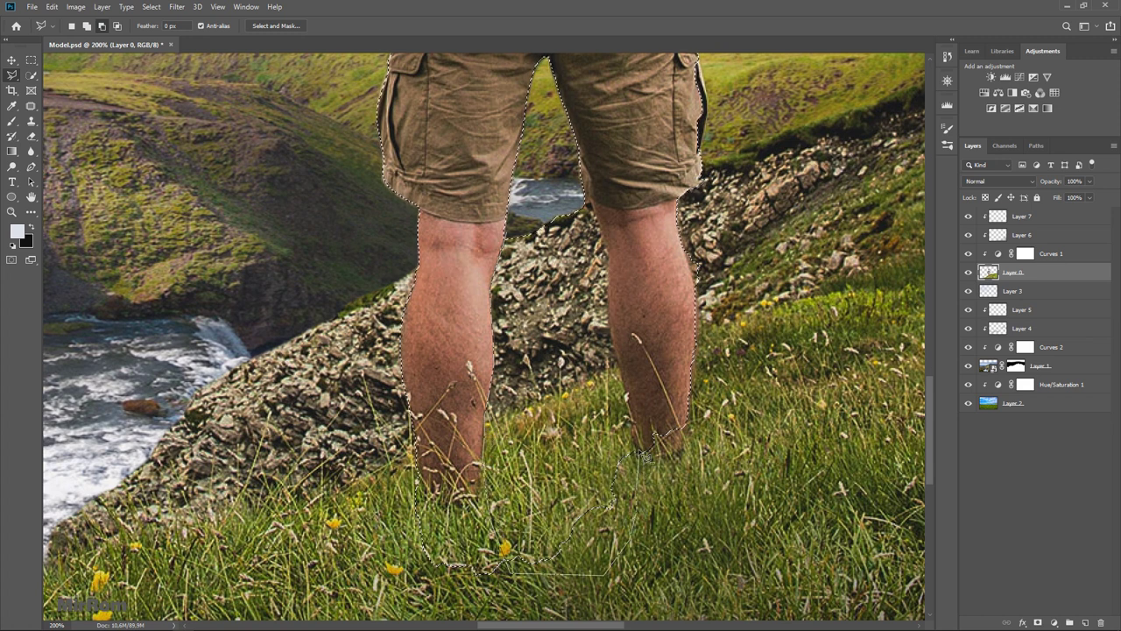
{"action": "left_click", "coordinate": [640, 439]}
{"action": "left_click", "coordinate": [605, 225]}
{"action": "left_click", "coordinate": [516, 229]}
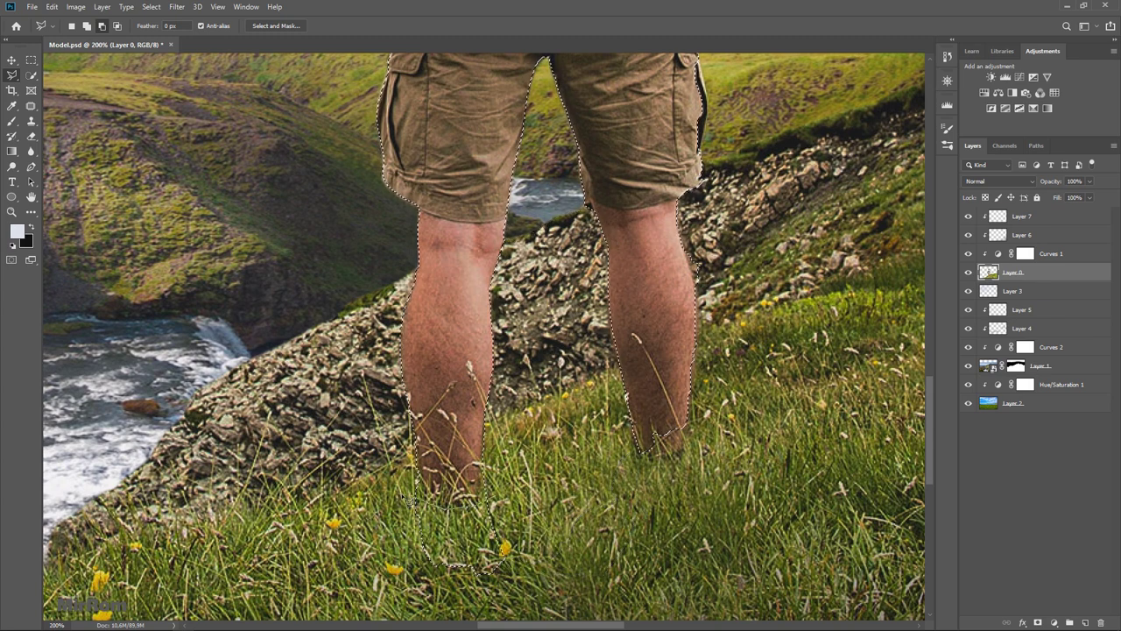
{"action": "left_click", "coordinate": [501, 501]}
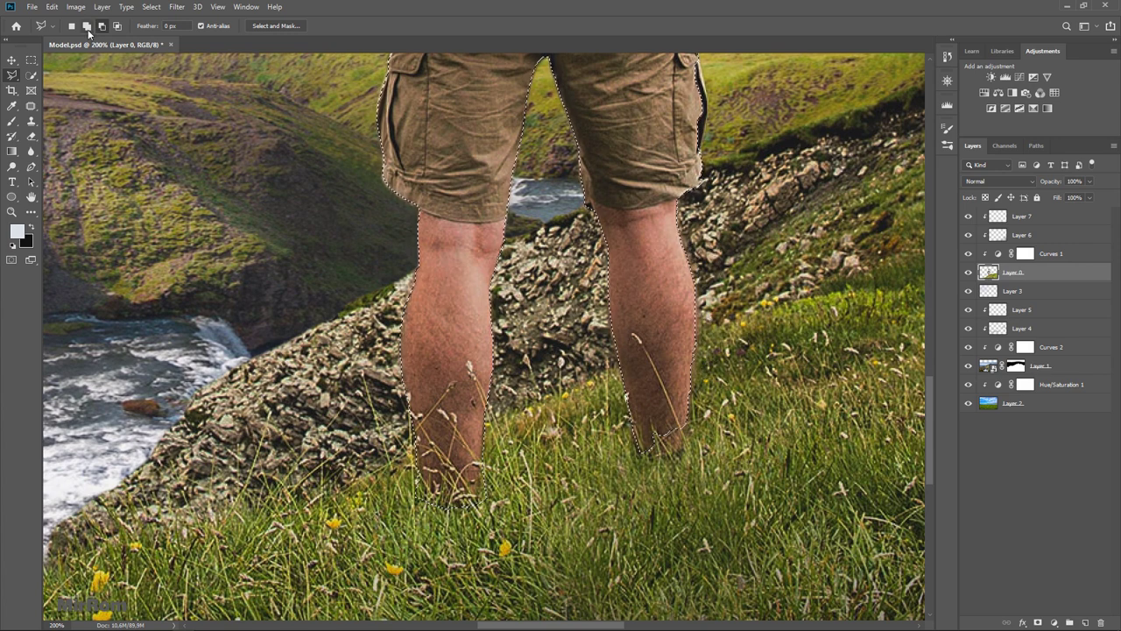
Step: Add the right foot area to the man's selection
{"action": "left_click", "coordinate": [87, 28]}
{"action": "left_click_drag", "start_coordinate": [679, 470], "coordinate": [634, 446]}
{"action": "scroll", "coordinate": [697, 447], "scroll_direction": "up", "scroll_amount": 1}
{"action": "scroll", "coordinate": [710, 411], "scroll_direction": "up", "scroll_amount": 1}
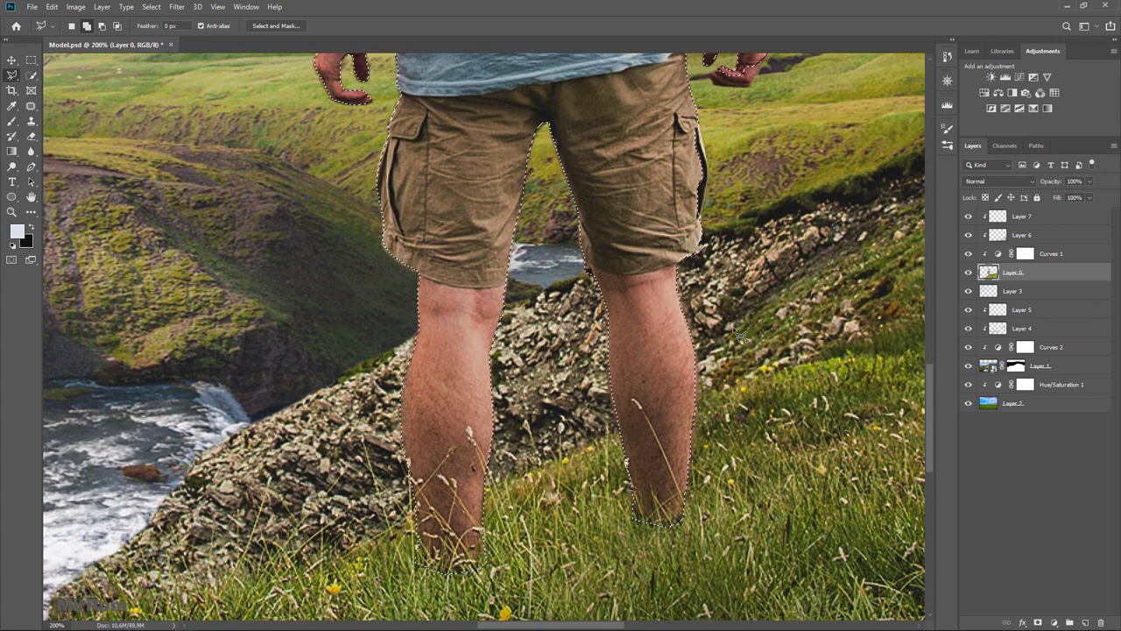
{"action": "scroll", "coordinate": [723, 368], "scroll_direction": "up", "scroll_amount": 1}
{"action": "scroll", "coordinate": [735, 329], "scroll_direction": "up", "scroll_amount": 1}
{"action": "scroll", "coordinate": [726, 263], "scroll_direction": "up", "scroll_amount": 1, "text": "alt"}
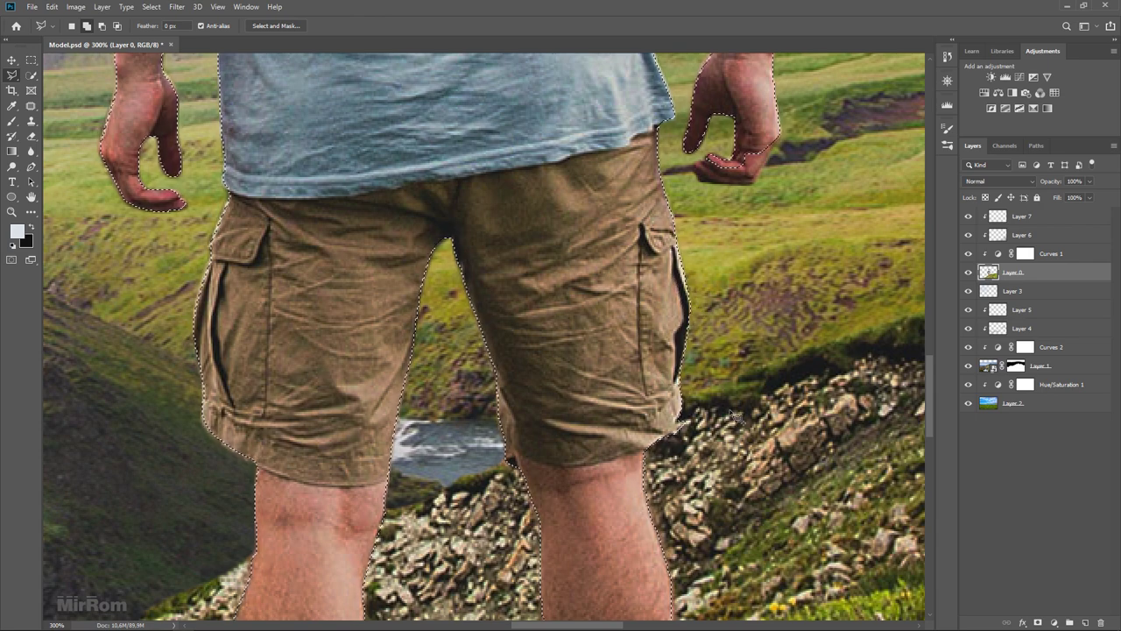
{"action": "scroll", "coordinate": [771, 302], "scroll_direction": "up", "scroll_amount": 3}
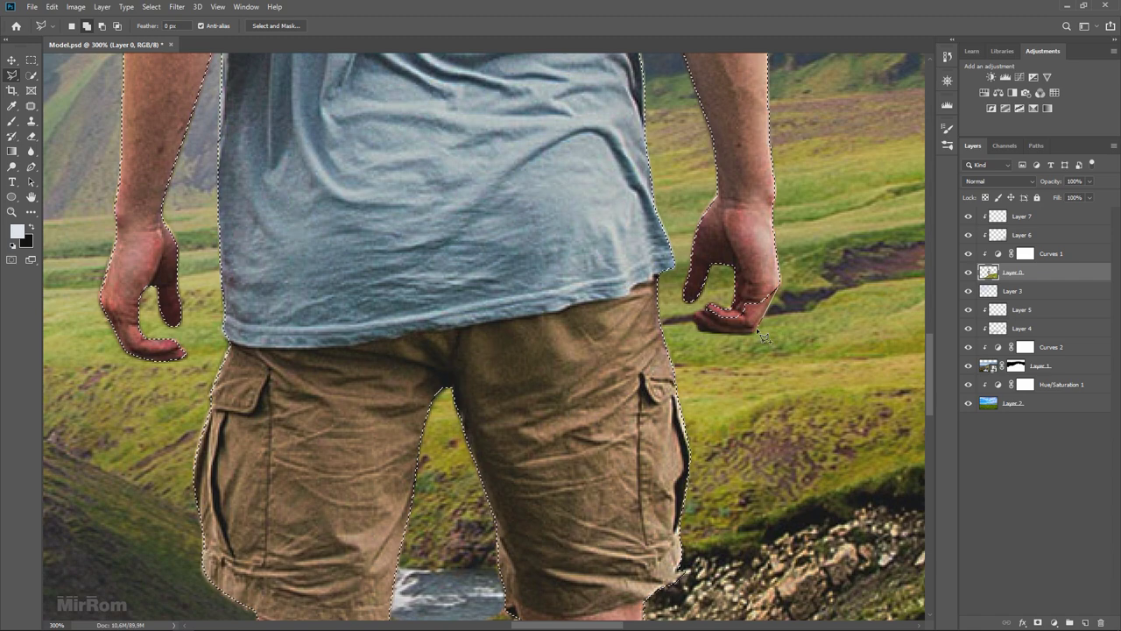
Step: Subtract the gaps around the right hand's fingers, then fit the image on screen
{"action": "left_click_drag", "start_coordinate": [700, 319], "coordinate": [738, 304]}
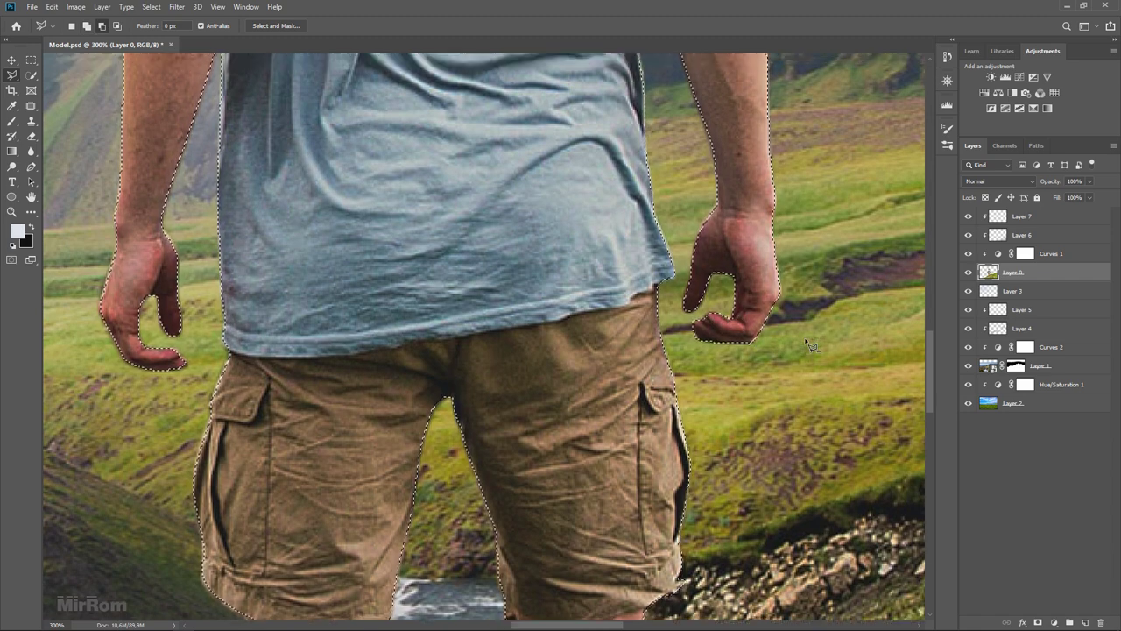
{"action": "scroll", "coordinate": [780, 308], "scroll_direction": "up", "scroll_amount": 8}
{"action": "left_click_drag", "start_coordinate": [780, 308], "coordinate": [394, 309]}
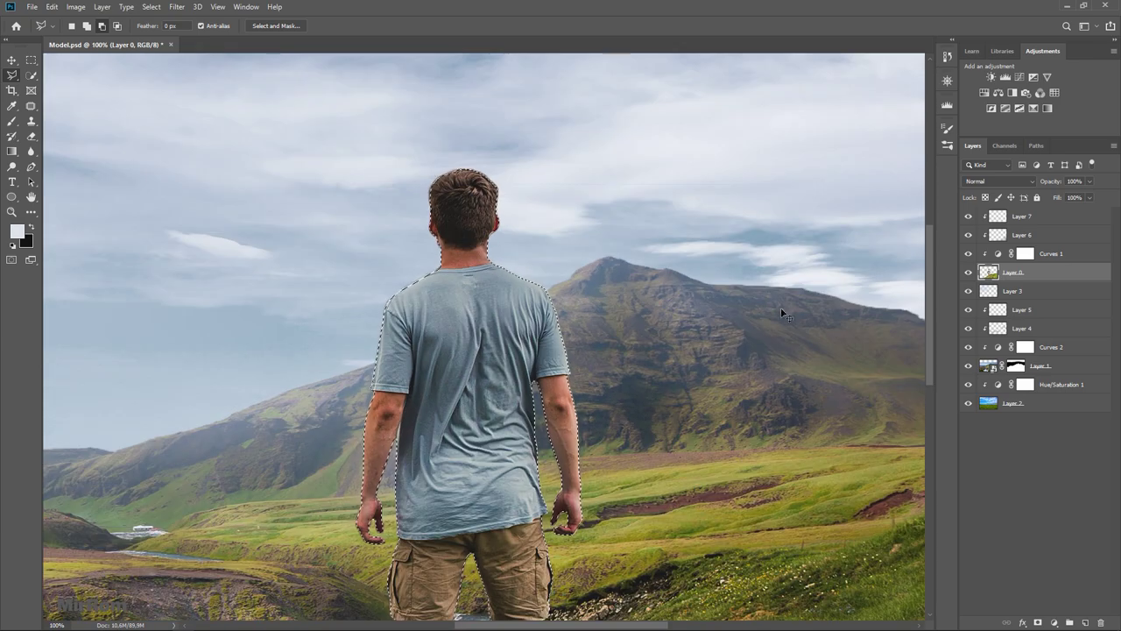
{"action": "key", "text": "ctrl+0"}
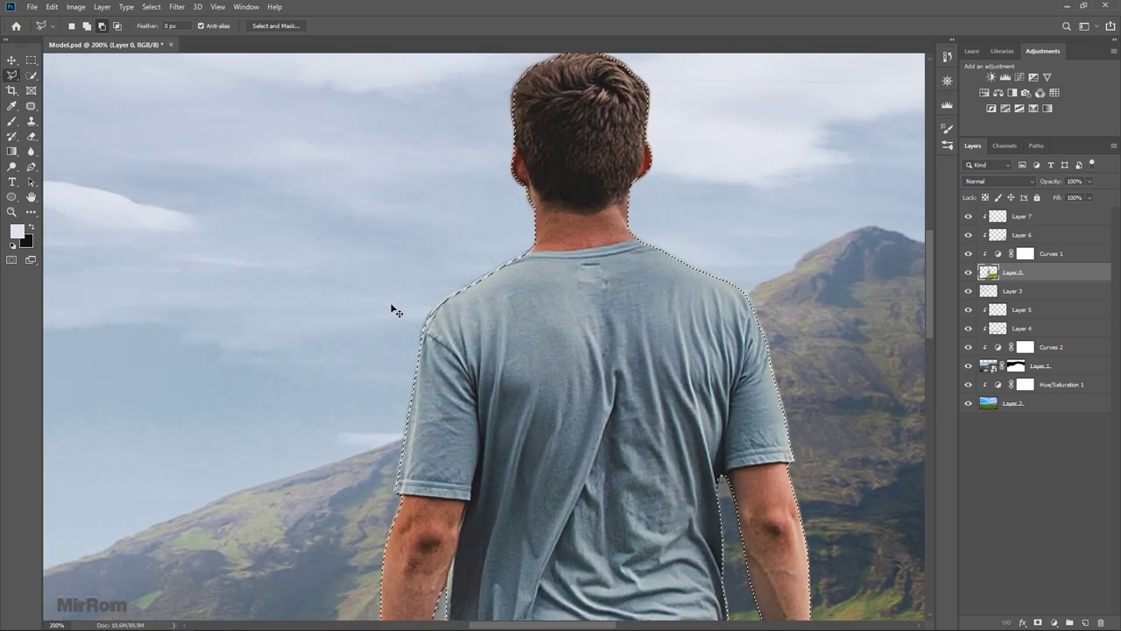
Step: Save the man's selection as a new channel
{"action": "key", "text": "v"}
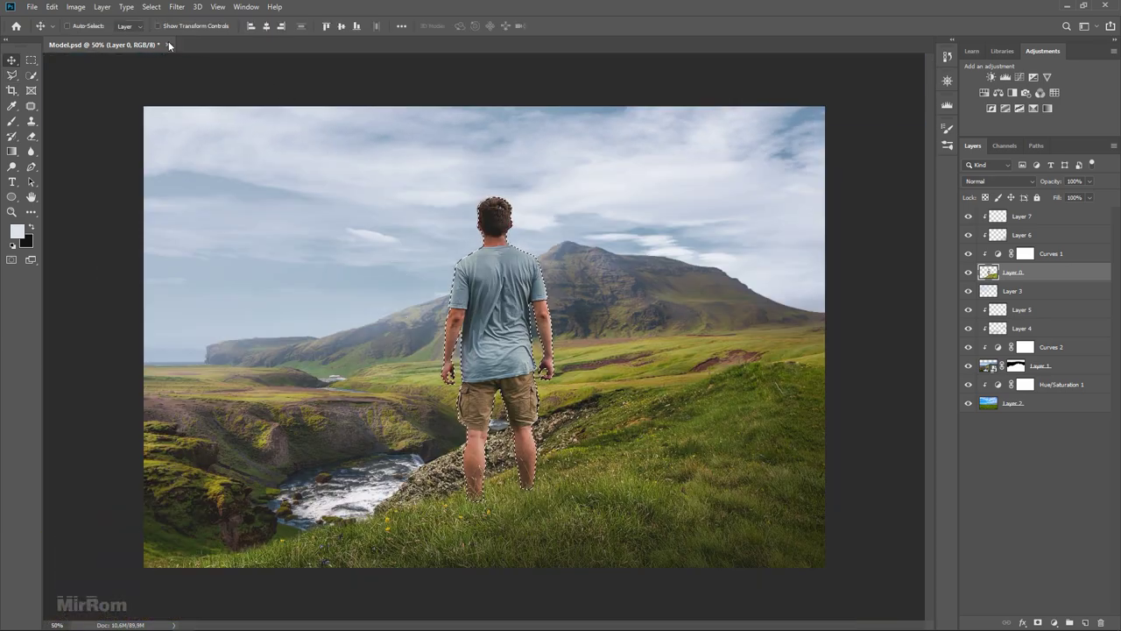
{"action": "left_click", "coordinate": [151, 6]}
{"action": "left_click", "coordinate": [208, 263]}
{"action": "type", "text": "Sel1"}
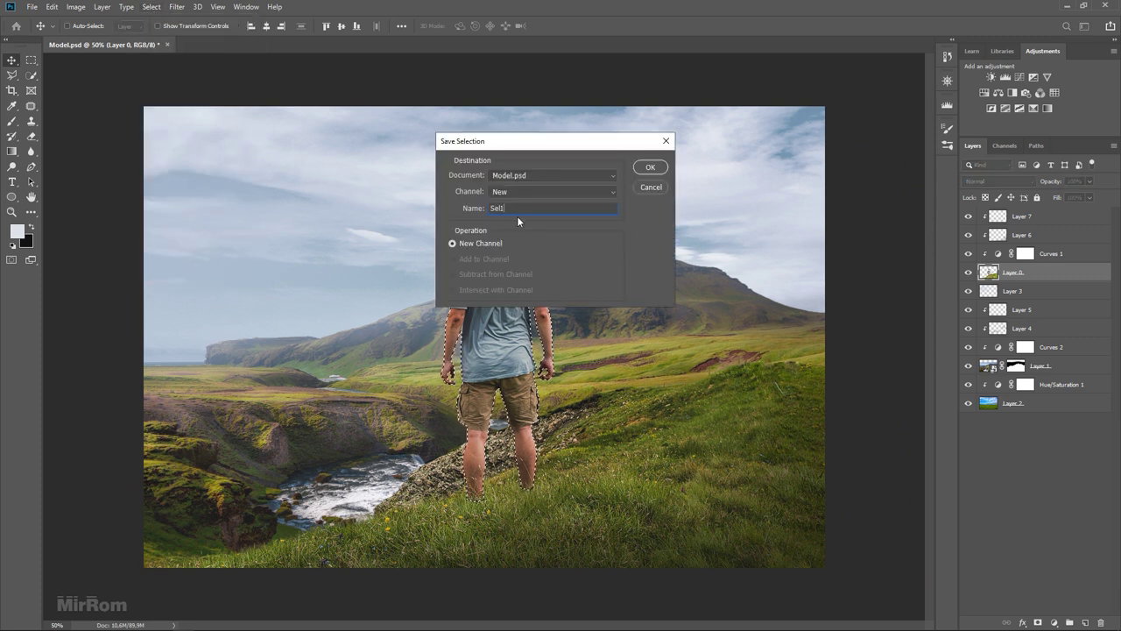
{"action": "left_click", "coordinate": [661, 167]}
Step: On Layer 7, paint white with a soft brush over the grass right of the man
{"action": "left_click", "coordinate": [1007, 218]}
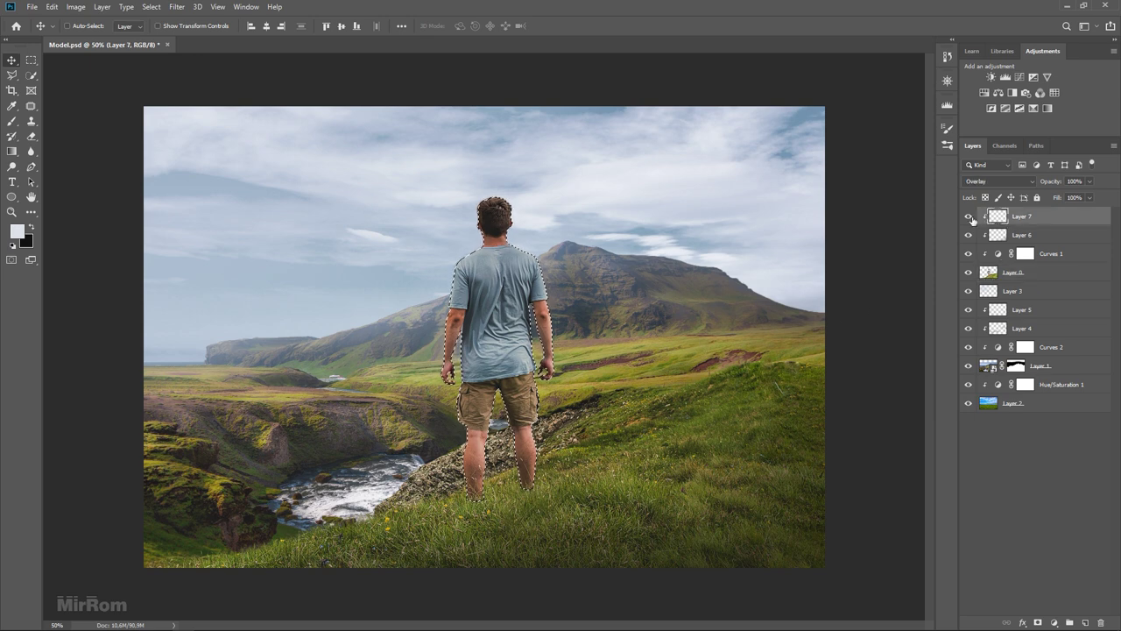
{"action": "scroll", "coordinate": [511, 503], "scroll_direction": "up", "scroll_amount": 1}
{"action": "scroll", "coordinate": [511, 504], "scroll_direction": "down", "scroll_amount": 1}
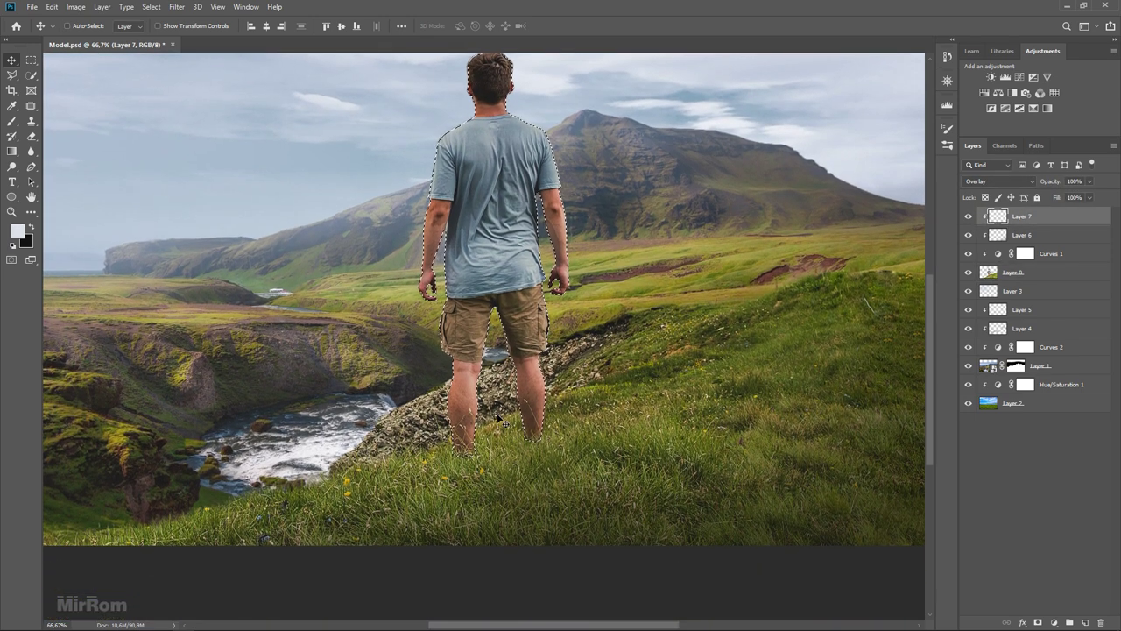
{"action": "scroll", "coordinate": [497, 416], "scroll_direction": "down", "scroll_amount": 1}
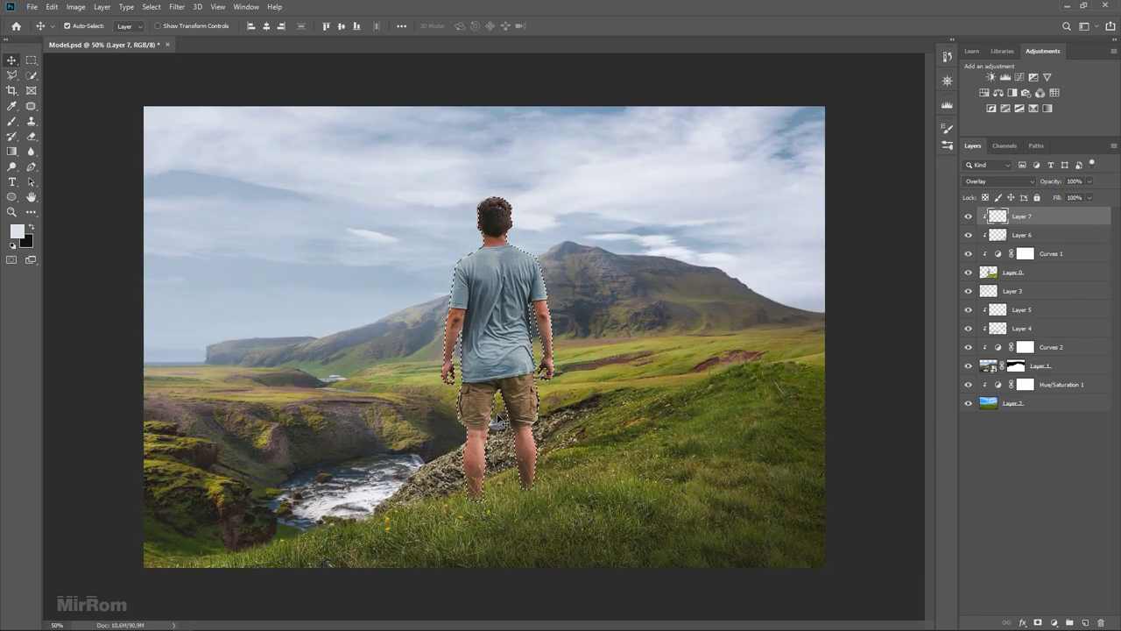
{"action": "scroll", "coordinate": [450, 495], "scroll_direction": "up", "scroll_amount": 1}
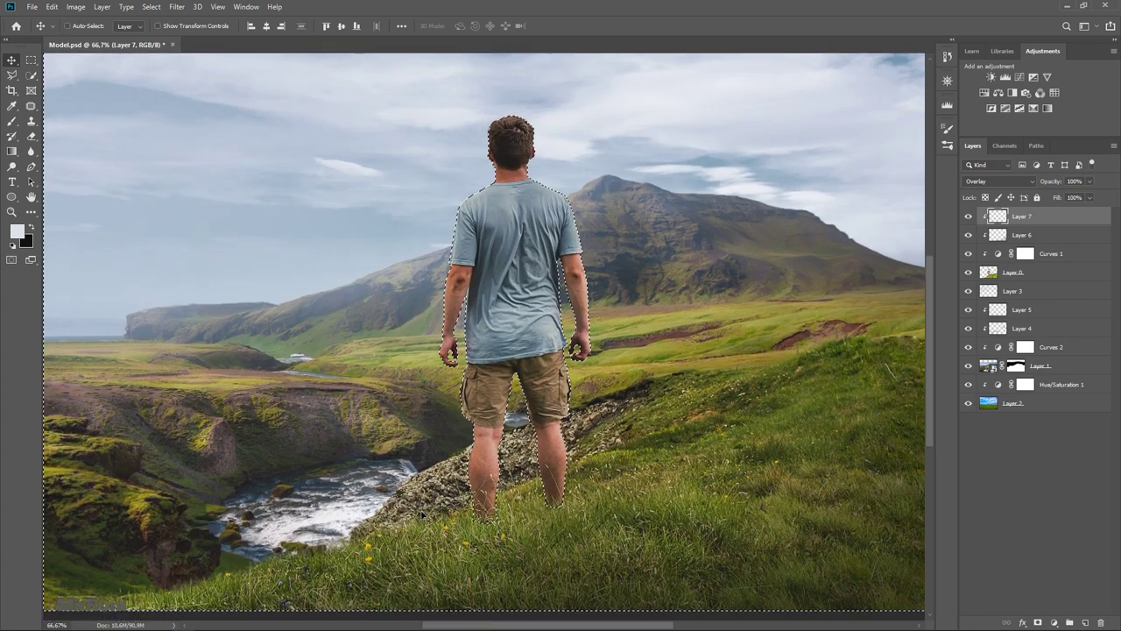
{"action": "key", "text": "b"}
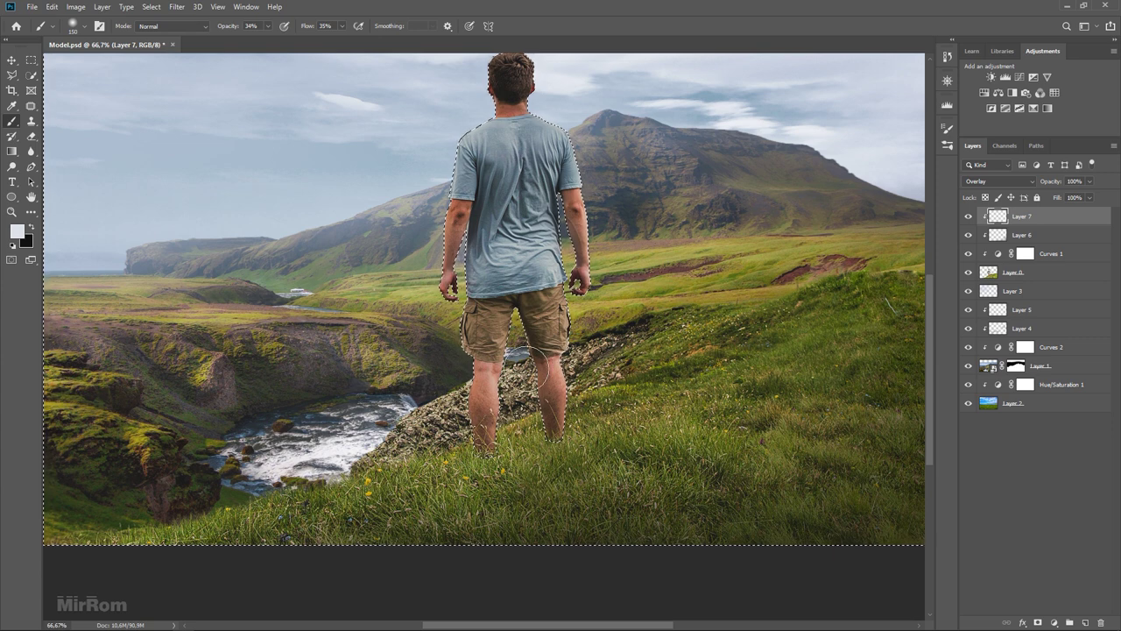
{"action": "left_click_drag", "start_coordinate": [460, 232], "coordinate": [459, 276]}
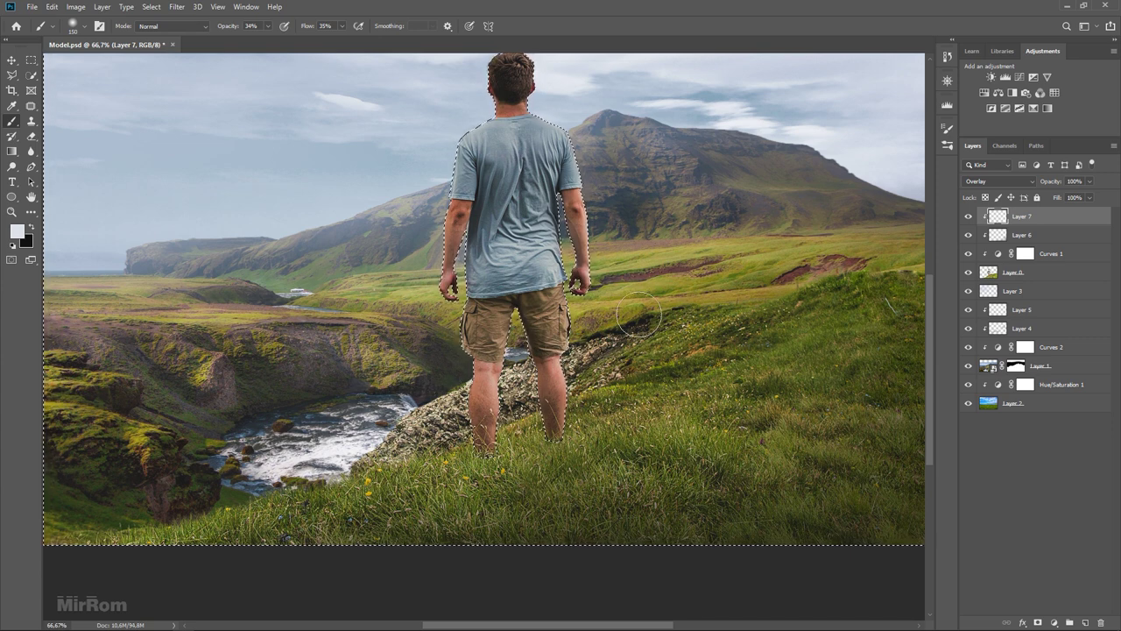
{"action": "left_click_drag", "start_coordinate": [766, 283], "coordinate": [652, 311]}
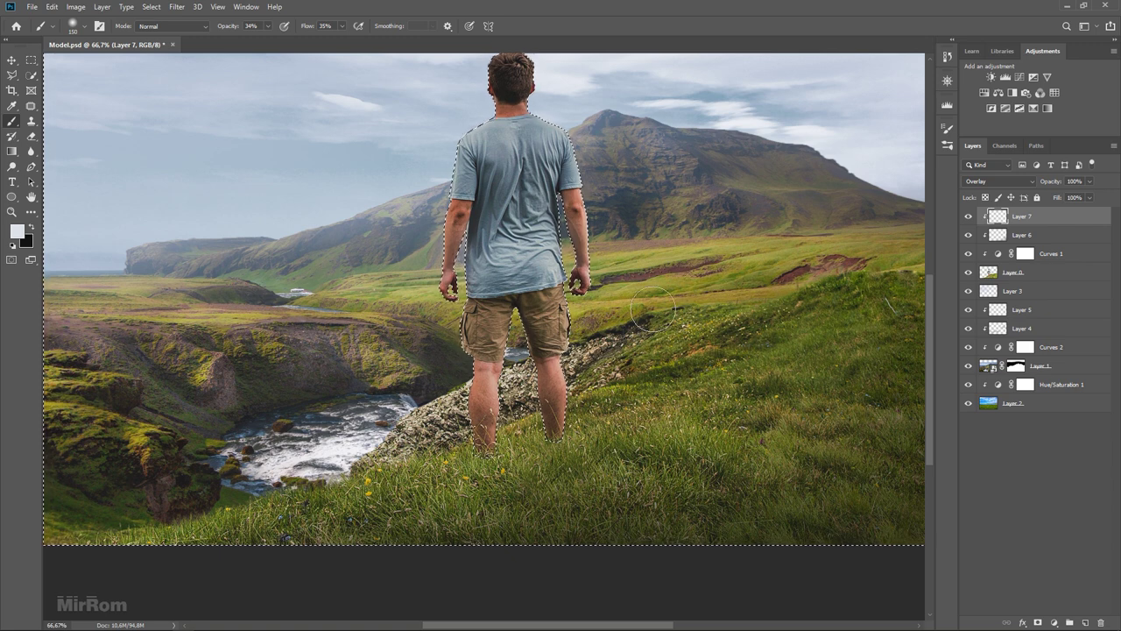
{"action": "left_click_drag", "start_coordinate": [881, 274], "coordinate": [703, 333]}
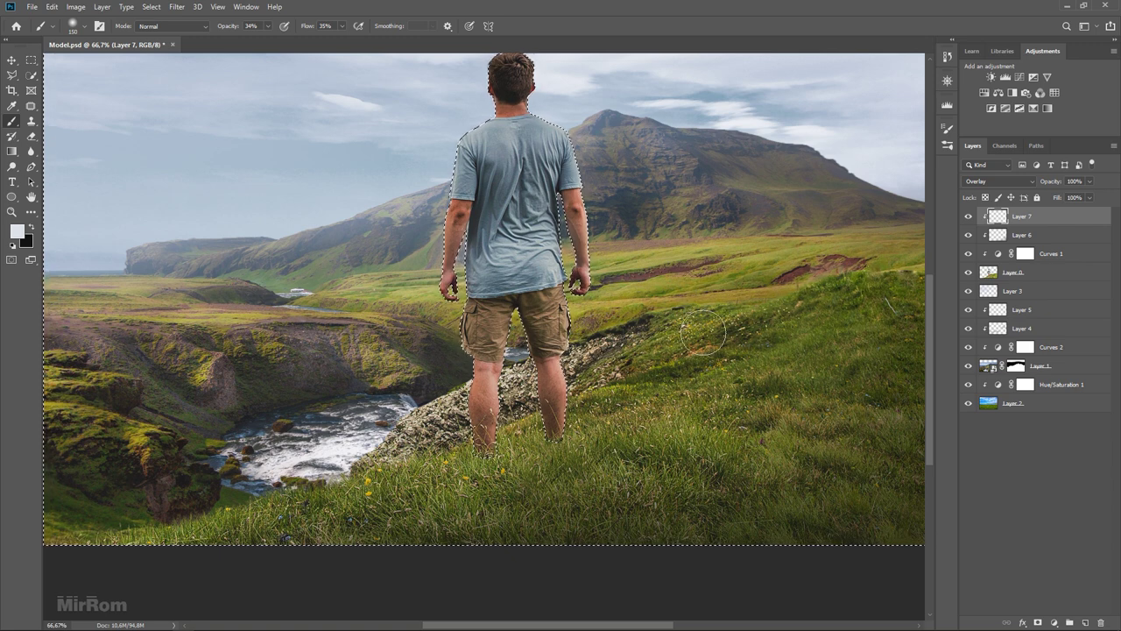
{"action": "left_click_drag", "start_coordinate": [825, 273], "coordinate": [746, 315]}
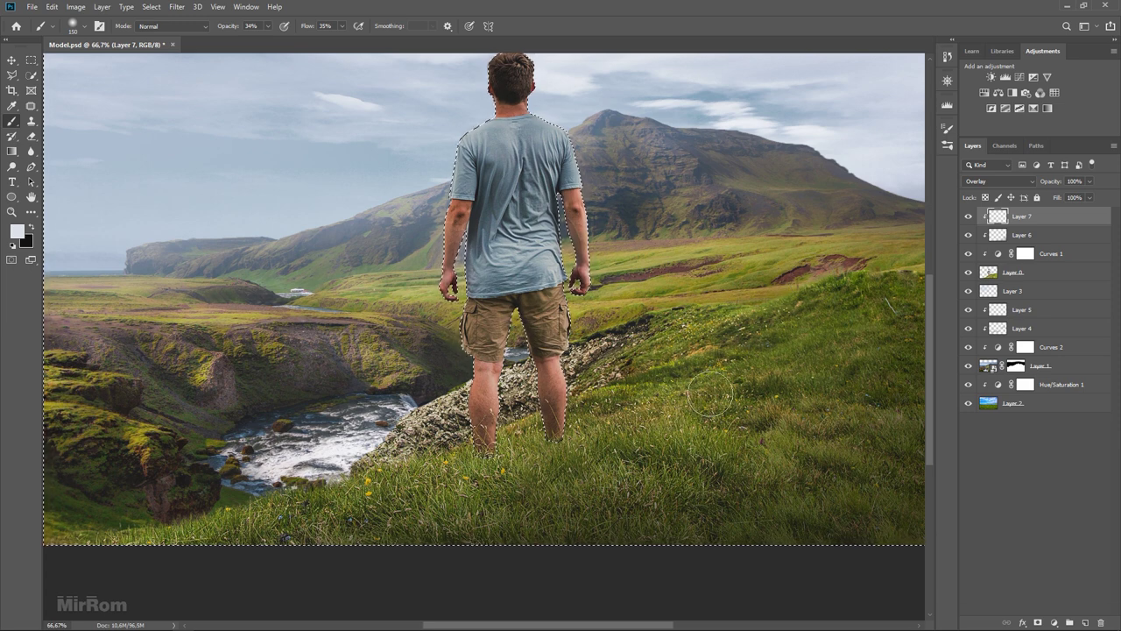
Step: Brighten the lower foreground grass, partly with a 150 brush, then clear the selection
{"action": "left_click_drag", "start_coordinate": [709, 396], "coordinate": [782, 458]}
{"action": "left_click_drag", "start_coordinate": [394, 468], "coordinate": [88, 516]}
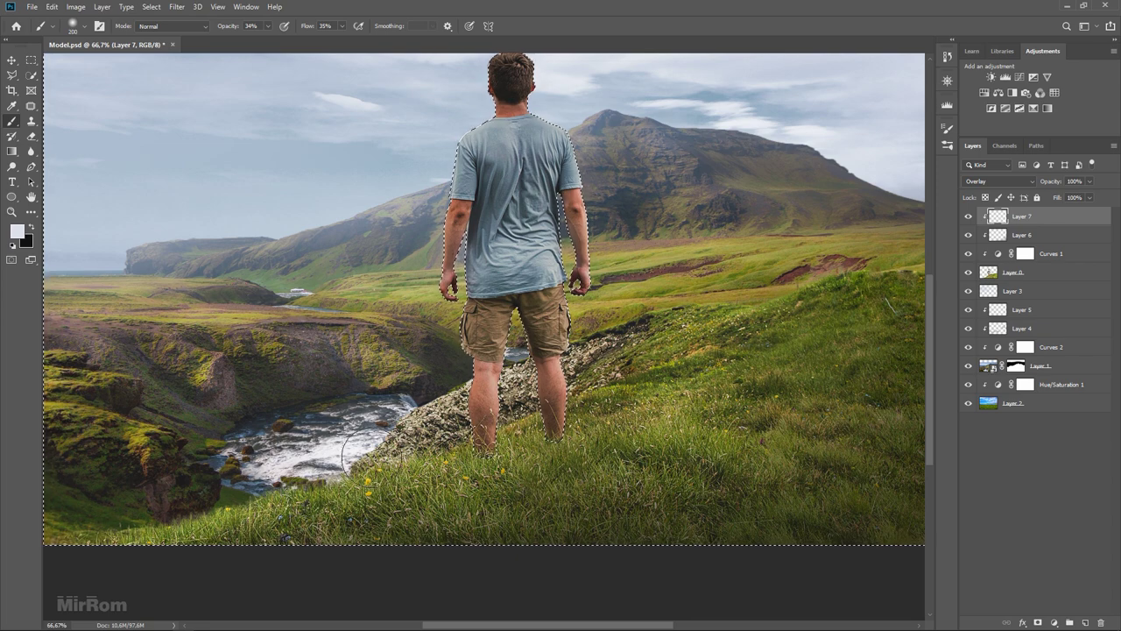
{"action": "left_click_drag", "start_coordinate": [245, 511], "coordinate": [423, 470]}
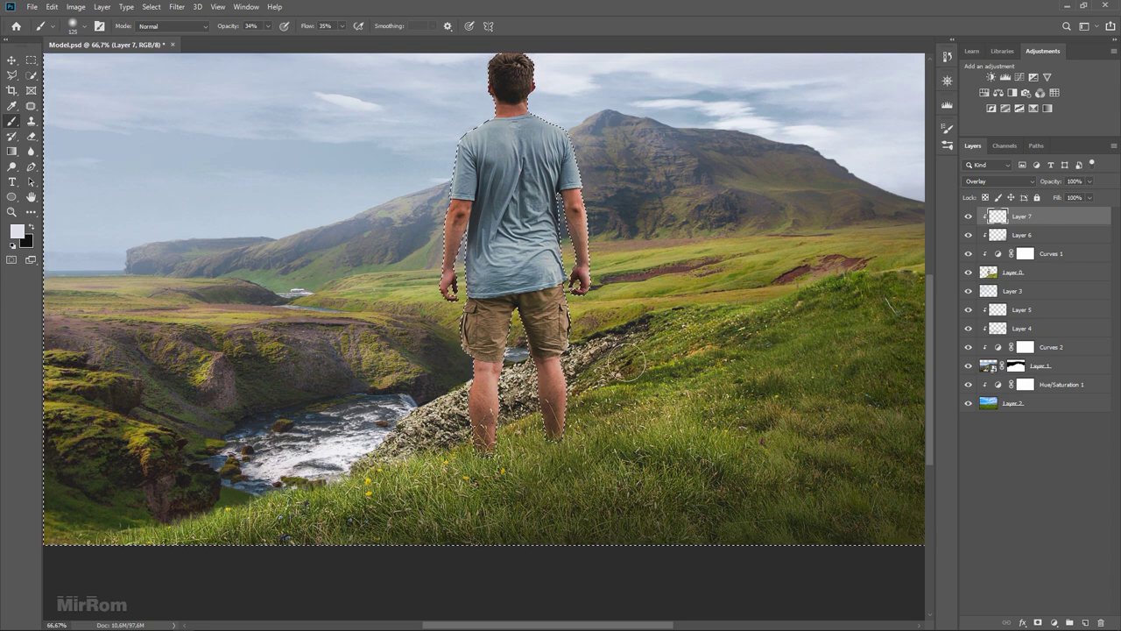
{"action": "key", "text": "bracketright"}
{"action": "left_click_drag", "start_coordinate": [766, 348], "coordinate": [800, 434]}
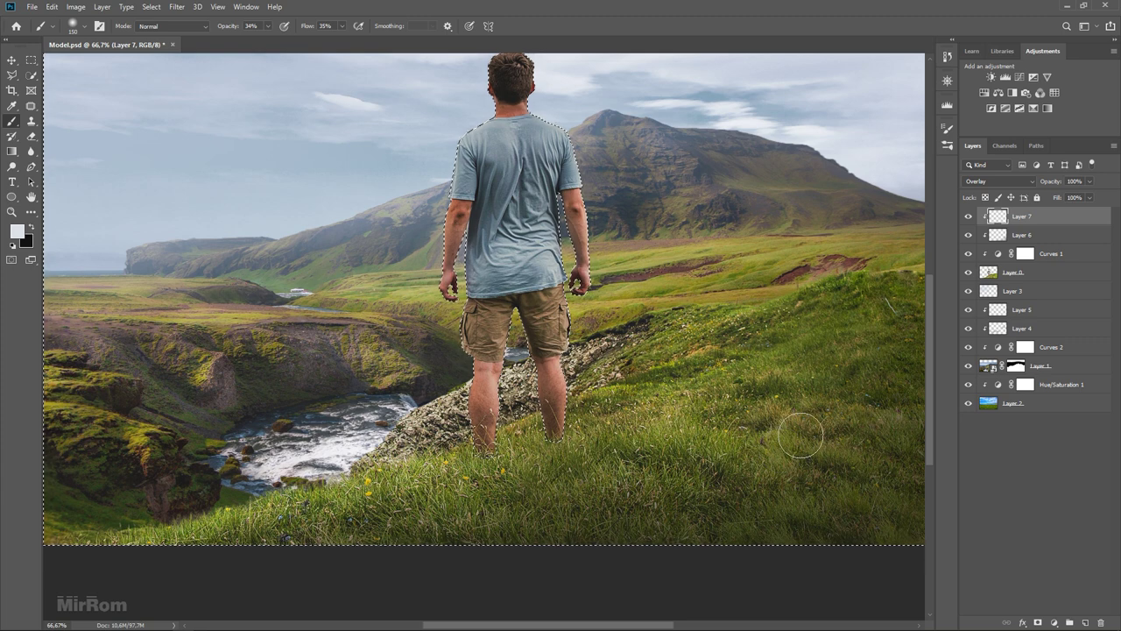
{"action": "key", "text": "ctrl+minus"}
{"action": "key", "text": "v"}
{"action": "left_click_drag", "start_coordinate": [771, 333], "coordinate": [808, 215]}
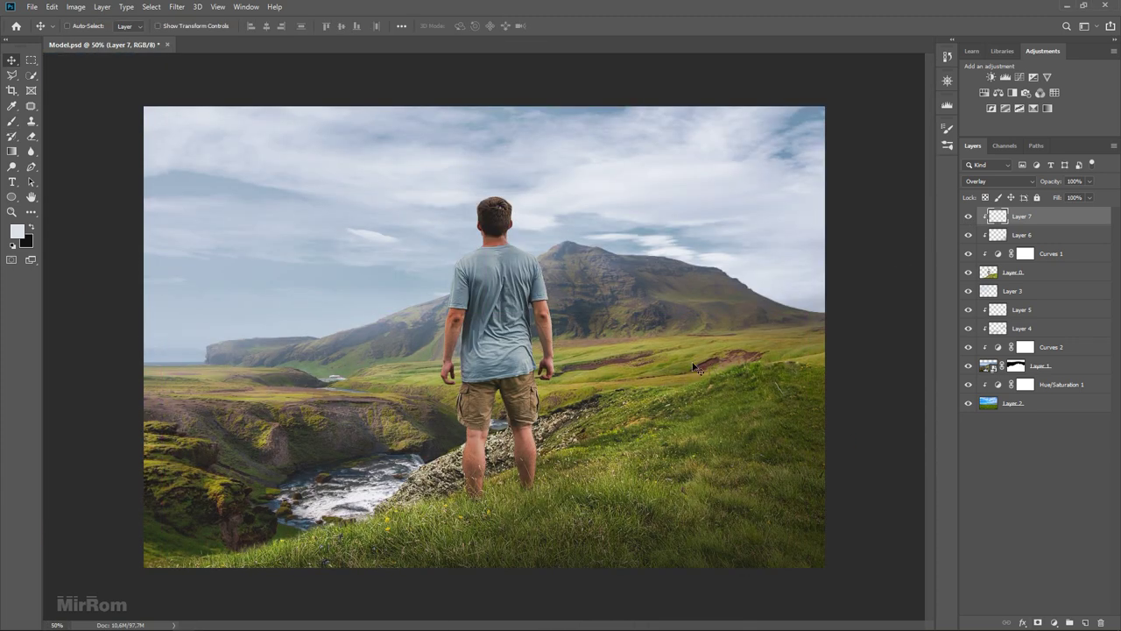
Step: Save, group Layer 7, Layer 6, Curves 1 and Layer 0, and hide that group
{"action": "key", "text": "ctrl+s"}
{"action": "left_click", "coordinate": [1023, 276], "text": "shift"}
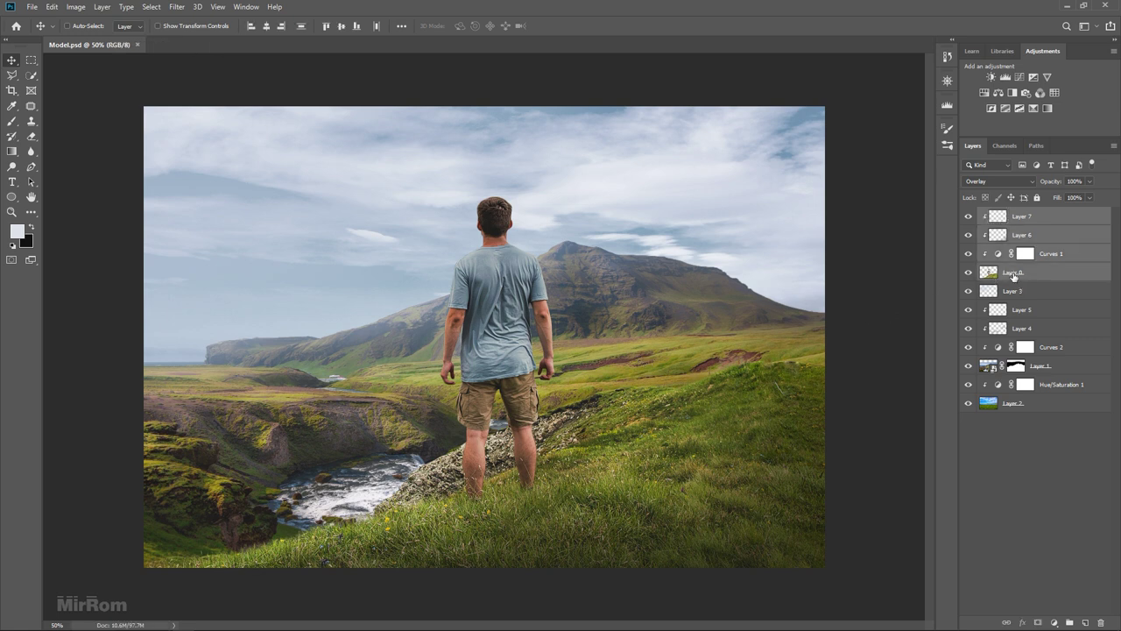
{"action": "key", "text": "ctrl+g"}
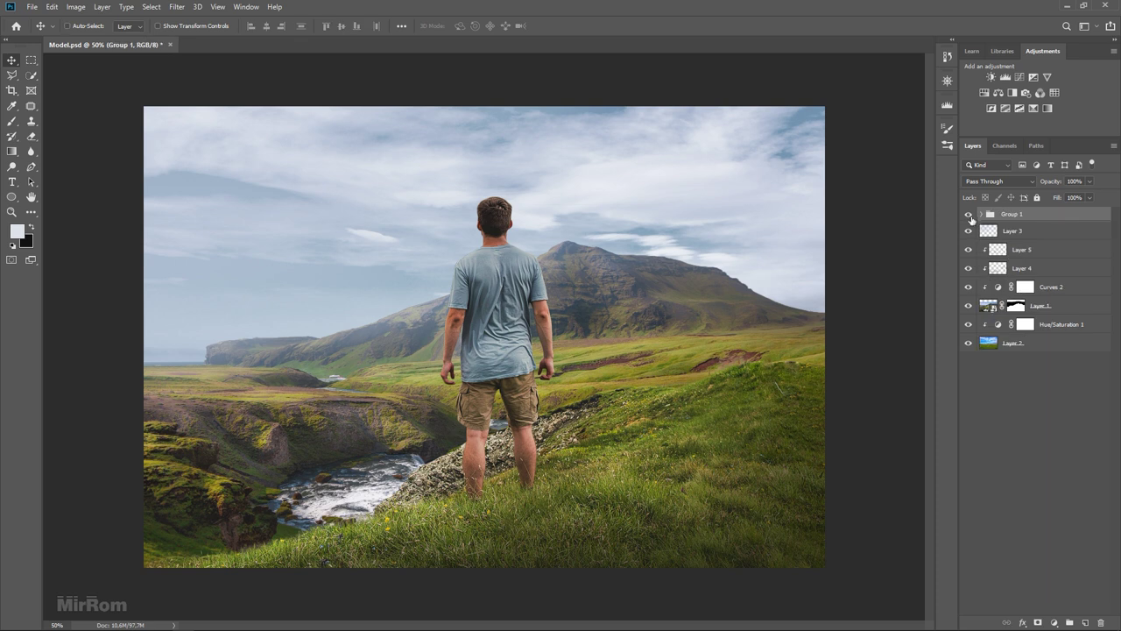
{"action": "left_click", "coordinate": [969, 215]}
Step: Stamp the visible landscape into Layer 8 and convert it to a smart object
{"action": "left_click", "coordinate": [1024, 232]}
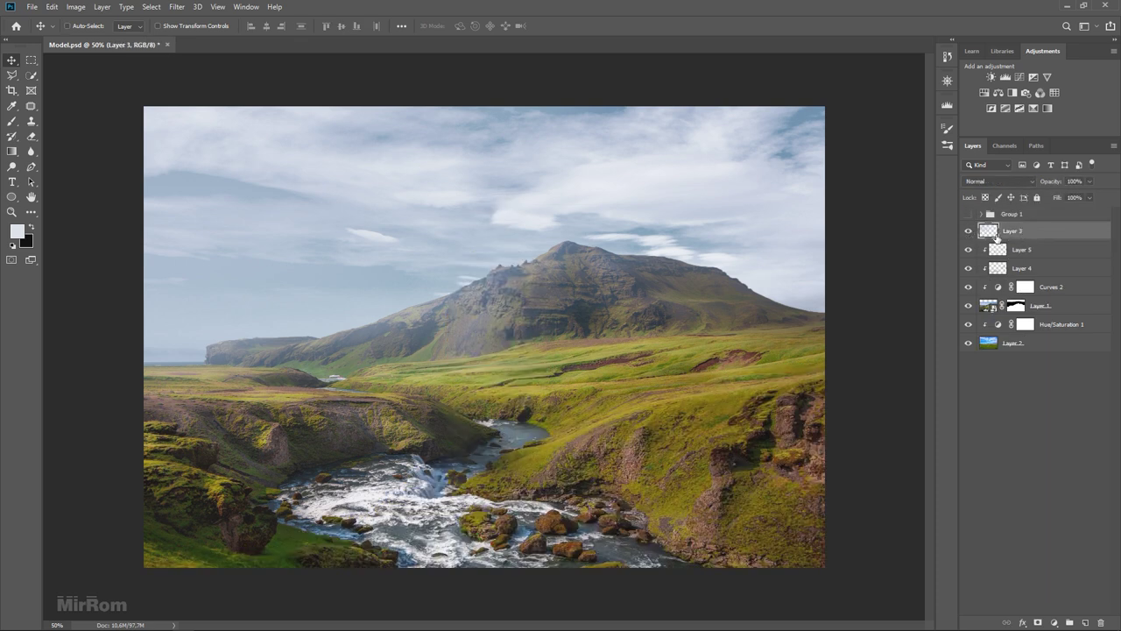
{"action": "key", "text": "ctrl+shift+alt+n"}
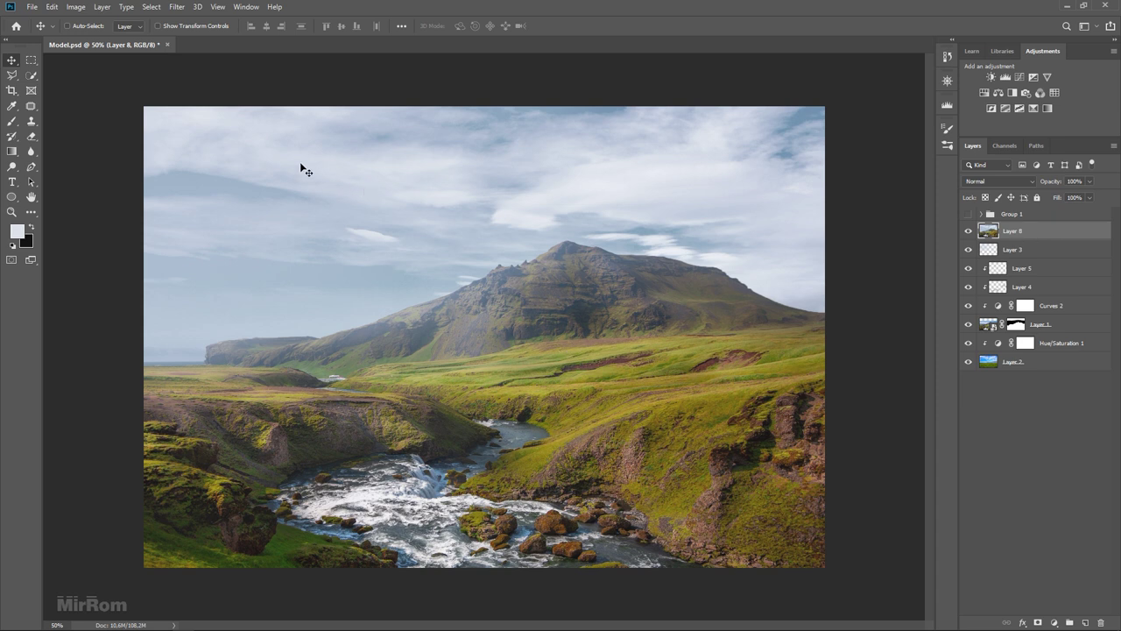
{"action": "right_click", "coordinate": [1070, 238]}
{"action": "left_click", "coordinate": [981, 300]}
{"action": "left_click", "coordinate": [177, 8]}
{"action": "mouse_move", "coordinate": [210, 150]}
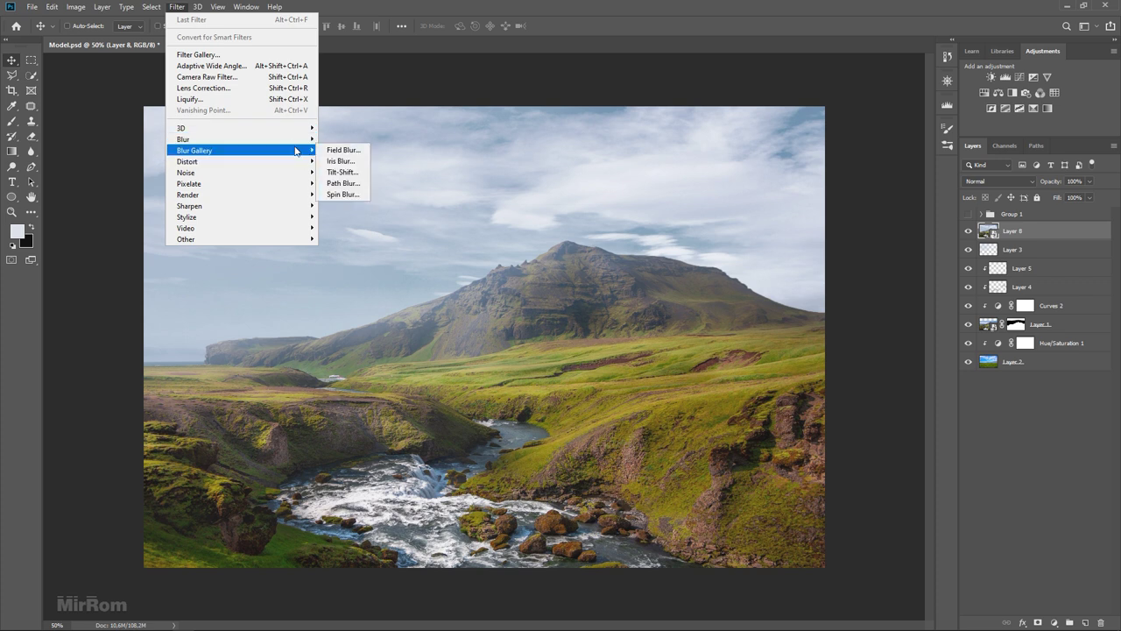
Step: Apply a 53 px Tilt-Shift blur with its sharp band placed over the river
{"action": "left_click", "coordinate": [359, 173]}
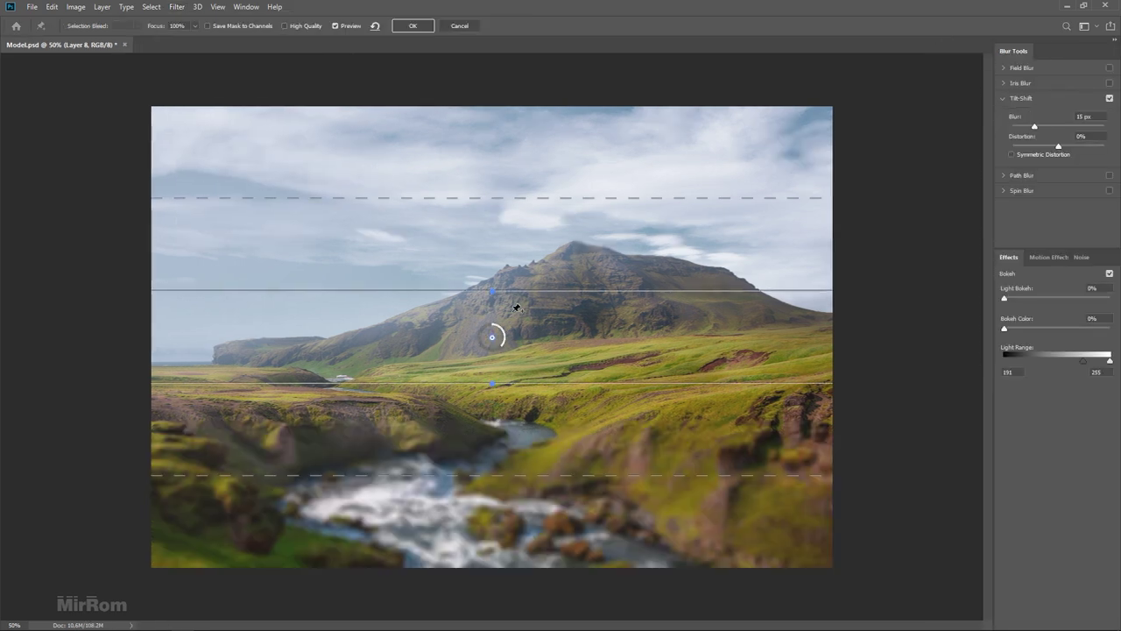
{"action": "left_click_drag", "start_coordinate": [492, 337], "coordinate": [480, 524]}
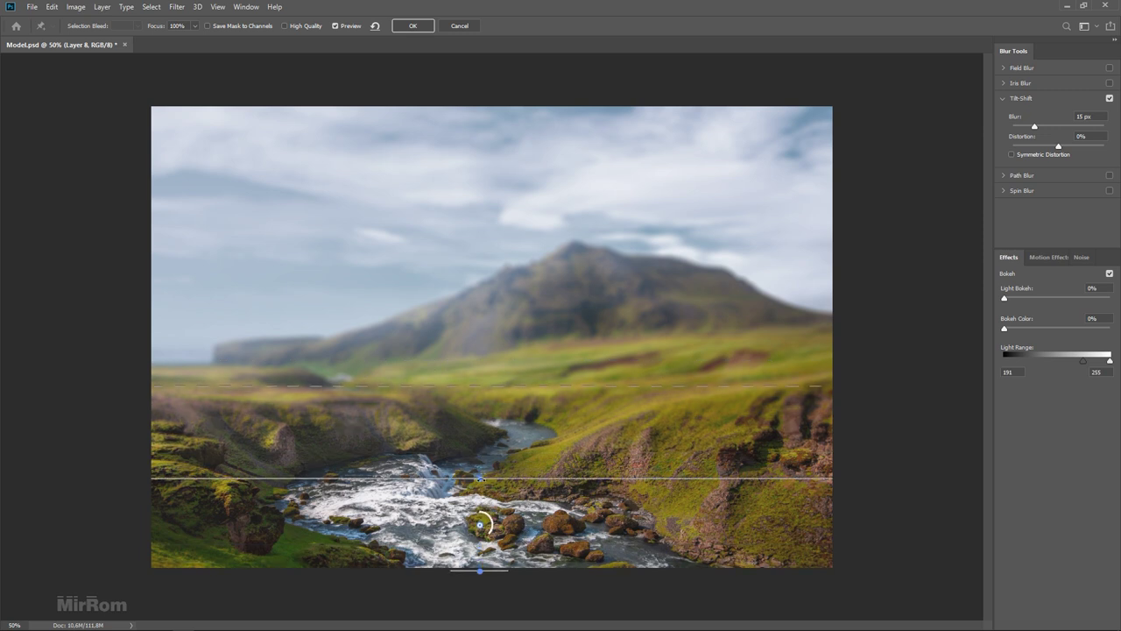
{"action": "left_click_drag", "start_coordinate": [480, 479], "coordinate": [470, 450]}
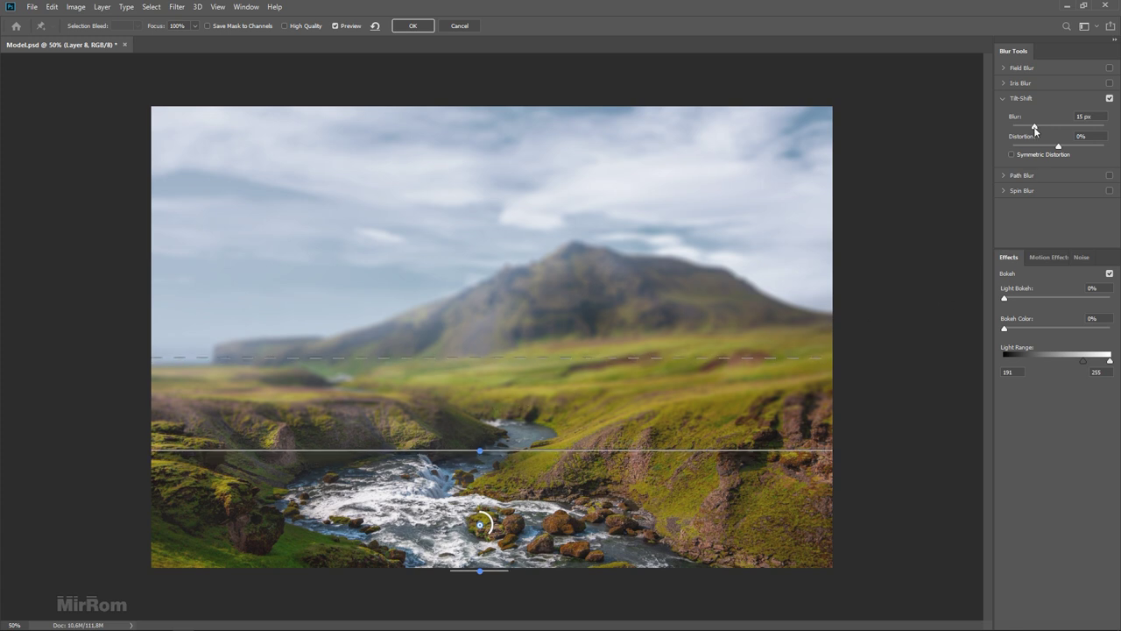
{"action": "left_click_drag", "start_coordinate": [1034, 129], "coordinate": [1029, 130]}
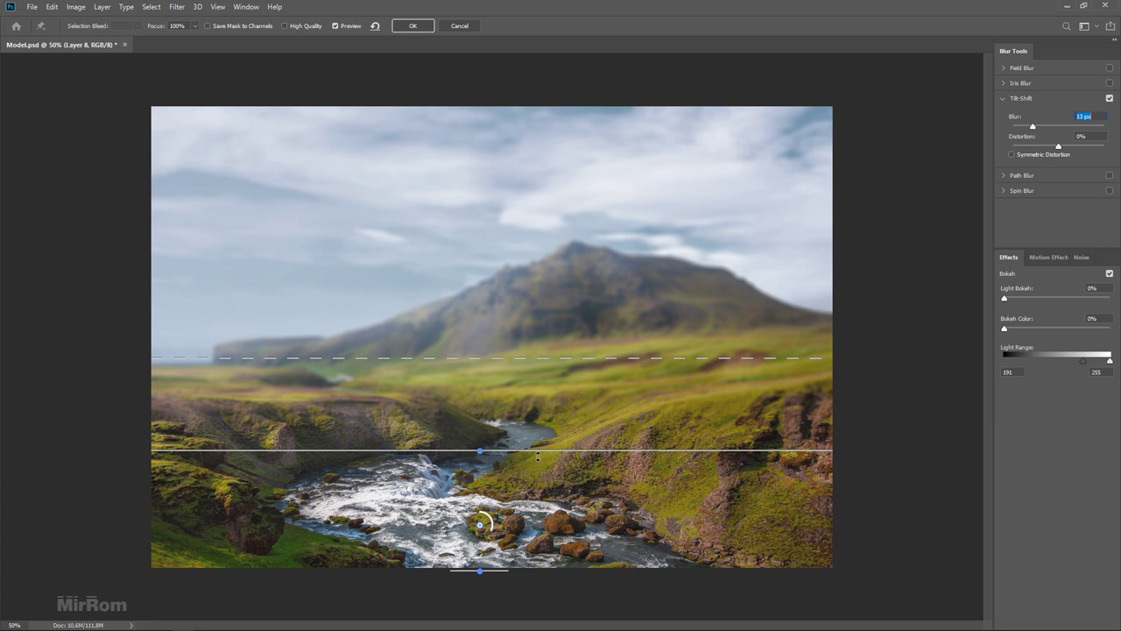
{"action": "left_click_drag", "start_coordinate": [538, 455], "coordinate": [539, 464]}
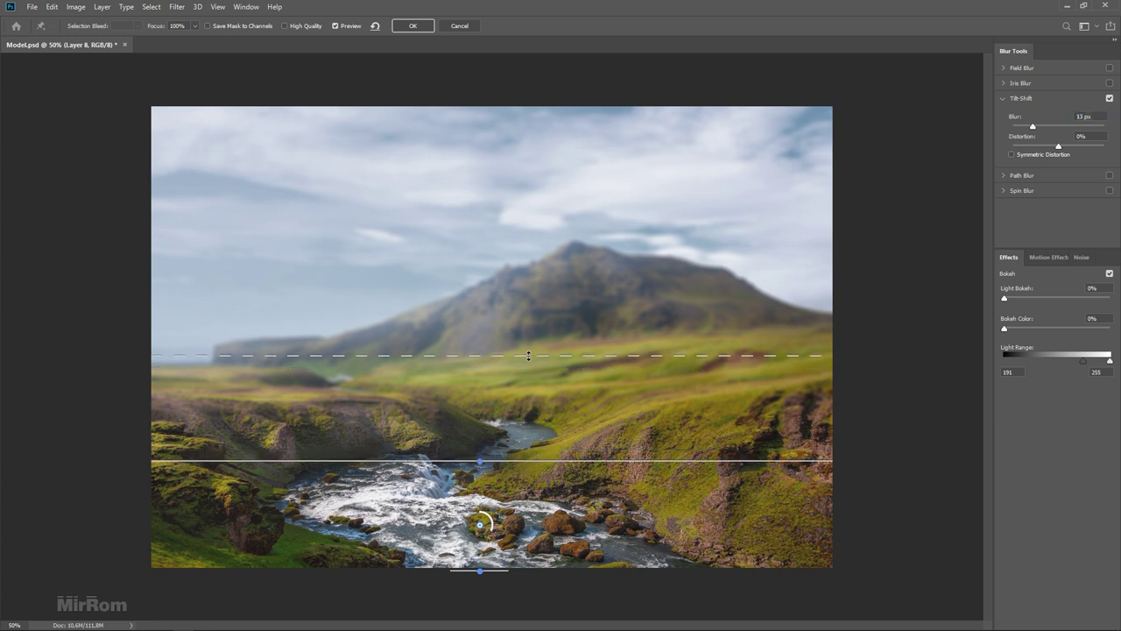
{"action": "left_click", "coordinate": [402, 30]}
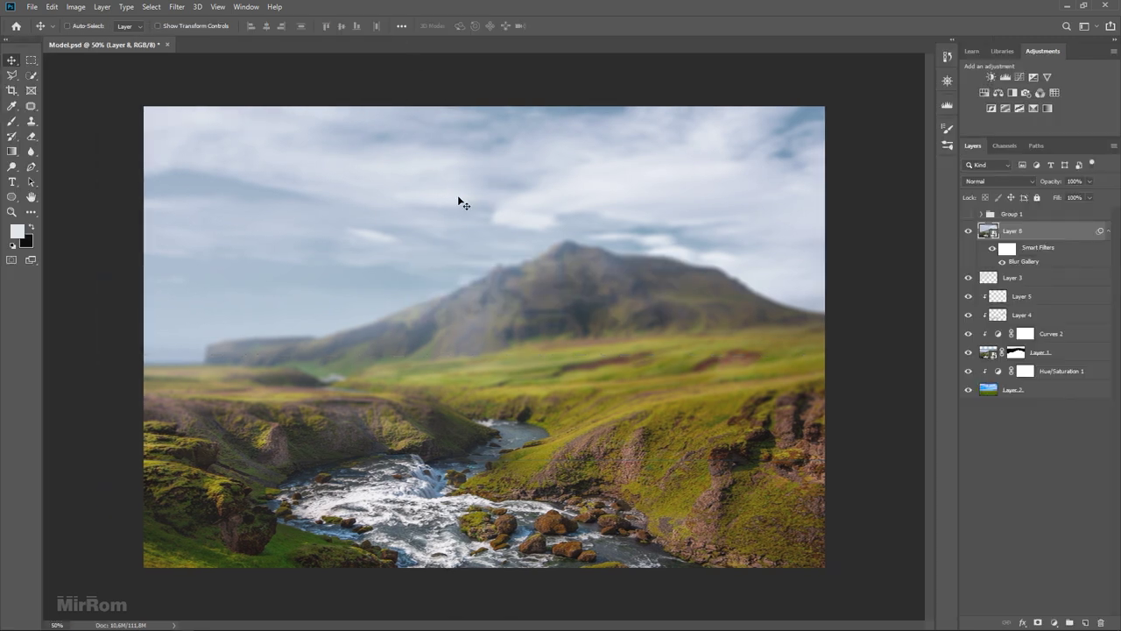
Step: Show and select Group 1 for the Camera Raw Filter
{"action": "left_click", "coordinate": [1107, 230]}
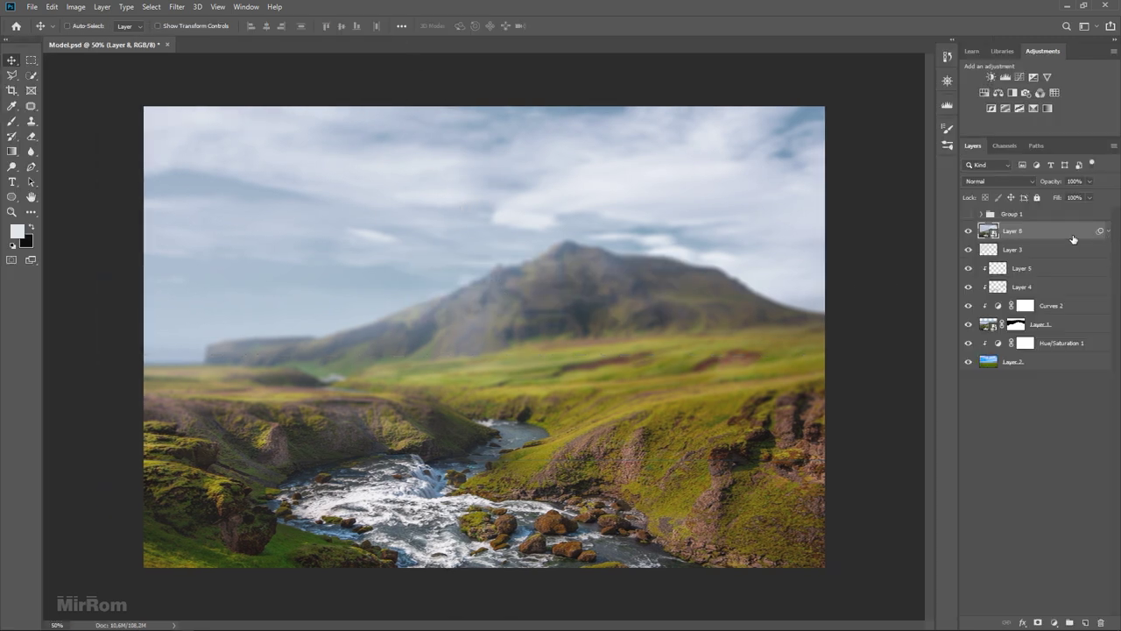
{"action": "left_click", "coordinate": [1012, 214]}
{"action": "left_click", "coordinate": [967, 214]}
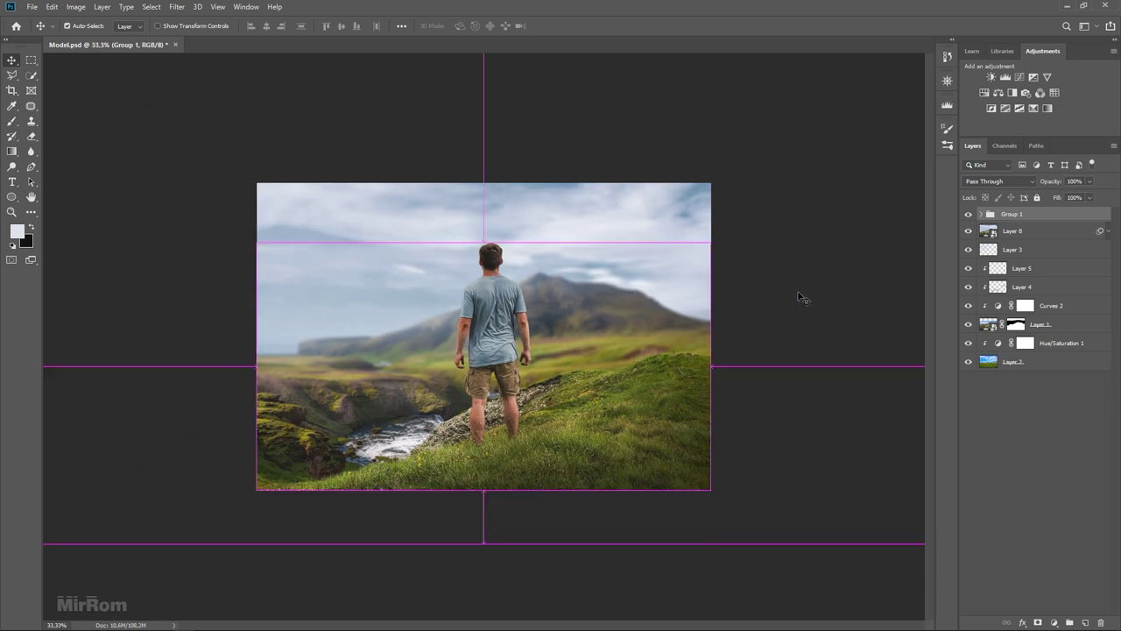
{"action": "left_click", "coordinate": [177, 7]}
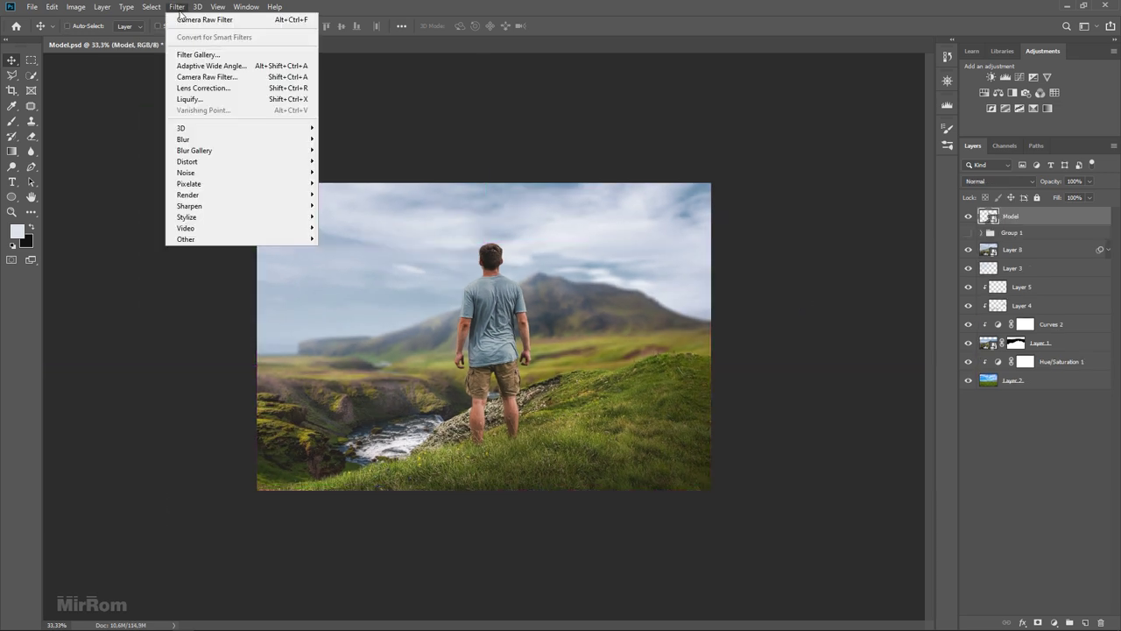
{"action": "left_click", "coordinate": [248, 81]}
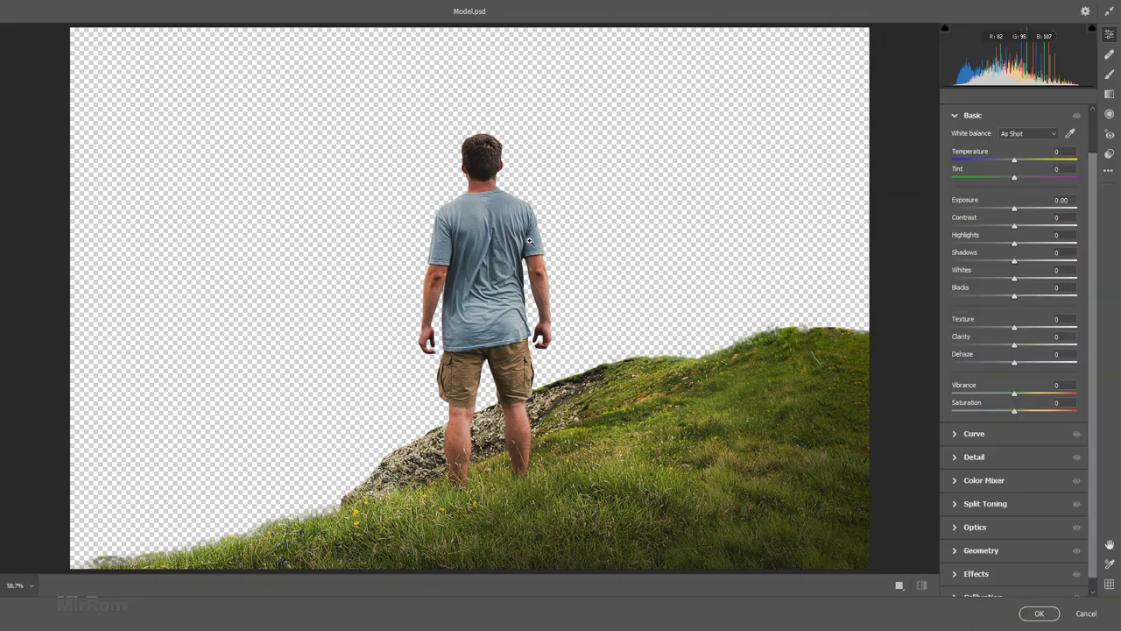
Step: Set Highlights to -100 and Shadows to +100, and add noise reduction
{"action": "left_click", "coordinate": [529, 240]}
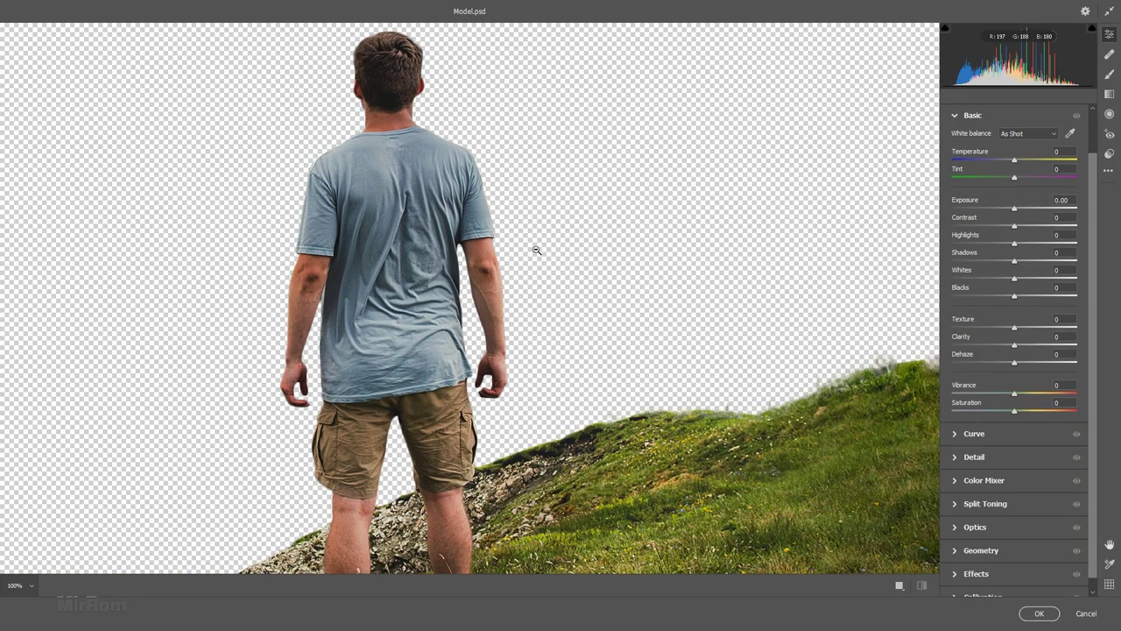
{"action": "left_click_drag", "start_coordinate": [1001, 241], "coordinate": [950, 243]}
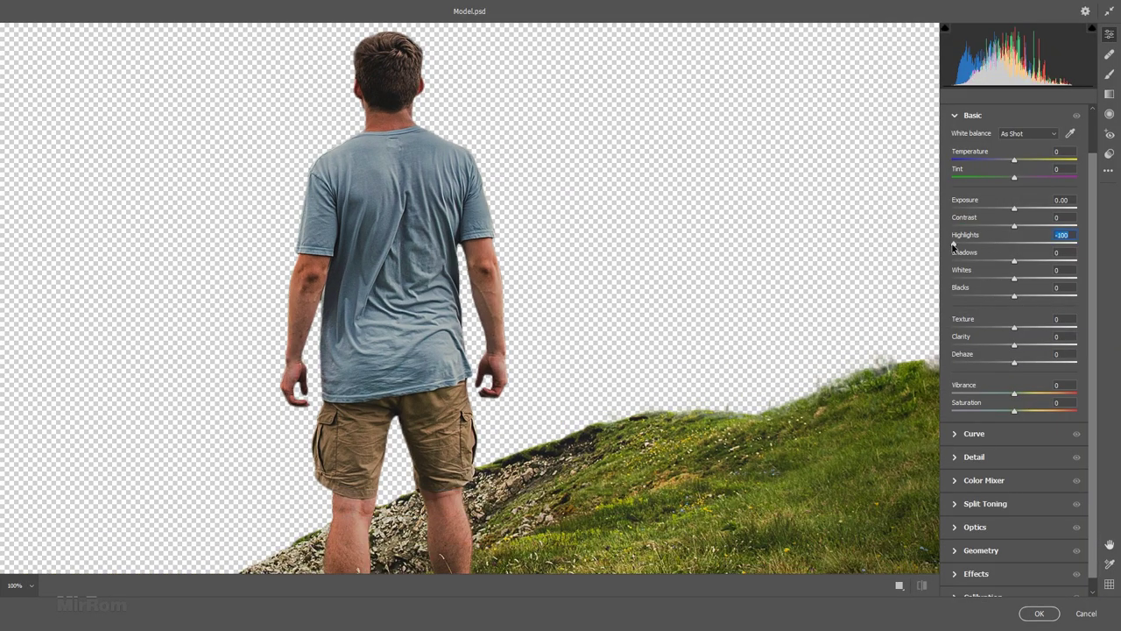
{"action": "left_click_drag", "start_coordinate": [1014, 260], "coordinate": [1092, 272]}
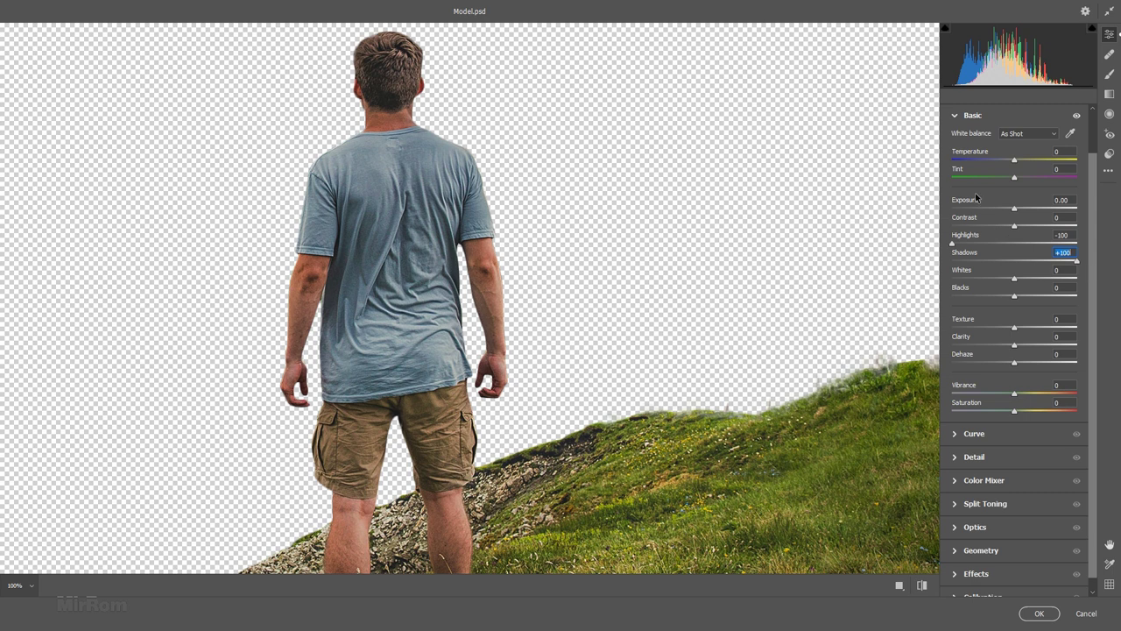
{"action": "left_click", "coordinate": [959, 116]}
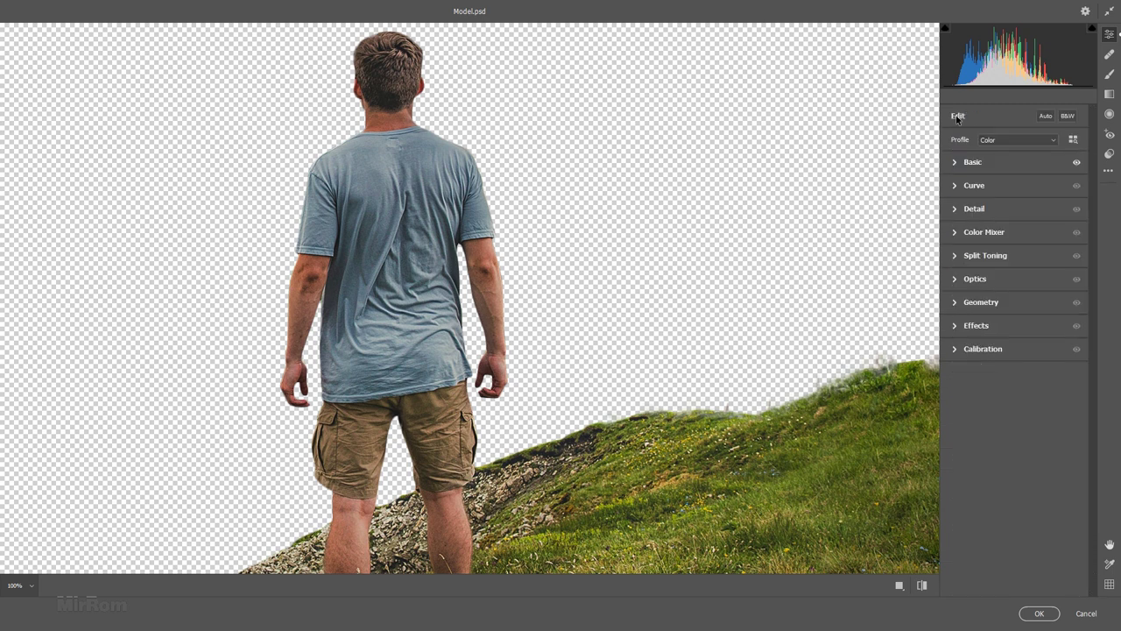
{"action": "left_click", "coordinate": [955, 210]}
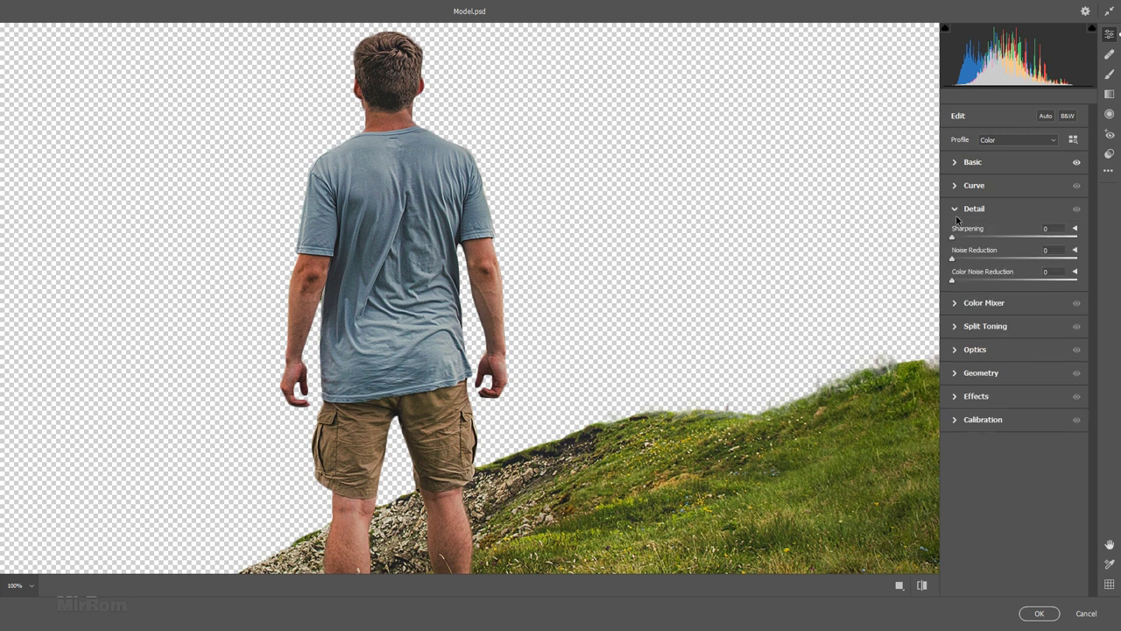
{"action": "mouse_move", "coordinate": [952, 258]}
{"action": "left_mouse_down"}
{"action": "mouse_move", "coordinate": [995, 261]}
{"action": "mouse_move", "coordinate": [965, 281]}
{"action": "left_mouse_up"}
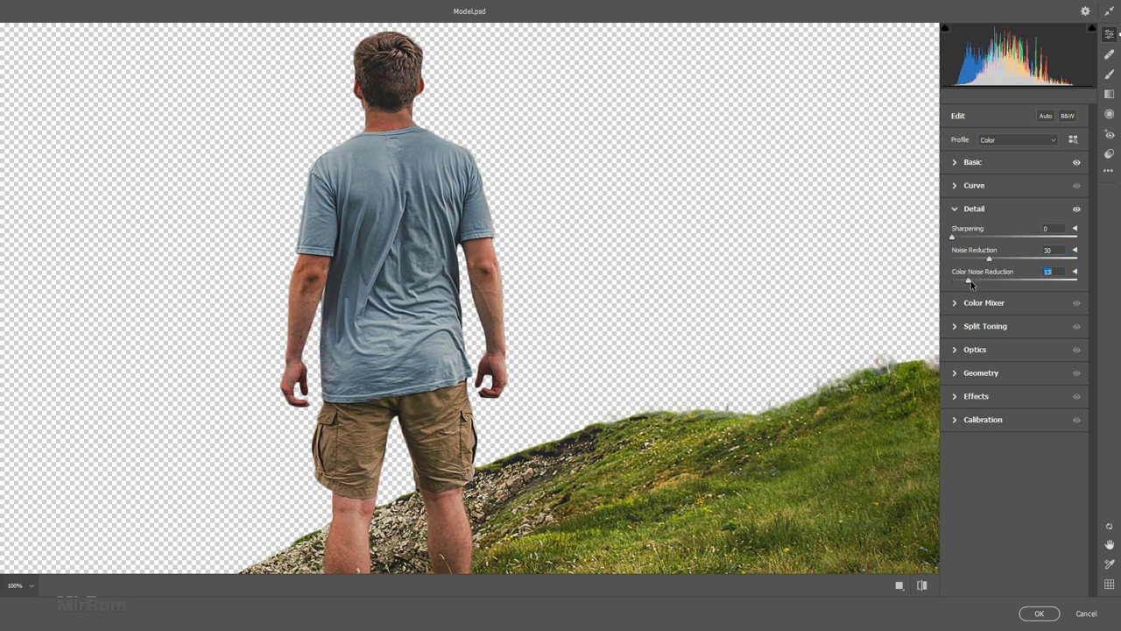
{"action": "left_click", "coordinate": [956, 209]}
Step: Lower the yellow saturation in the Color Mixer and apply the filter
{"action": "left_click", "coordinate": [955, 233]}
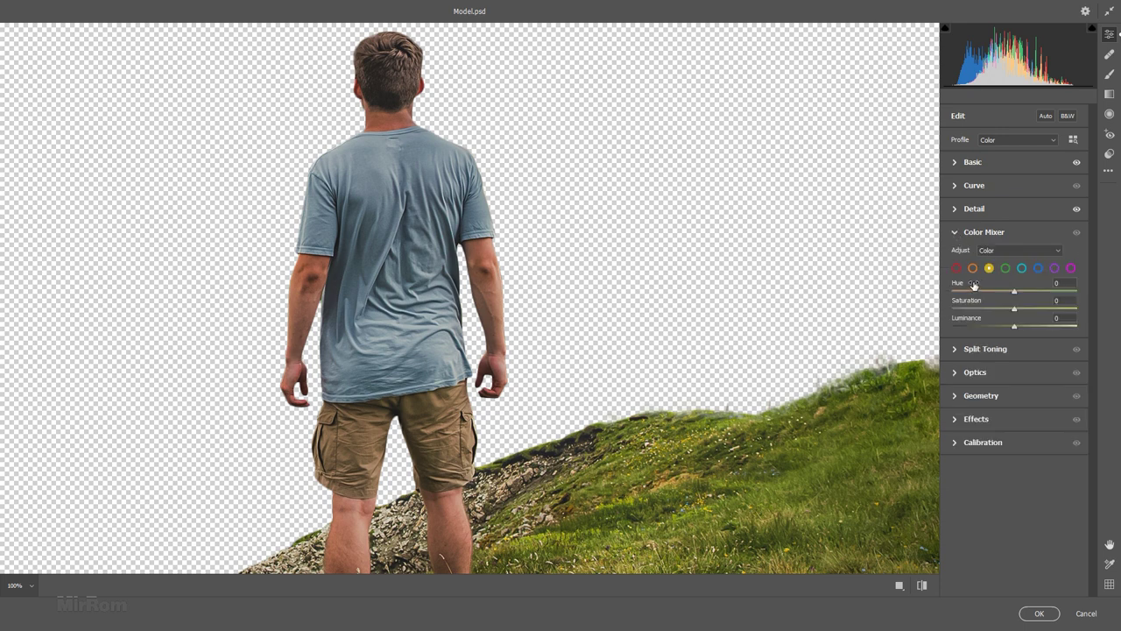
{"action": "left_click", "coordinate": [985, 251]}
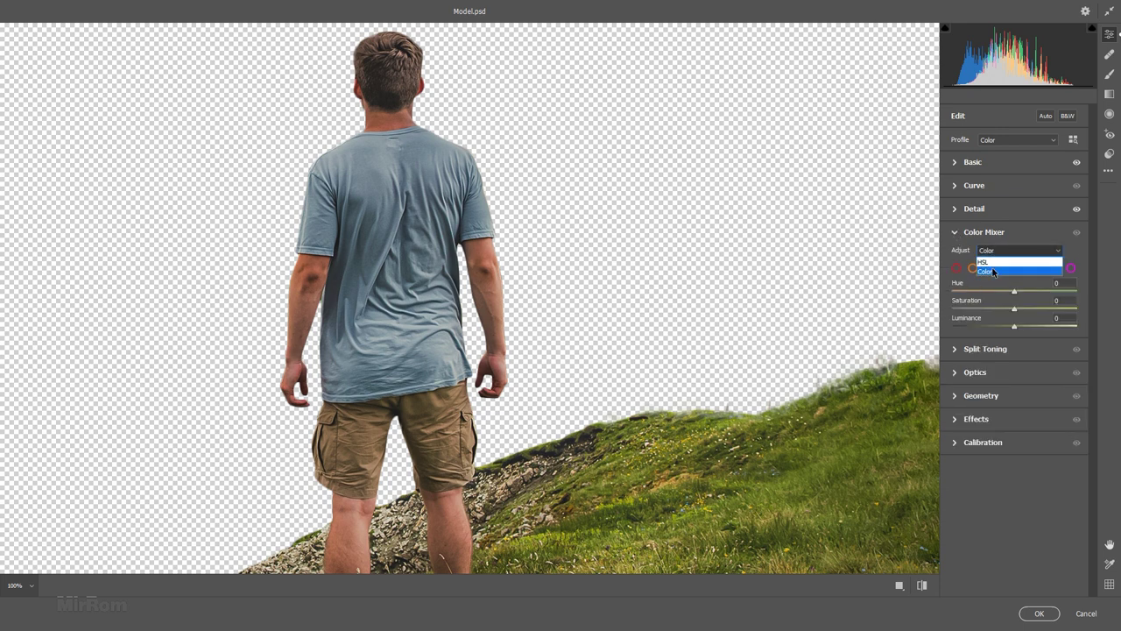
{"action": "left_click", "coordinate": [992, 267]}
{"action": "left_click", "coordinate": [1005, 268]}
{"action": "left_click", "coordinate": [989, 268]}
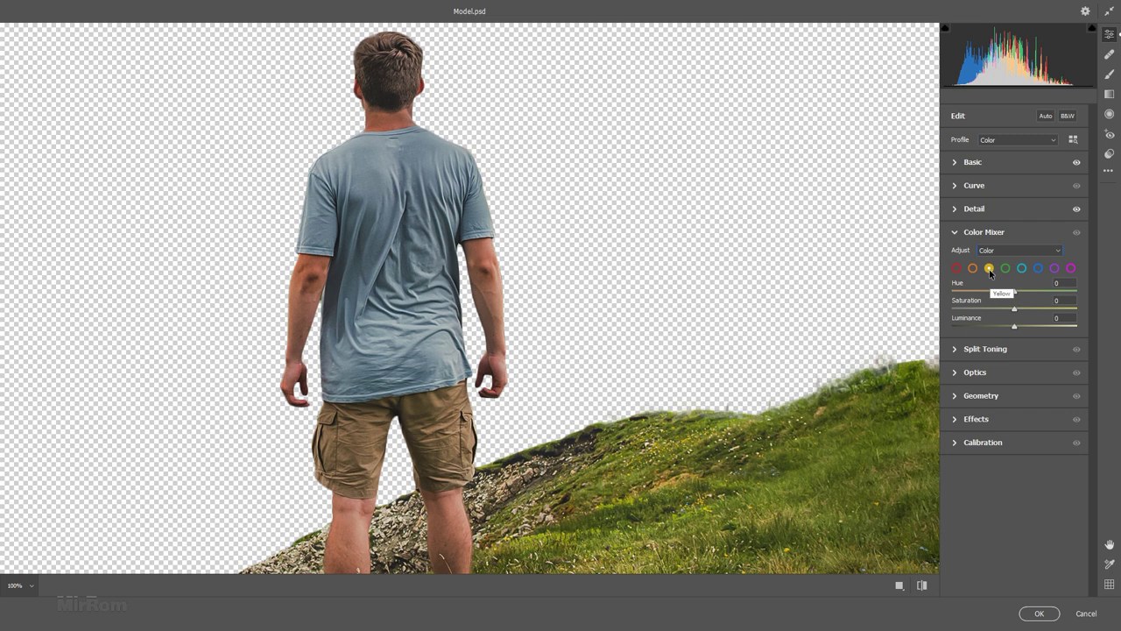
{"action": "left_click_drag", "start_coordinate": [1014, 309], "coordinate": [1005, 311]}
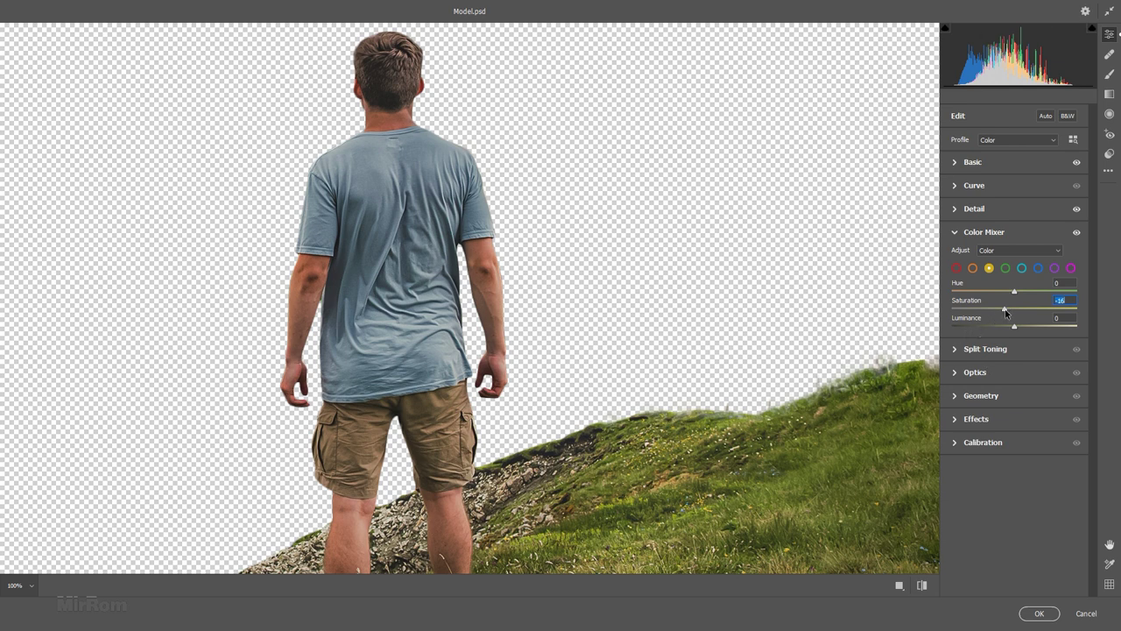
{"action": "left_click_drag", "start_coordinate": [1006, 312], "coordinate": [1004, 322]}
{"action": "left_click", "coordinate": [1037, 613]}
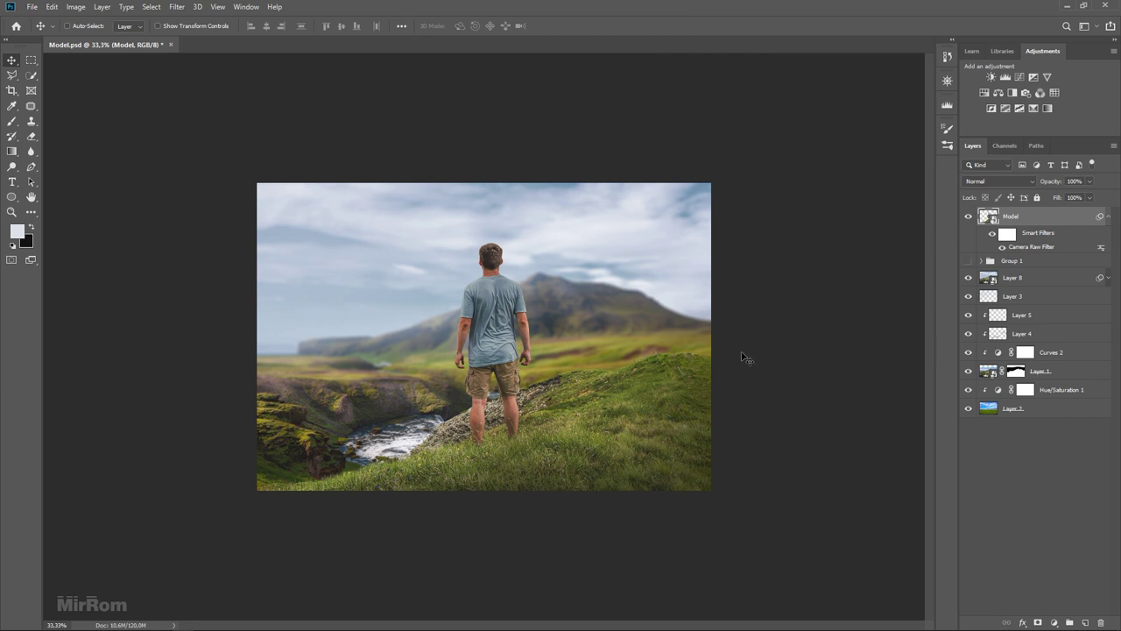
Step: Compare the filter on and off, then set orange saturation to -40 and reapply
{"action": "left_click", "coordinate": [1001, 248]}
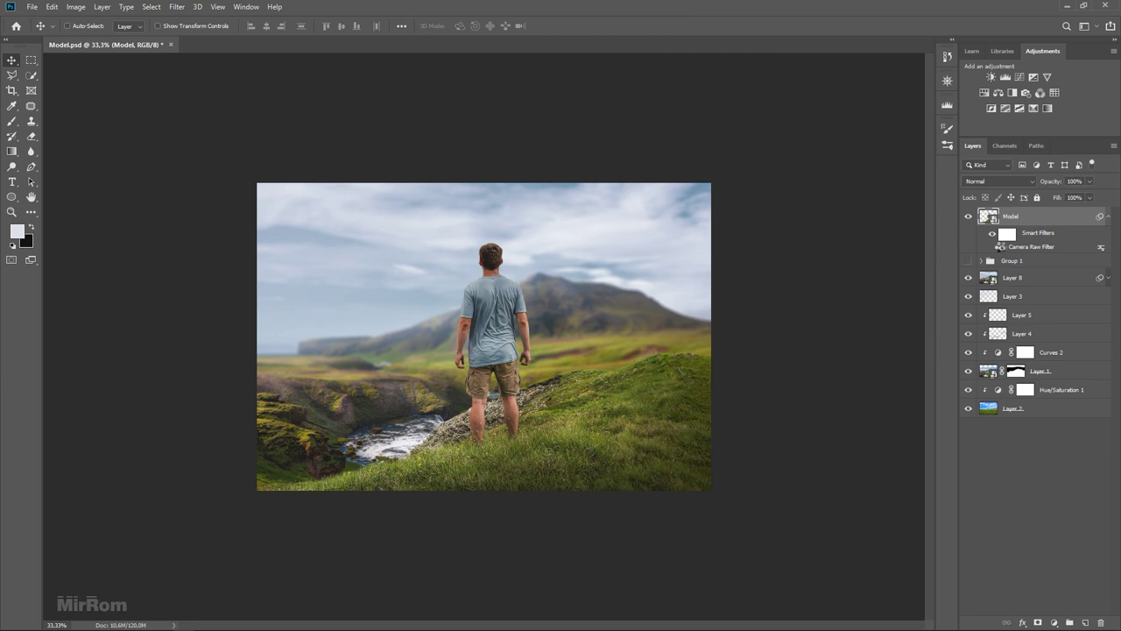
{"action": "left_click", "coordinate": [1001, 248]}
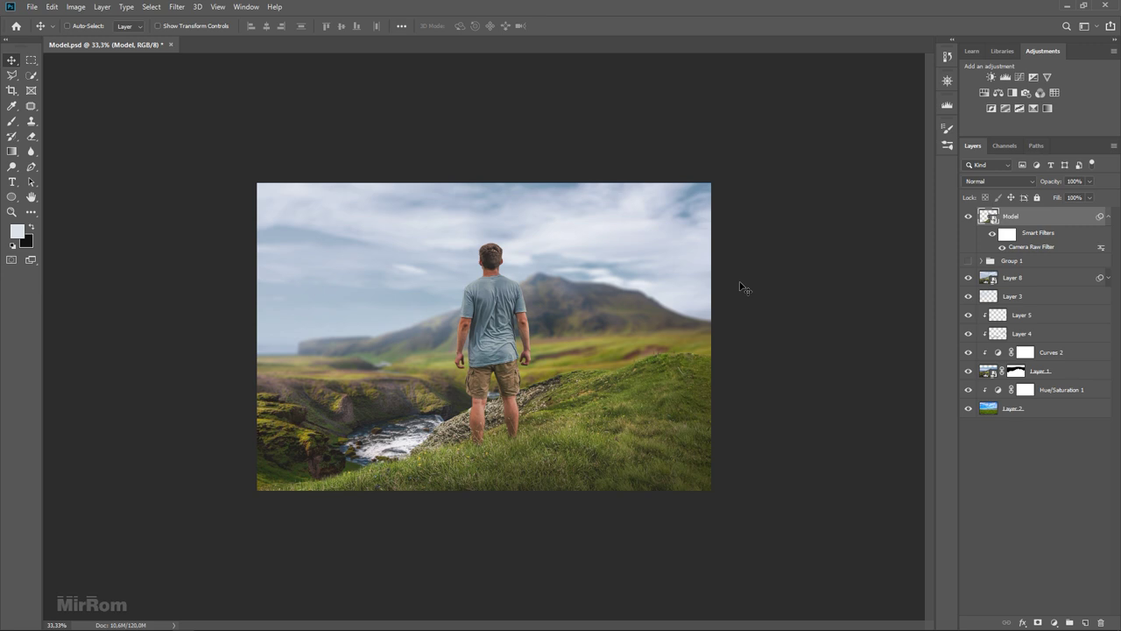
{"action": "double_click", "coordinate": [1038, 248]}
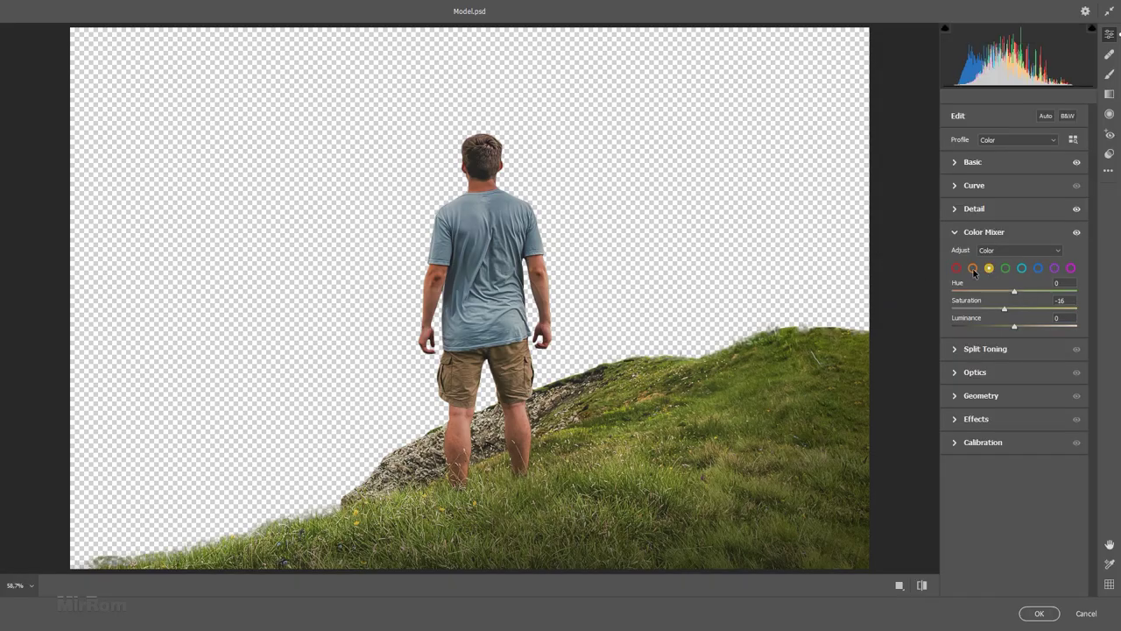
{"action": "left_click_drag", "start_coordinate": [1012, 311], "coordinate": [987, 313]}
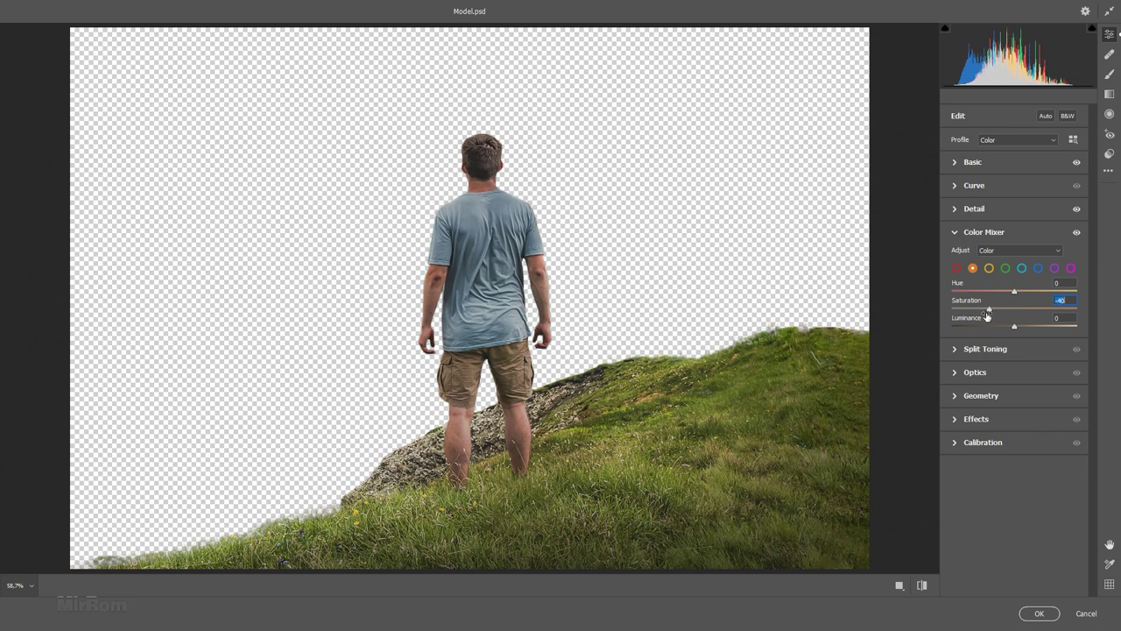
{"action": "left_click", "coordinate": [745, 395]}
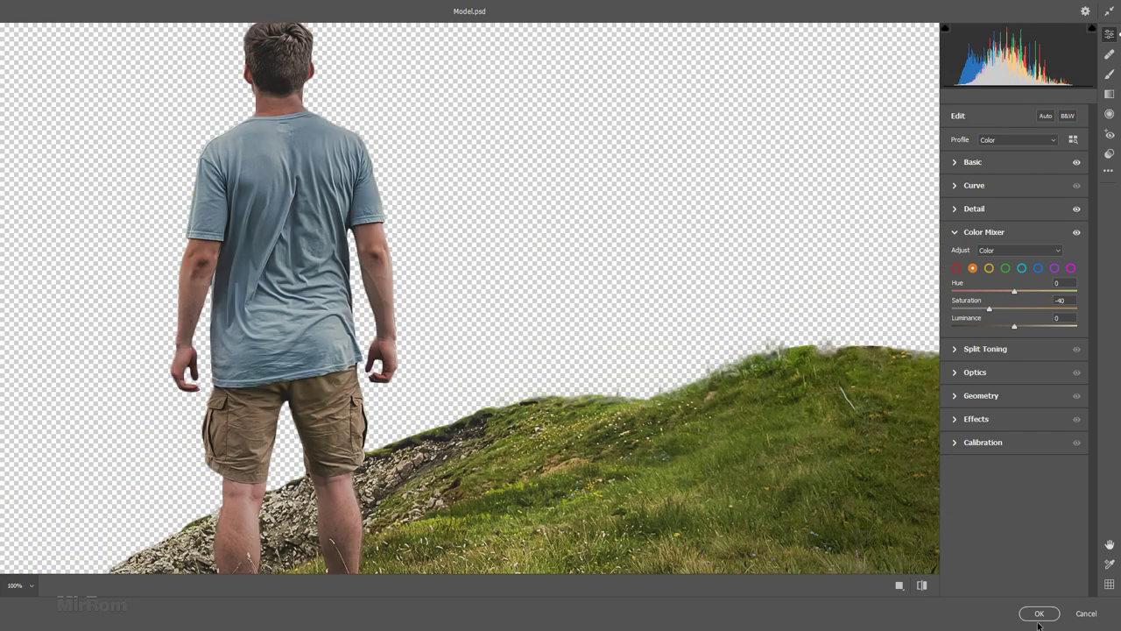
{"action": "left_click", "coordinate": [1039, 615]}
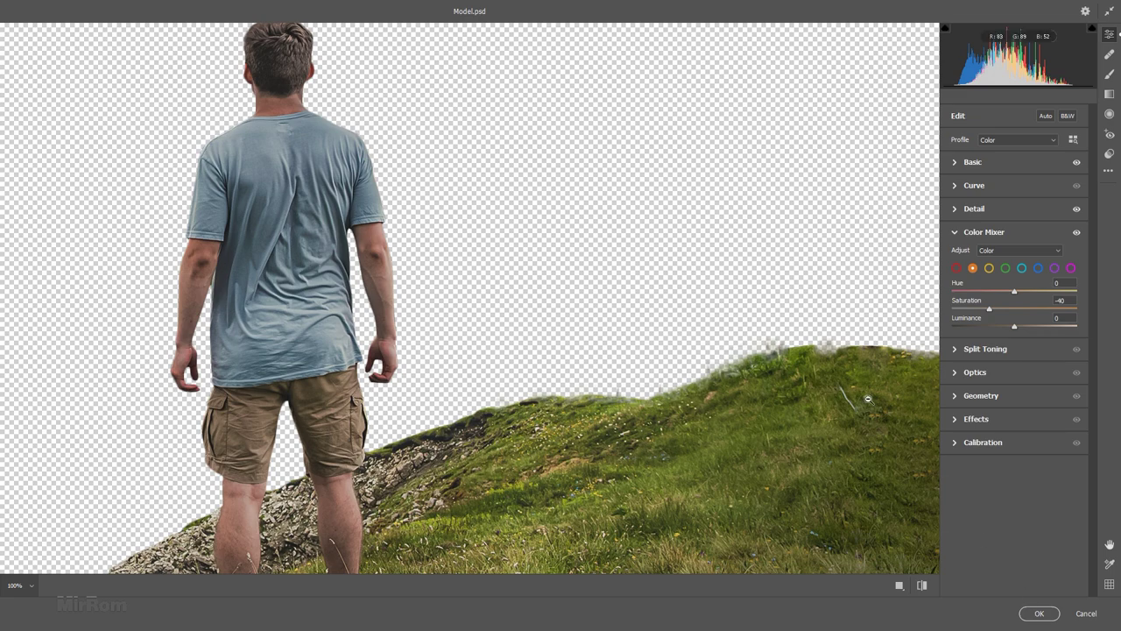
{"action": "left_click", "coordinate": [1038, 613]}
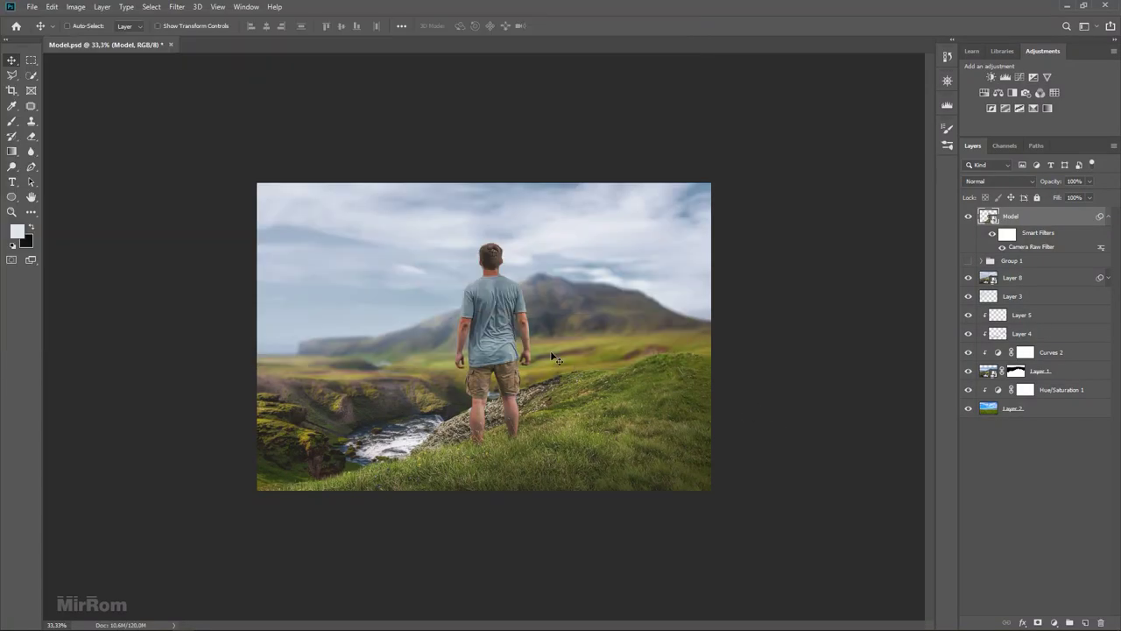
{"action": "key", "text": "ctrl+plus"}
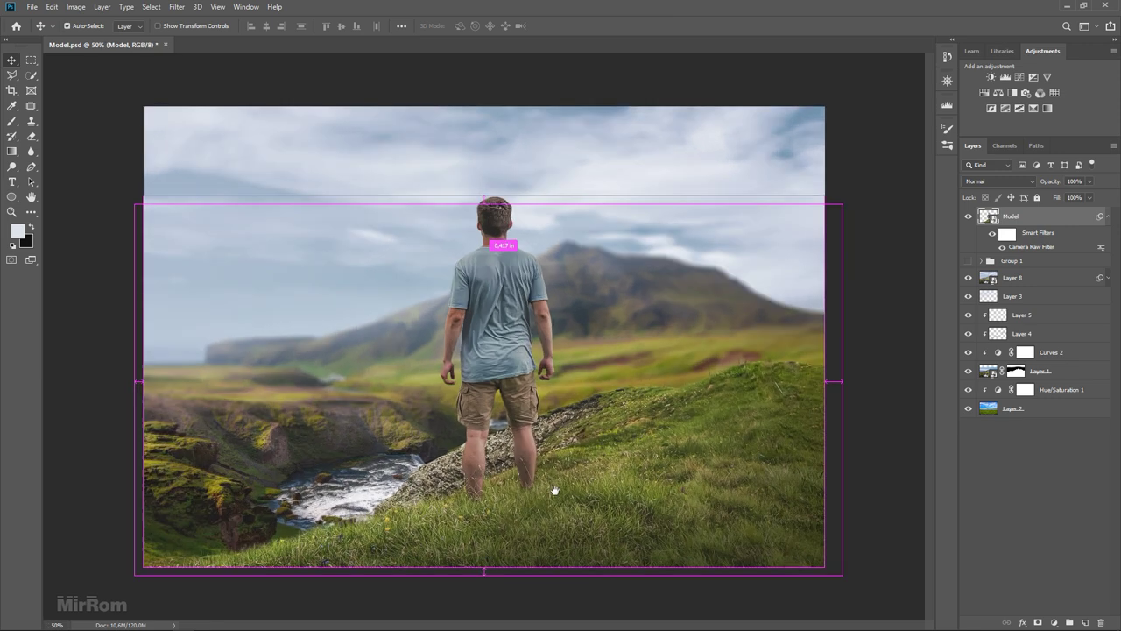
Step: Add a layer mask to Model, undo the trial black strokes, and show Group 1
{"action": "left_click", "coordinate": [1108, 217]}
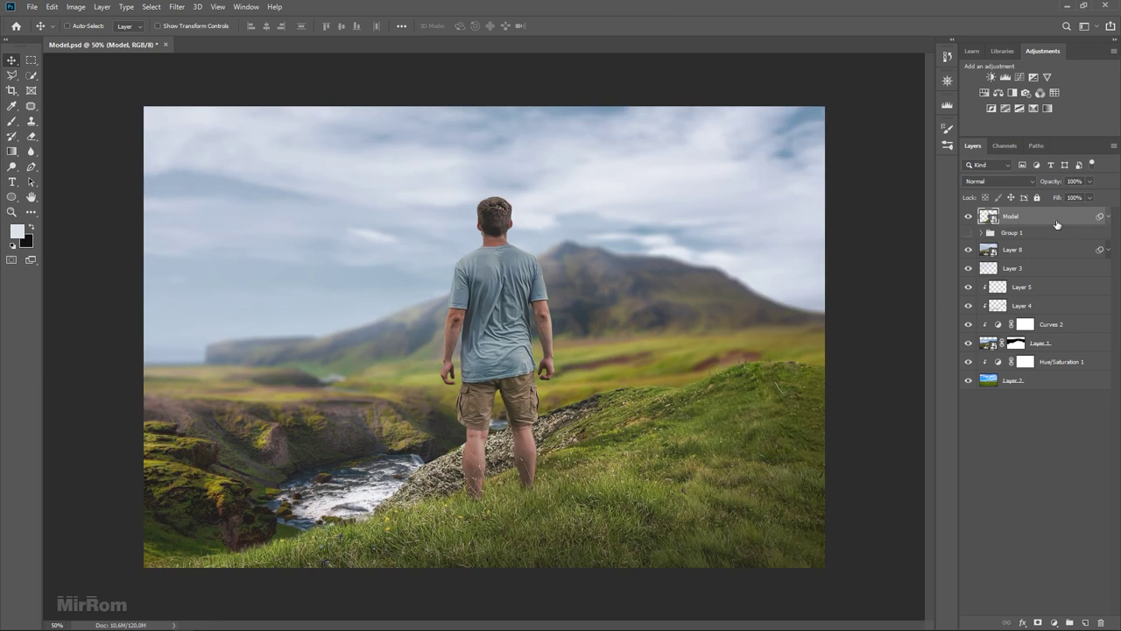
{"action": "left_click", "coordinate": [1038, 622]}
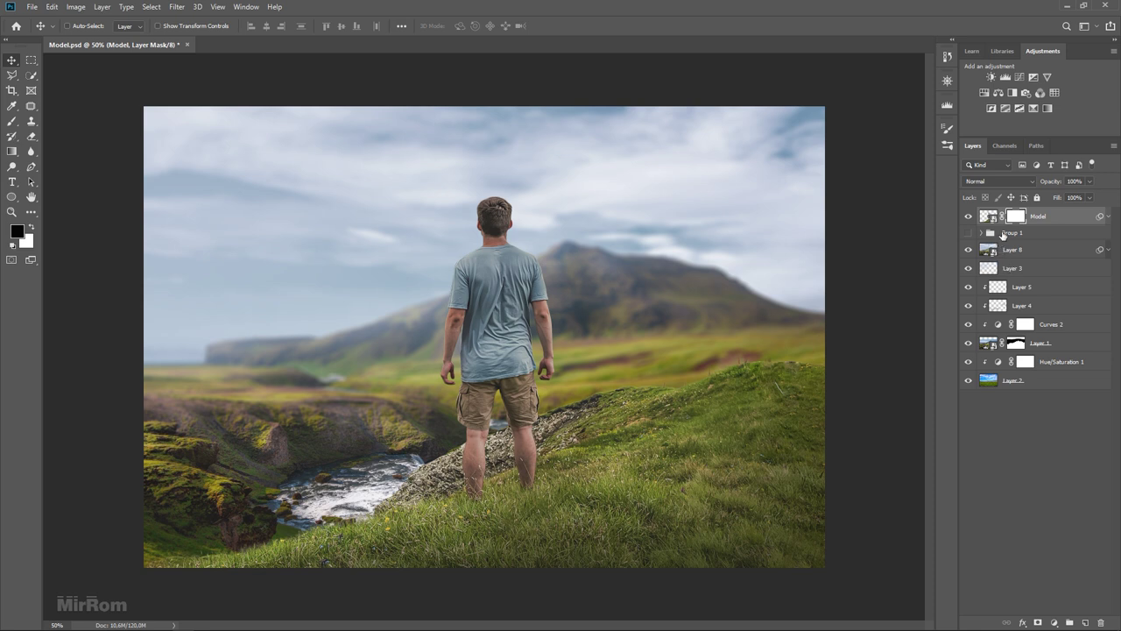
{"action": "key", "text": "b"}
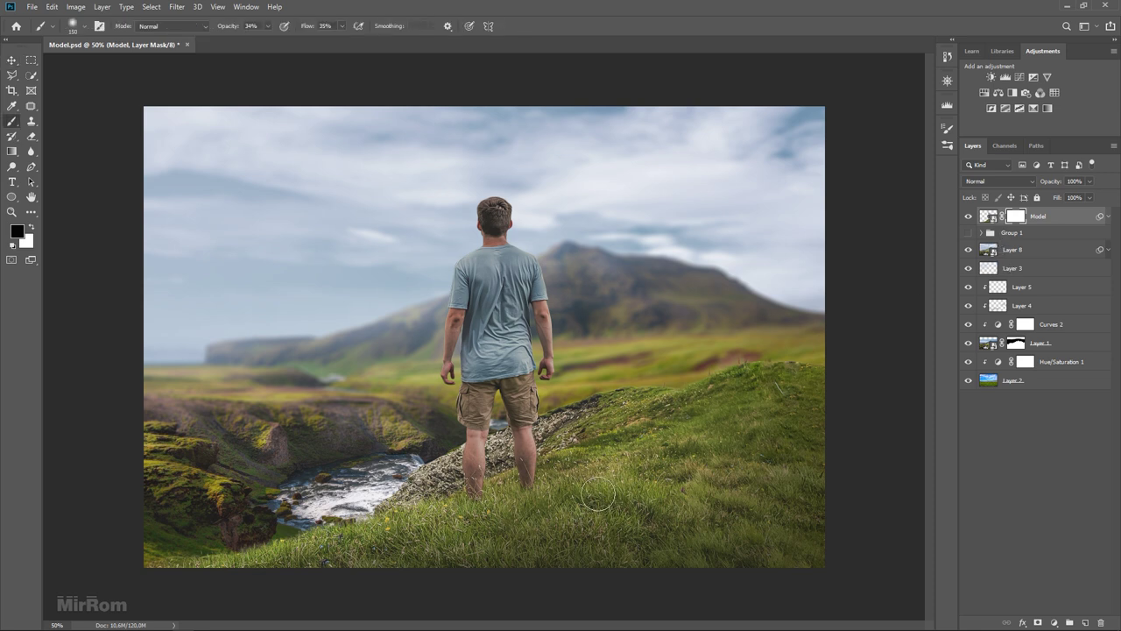
{"action": "left_click_drag", "start_coordinate": [220, 29], "coordinate": [368, 28]}
{"action": "left_click_drag", "start_coordinate": [525, 521], "coordinate": [665, 534]}
{"action": "key", "text": "ctrl+z"}
{"action": "key", "text": "v"}
{"action": "left_click", "coordinate": [969, 233]}
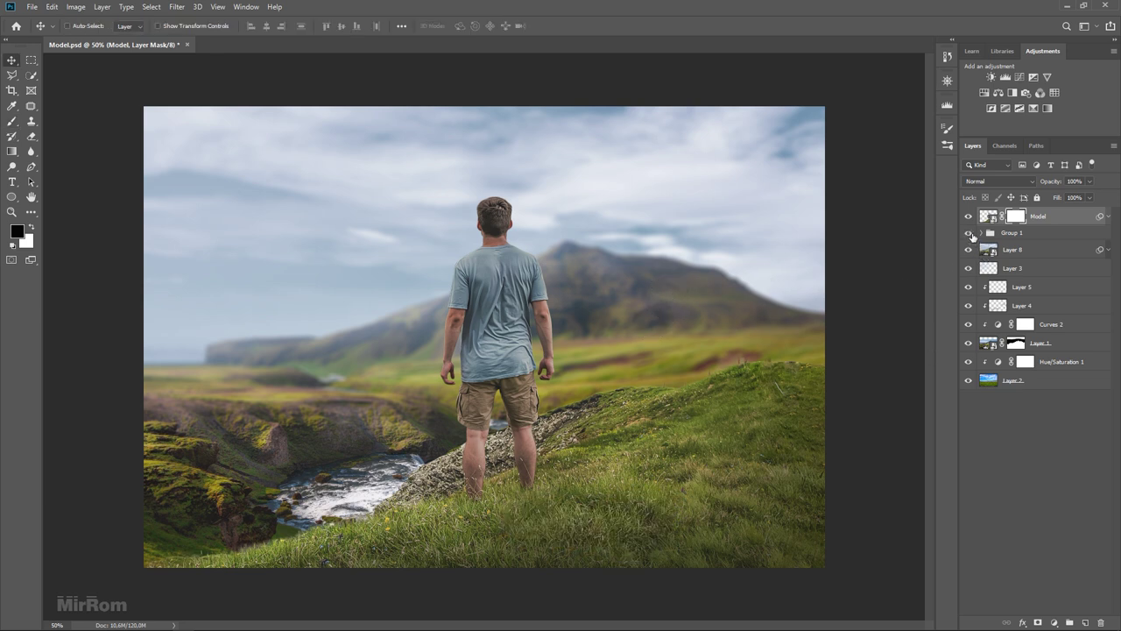
Step: Set a 400 px brush and zoom in on the grass around the feet
{"action": "key", "text": "b"}
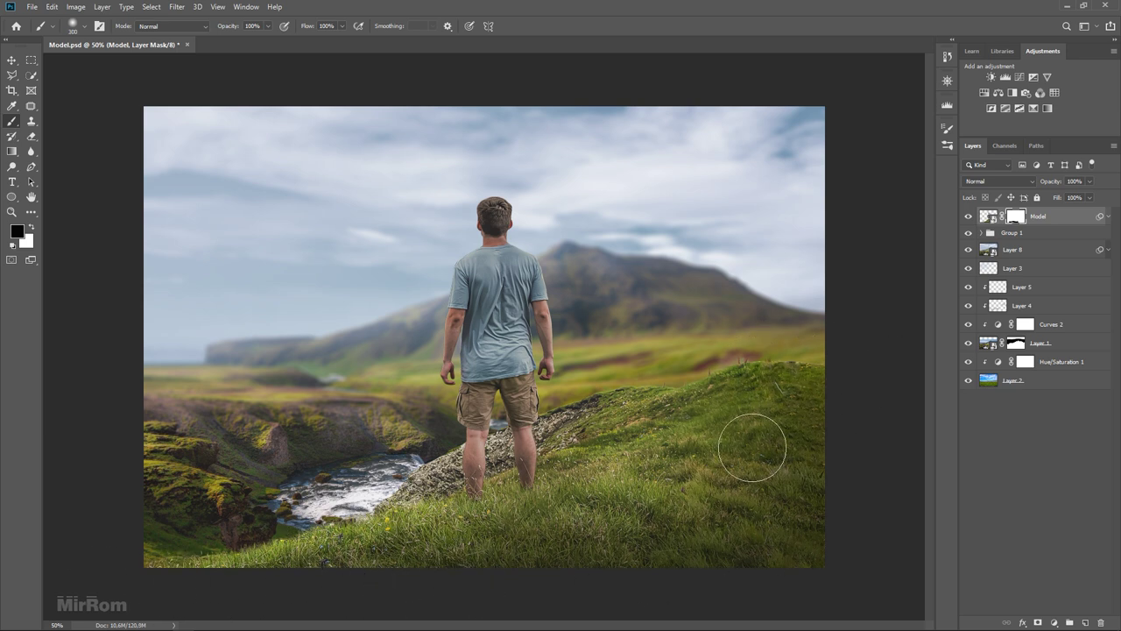
{"action": "key", "text": "bracketright"}
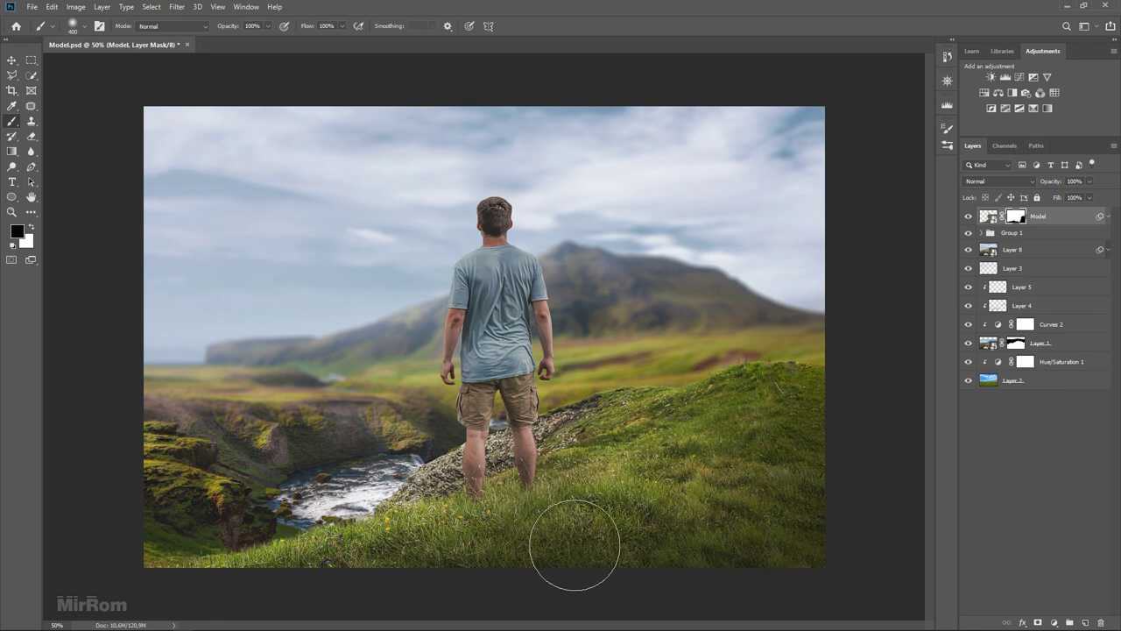
{"action": "key", "text": "ctrl+plus"}
{"action": "scroll", "coordinate": [560, 491], "scroll_direction": "down", "scroll_amount": 1}
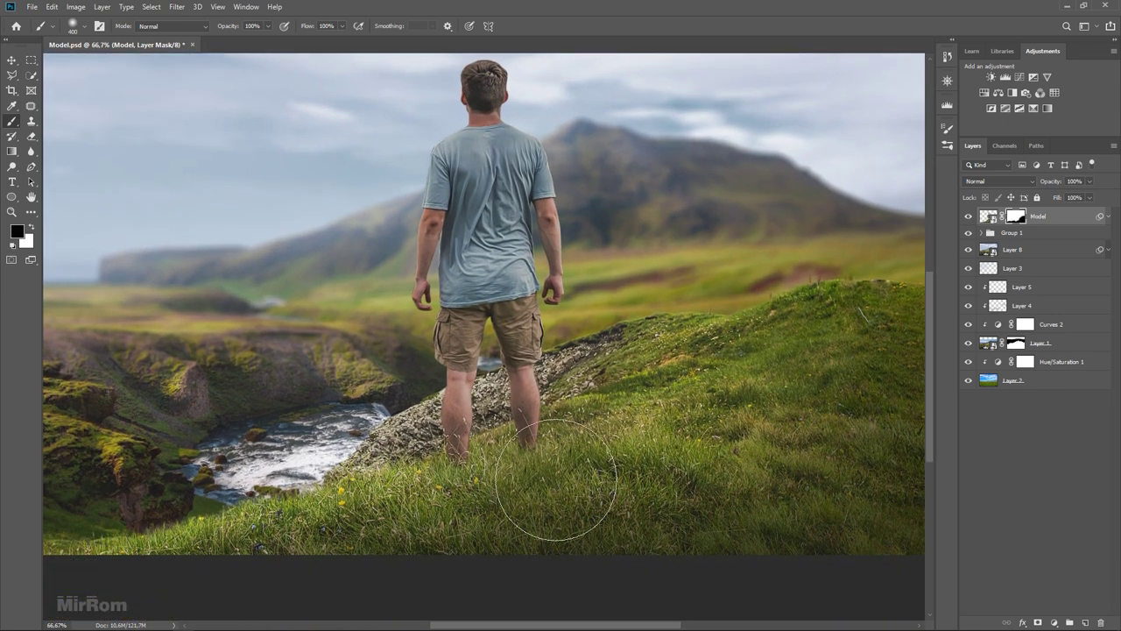
{"action": "key", "text": "v"}
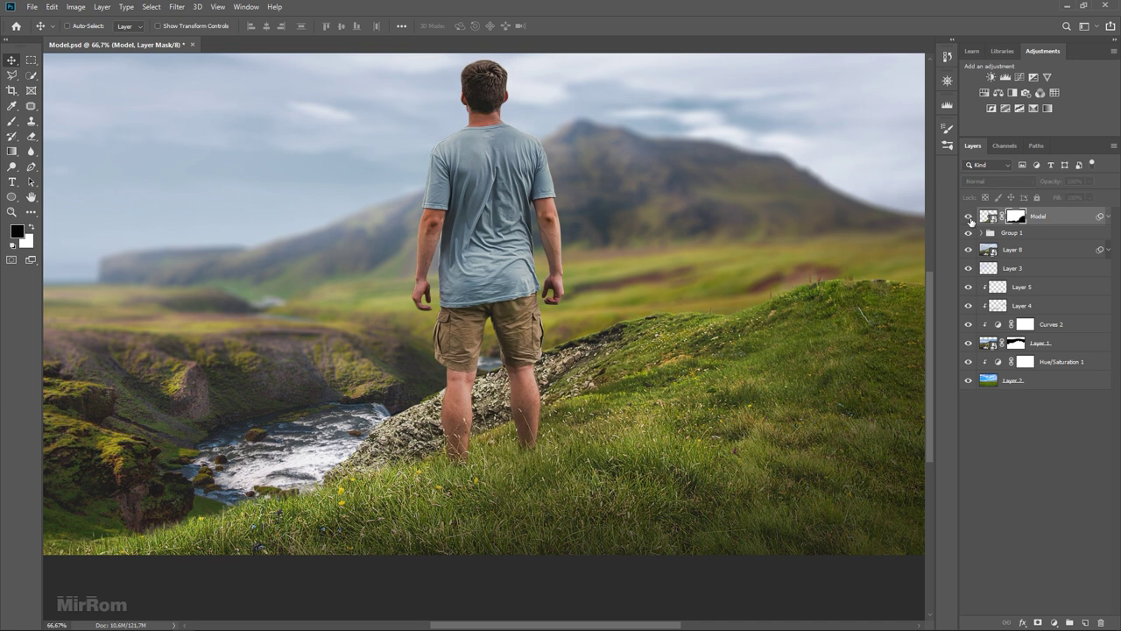
Step: Load channel Sel1 inverted, selecting everything except the man
{"action": "left_click", "coordinate": [152, 6]}
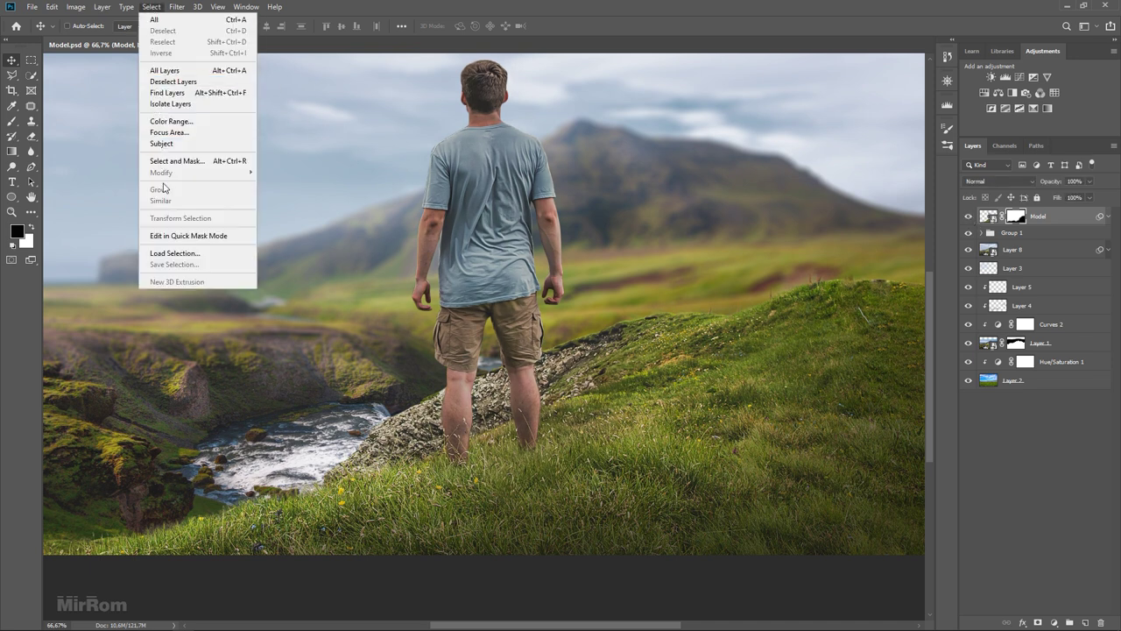
{"action": "left_click", "coordinate": [228, 260]}
{"action": "left_click", "coordinate": [517, 192]}
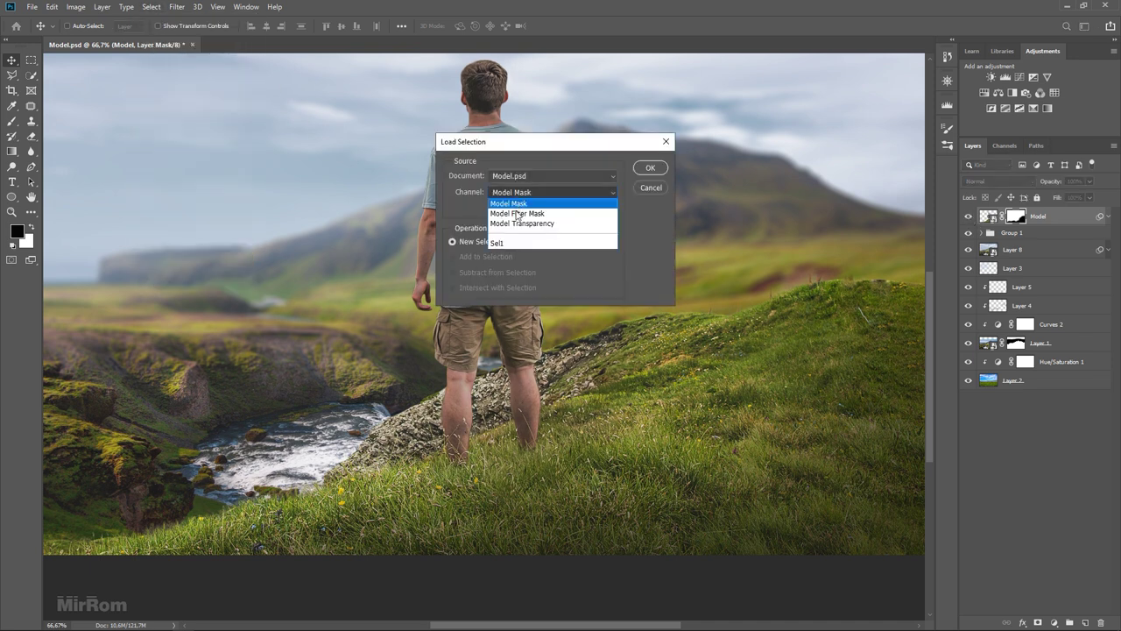
{"action": "left_click", "coordinate": [516, 245]}
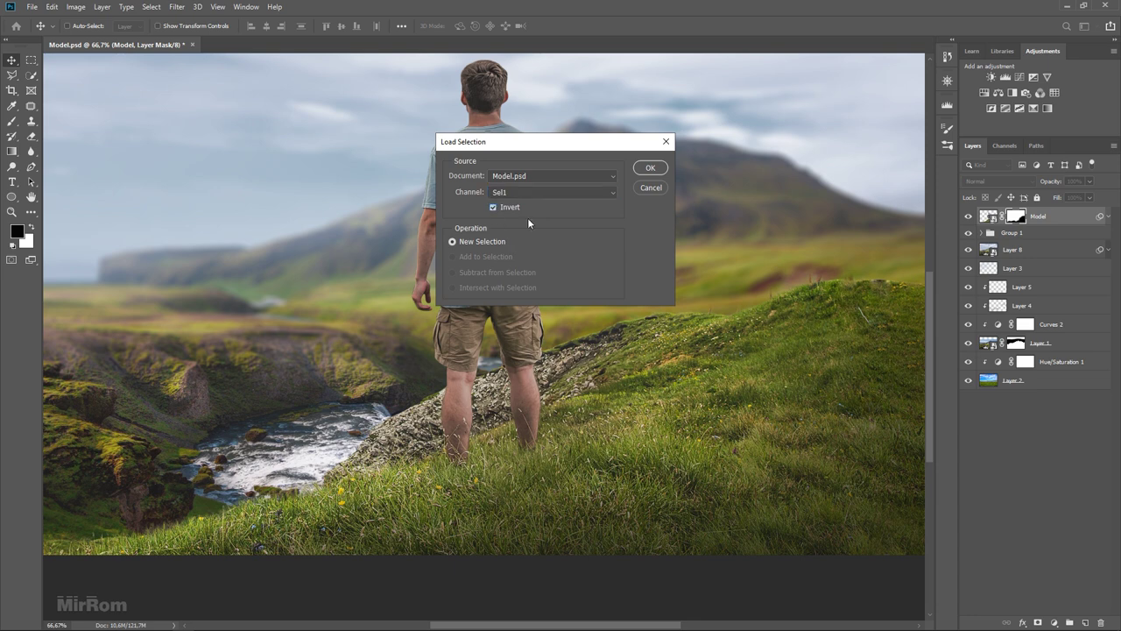
{"action": "left_click", "coordinate": [647, 168]}
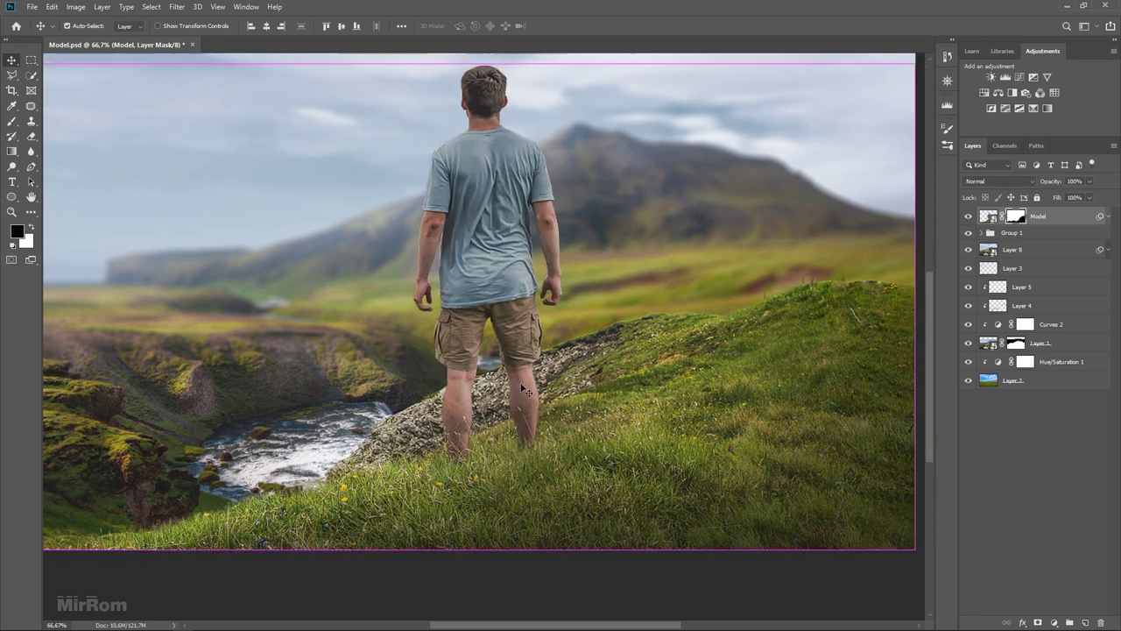
Step: Paint black on the Model mask with 150–300 px brushes, deselect, and target the layer pixels
{"action": "key", "text": "ctrl+minus"}
{"action": "key", "text": "b"}
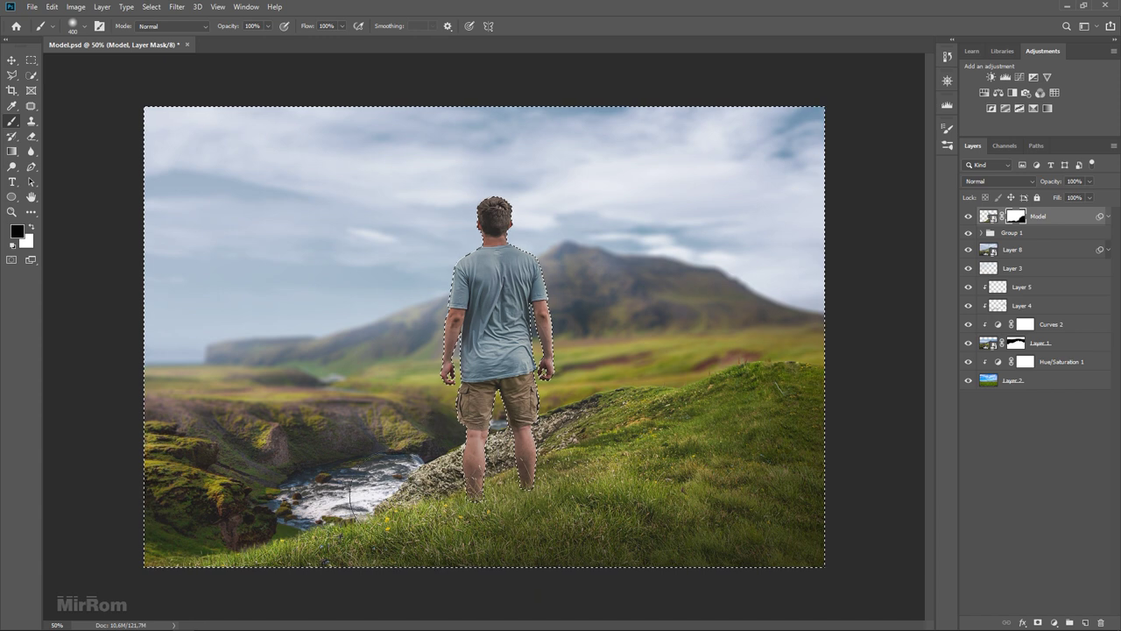
{"action": "key", "text": "bracketleft"}
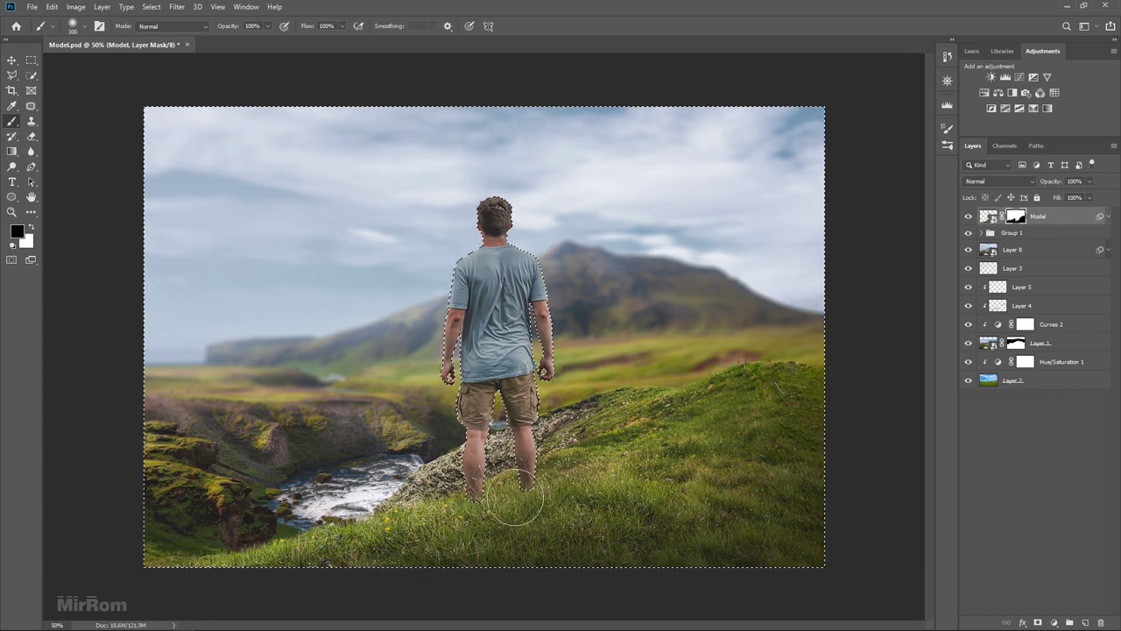
{"action": "key", "text": "bracketleft"}
{"action": "key", "text": "bracketleft"}
{"action": "key", "text": "bracketleft"}
{"action": "key", "text": "bracketright"}
{"action": "key", "text": "bracketright"}
{"action": "key", "text": "bracketright"}
{"action": "key", "text": "bracketright"}
{"action": "key", "text": "bracketright"}
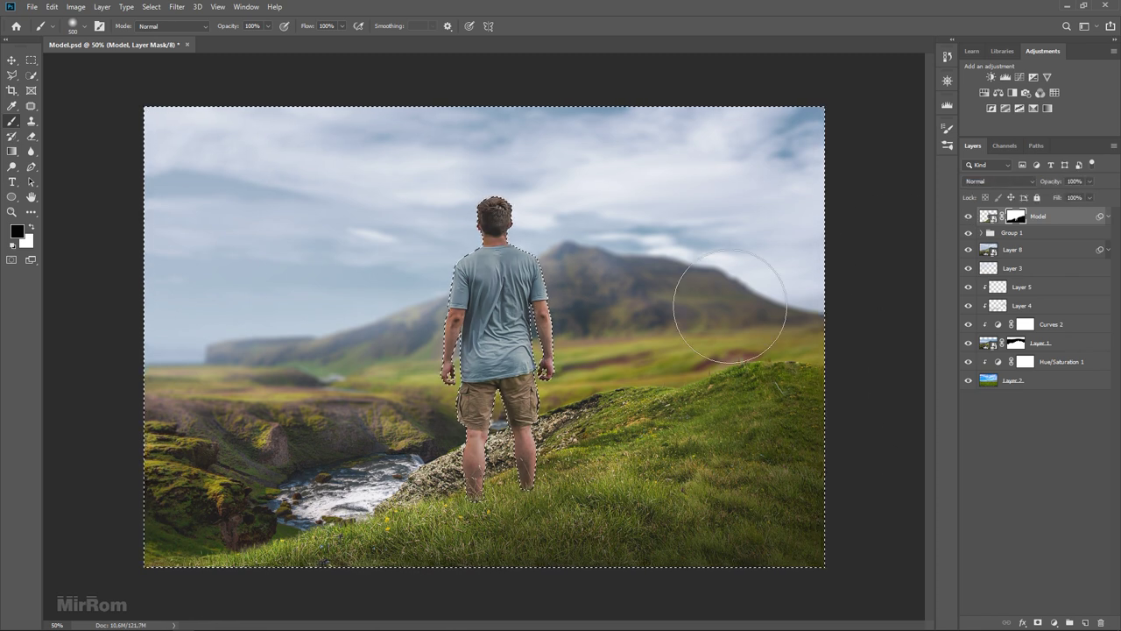
{"action": "key", "text": "ctrl+d"}
{"action": "key", "text": "v"}
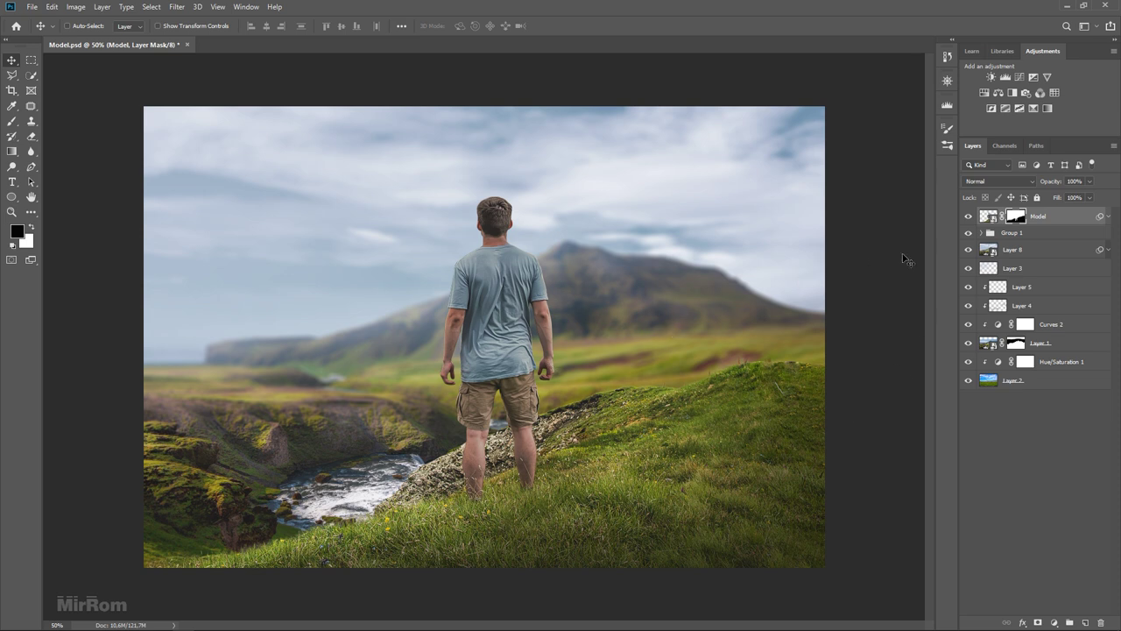
{"action": "left_click", "coordinate": [988, 216]}
Step: Add a Gradient fill layer above Model
{"action": "left_click", "coordinate": [1056, 622]}
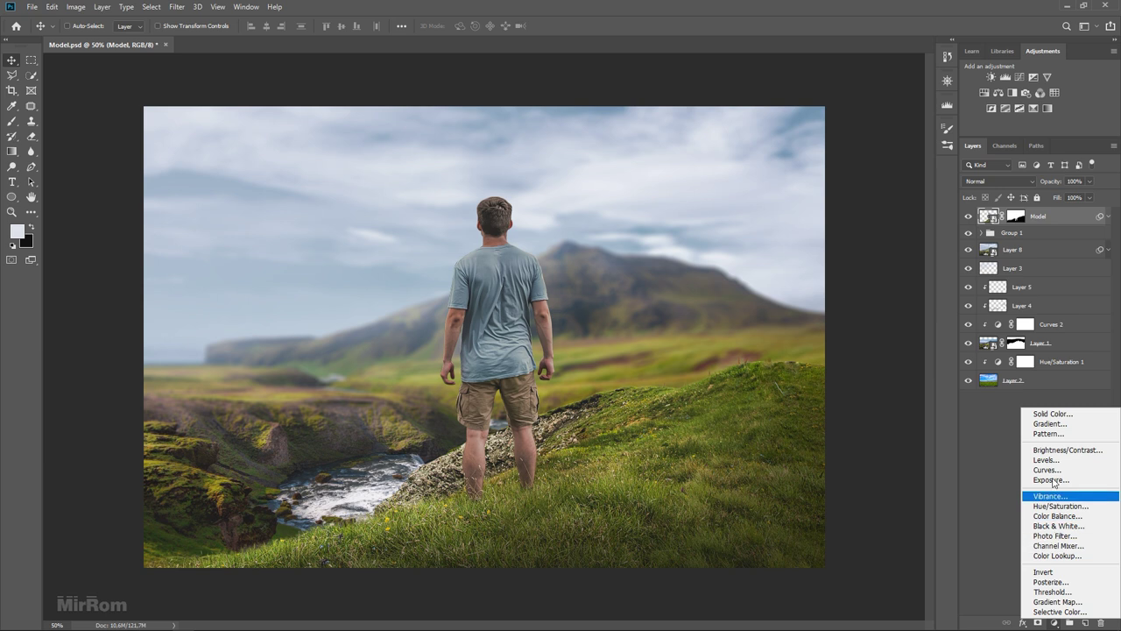
{"action": "left_click", "coordinate": [1047, 424]}
{"action": "left_click_drag", "start_coordinate": [359, 146], "coordinate": [647, 133]}
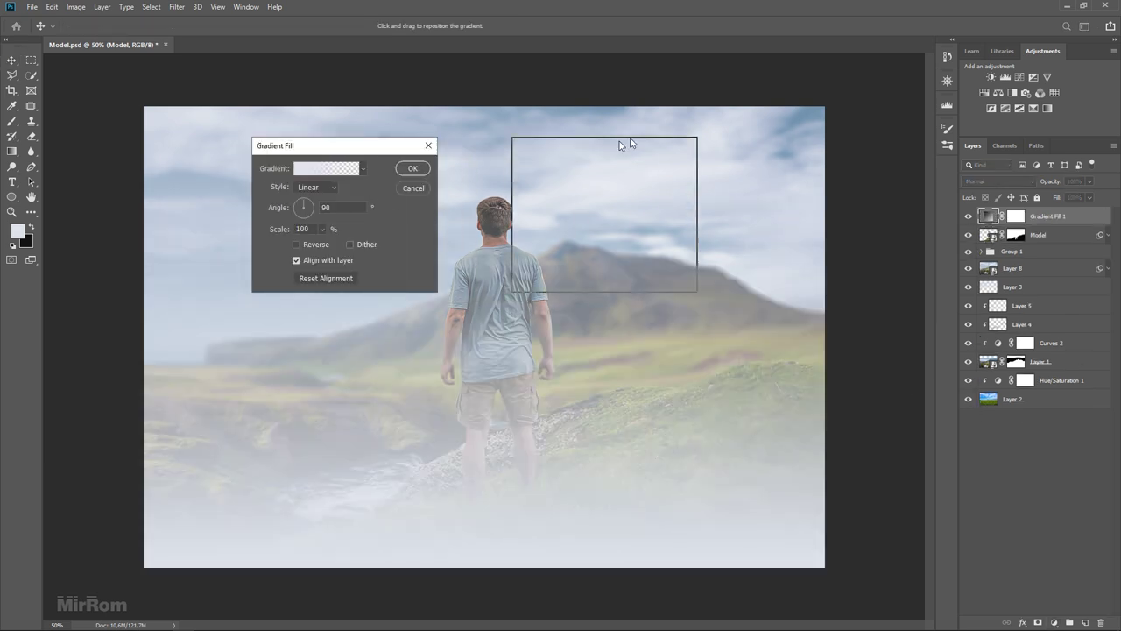
{"action": "left_click", "coordinate": [620, 163]}
Step: Set the gradient's left colour stop to peach #fbd6b2
{"action": "left_click", "coordinate": [511, 298]}
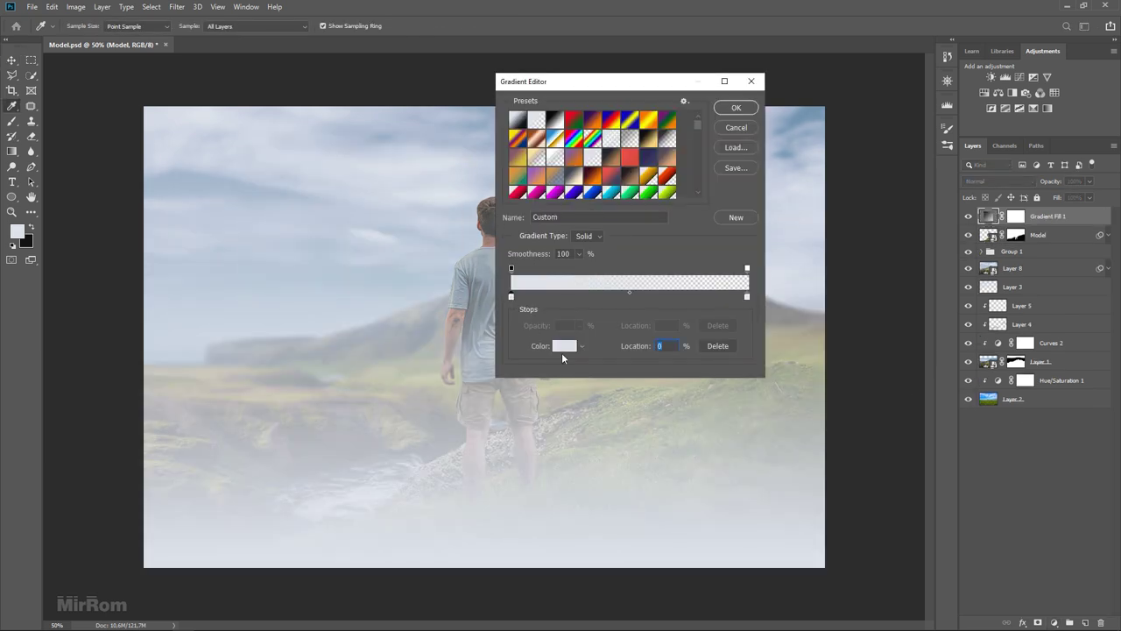
{"action": "left_click", "coordinate": [563, 347]}
{"action": "left_click_drag", "start_coordinate": [648, 374], "coordinate": [655, 366]}
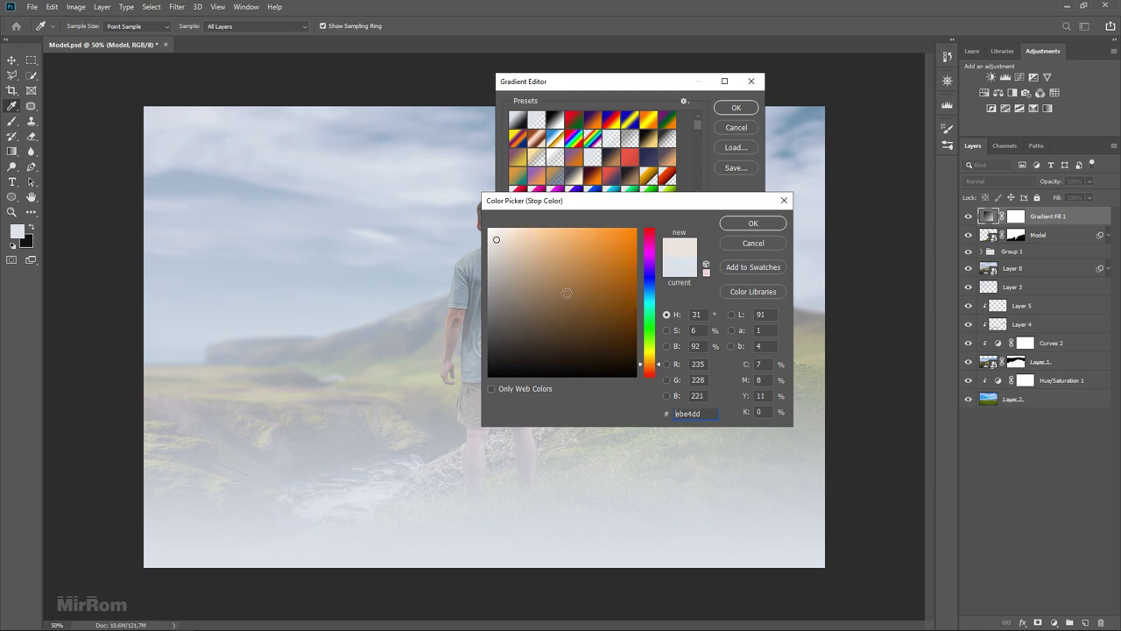
{"action": "left_click_drag", "start_coordinate": [567, 292], "coordinate": [527, 230]}
{"action": "type", "text": "fbd6b2"}
{"action": "left_click", "coordinate": [749, 224]}
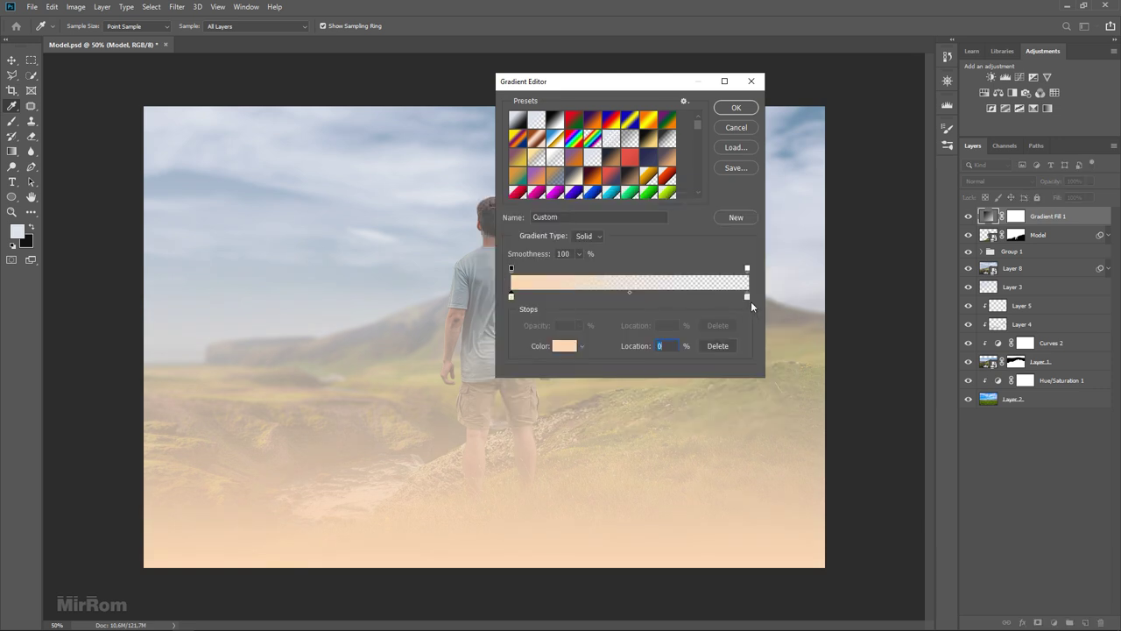
Step: Try a lighter hex value for the left stop, then cancel to keep #fbd6b2
{"action": "left_click", "coordinate": [570, 350]}
{"action": "key", "text": "ctrl+v"}
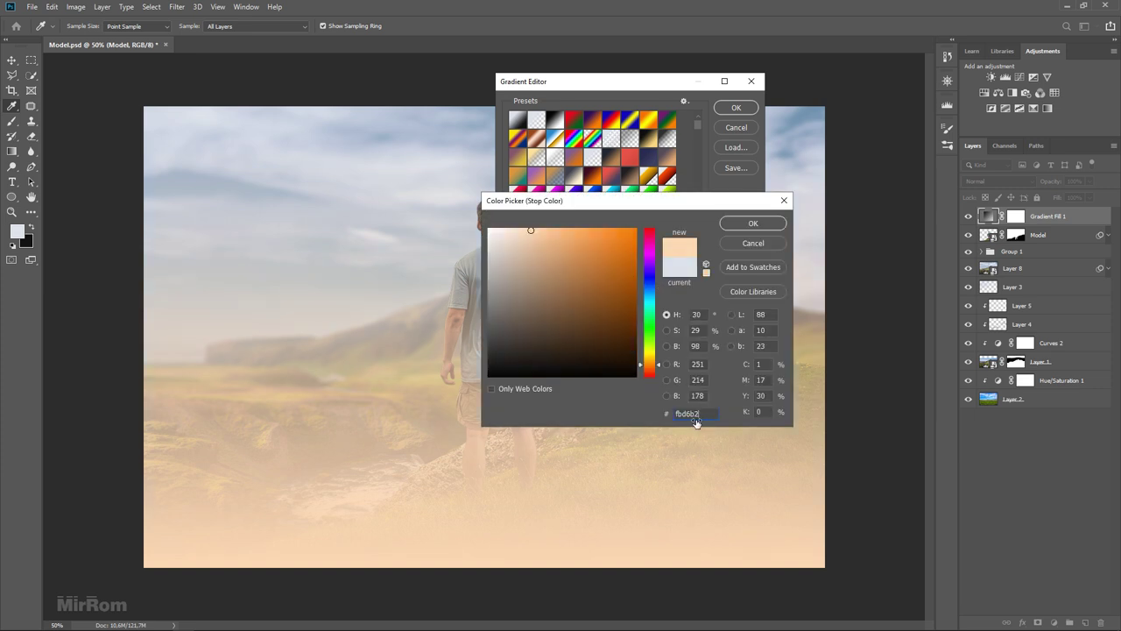
{"action": "left_click", "coordinate": [532, 227]}
{"action": "type", "text": "ffe6b2"}
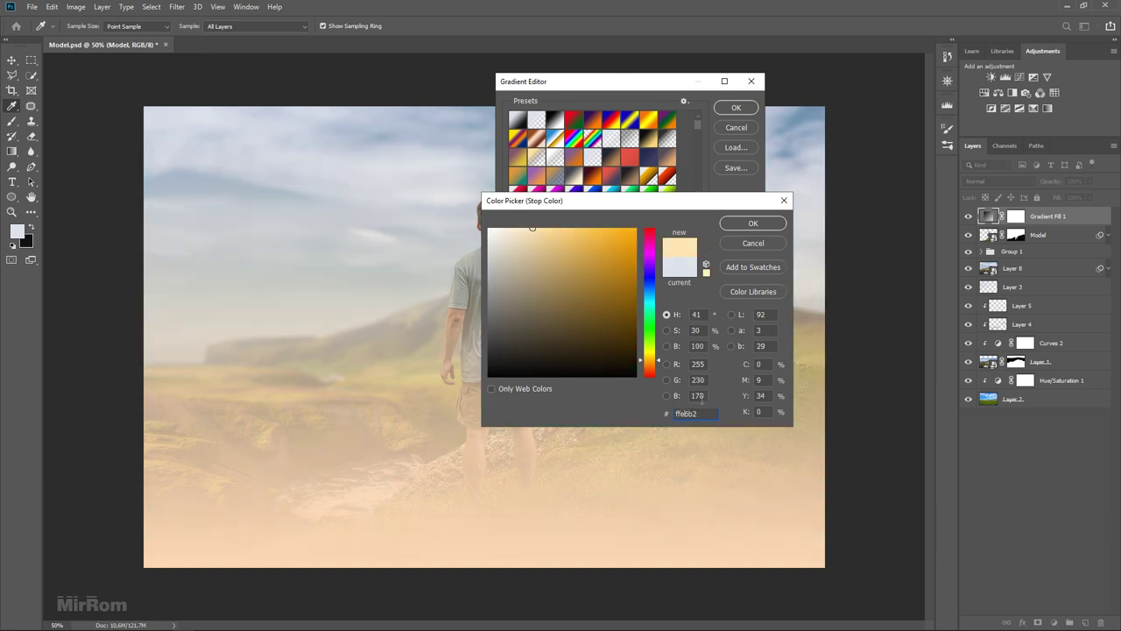
{"action": "key", "text": "BackSpace"}
{"action": "key", "text": "BackSpace"}
{"action": "key", "text": "BackSpace"}
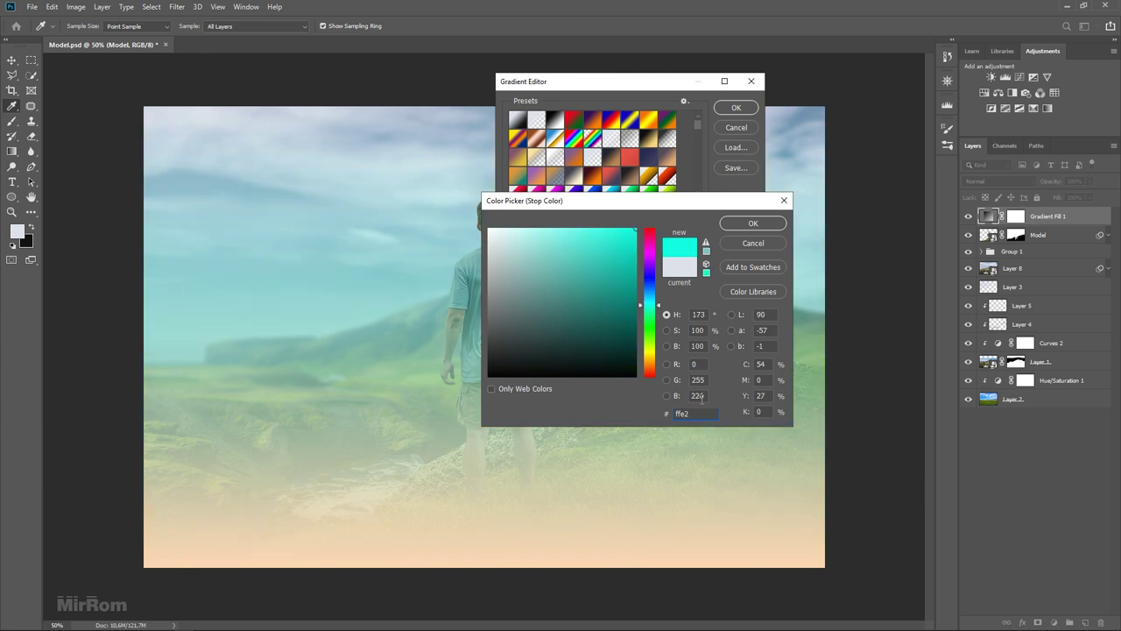
{"action": "type", "text": "82"}
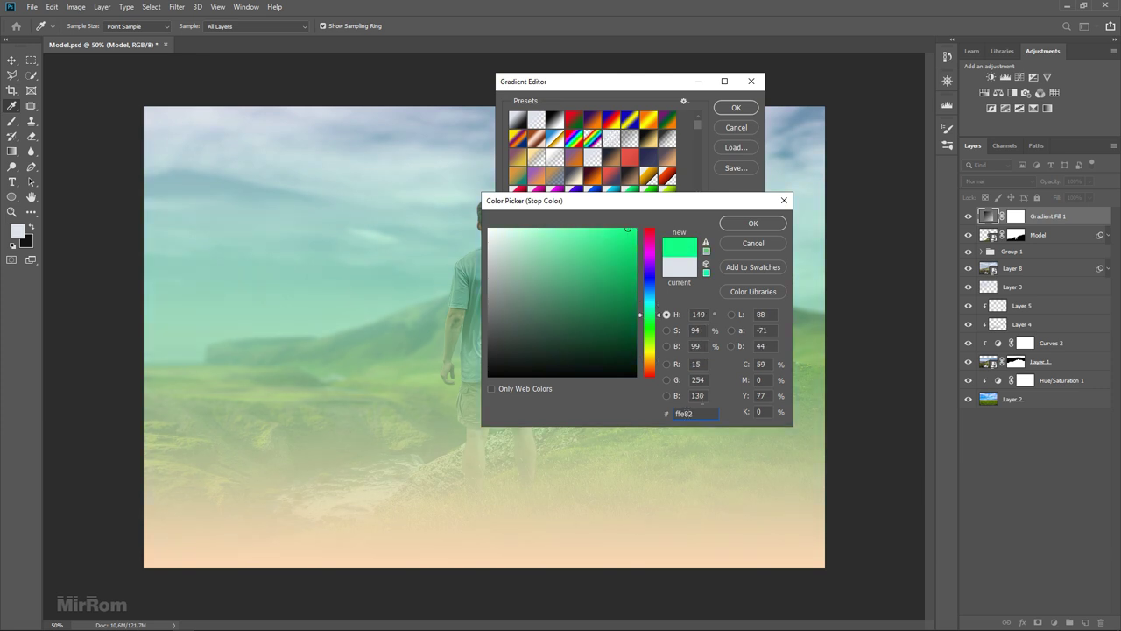
{"action": "type", "text": "d"}
{"action": "left_click", "coordinate": [753, 224]}
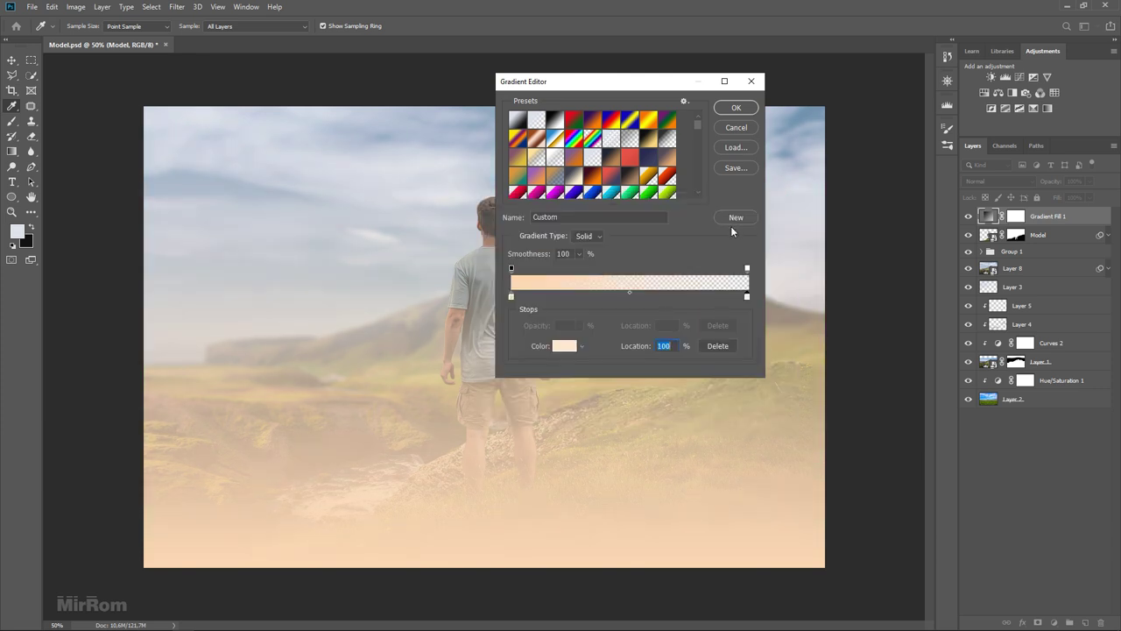
Step: Confirm the gradient with the transparent right stop and set the style to Radial
{"action": "left_click", "coordinate": [747, 268]}
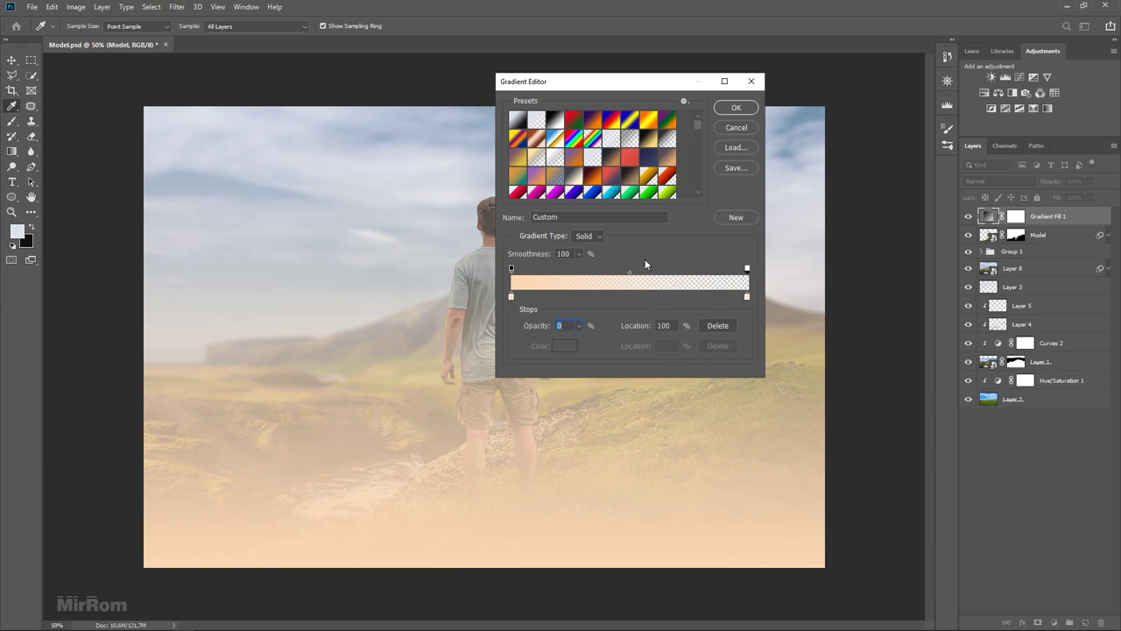
{"action": "left_click", "coordinate": [736, 107]}
{"action": "left_click", "coordinate": [604, 179]}
Step: Make the gradient radial, placed high in the upper-left sky at scale 124, and confirm
{"action": "left_click", "coordinate": [598, 195]}
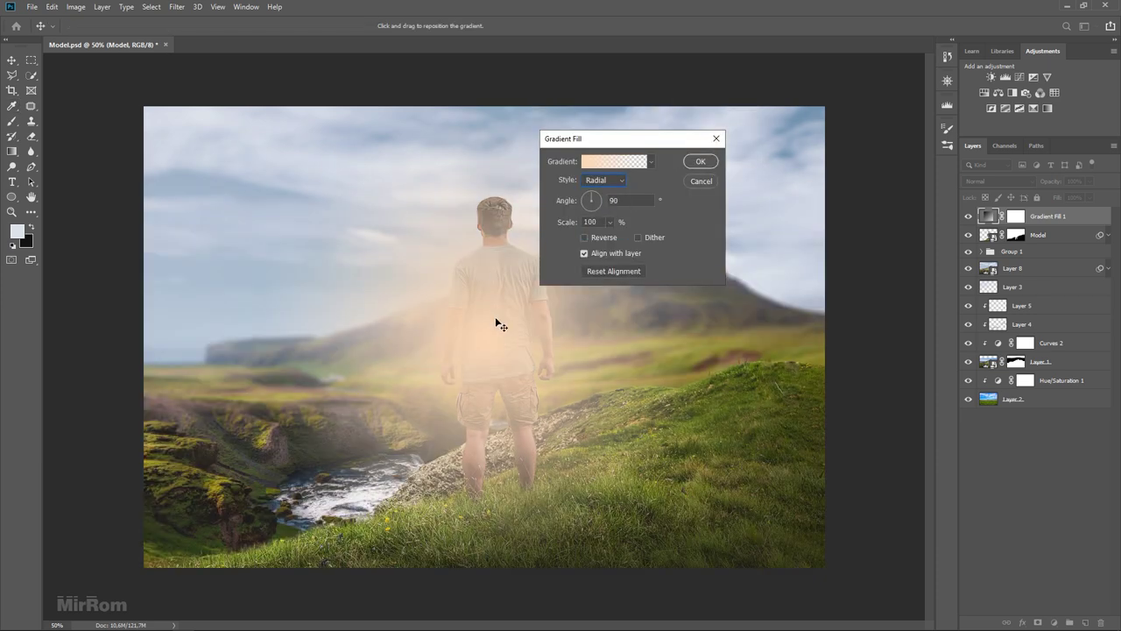
{"action": "left_click_drag", "start_coordinate": [496, 321], "coordinate": [242, 177]}
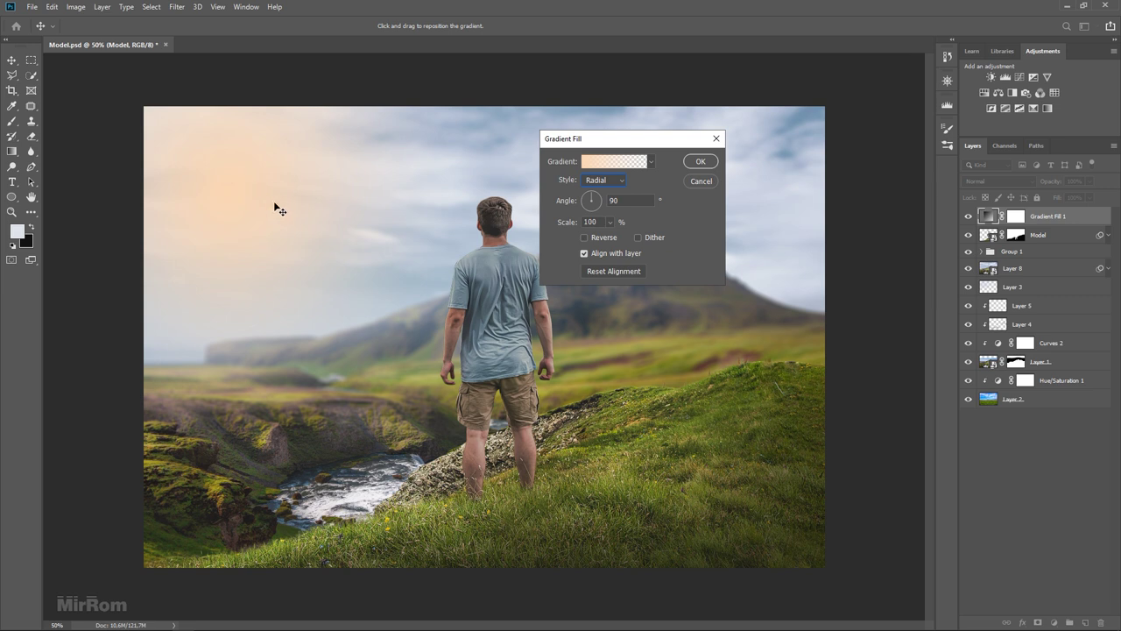
{"action": "left_click_drag", "start_coordinate": [562, 224], "coordinate": [601, 230]}
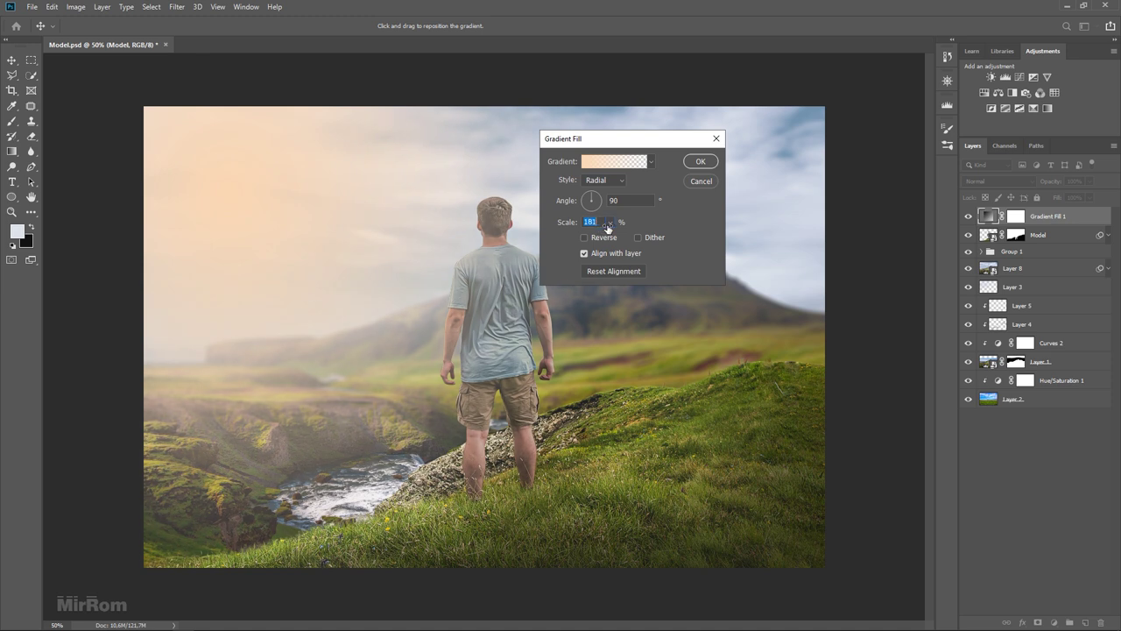
{"action": "mouse_move", "coordinate": [323, 250]}
{"action": "left_mouse_down"}
{"action": "mouse_move", "coordinate": [310, 220]}
{"action": "mouse_move", "coordinate": [325, 183]}
{"action": "mouse_move", "coordinate": [310, 189]}
{"action": "left_mouse_up"}
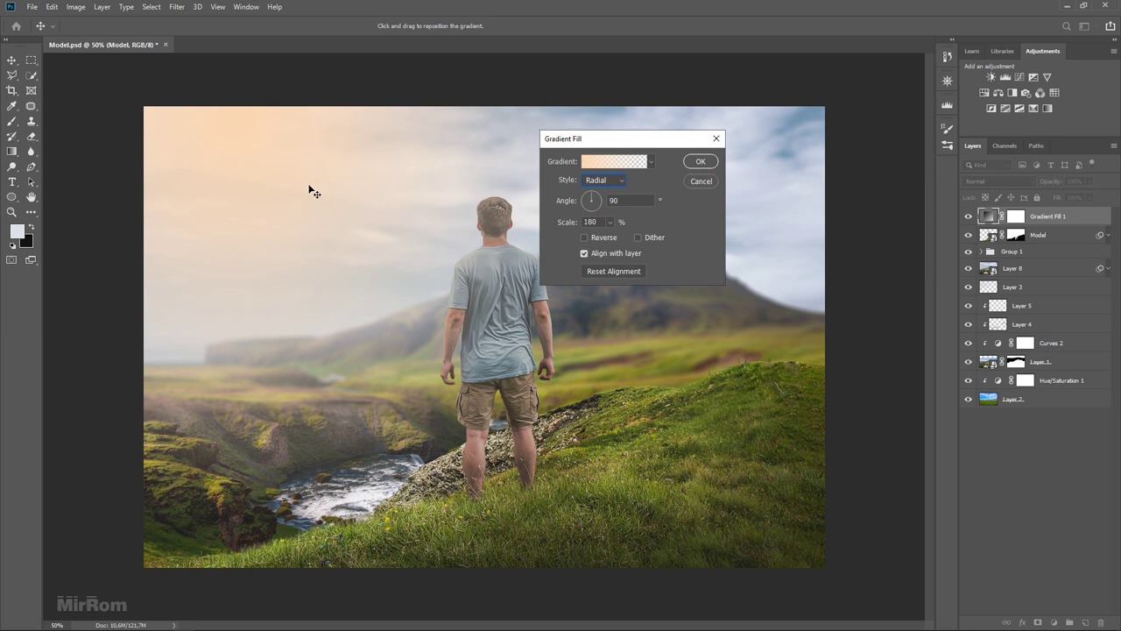
{"action": "key", "text": "Return"}
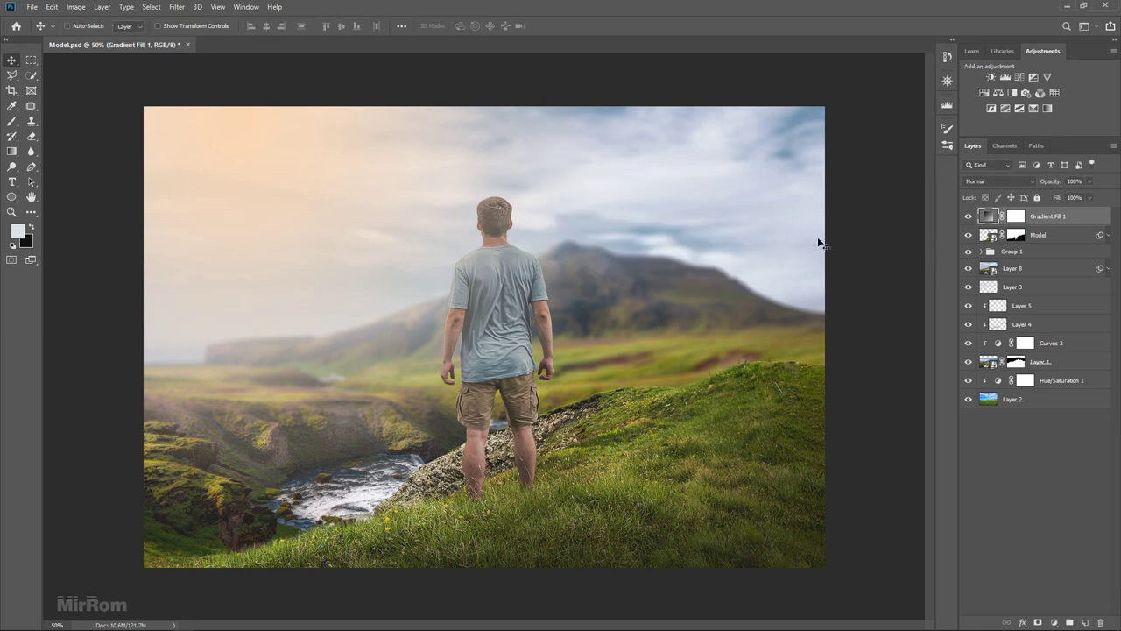
Step: Blend the glow layer in Overlay mode at 73% opacity, comparing it on and off
{"action": "left_click", "coordinate": [989, 180]}
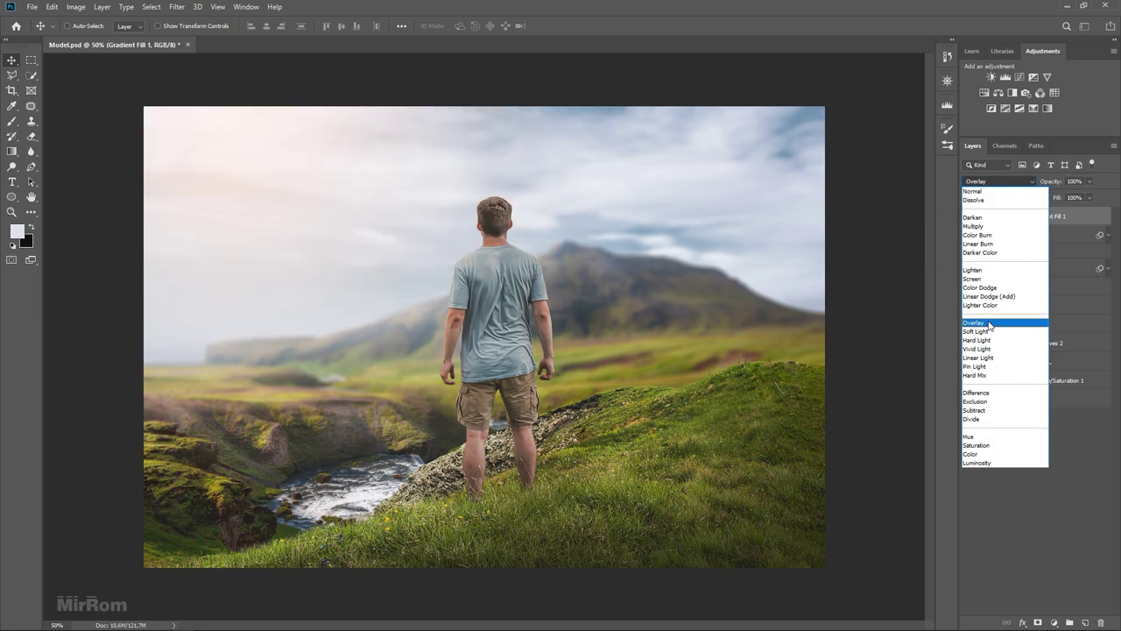
{"action": "left_click", "coordinate": [989, 324]}
{"action": "left_click", "coordinate": [967, 217]}
{"action": "left_click", "coordinate": [968, 217]}
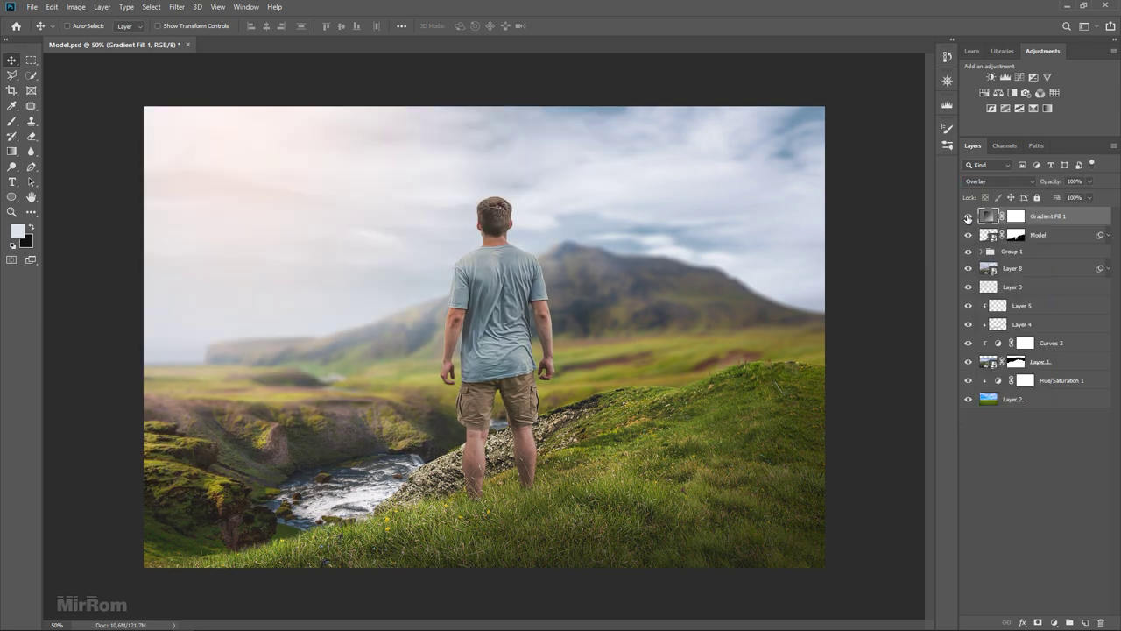
{"action": "left_click", "coordinate": [1089, 182]}
{"action": "left_click_drag", "start_coordinate": [1091, 195], "coordinate": [1075, 200]}
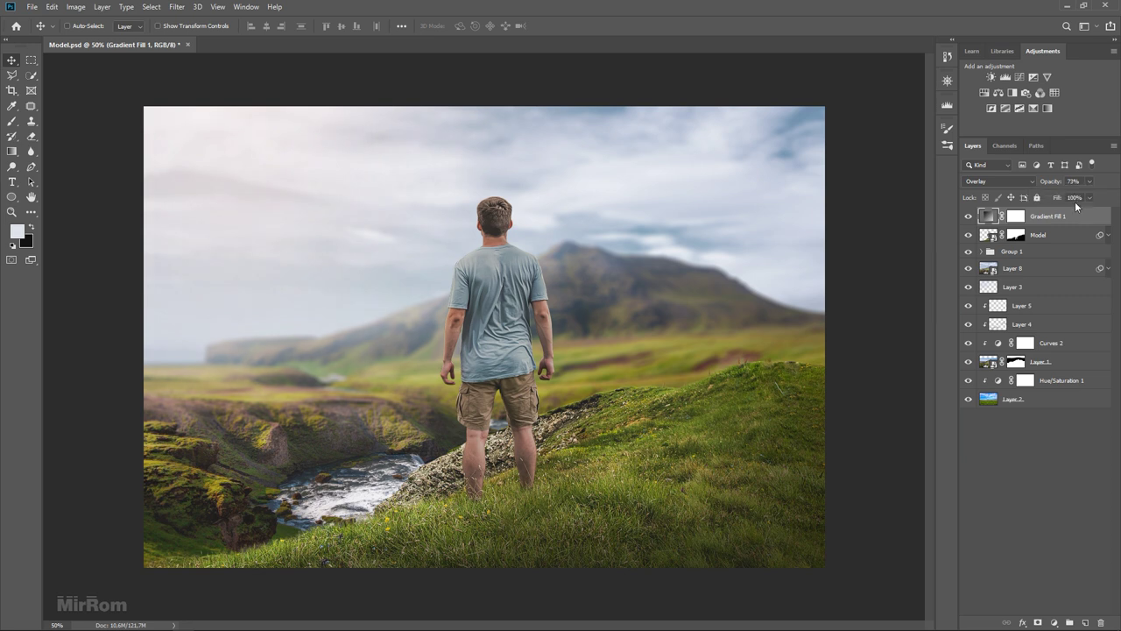
{"action": "left_click", "coordinate": [967, 216]}
{"action": "left_click", "coordinate": [968, 215]}
{"action": "key", "text": "ctrl+minus"}
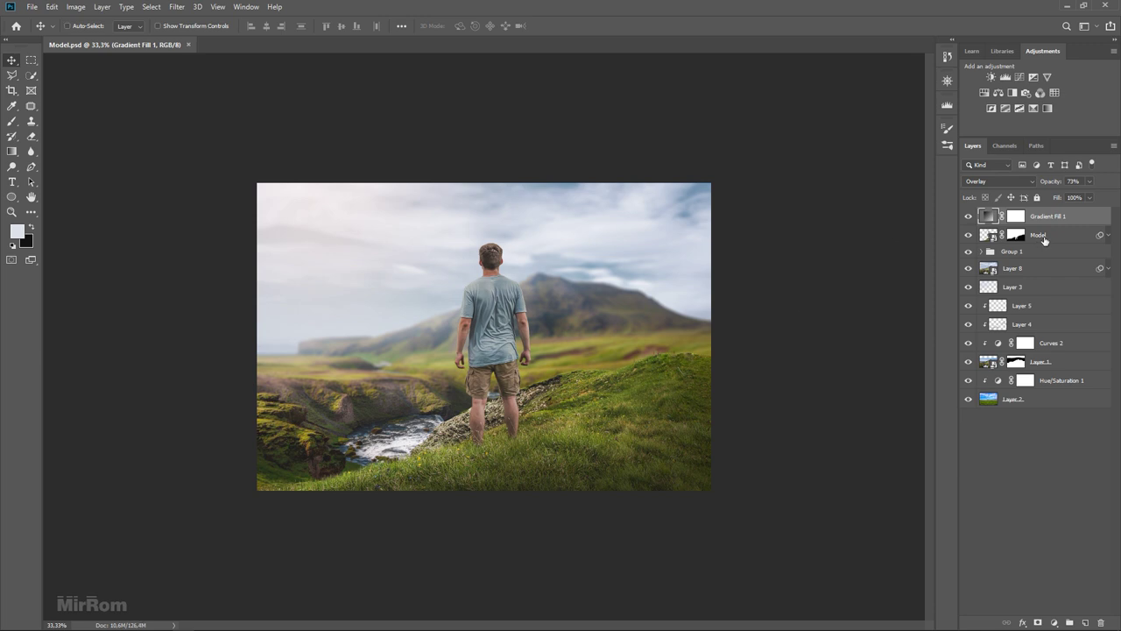
{"action": "left_click", "coordinate": [1044, 237]}
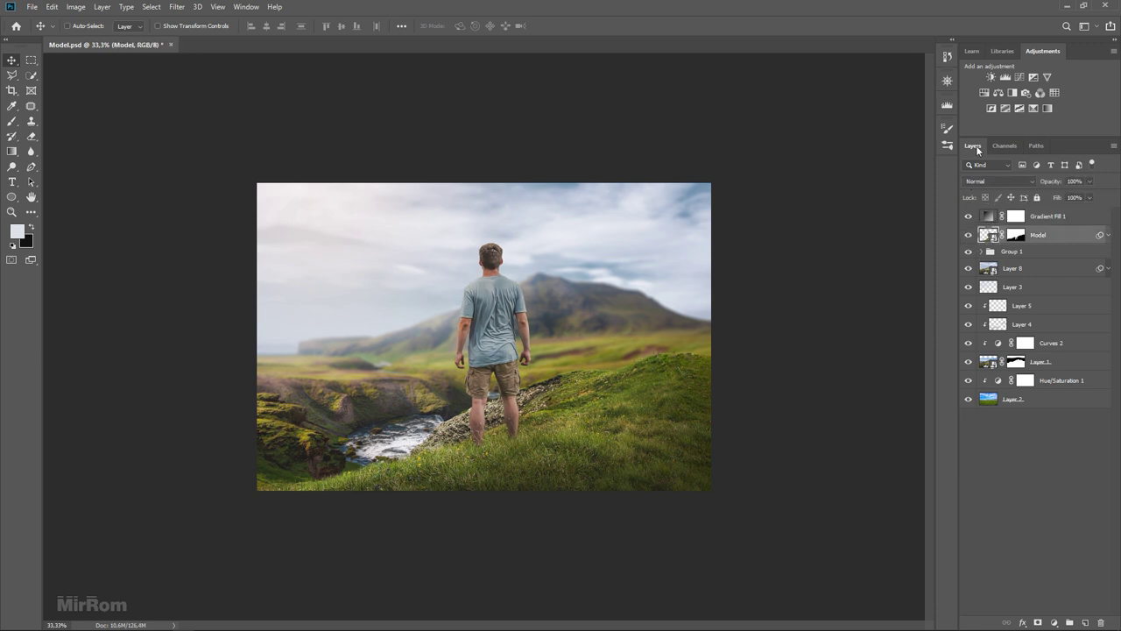
Step: Add Curves 3 above Model, lowering two curve points and the white point to darken the man
{"action": "left_click", "coordinate": [1019, 77]}
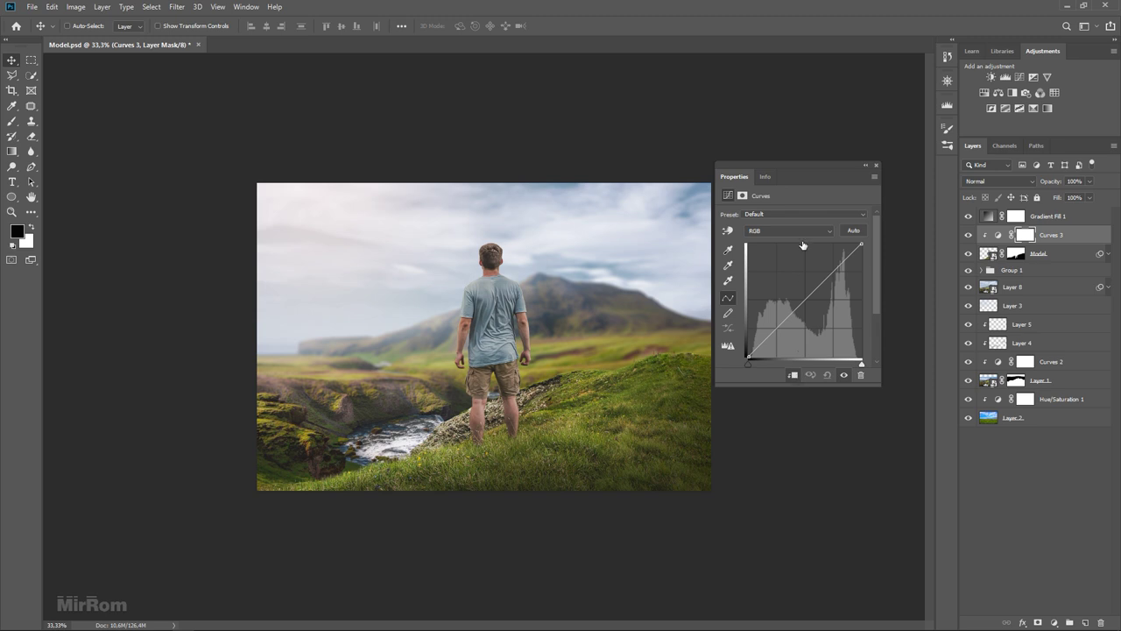
{"action": "left_click_drag", "start_coordinate": [797, 163], "coordinate": [834, 158]}
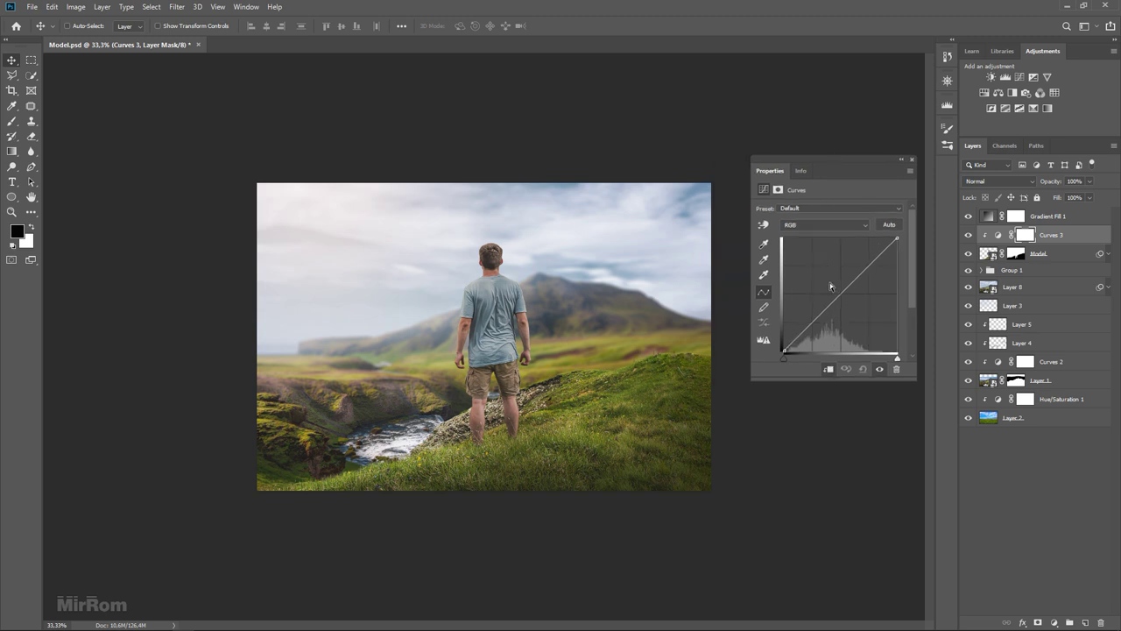
{"action": "left_click_drag", "start_coordinate": [826, 311], "coordinate": [830, 326]}
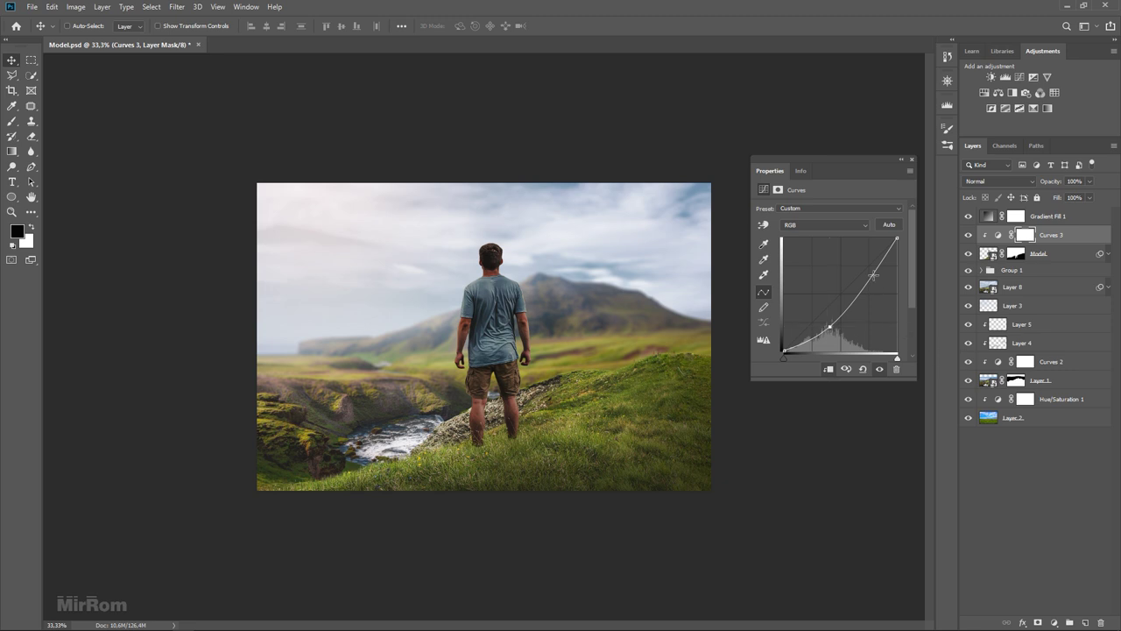
{"action": "left_click_drag", "start_coordinate": [870, 276], "coordinate": [866, 294]}
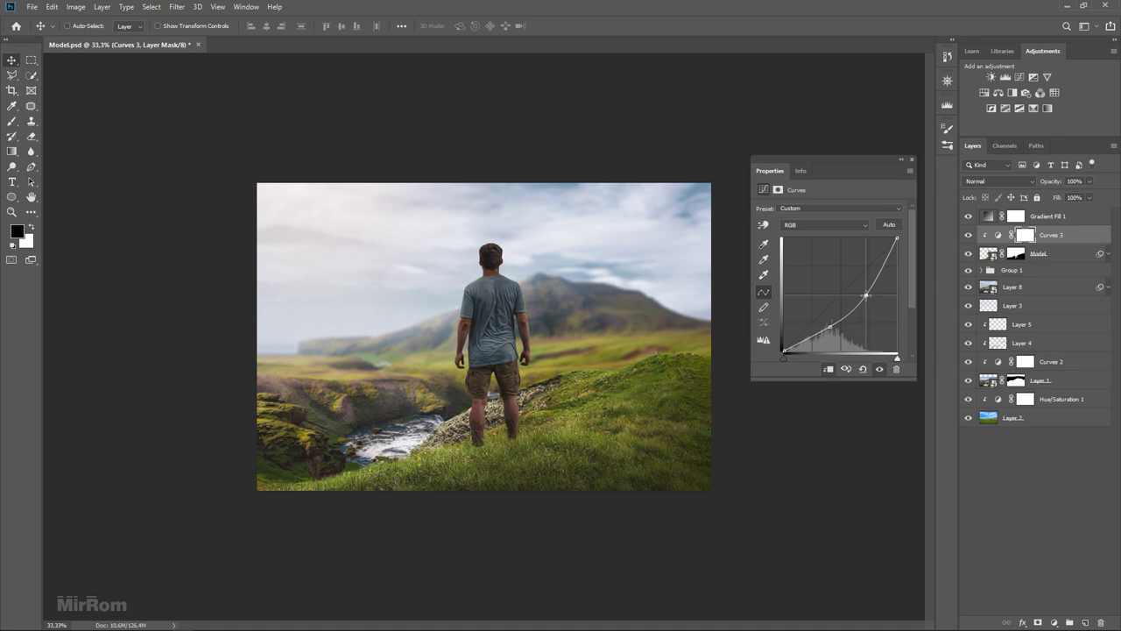
{"action": "left_click_drag", "start_coordinate": [829, 327], "coordinate": [830, 333]}
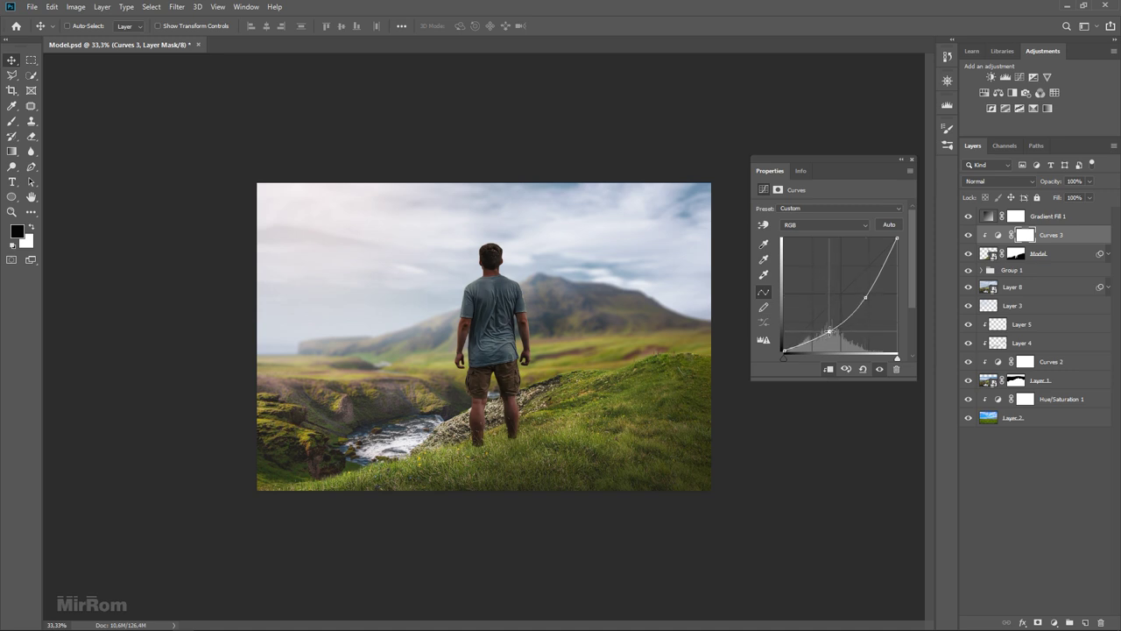
{"action": "left_click_drag", "start_coordinate": [897, 237], "coordinate": [898, 258]}
{"action": "left_click_drag", "start_coordinate": [829, 332], "coordinate": [833, 330]}
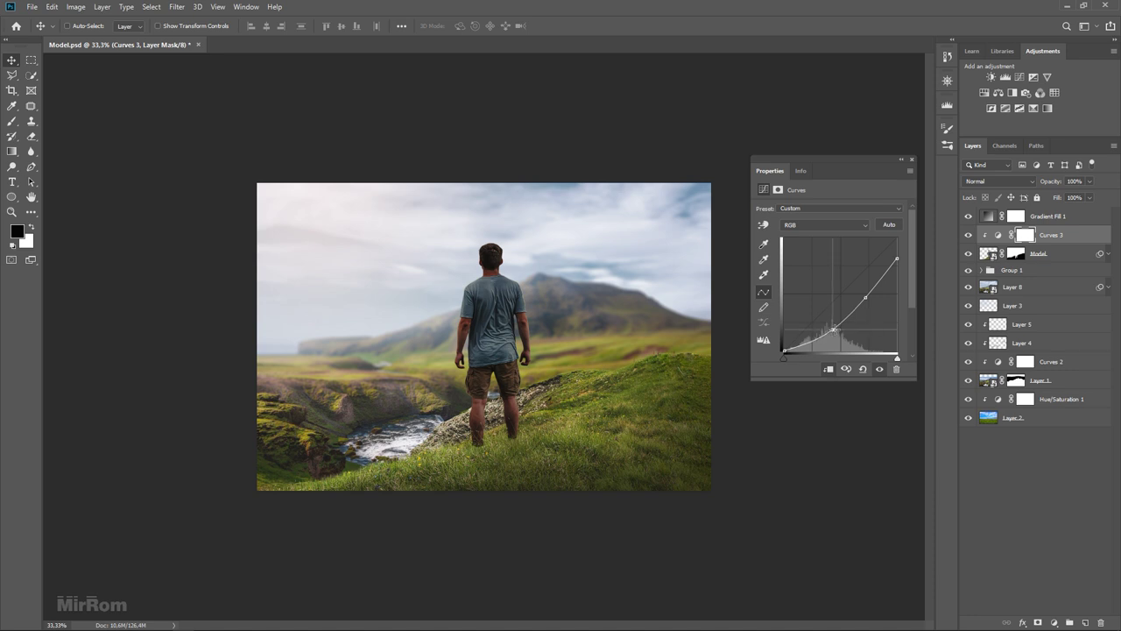
{"action": "left_click", "coordinate": [879, 369]}
{"action": "left_click", "coordinate": [879, 368]}
{"action": "left_click", "coordinate": [912, 162]}
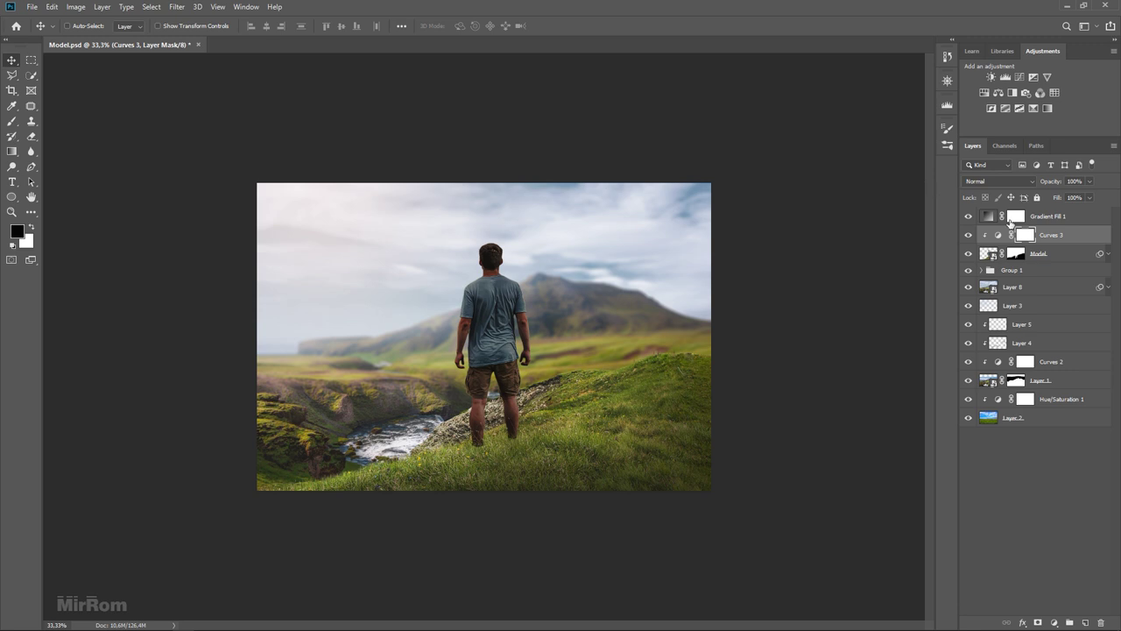
Step: Invert the Curves 3 mask to black and pick a white regular Brush
{"action": "key", "text": "ctrl+i"}
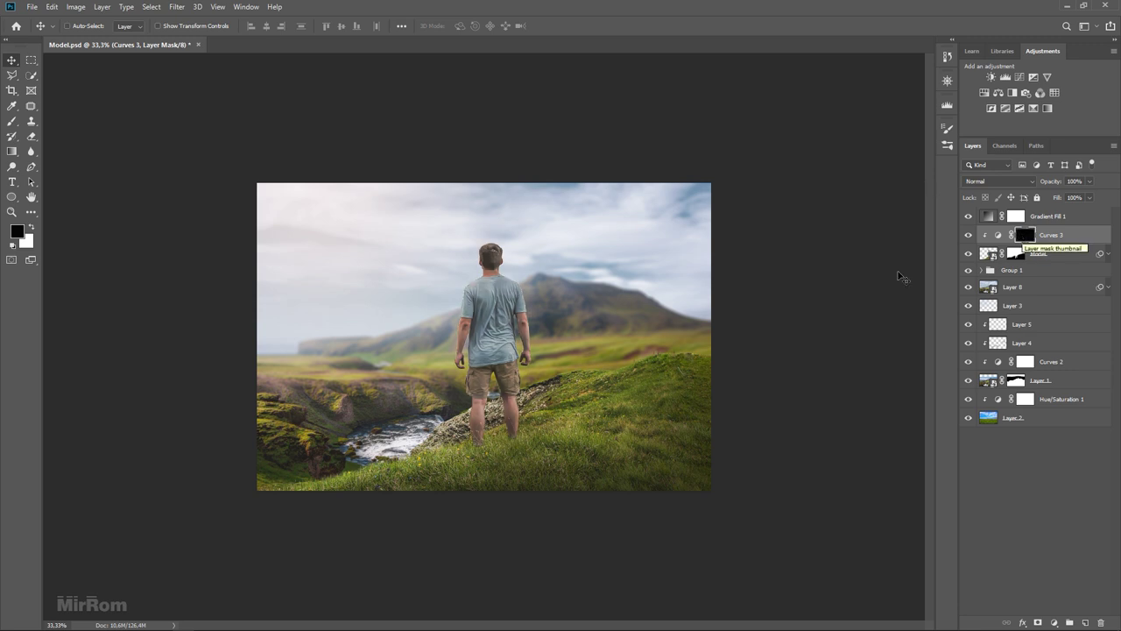
{"action": "key", "text": "ctrl+plus"}
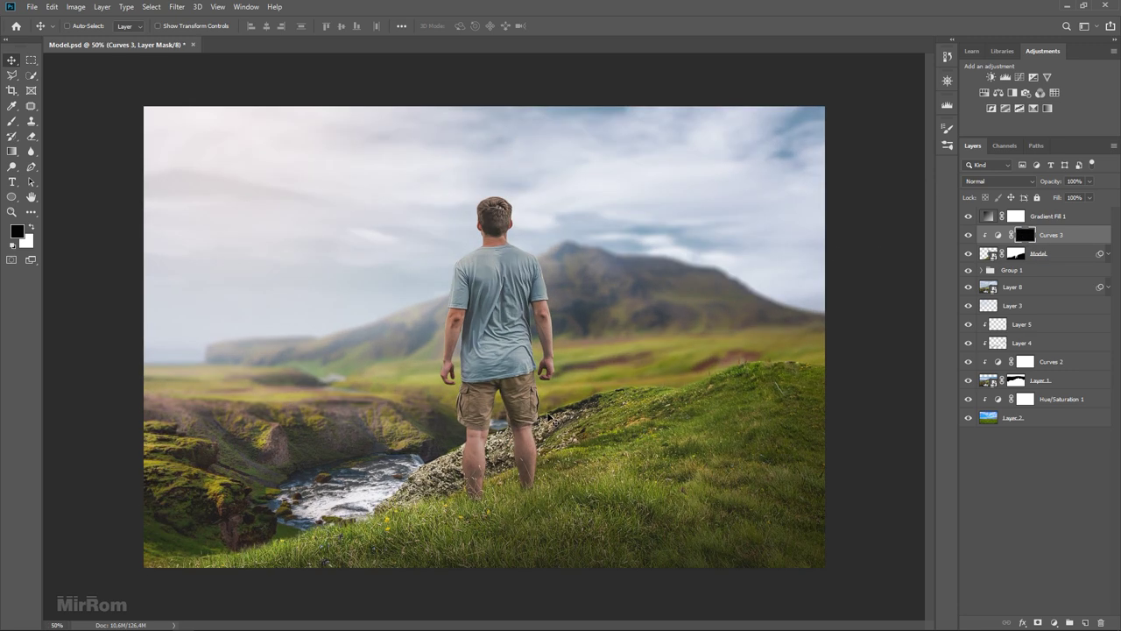
{"action": "left_click", "coordinate": [31, 227]}
{"action": "left_click", "coordinate": [11, 121]}
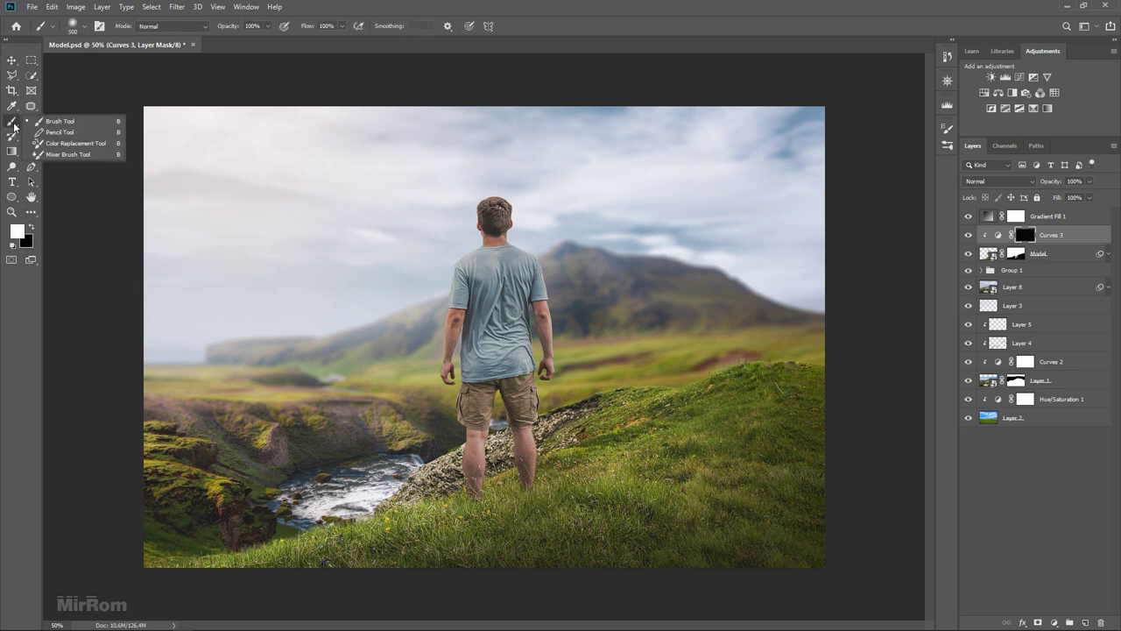
{"action": "left_click", "coordinate": [62, 119]}
{"action": "key", "text": "bracketleft"}
{"action": "key", "text": "bracketleft"}
{"action": "key", "text": "bracketleft"}
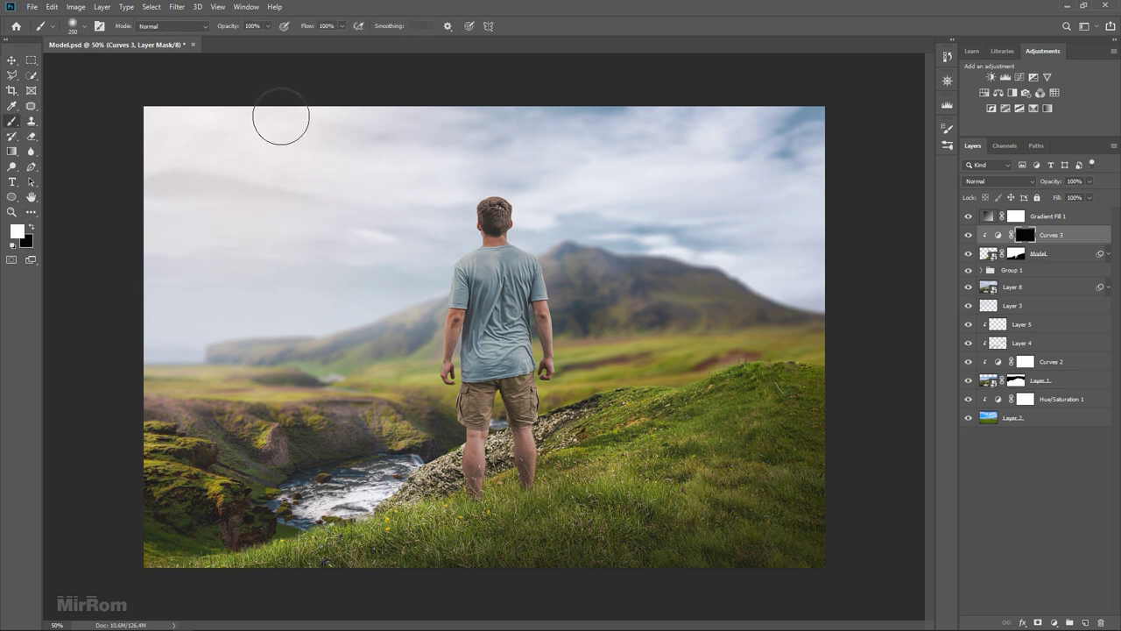
Step: Set the brush to 84% opacity, 35% flow and size 100
{"action": "left_click", "coordinate": [266, 26]}
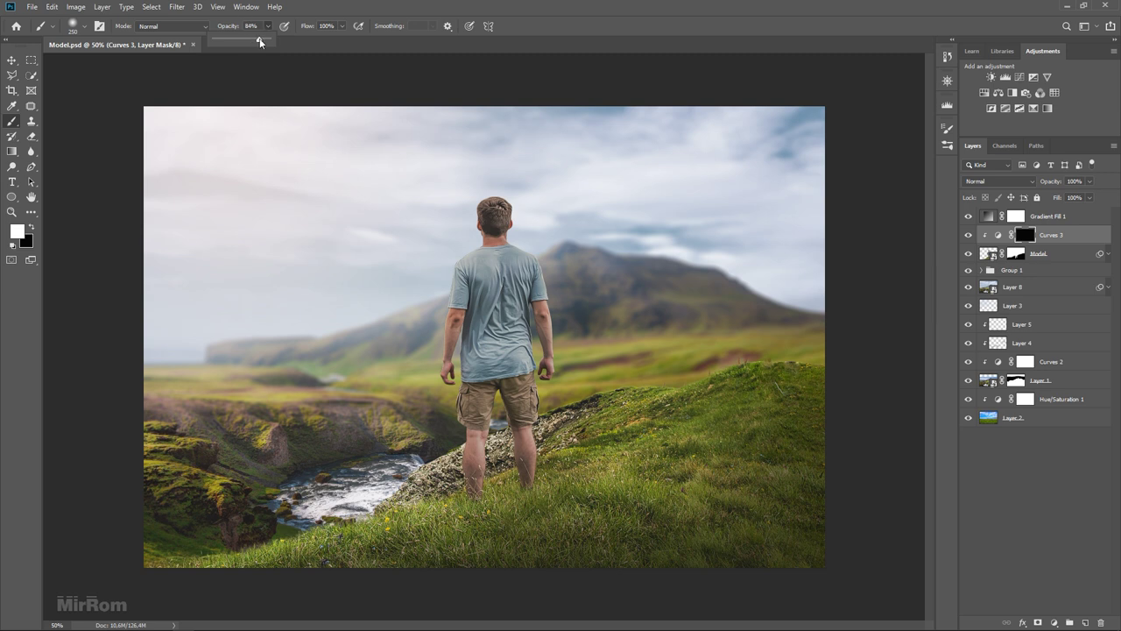
{"action": "left_click", "coordinate": [342, 27]}
{"action": "left_click_drag", "start_coordinate": [307, 41], "coordinate": [306, 41]}
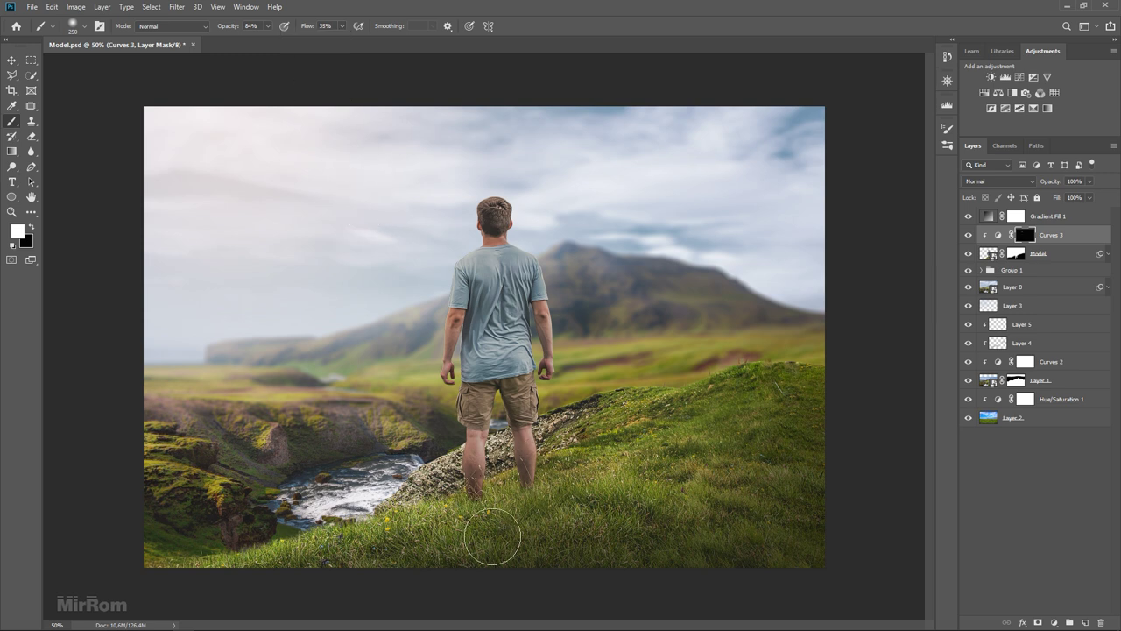
{"action": "right_click", "coordinate": [565, 423]}
{"action": "left_click", "coordinate": [530, 537]}
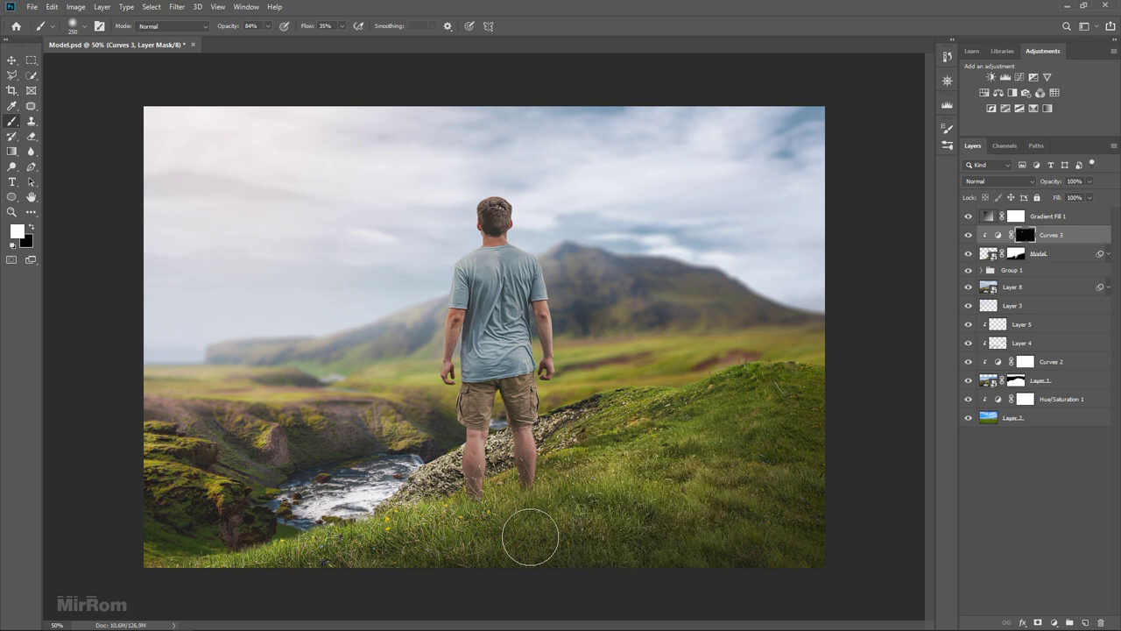
{"action": "key", "text": "bracketleft"}
{"action": "key", "text": "bracketleft"}
{"action": "key", "text": "bracketleft"}
{"action": "key", "text": "bracketleft"}
{"action": "key", "text": "bracketleft"}
Step: Paint white on the Curves 3 mask over both sides of the shorts and the left leg
{"action": "scroll", "coordinate": [530, 394], "scroll_direction": "up", "scroll_amount": 1}
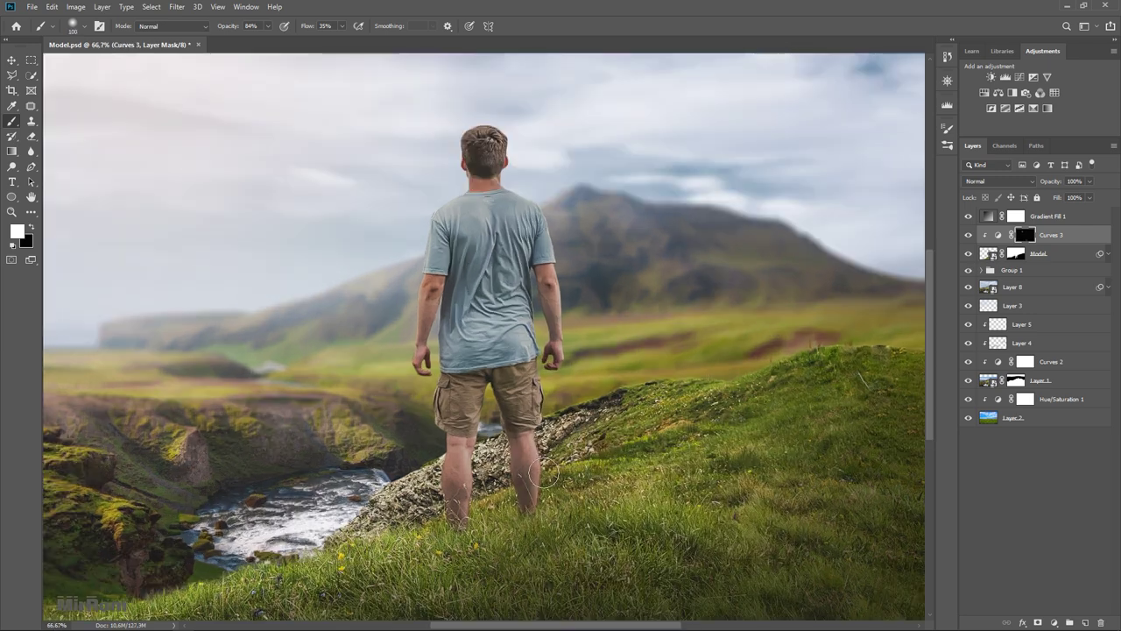
{"action": "scroll", "coordinate": [531, 350], "scroll_direction": "up", "scroll_amount": 1}
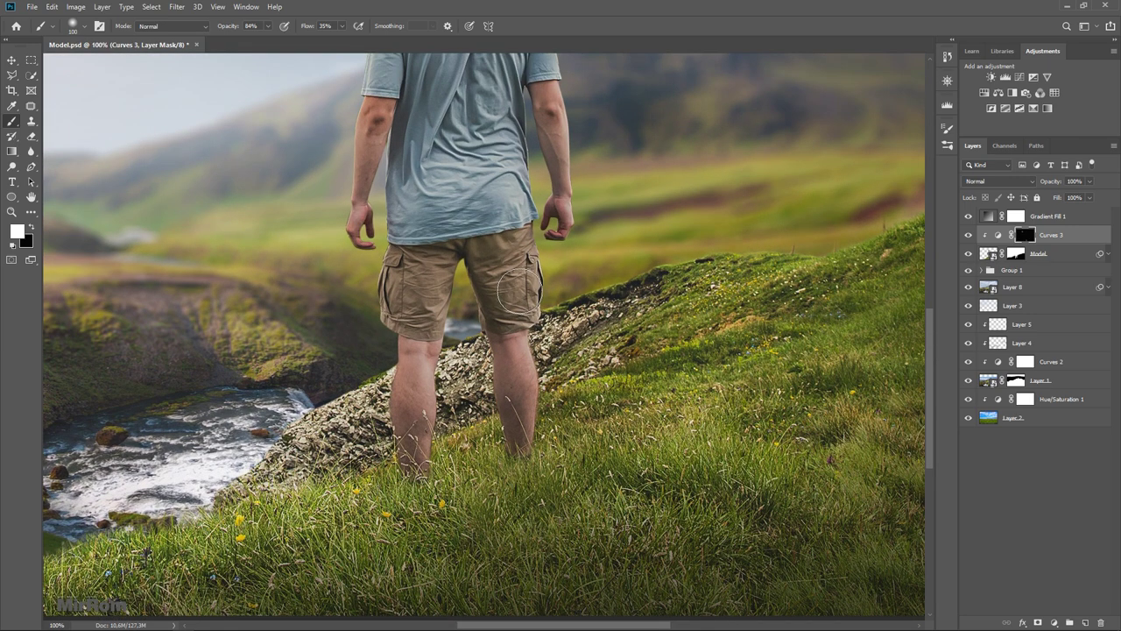
{"action": "key", "text": "bracketleft"}
{"action": "key", "text": "bracketleft"}
{"action": "left_click_drag", "start_coordinate": [521, 246], "coordinate": [536, 473]}
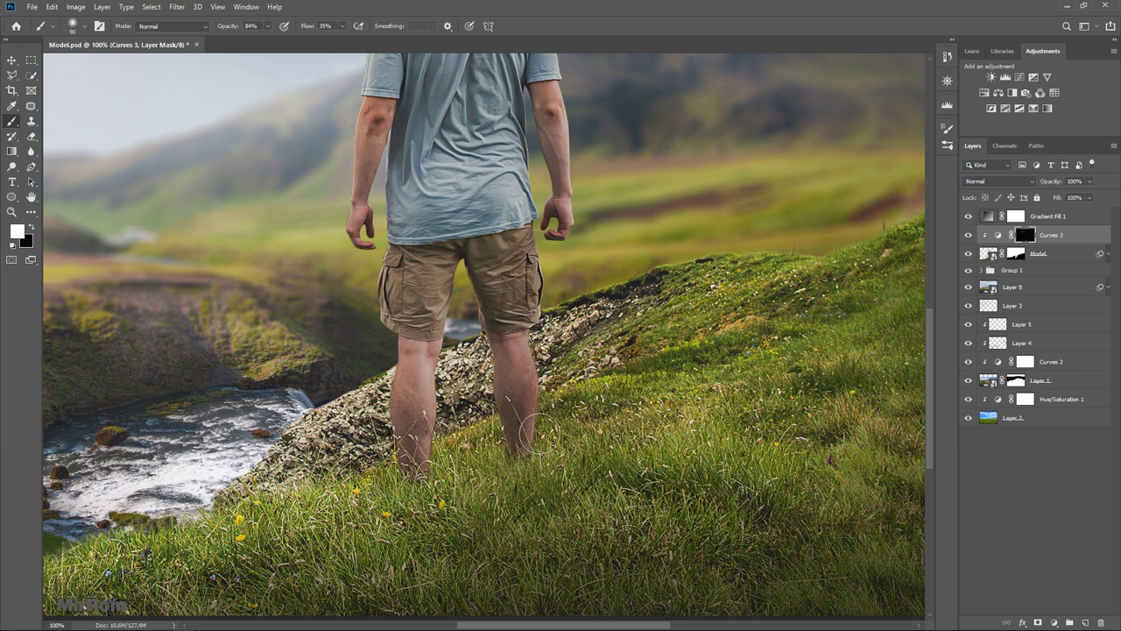
{"action": "left_click_drag", "start_coordinate": [504, 247], "coordinate": [527, 349]}
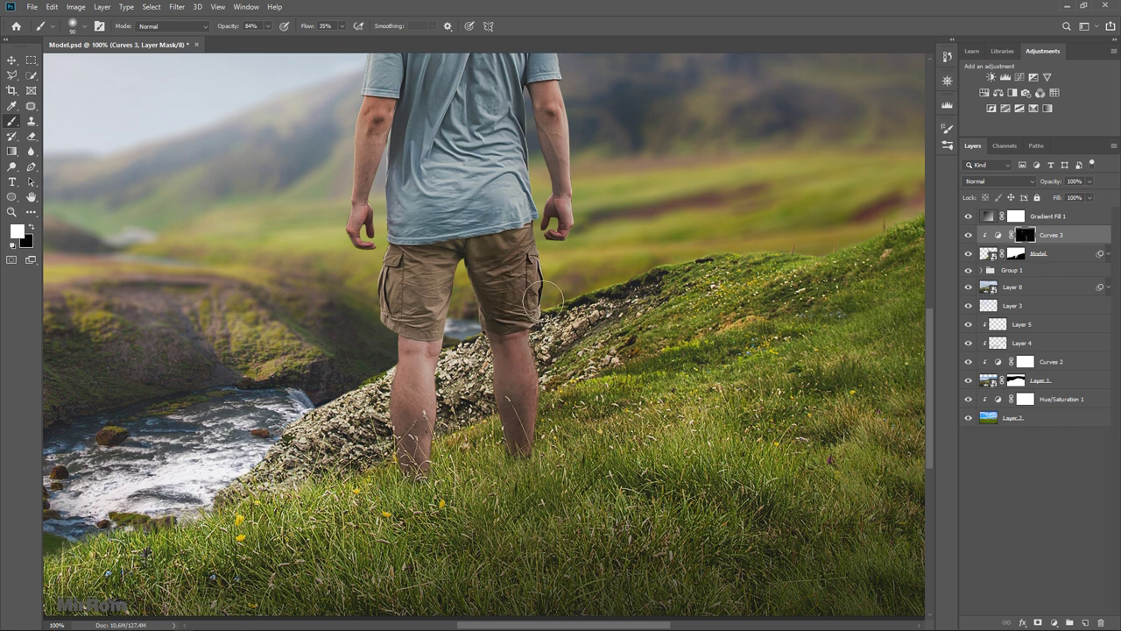
{"action": "left_click_drag", "start_coordinate": [464, 254], "coordinate": [443, 385]}
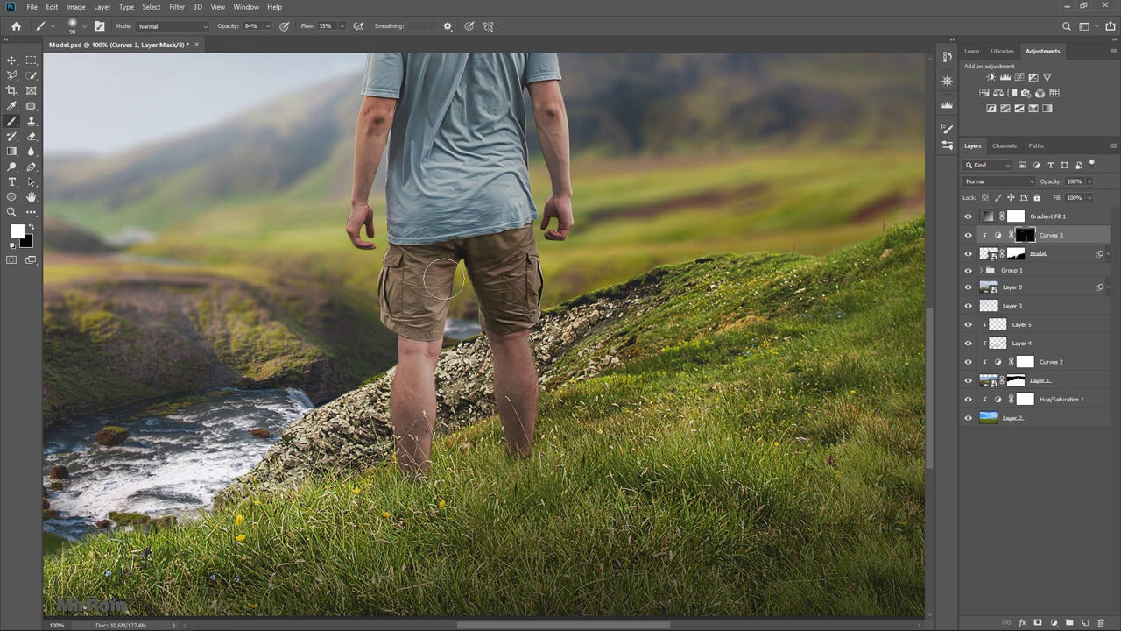
{"action": "left_click_drag", "start_coordinate": [442, 250], "coordinate": [421, 477]}
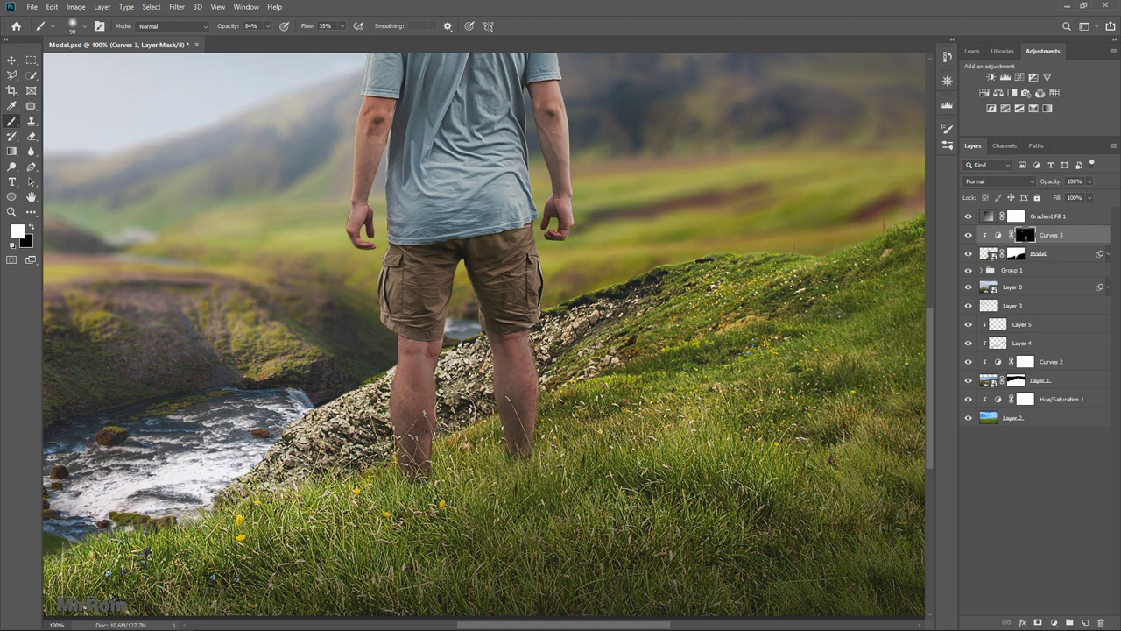
{"action": "mouse_move", "coordinate": [441, 285]}
{"action": "left_mouse_down"}
{"action": "mouse_move", "coordinate": [405, 308]}
{"action": "mouse_move", "coordinate": [517, 303]}
{"action": "left_mouse_up"}
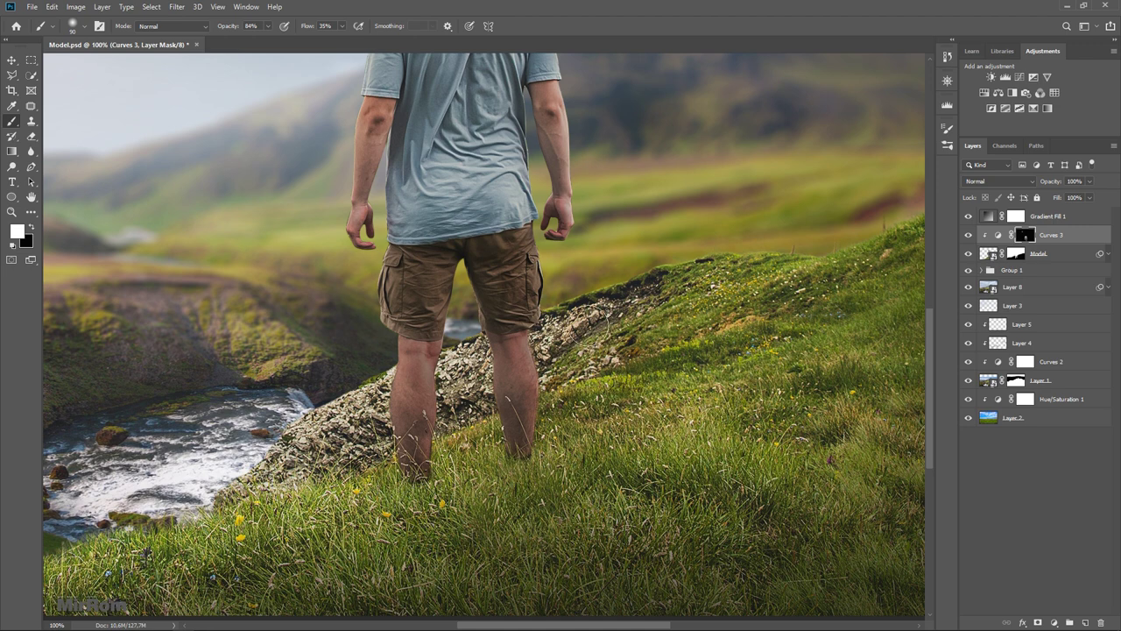
Step: Paint shading on the Curves 3 mask across the shirt's back and the forearm
{"action": "scroll", "coordinate": [555, 378], "scroll_direction": "up", "scroll_amount": 5}
{"action": "left_click_drag", "start_coordinate": [404, 185], "coordinate": [393, 263]}
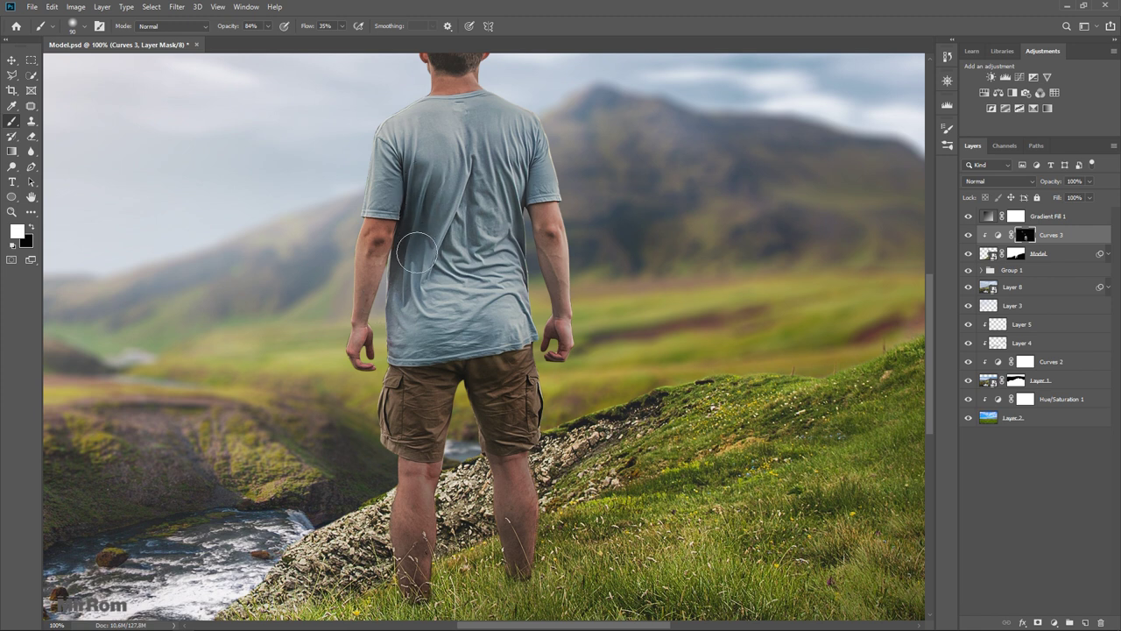
{"action": "left_click_drag", "start_coordinate": [423, 195], "coordinate": [410, 315]}
{"action": "left_click_drag", "start_coordinate": [447, 188], "coordinate": [440, 289]}
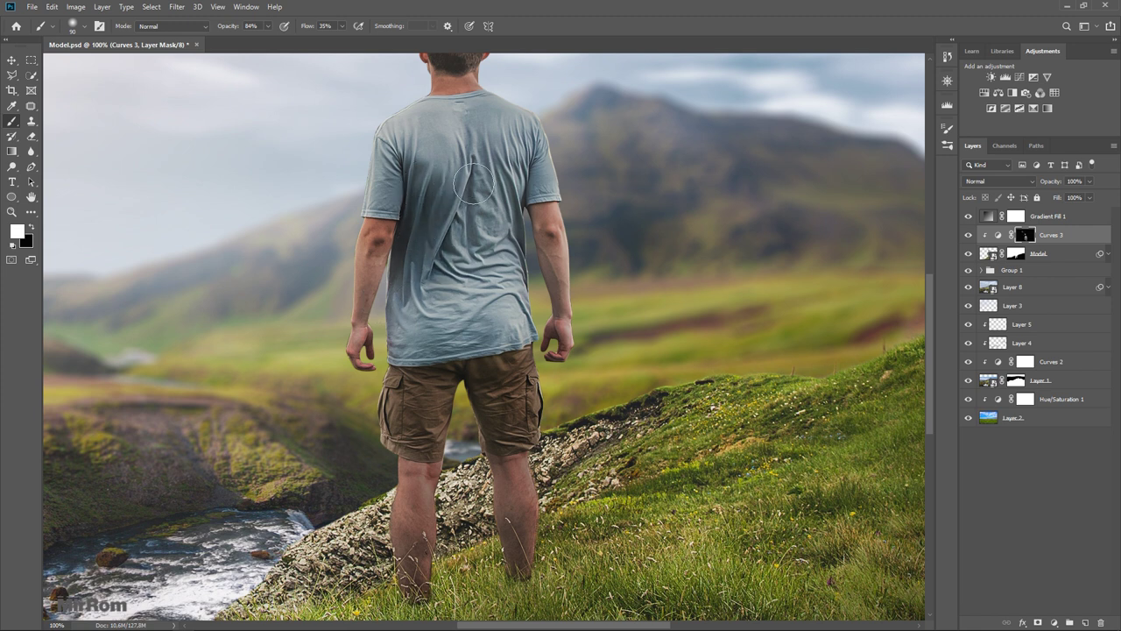
{"action": "left_click_drag", "start_coordinate": [473, 167], "coordinate": [490, 276]}
{"action": "left_click_drag", "start_coordinate": [481, 167], "coordinate": [512, 284]}
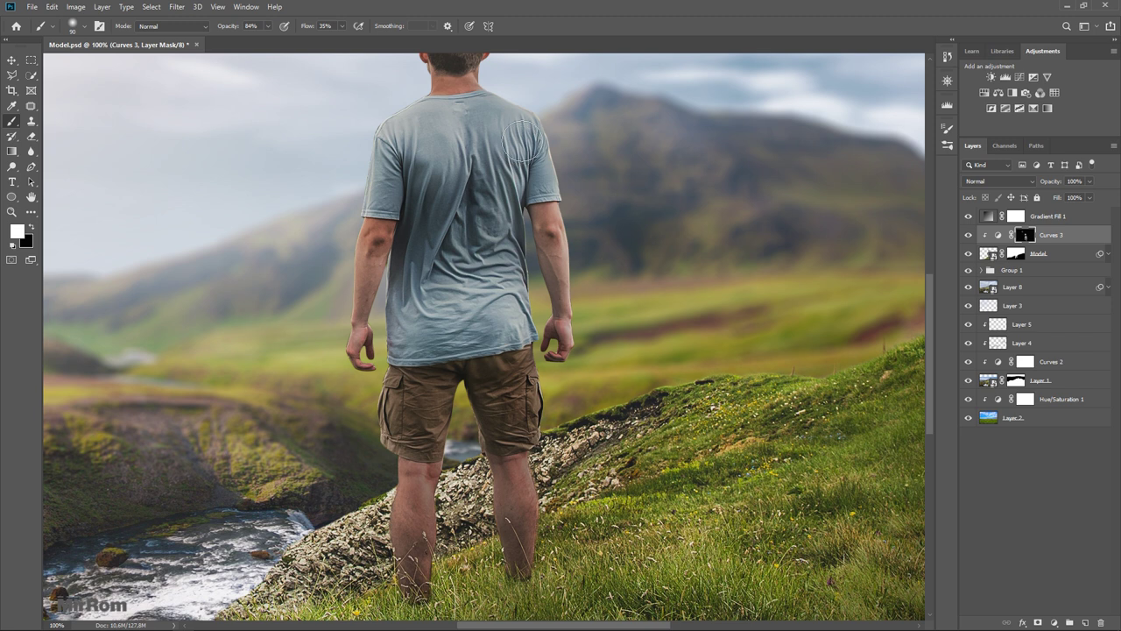
{"action": "left_click_drag", "start_coordinate": [522, 147], "coordinate": [522, 206]}
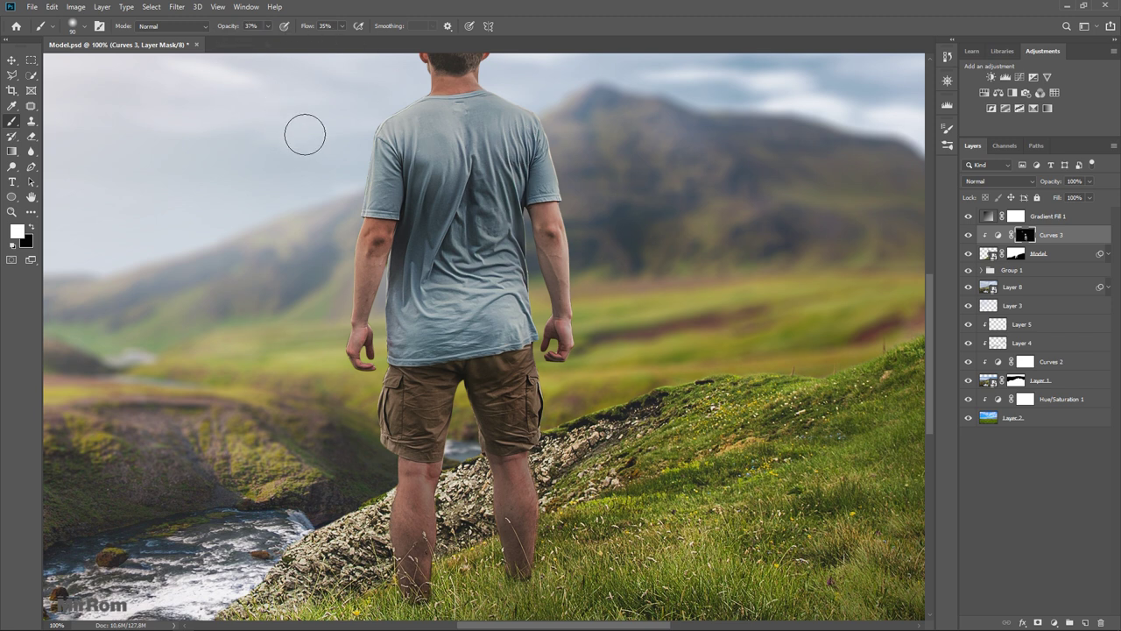
{"action": "key", "text": "bracketleft"}
{"action": "key", "text": "bracketleft"}
{"action": "key", "text": "bracketleft"}
{"action": "left_click_drag", "start_coordinate": [375, 263], "coordinate": [360, 317]}
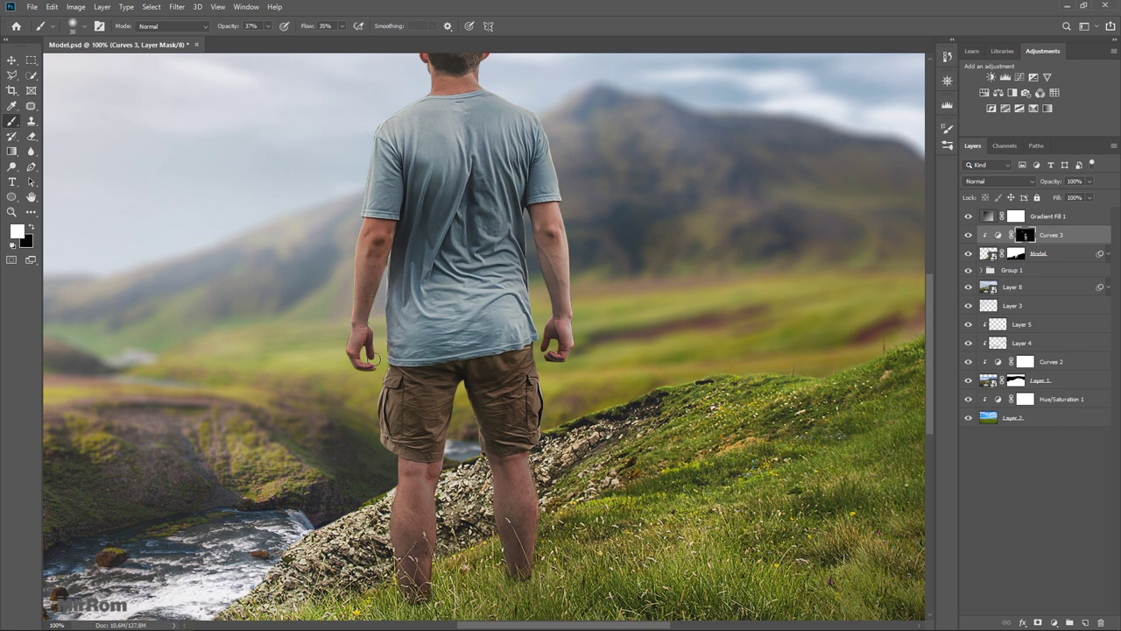
Step: Shade the upper back near the collar and the lower shirt with a larger brush
{"action": "key", "text": "bracketright"}
{"action": "key", "text": "bracketright"}
{"action": "key", "text": "bracketright"}
{"action": "left_click_drag", "start_coordinate": [445, 114], "coordinate": [468, 111]}
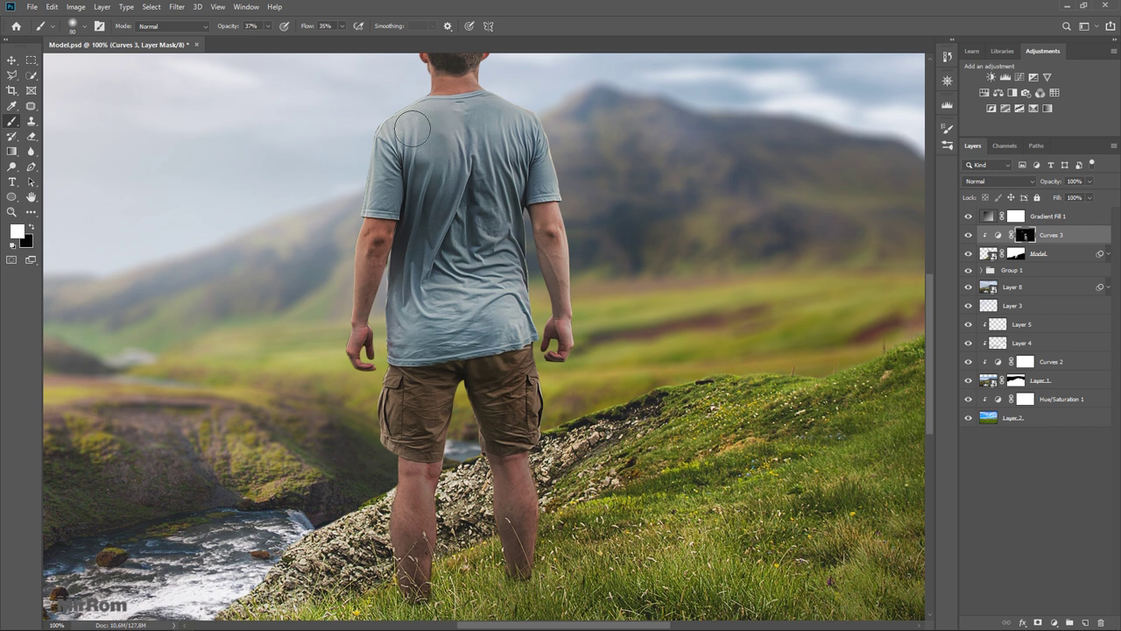
{"action": "key", "text": "bracketright"}
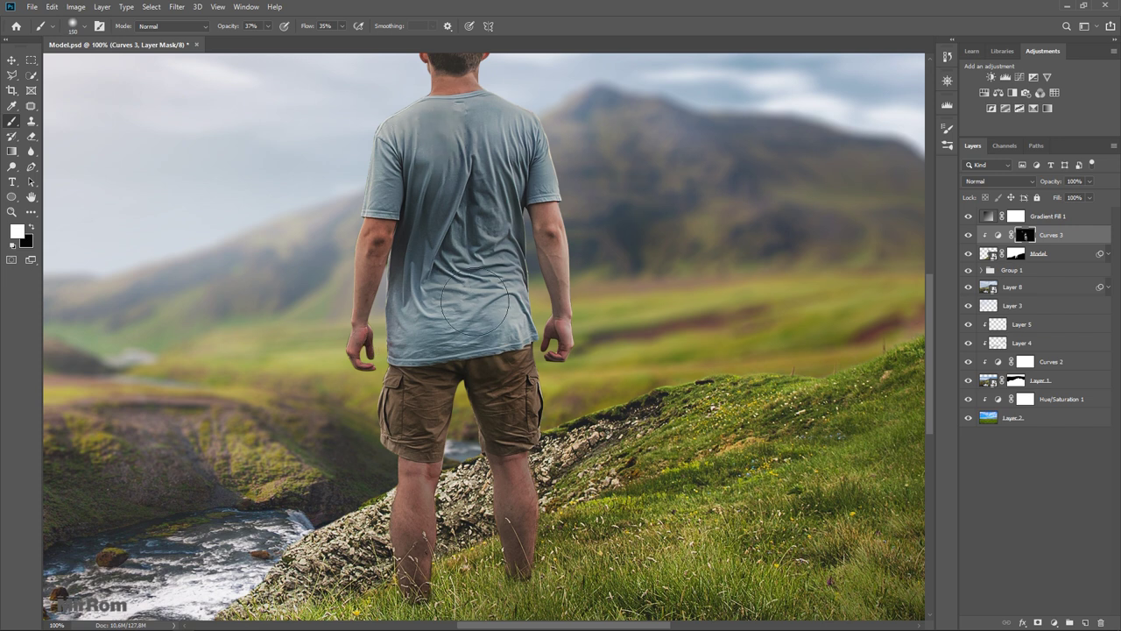
{"action": "left_click_drag", "start_coordinate": [414, 309], "coordinate": [510, 328]}
{"action": "key", "text": "bracketleft"}
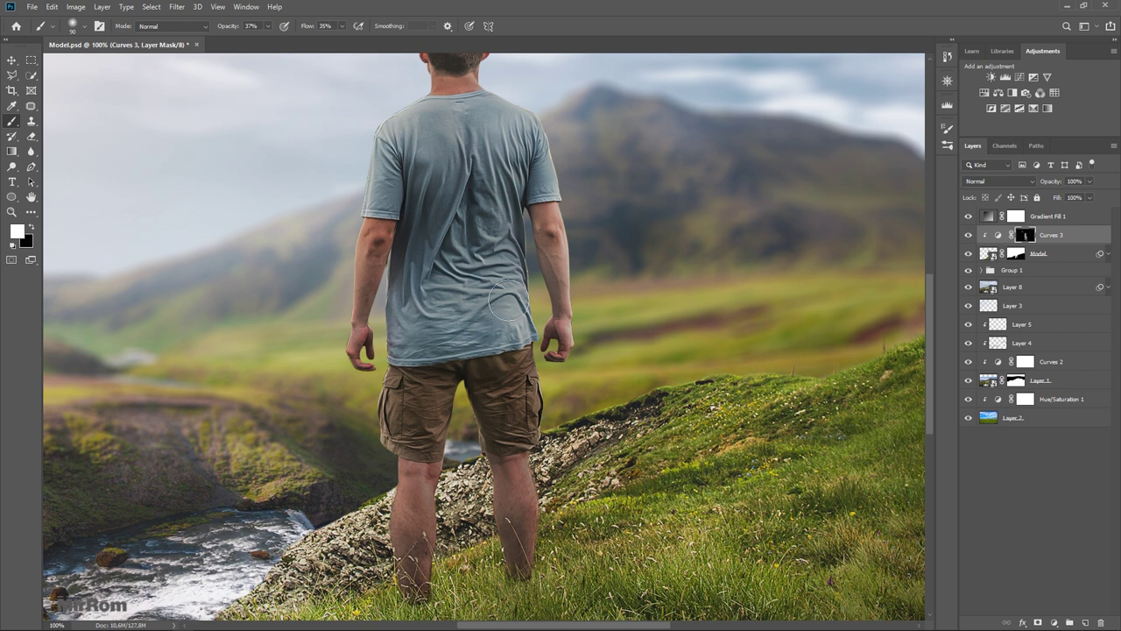
{"action": "key", "text": "bracketleft"}
{"action": "key", "text": "bracketleft"}
{"action": "key", "text": "bracketleft"}
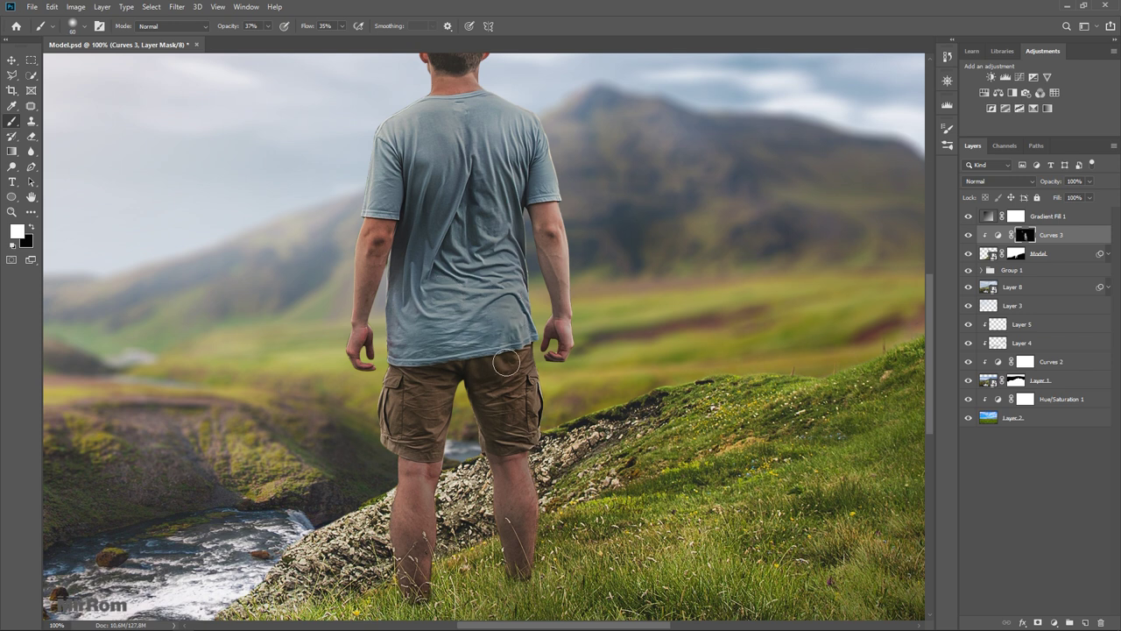
{"action": "key", "text": "bracketleft"}
{"action": "key", "text": "bracketleft"}
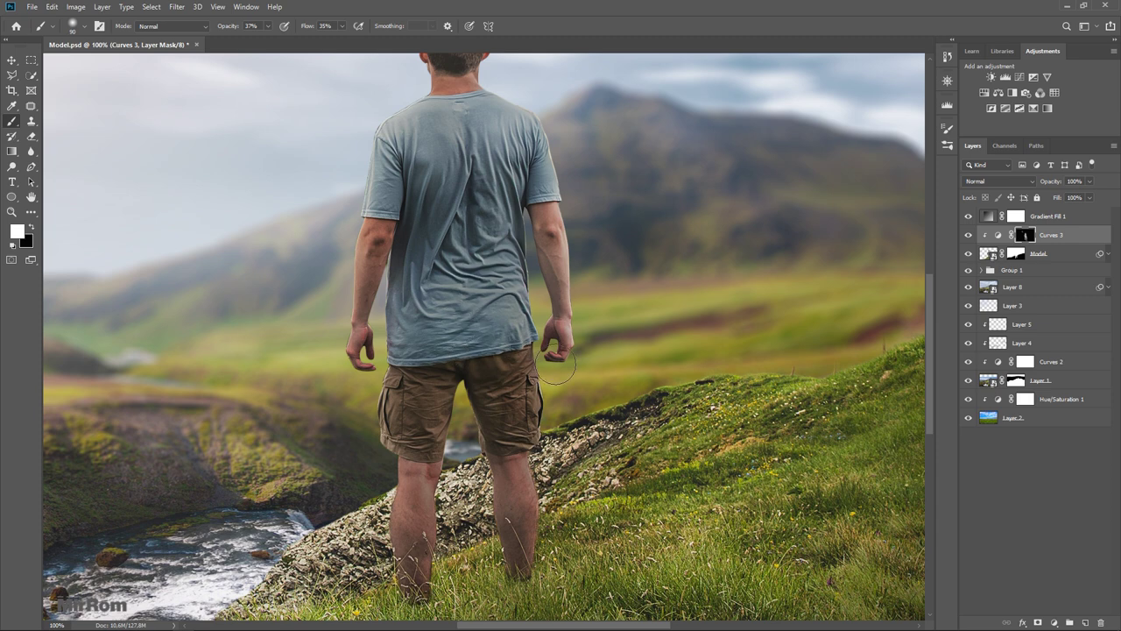
Step: Ease the shirt's back, shoulder and collar area lighter on the mask
{"action": "scroll", "coordinate": [505, 289], "scroll_direction": "up", "scroll_amount": 3}
{"action": "left_click", "coordinate": [968, 235]}
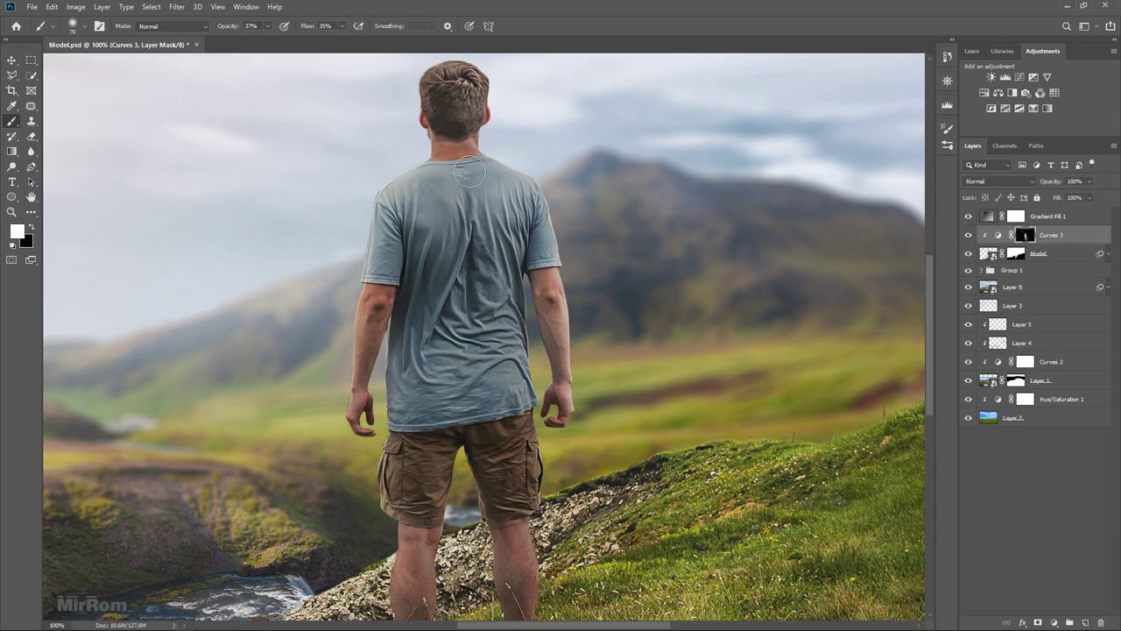
{"action": "left_click_drag", "start_coordinate": [506, 190], "coordinate": [477, 254]}
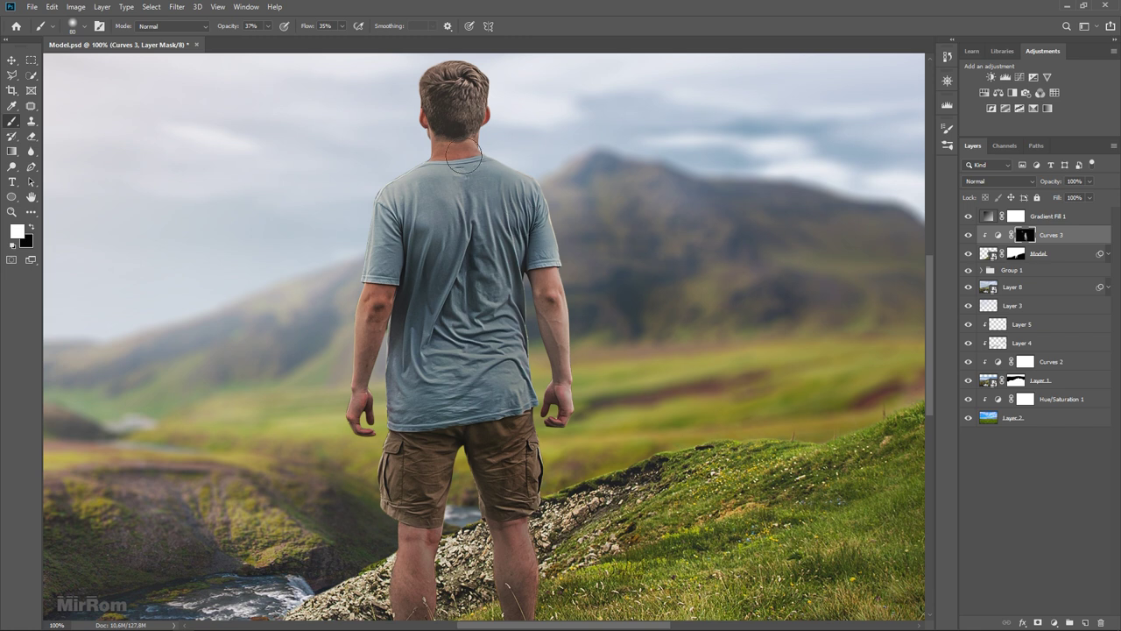
{"action": "left_click_drag", "start_coordinate": [454, 164], "coordinate": [400, 235]}
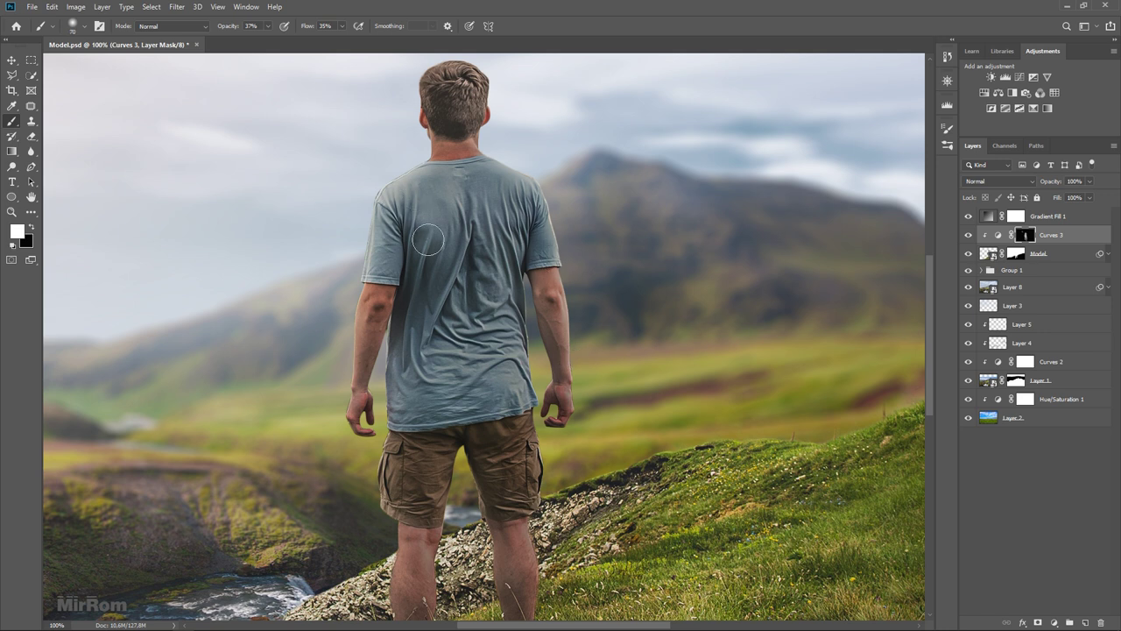
{"action": "scroll", "coordinate": [491, 230], "scroll_direction": "up", "scroll_amount": 3}
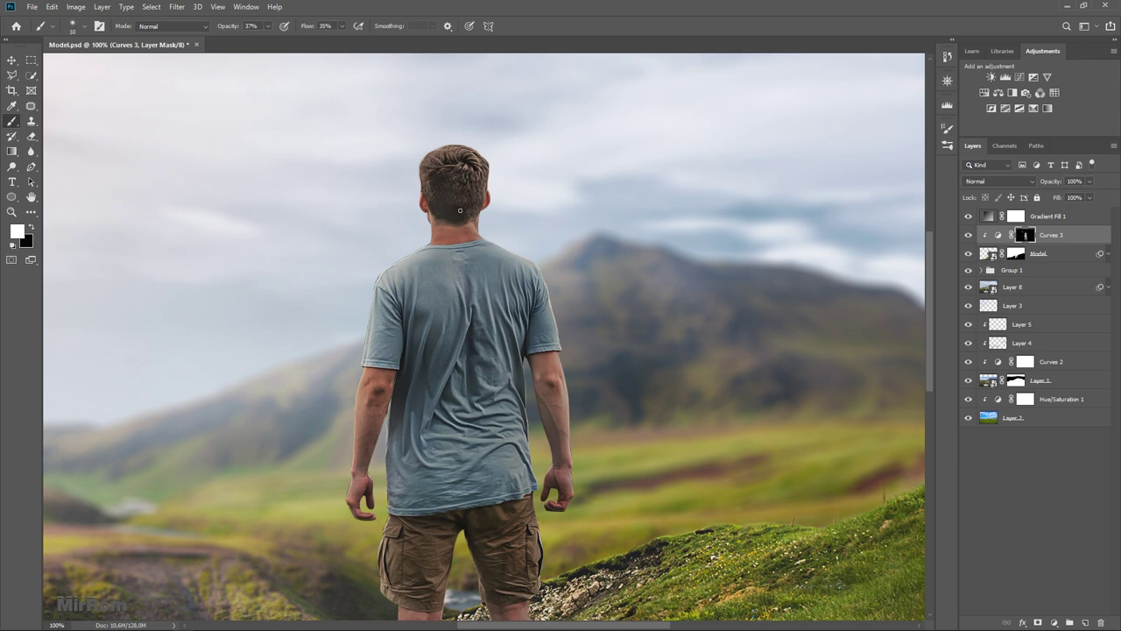
{"action": "key", "text": "ctrl+minus"}
{"action": "key", "text": "ctrl+minus"}
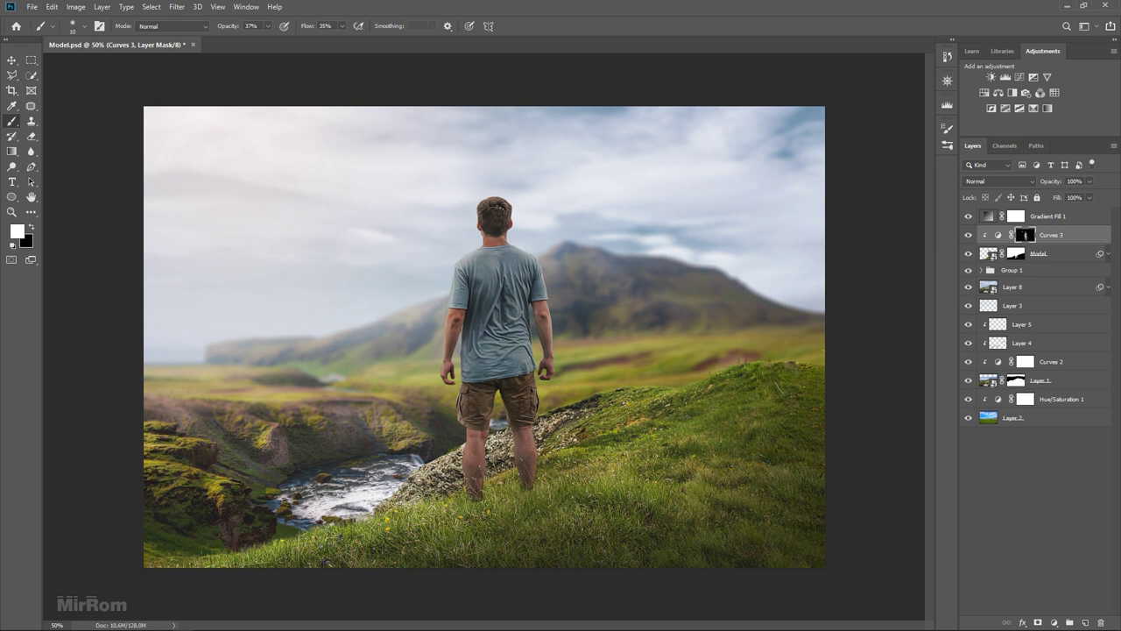
Step: Add Curves 4 clipped above Curves 3, raise midtones and white point, and invert its mask
{"action": "left_click", "coordinate": [1019, 77]}
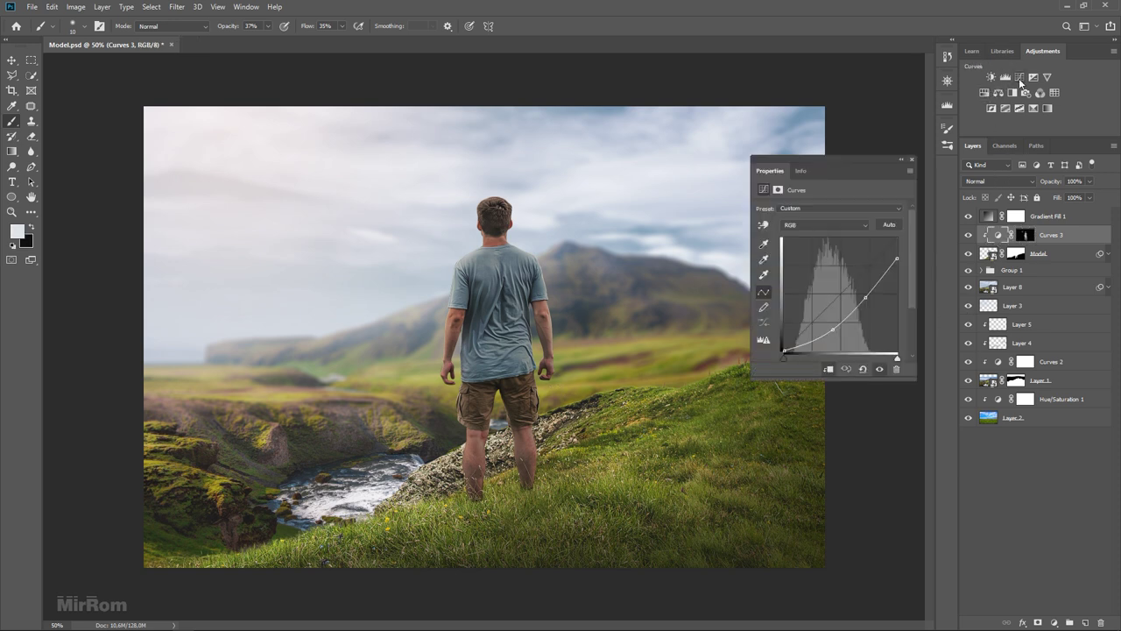
{"action": "left_click", "coordinate": [829, 369]}
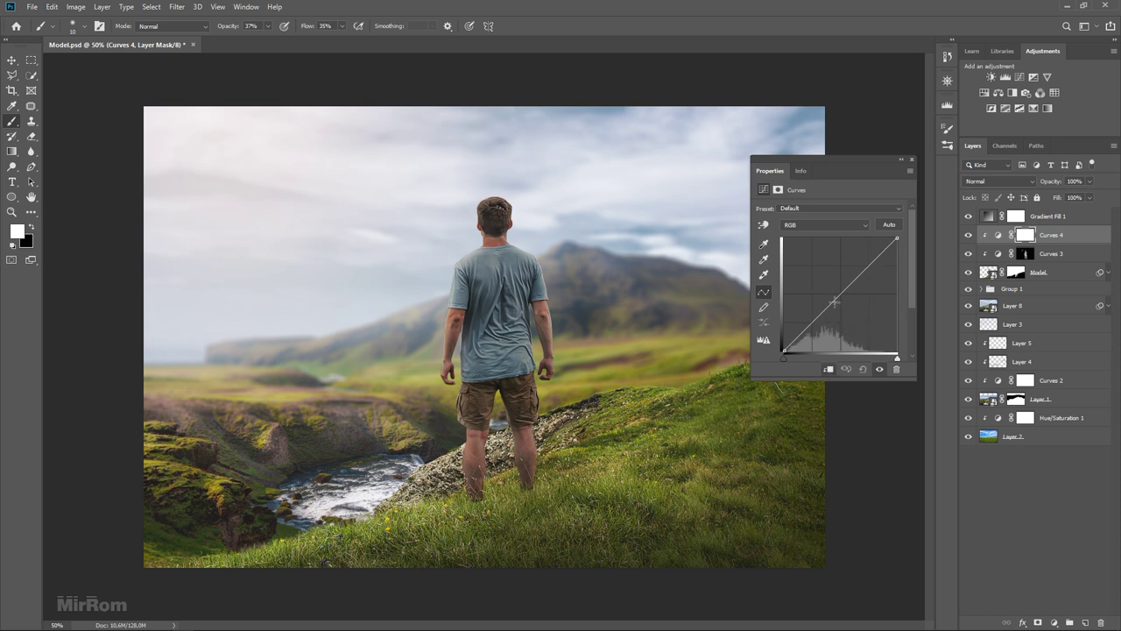
{"action": "left_click_drag", "start_coordinate": [837, 297], "coordinate": [826, 293]}
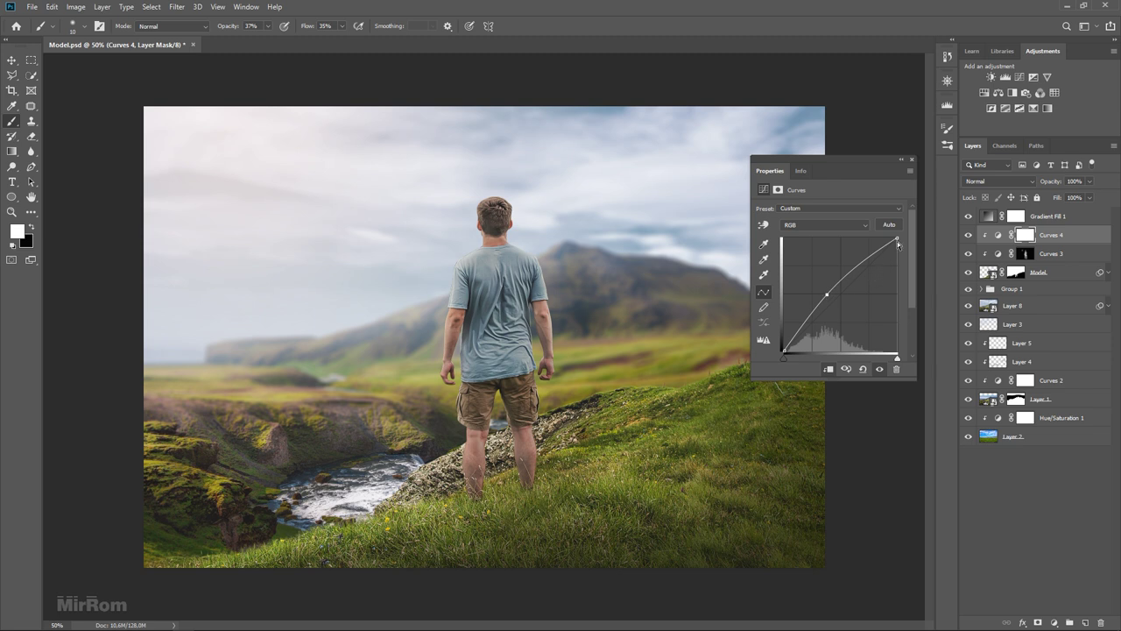
{"action": "left_click_drag", "start_coordinate": [897, 237], "coordinate": [894, 238]}
{"action": "left_click", "coordinate": [879, 368]}
{"action": "left_click", "coordinate": [880, 368]}
{"action": "left_click", "coordinate": [912, 160]}
{"action": "key", "text": "ctrl+i"}
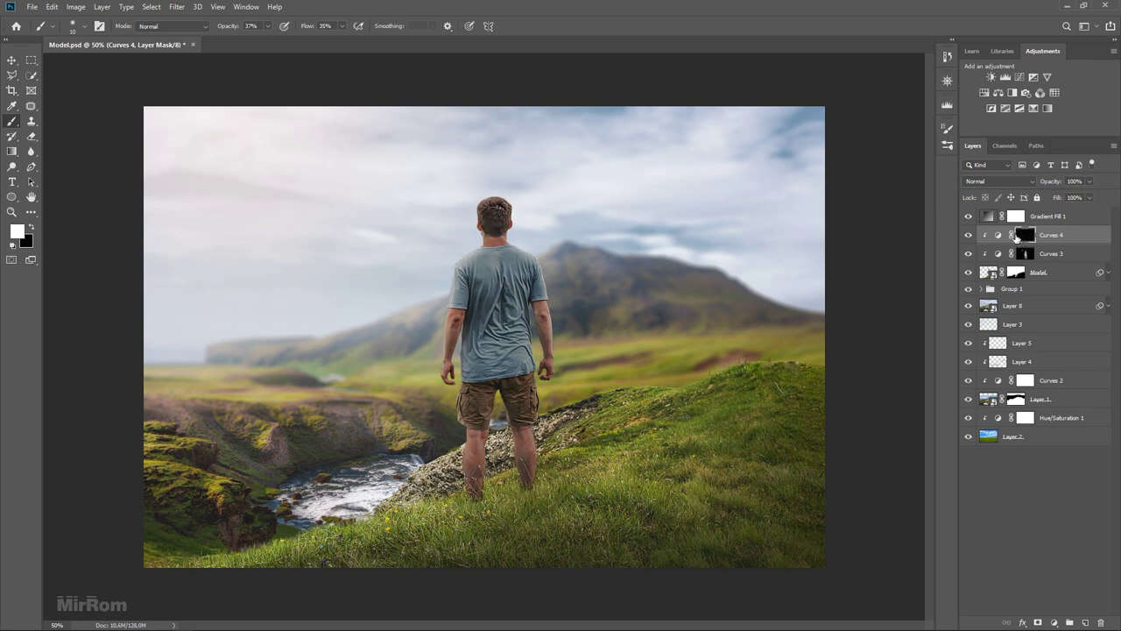
Step: Reveal Curves 4 brightening along the man's left side while zoomed in, then zoom out
{"action": "scroll", "coordinate": [505, 207], "scroll_direction": "up", "scroll_amount": 1}
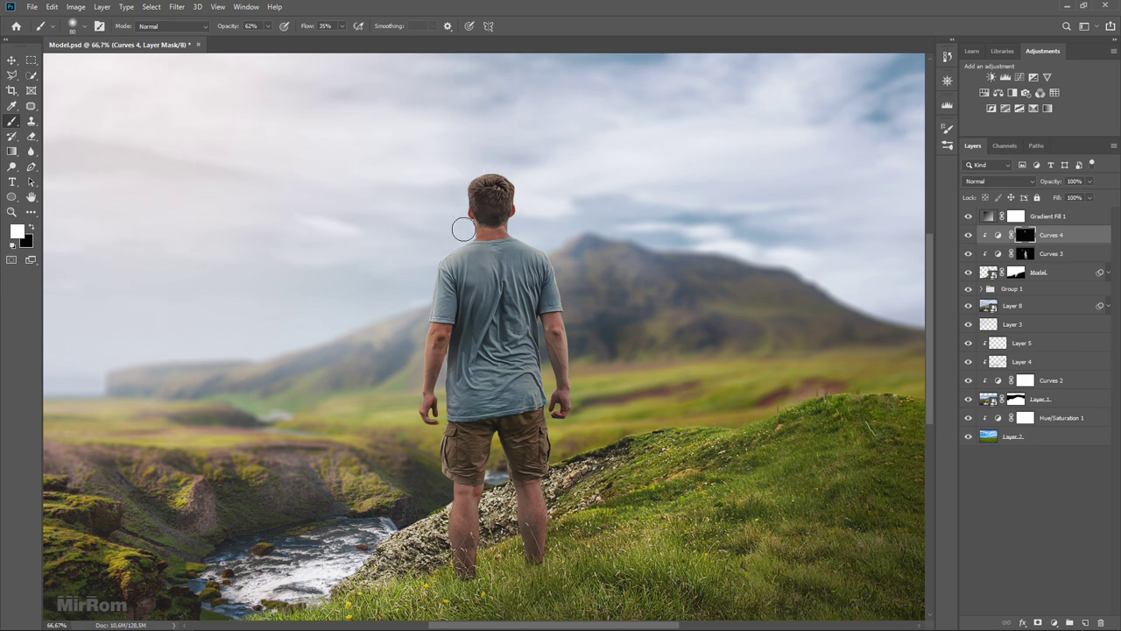
{"action": "scroll", "coordinate": [452, 233], "scroll_direction": "up", "scroll_amount": 1}
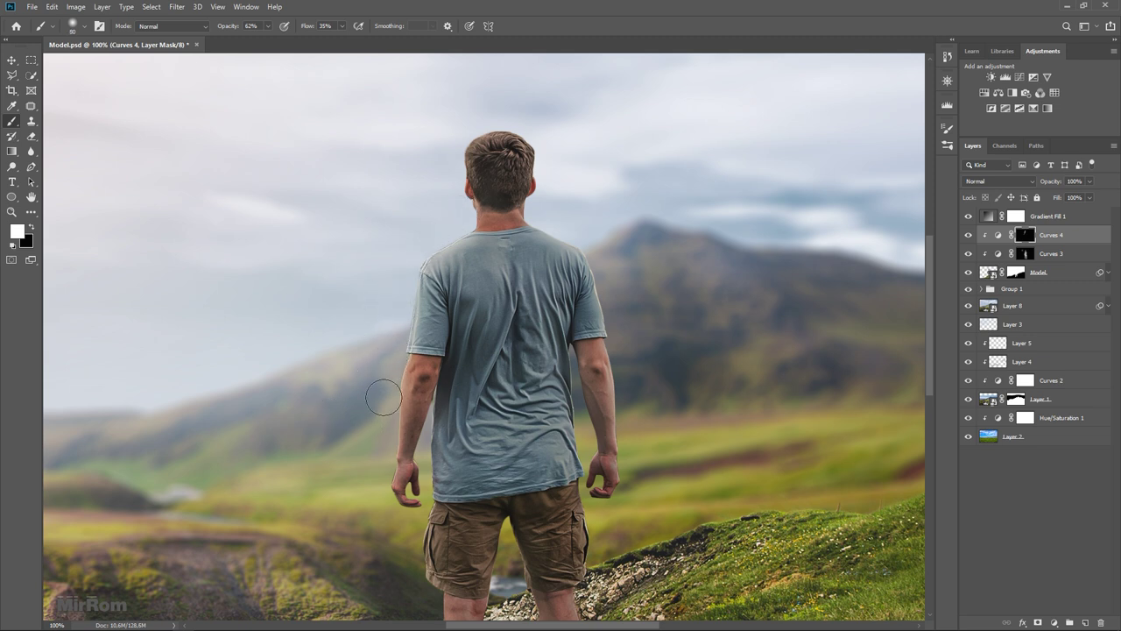
{"action": "scroll", "coordinate": [411, 390], "scroll_direction": "down", "scroll_amount": 3}
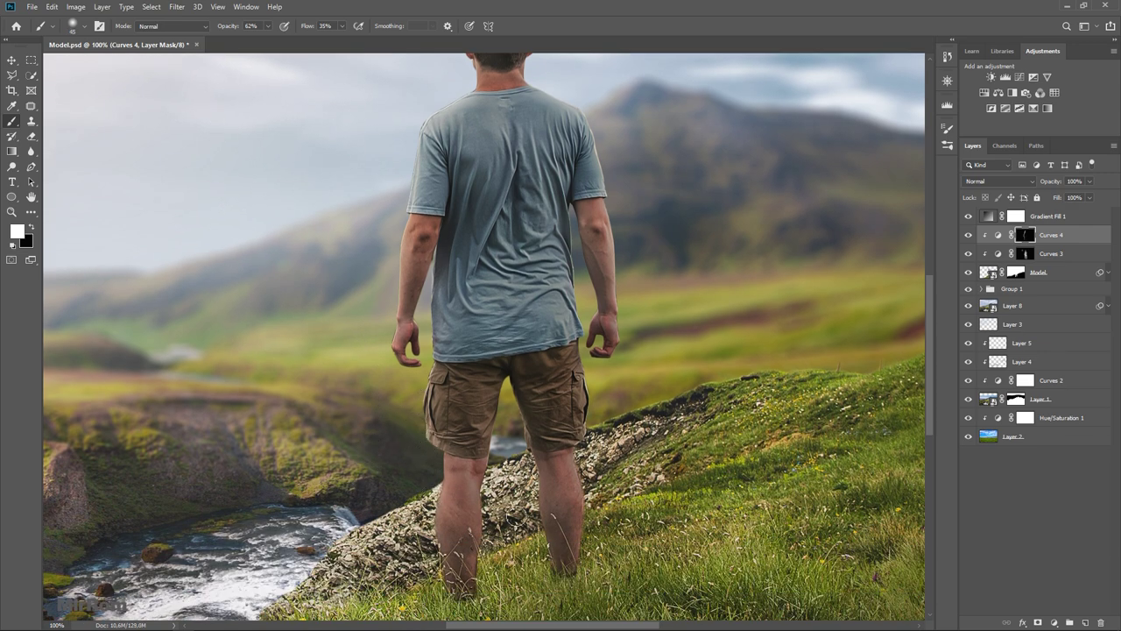
{"action": "key", "text": "ctrl+minus"}
{"action": "key", "text": "ctrl+minus"}
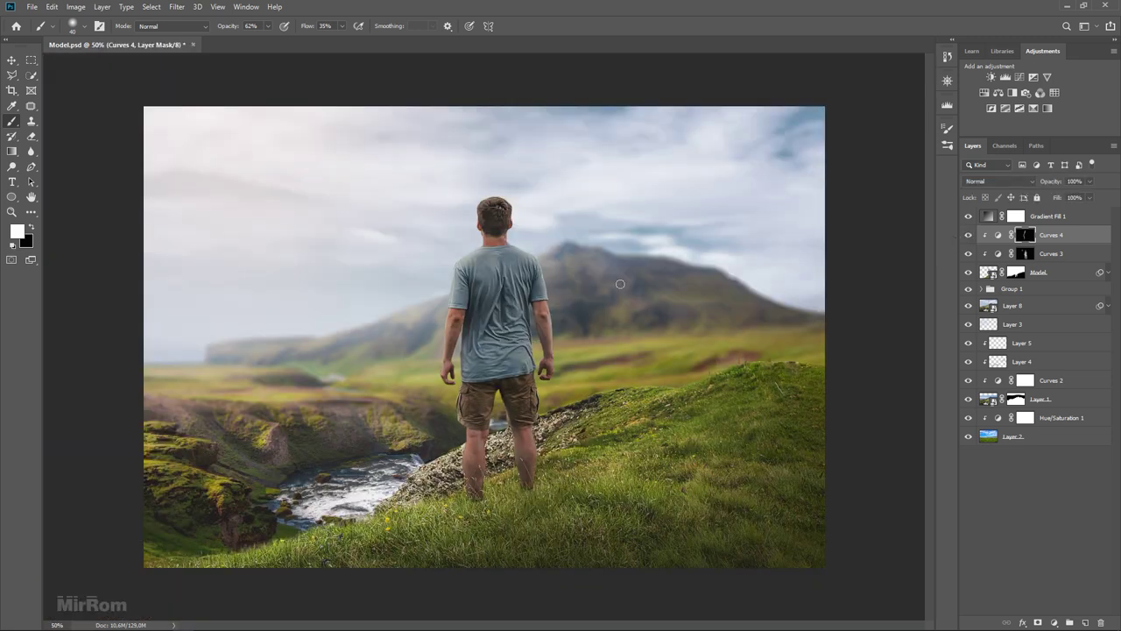
Step: Nudge the Curves 3 lower and upper curve points slightly to refine the shading
{"action": "key", "text": "v"}
{"action": "double_click", "coordinate": [999, 254]}
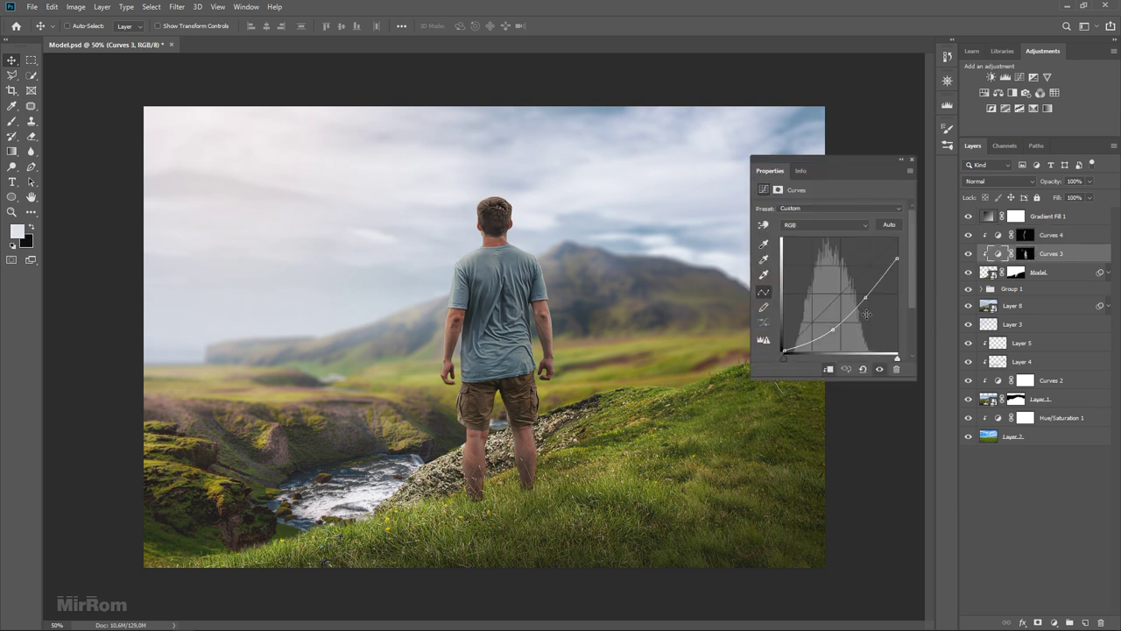
{"action": "left_click_drag", "start_coordinate": [833, 329], "coordinate": [831, 327]}
{"action": "left_click_drag", "start_coordinate": [865, 298], "coordinate": [864, 296]}
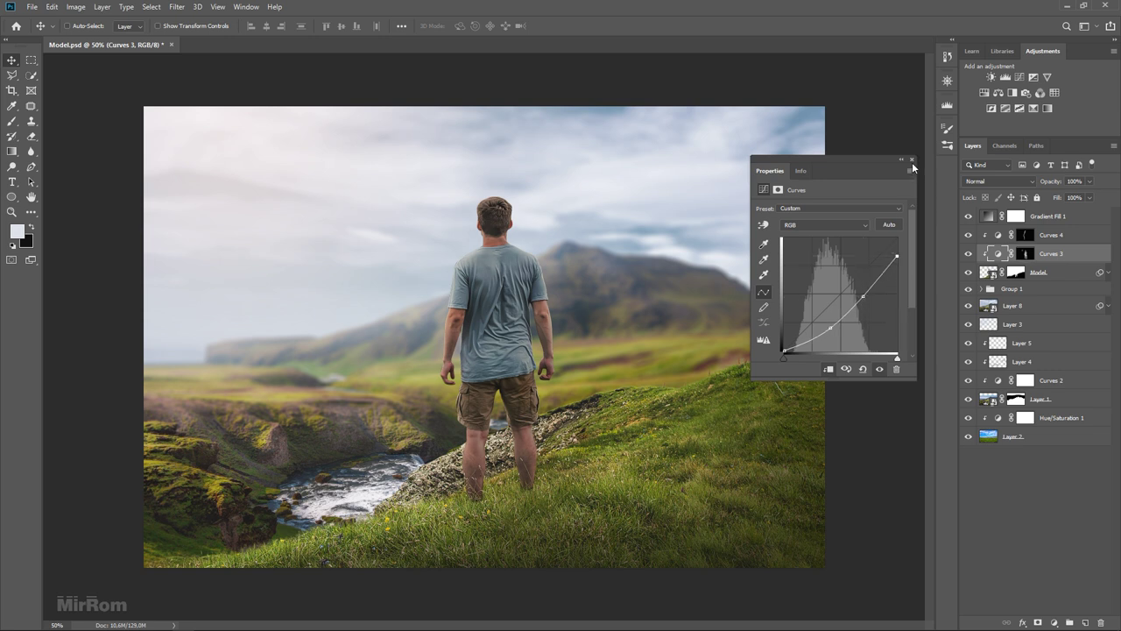
{"action": "left_click", "coordinate": [912, 160]}
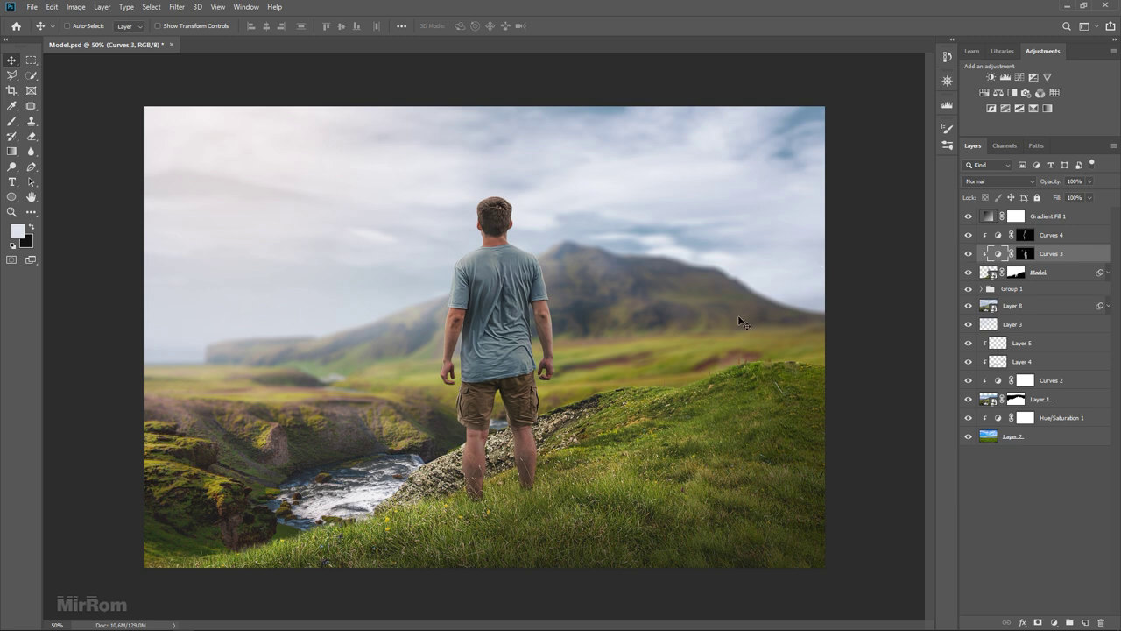
Step: Check Curves 4's effect, then add a new empty Layer 9 above Group 1
{"action": "key", "text": "ctrl+minus"}
{"action": "left_click", "coordinate": [1048, 239]}
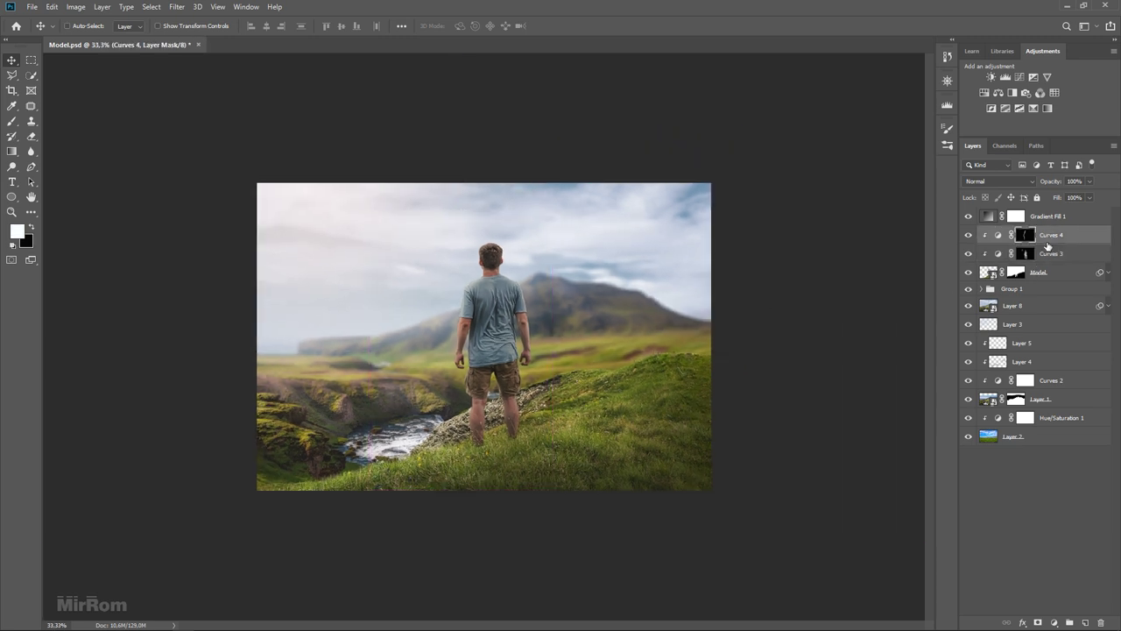
{"action": "left_click", "coordinate": [969, 235]}
{"action": "left_click", "coordinate": [1007, 289]}
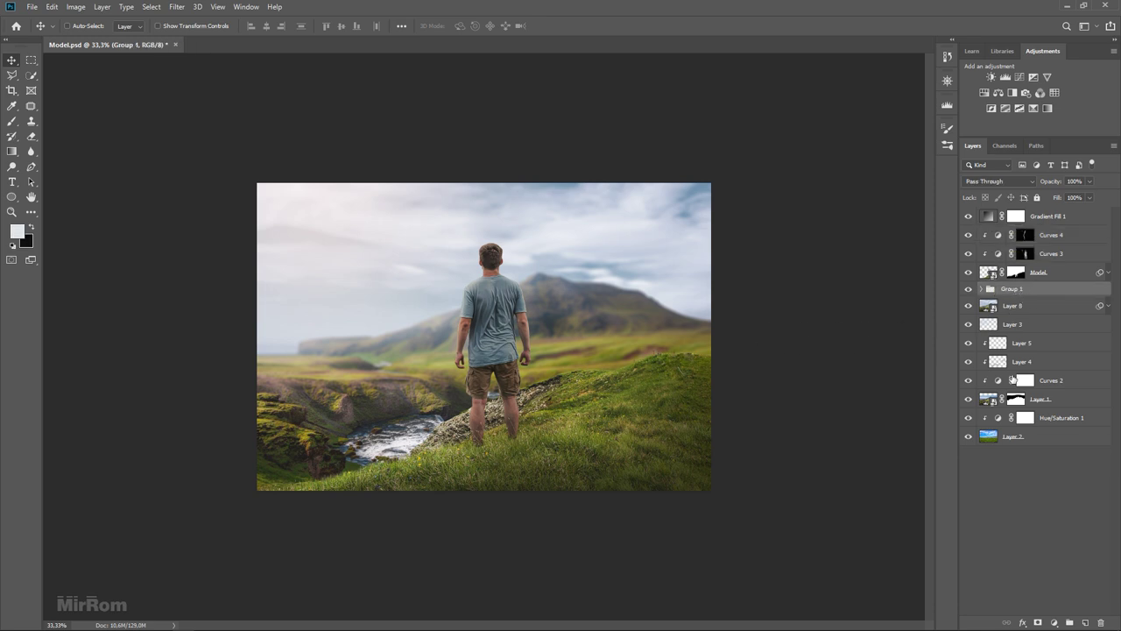
{"action": "left_click", "coordinate": [1084, 621]}
Step: Paint a soft black shadow on the grass around and right of the man's feet
{"action": "key", "text": "b"}
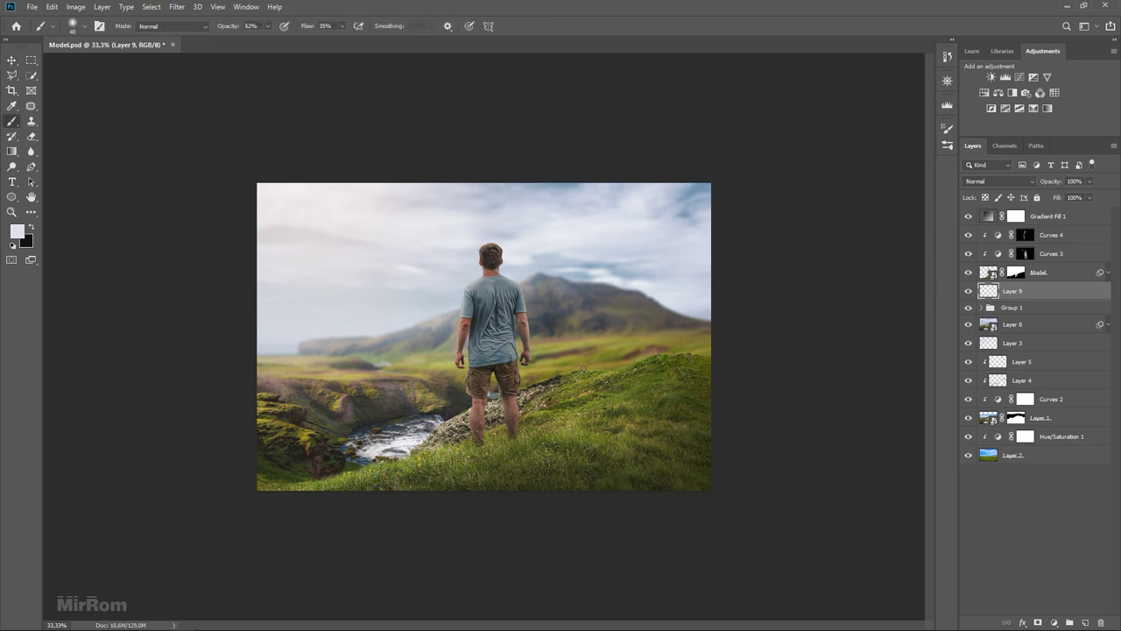
{"action": "left_click", "coordinate": [32, 228]}
{"action": "left_click_drag", "start_coordinate": [477, 449], "coordinate": [543, 478]}
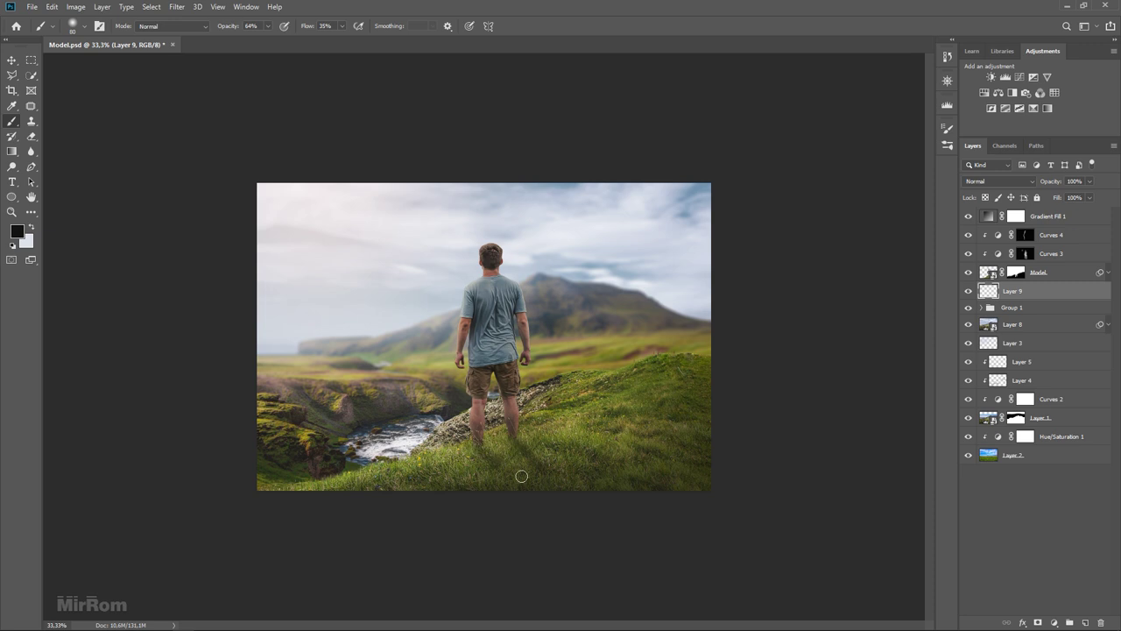
{"action": "left_click_drag", "start_coordinate": [517, 445], "coordinate": [546, 480]}
{"action": "key", "text": "bracketright"}
{"action": "key", "text": "bracketright"}
{"action": "key", "text": "bracketright"}
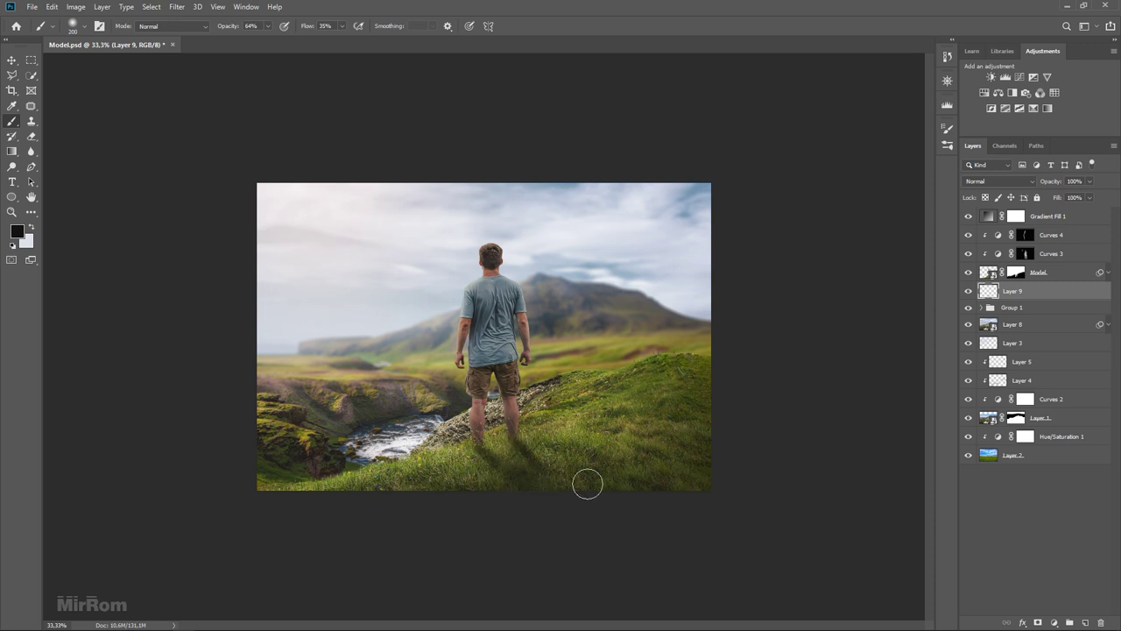
{"action": "left_click_drag", "start_coordinate": [538, 450], "coordinate": [547, 464]}
{"action": "key", "text": "bracketleft"}
{"action": "key", "text": "bracketleft"}
{"action": "key", "text": "bracketleft"}
{"action": "key", "text": "bracketright"}
{"action": "key", "text": "bracketright"}
{"action": "key", "text": "bracketright"}
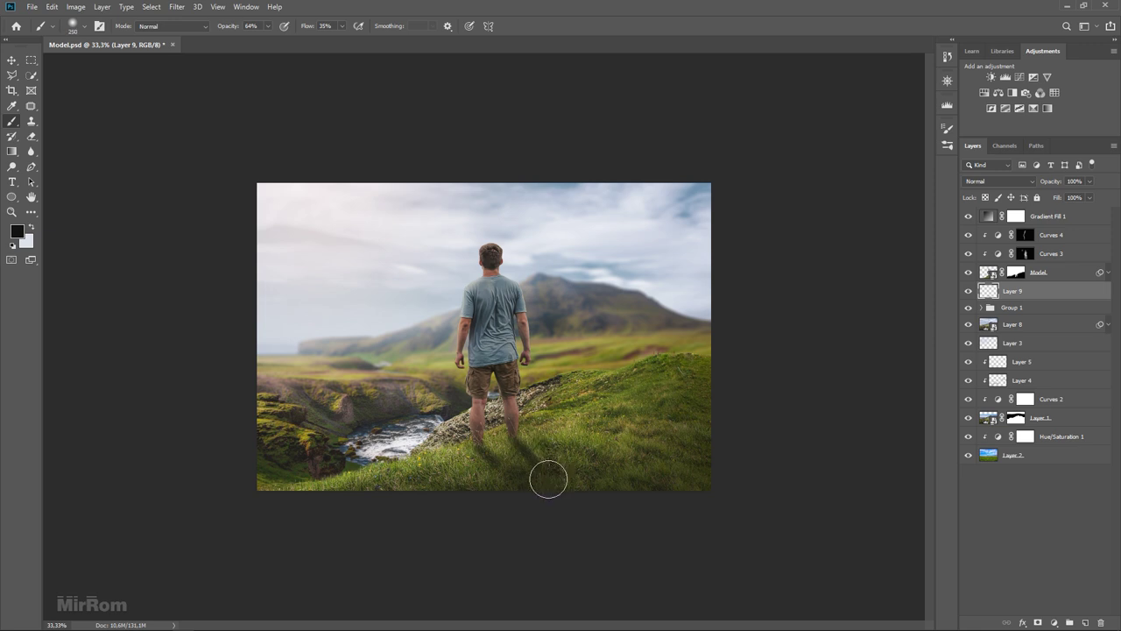
{"action": "left_click_drag", "start_coordinate": [570, 462], "coordinate": [523, 461]}
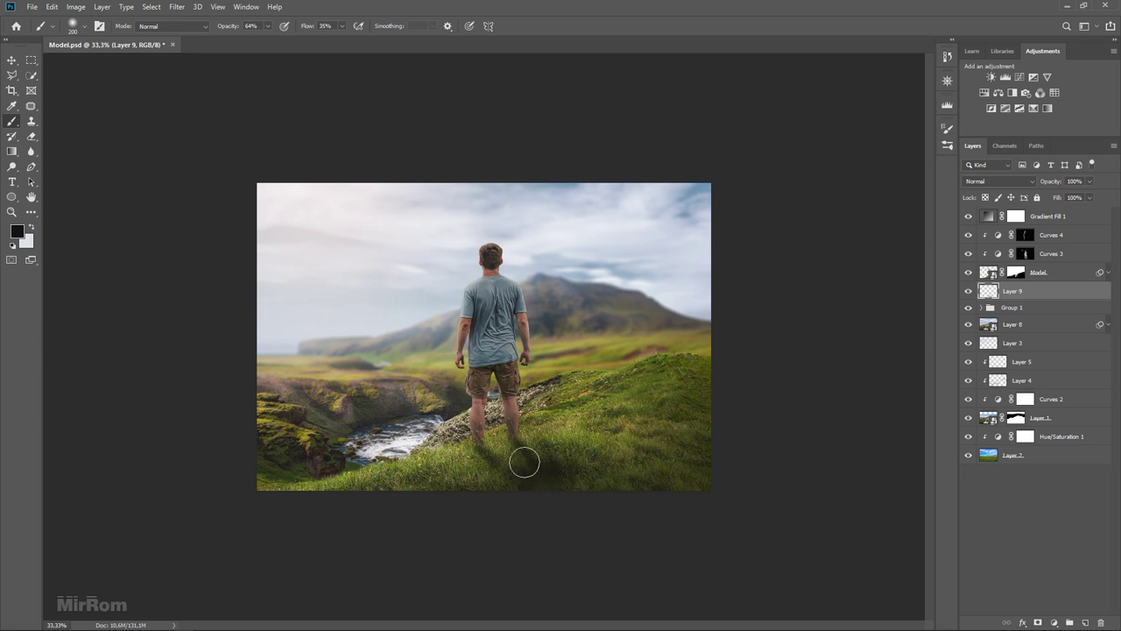
Step: Fade the shadow layer to 66% opacity and erase its excess
{"action": "key", "text": "v"}
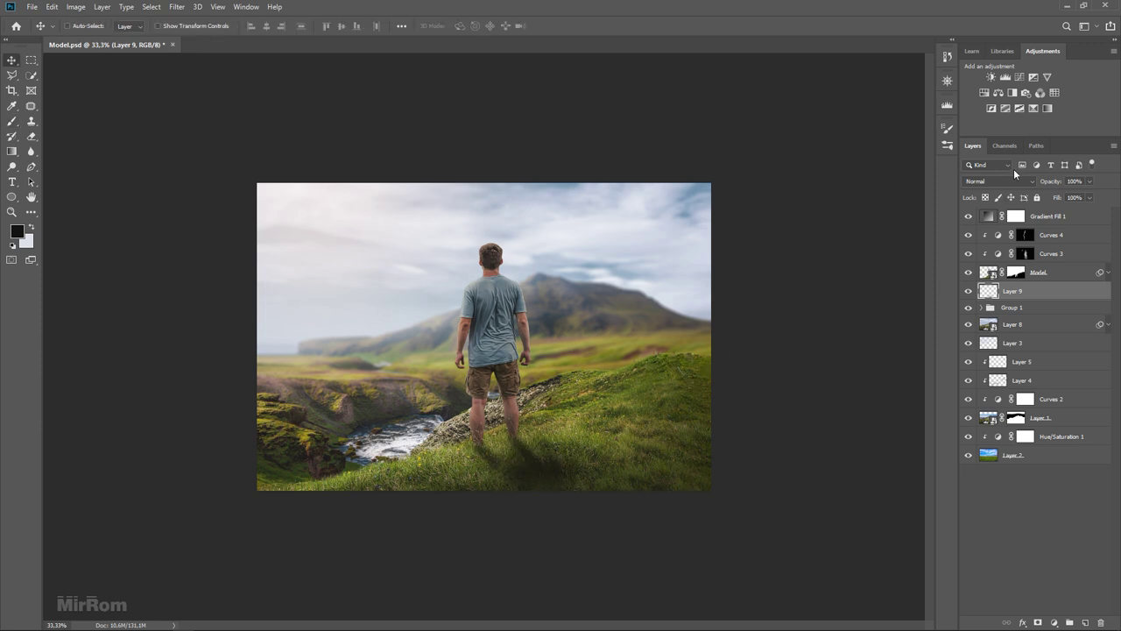
{"action": "mouse_move", "coordinate": [1054, 188]}
{"action": "left_mouse_down"}
{"action": "mouse_move", "coordinate": [1044, 189]}
{"action": "mouse_move", "coordinate": [1054, 183]}
{"action": "left_mouse_up"}
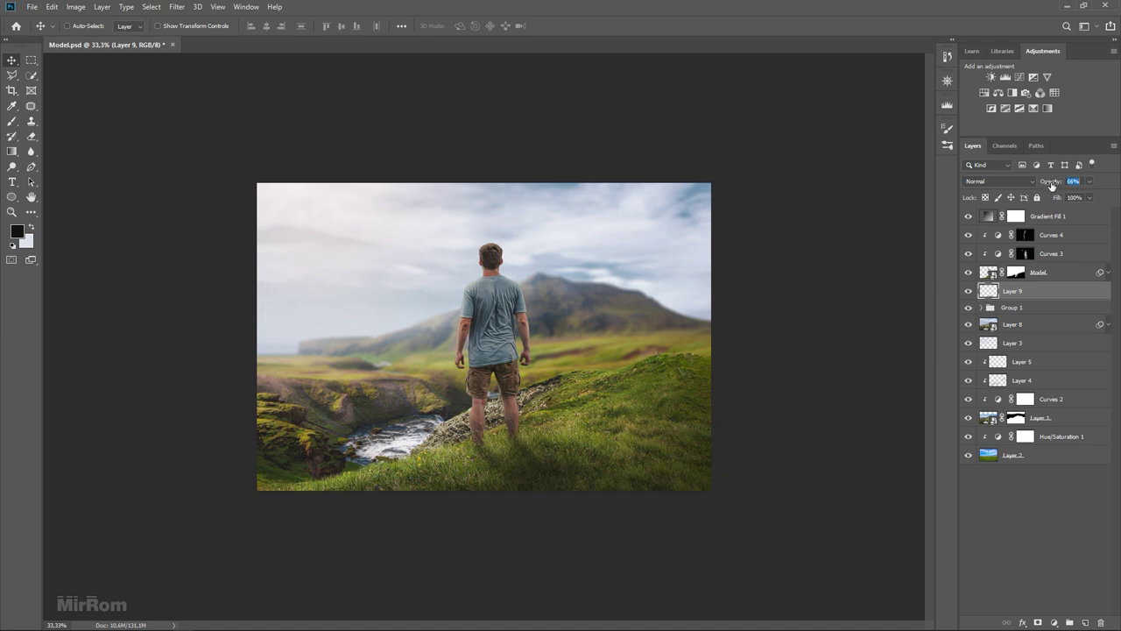
{"action": "key", "text": "ctrl+plus"}
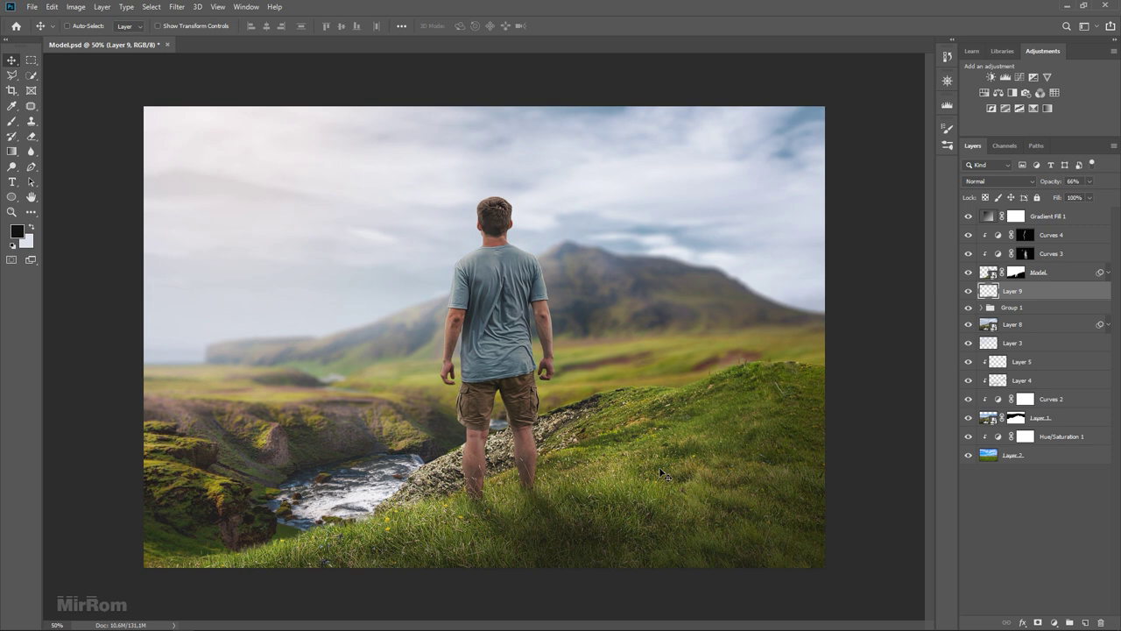
{"action": "key", "text": "b"}
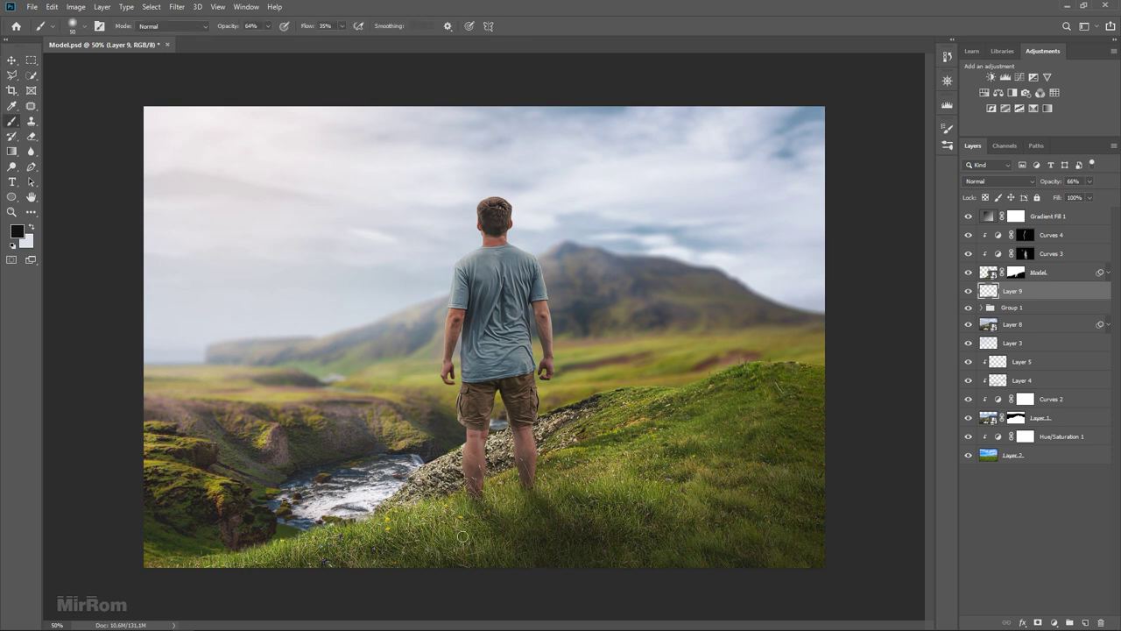
{"action": "key", "text": "bracketright"}
{"action": "left_click", "coordinate": [31, 137]}
{"action": "left_click", "coordinate": [58, 137]}
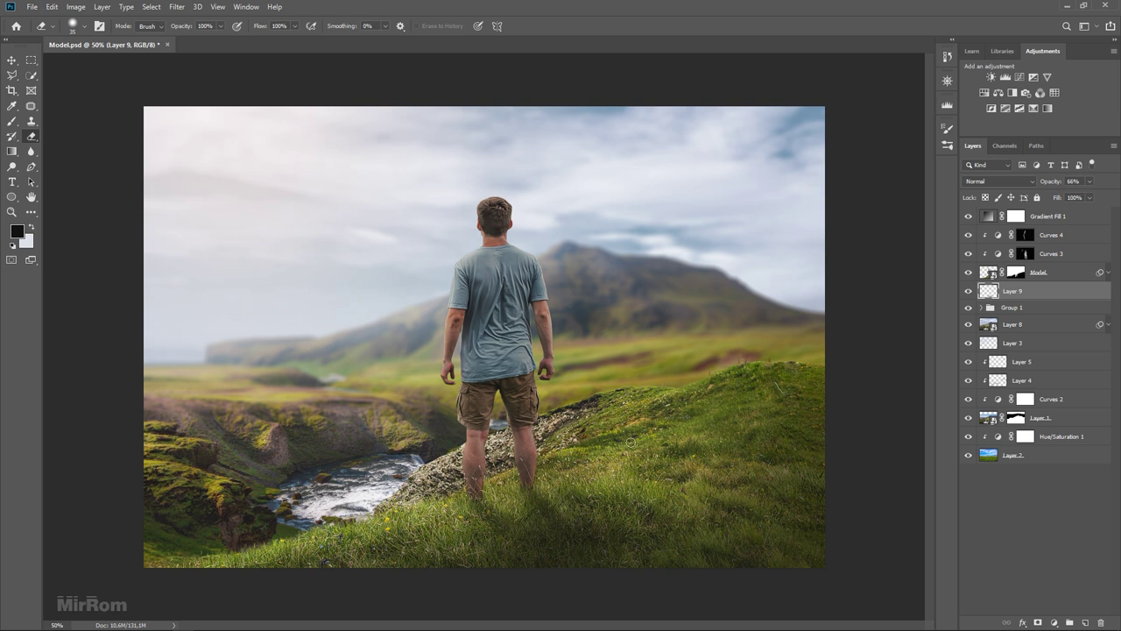
{"action": "key", "text": "v"}
{"action": "key", "text": "ctrl+minus"}
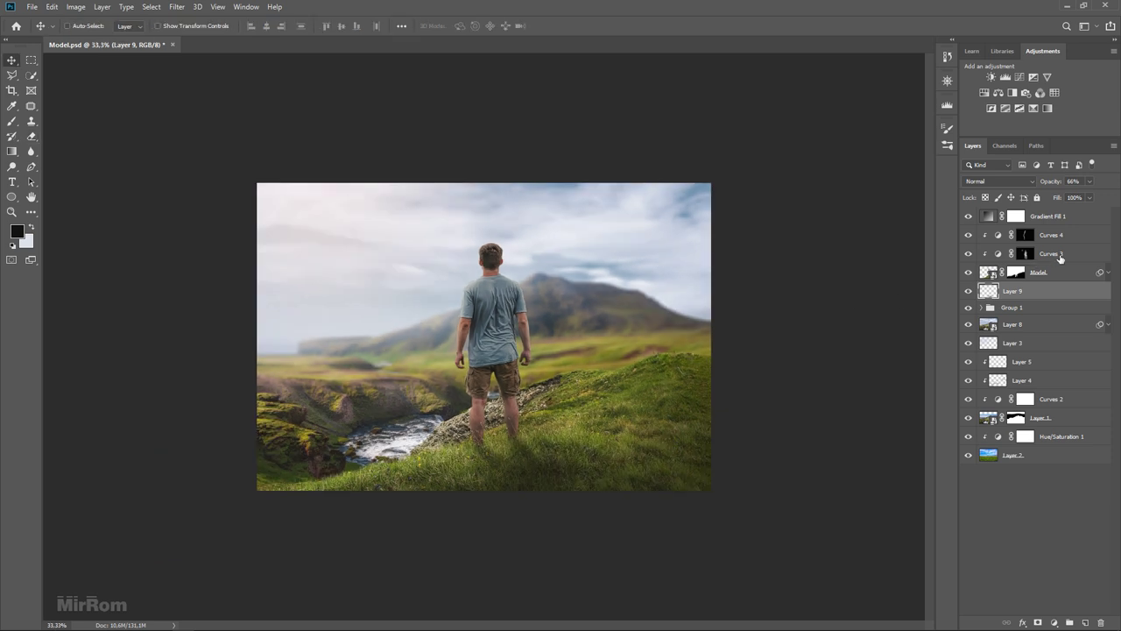
Step: Select the Curves 3 mask and paint further shading over the man's shorts and shirt
{"action": "left_click", "coordinate": [1072, 224]}
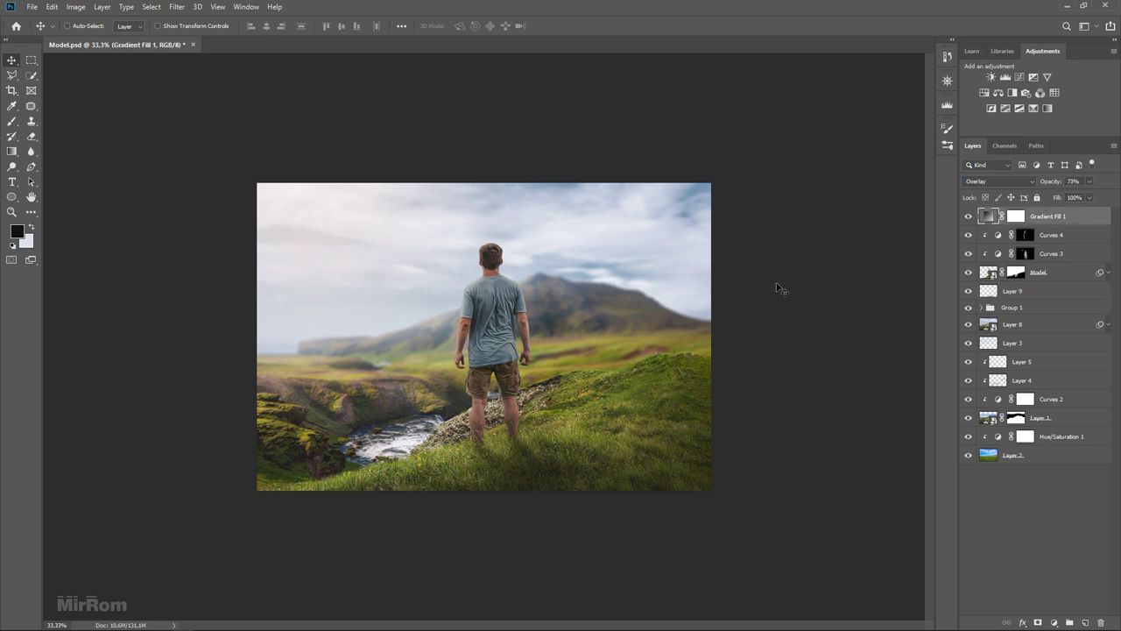
{"action": "key", "text": "ctrl+plus"}
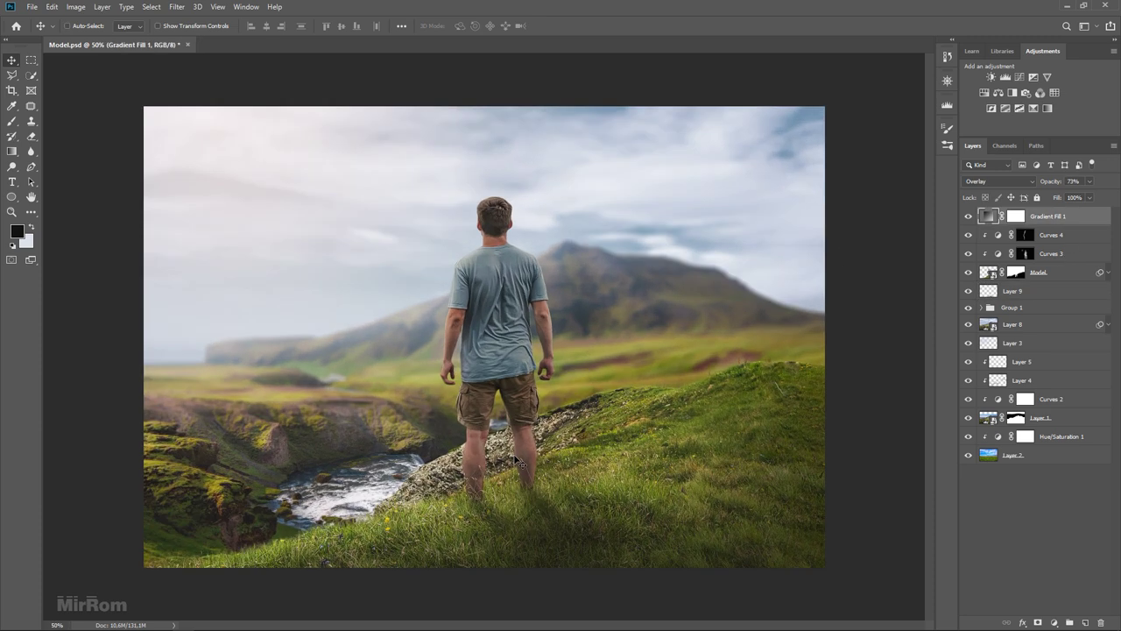
{"action": "key", "text": "ctrl+plus"}
{"action": "scroll", "coordinate": [911, 298], "scroll_direction": "down", "scroll_amount": 2}
{"action": "left_click", "coordinate": [1024, 253]}
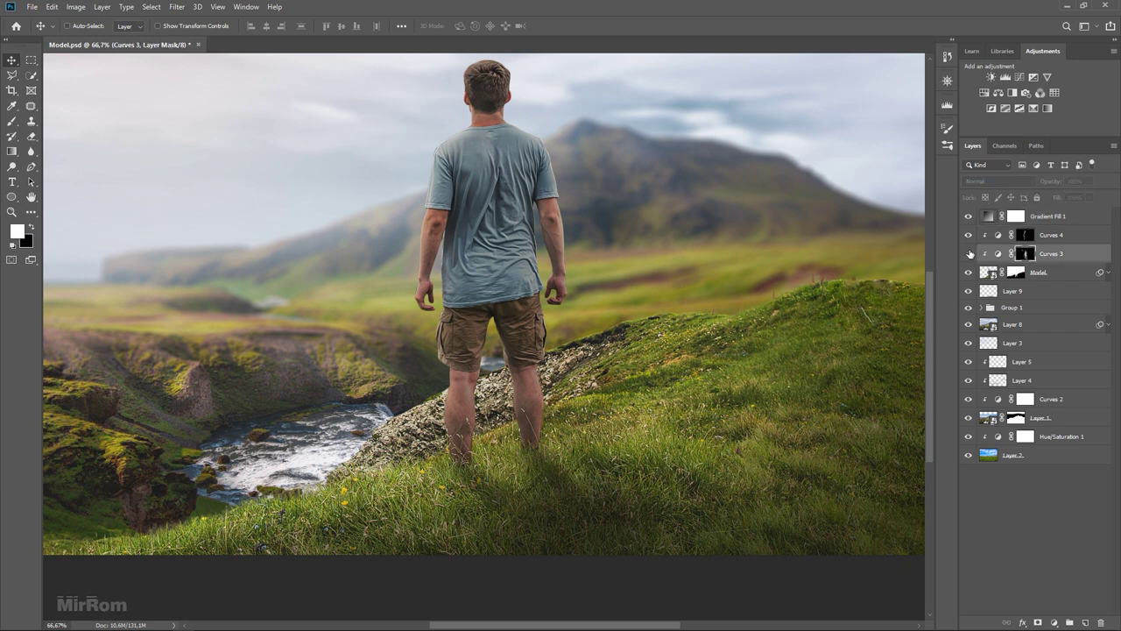
{"action": "key", "text": "b"}
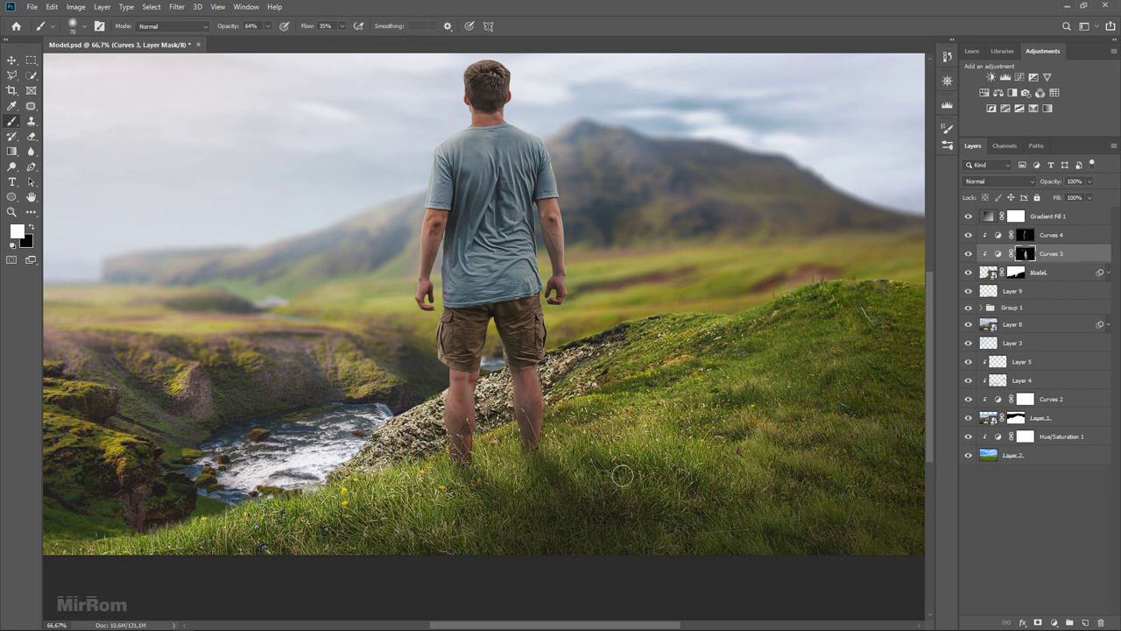
{"action": "key", "text": "bracketleft"}
{"action": "key", "text": "bracketleft"}
{"action": "key", "text": "bracketleft"}
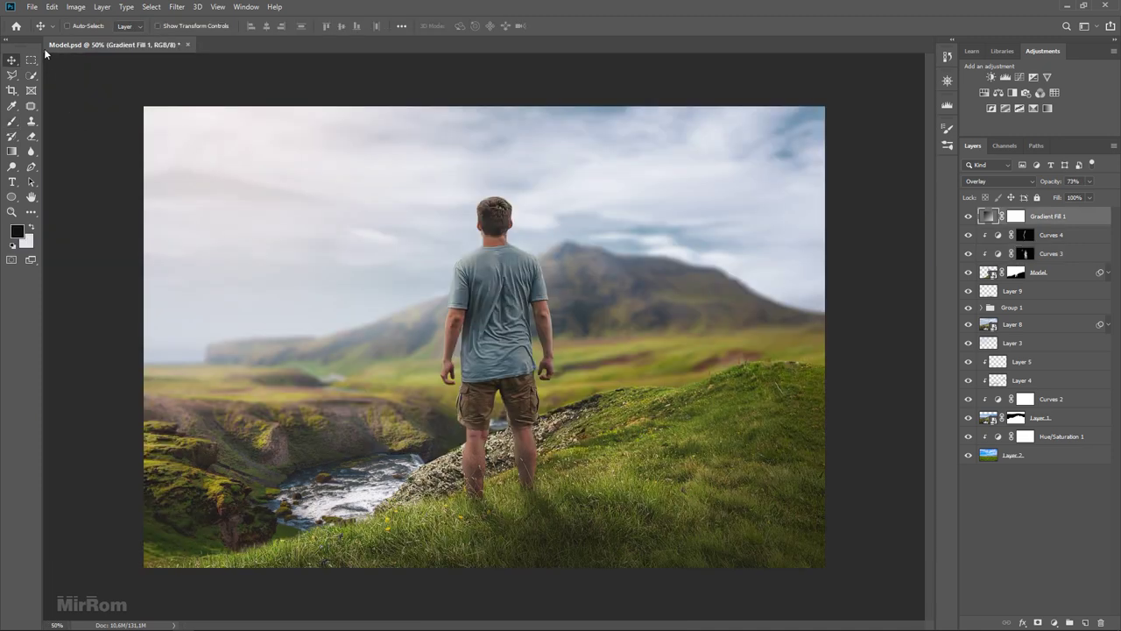
{"action": "left_click", "coordinate": [31, 6]}
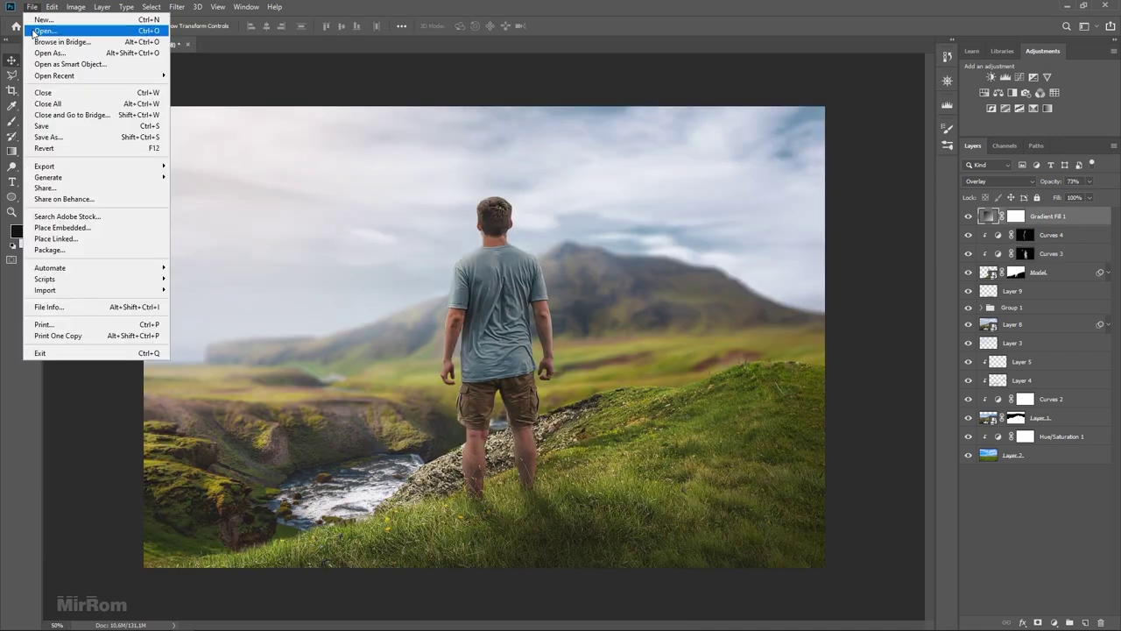
Step: Open the tree cut-out PNG and crop off its top and bottom watermark bars
{"action": "left_click", "coordinate": [35, 35]}
{"action": "double_click", "coordinate": [144, 175]}
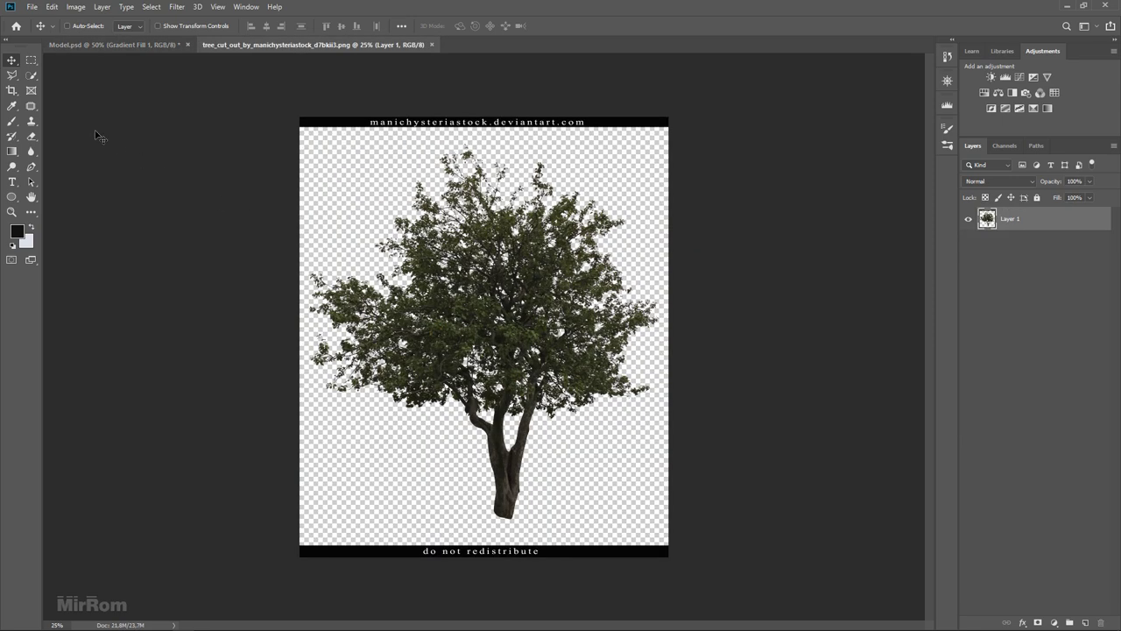
{"action": "left_click", "coordinate": [14, 91]}
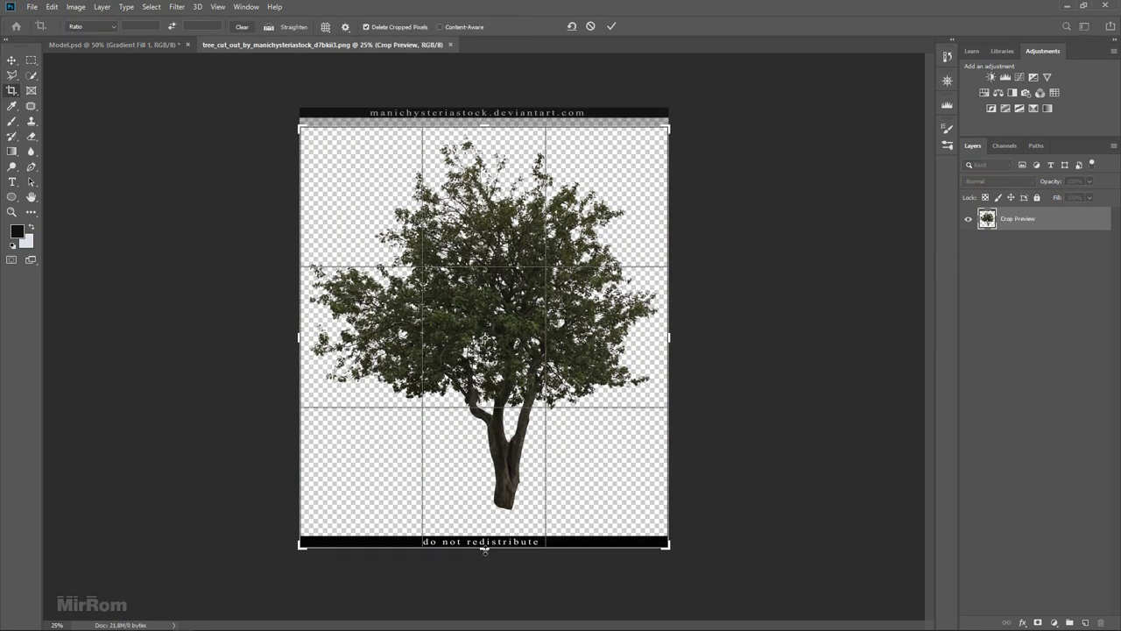
{"action": "left_click_drag", "start_coordinate": [484, 557], "coordinate": [489, 536]}
{"action": "key", "text": "Return"}
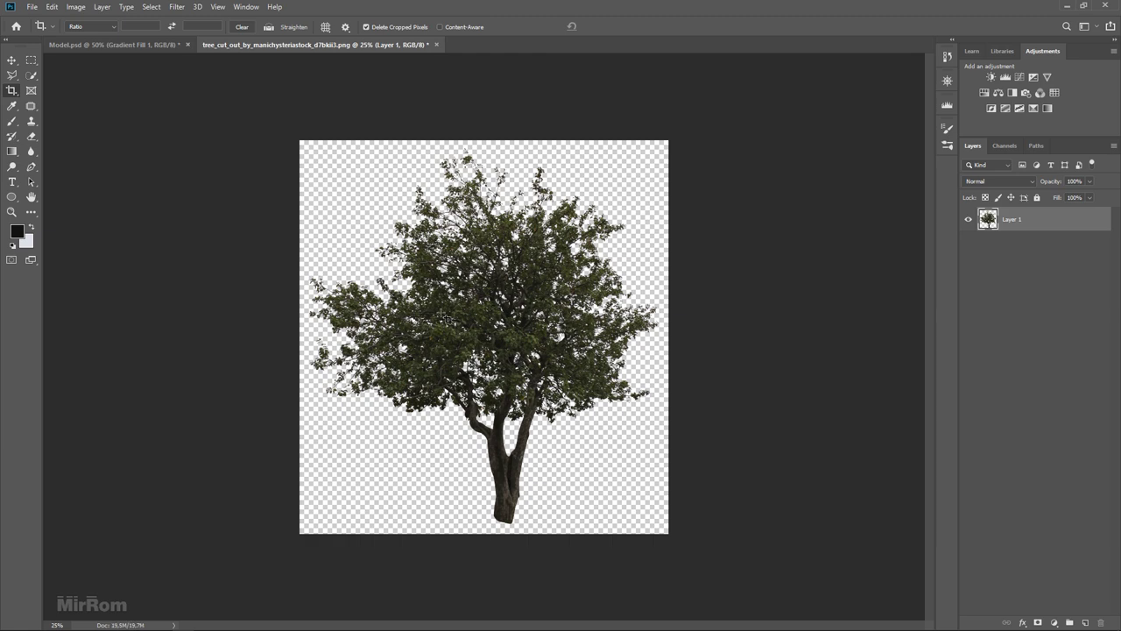
Step: Drag the tree layer into Model.psd and close the tree file without saving
{"action": "key", "text": "v"}
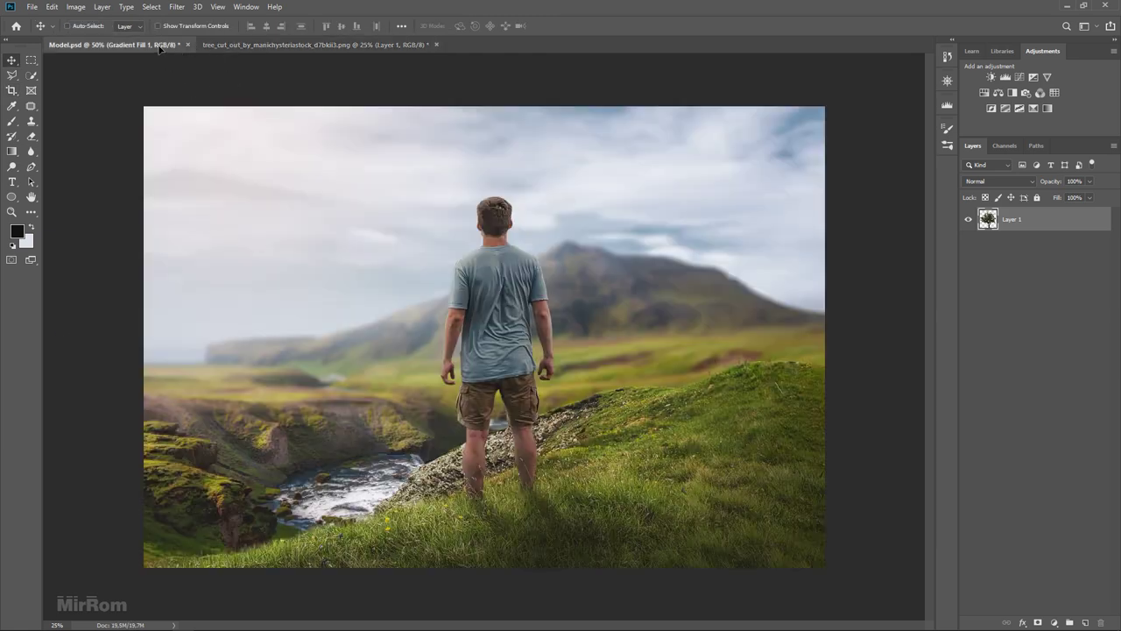
{"action": "left_click_drag", "start_coordinate": [456, 314], "coordinate": [368, 215]}
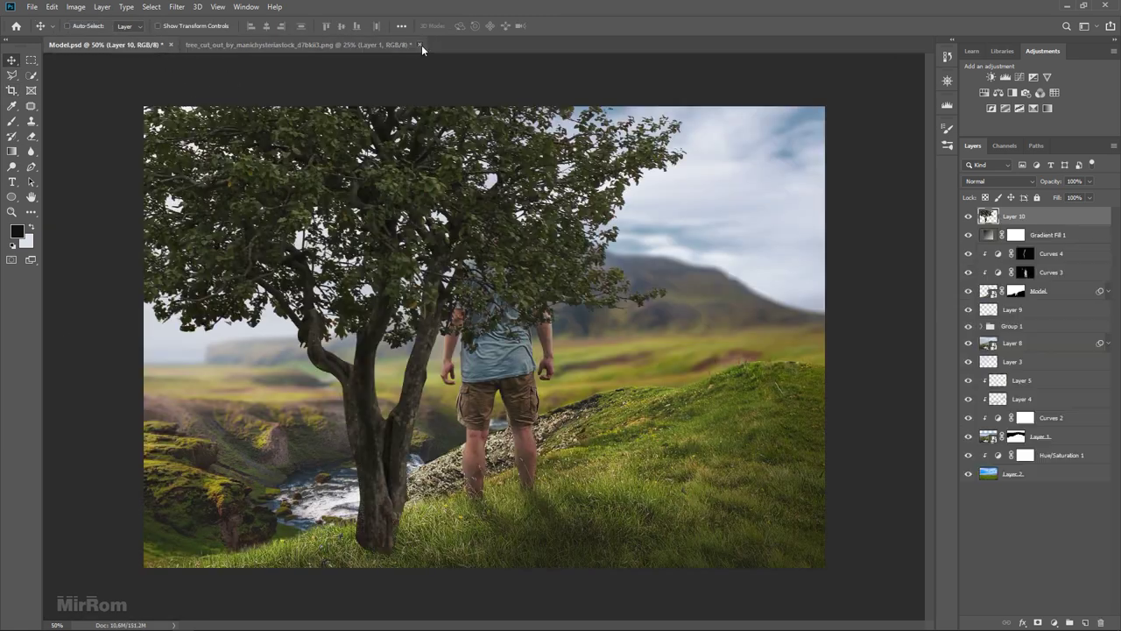
{"action": "left_click", "coordinate": [421, 45]}
{"action": "left_click", "coordinate": [555, 237]}
Step: Scale the tree down and position it at the right edge of the landscape
{"action": "left_click_drag", "start_coordinate": [495, 311], "coordinate": [681, 311]}
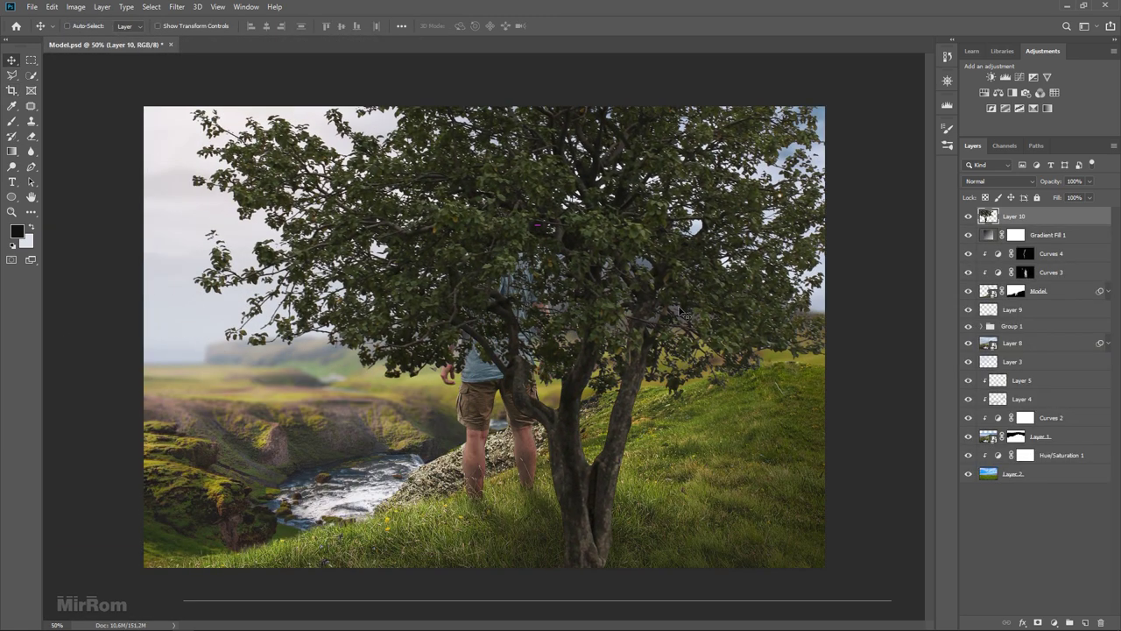
{"action": "key", "text": "ctrl+minus"}
{"action": "key", "text": "ctrl+minus"}
{"action": "key", "text": "ctrl+t"}
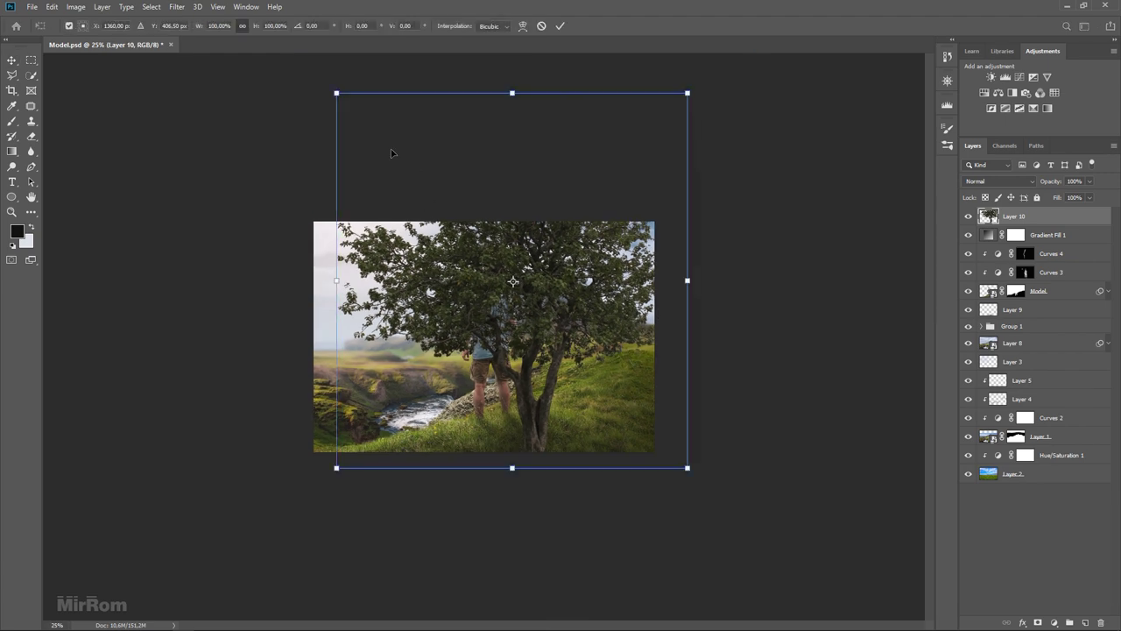
{"action": "left_click_drag", "start_coordinate": [337, 92], "coordinate": [429, 232]}
{"action": "mouse_move", "coordinate": [569, 265]}
{"action": "left_mouse_down"}
{"action": "mouse_move", "coordinate": [661, 276]}
{"action": "mouse_move", "coordinate": [662, 243]}
{"action": "left_mouse_up"}
{"action": "left_click_drag", "start_coordinate": [505, 166], "coordinate": [520, 180]}
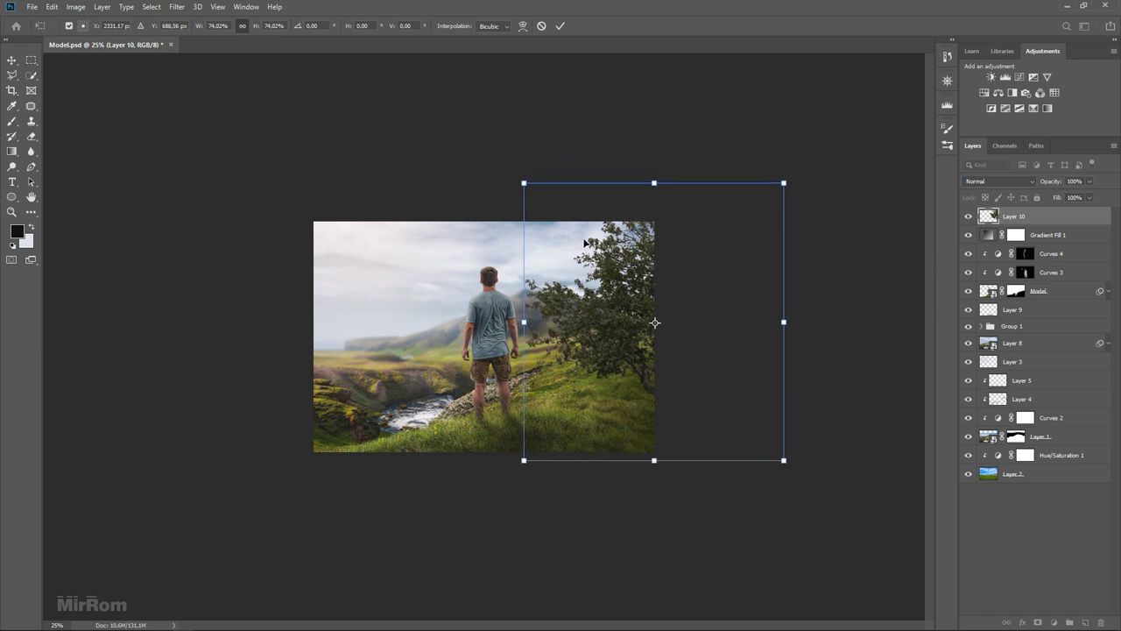
{"action": "left_click_drag", "start_coordinate": [626, 197], "coordinate": [610, 190]}
{"action": "left_click", "coordinate": [560, 26]}
{"action": "left_click", "coordinate": [1023, 217]}
{"action": "type", "text": "Tree"}
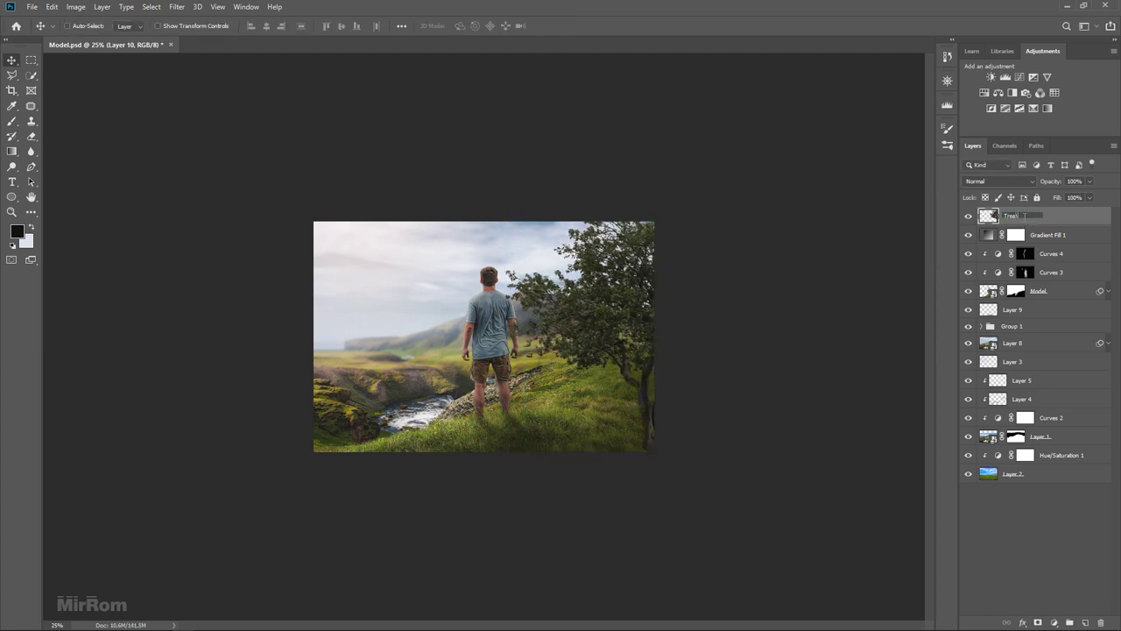
Step: Name the layer Tree, convert it to a smart object, and shift it up-right
{"action": "key", "text": "Return"}
{"action": "right_click", "coordinate": [1030, 217]}
{"action": "left_click", "coordinate": [928, 299]}
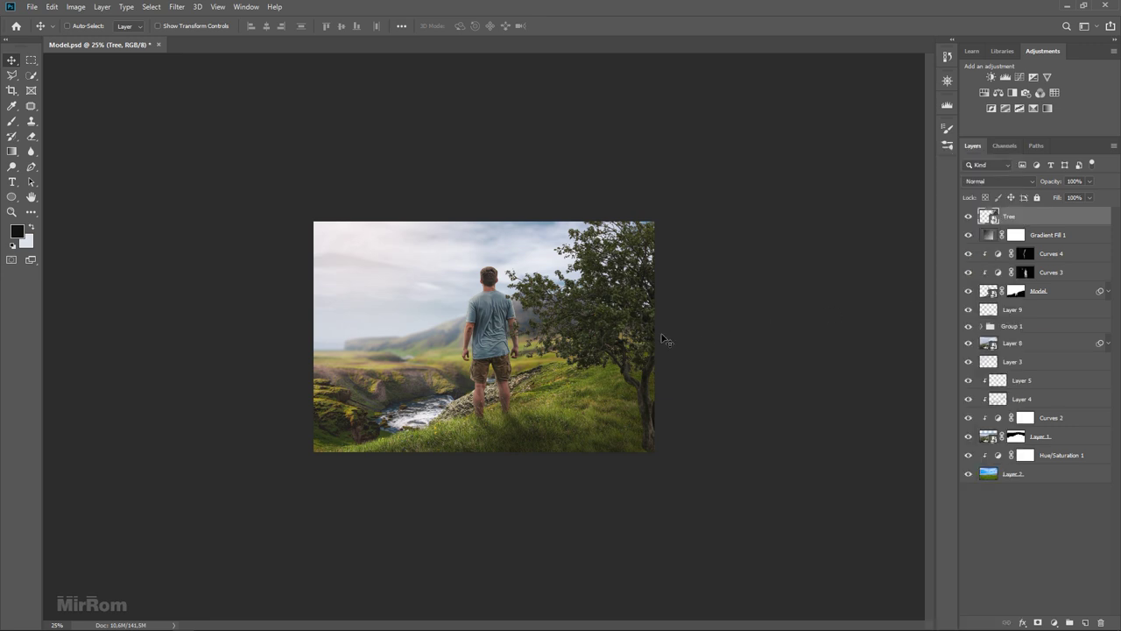
{"action": "left_click_drag", "start_coordinate": [665, 340], "coordinate": [668, 317]}
Step: Rotate the tree about -12.65° and scale it to roughly 86%
{"action": "key", "text": "ctrl+t"}
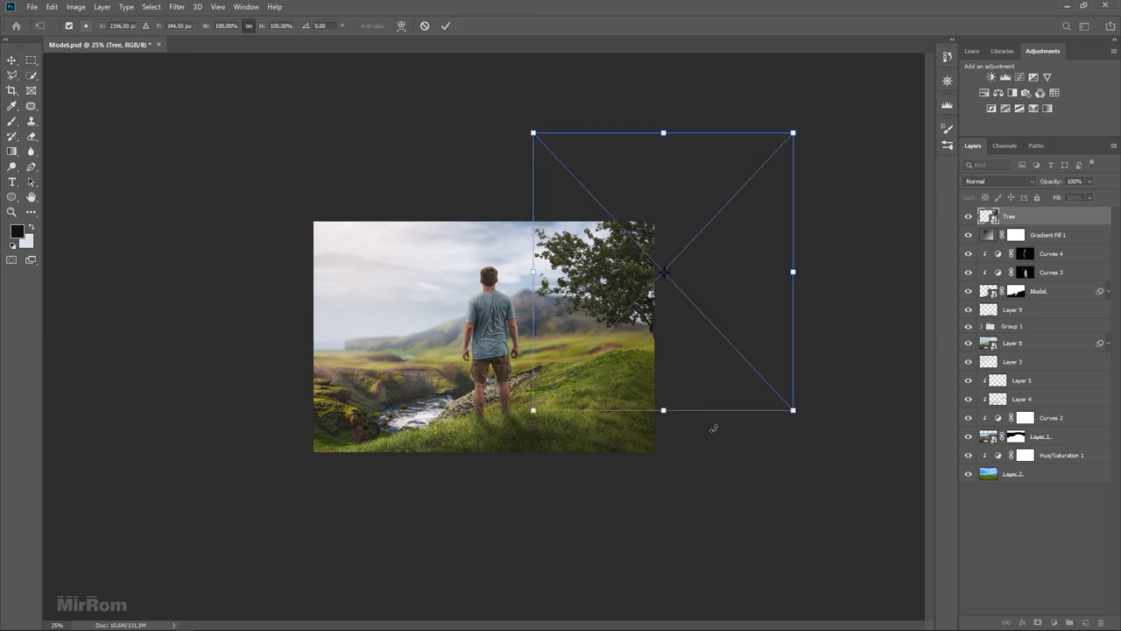
{"action": "left_click_drag", "start_coordinate": [714, 429], "coordinate": [745, 402]}
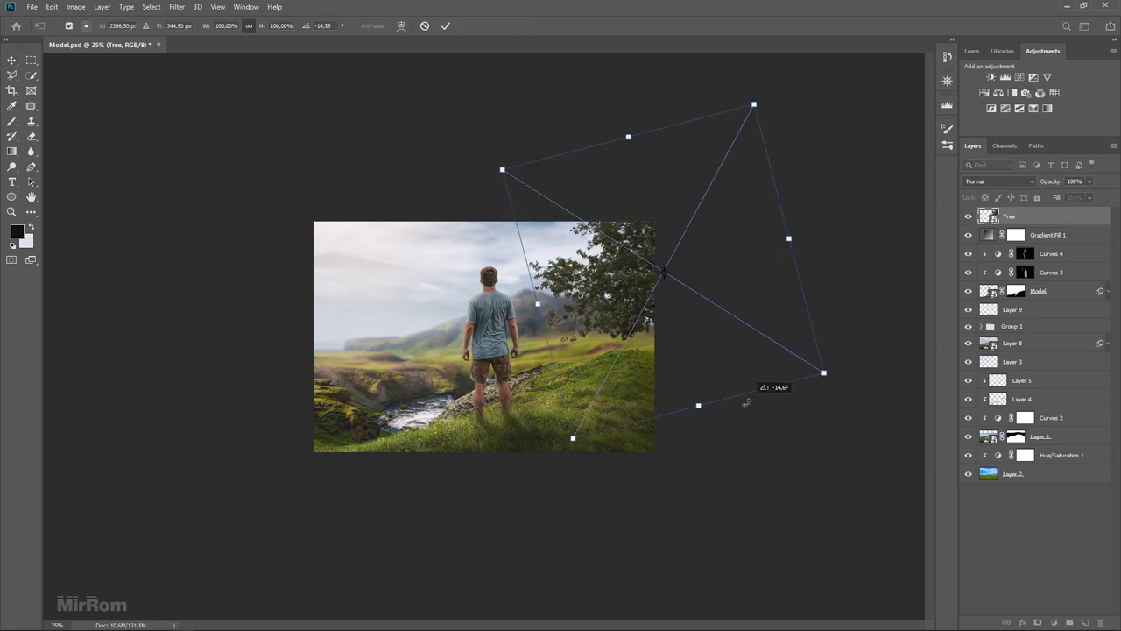
{"action": "left_click_drag", "start_coordinate": [823, 373], "coordinate": [726, 297]}
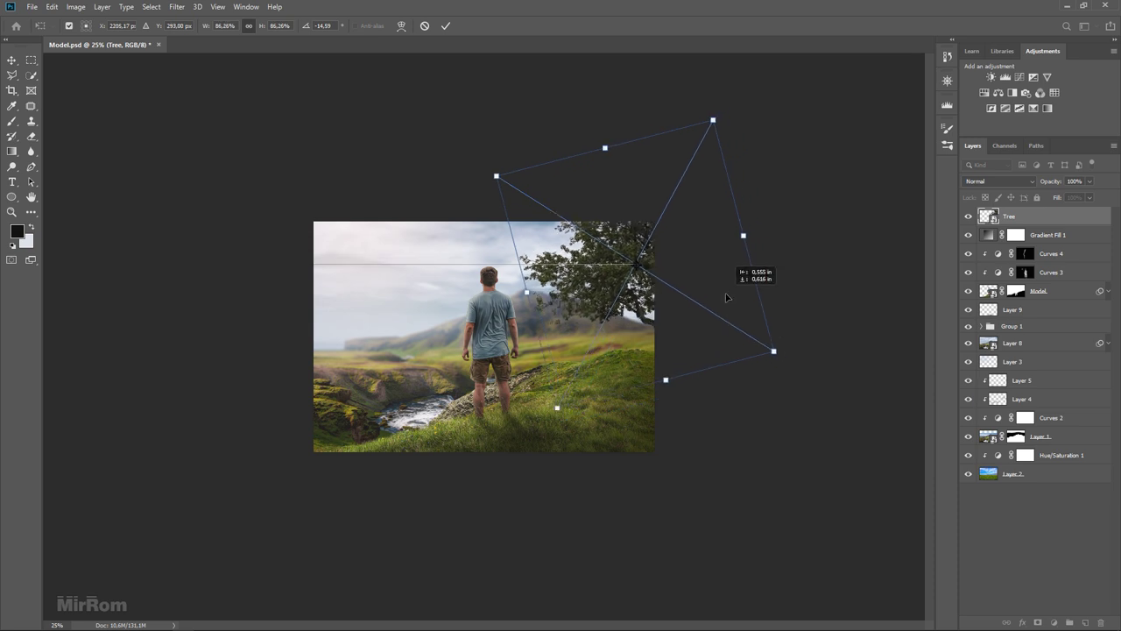
{"action": "left_click_drag", "start_coordinate": [823, 305], "coordinate": [811, 312]}
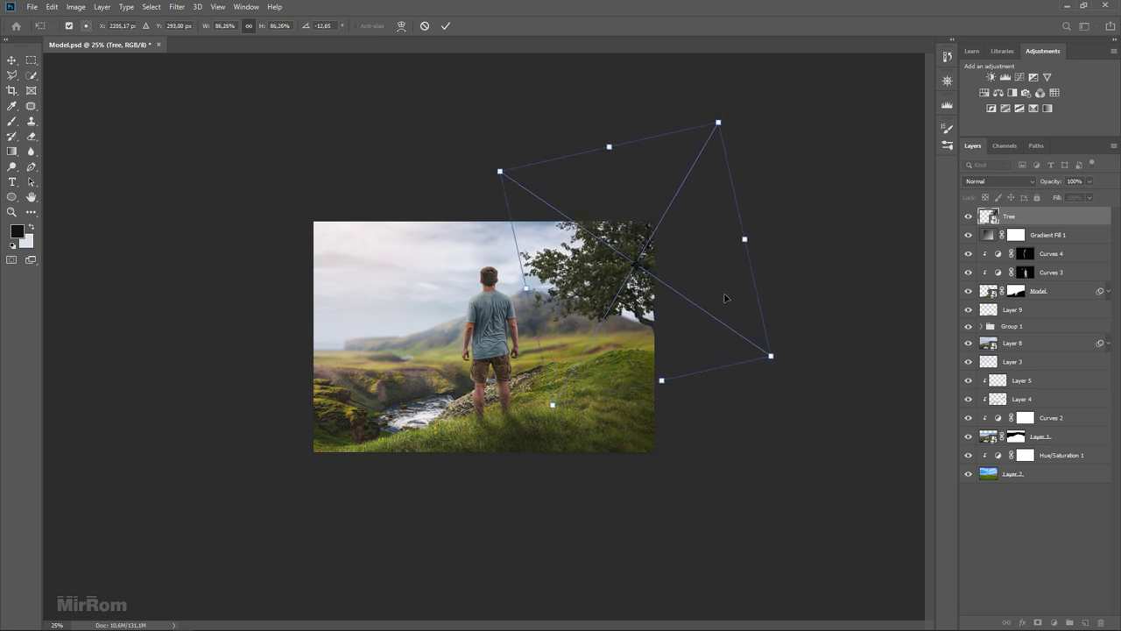
{"action": "key", "text": "Return"}
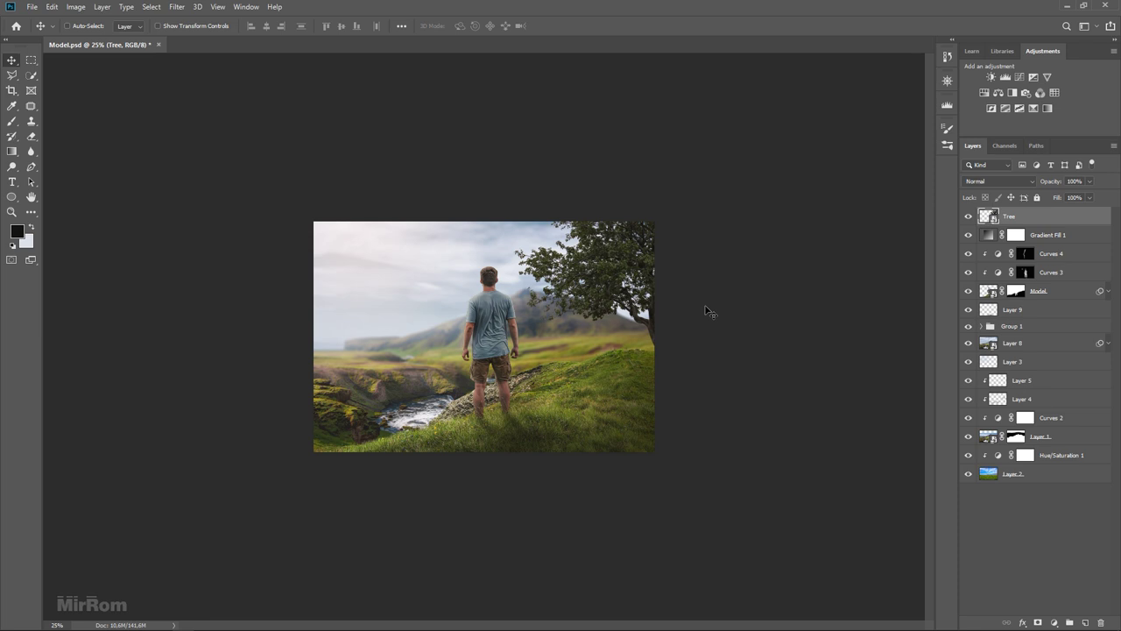
Step: Reshape the tree slightly from its top corner and nudge it right
{"action": "key", "text": "ctrl+t"}
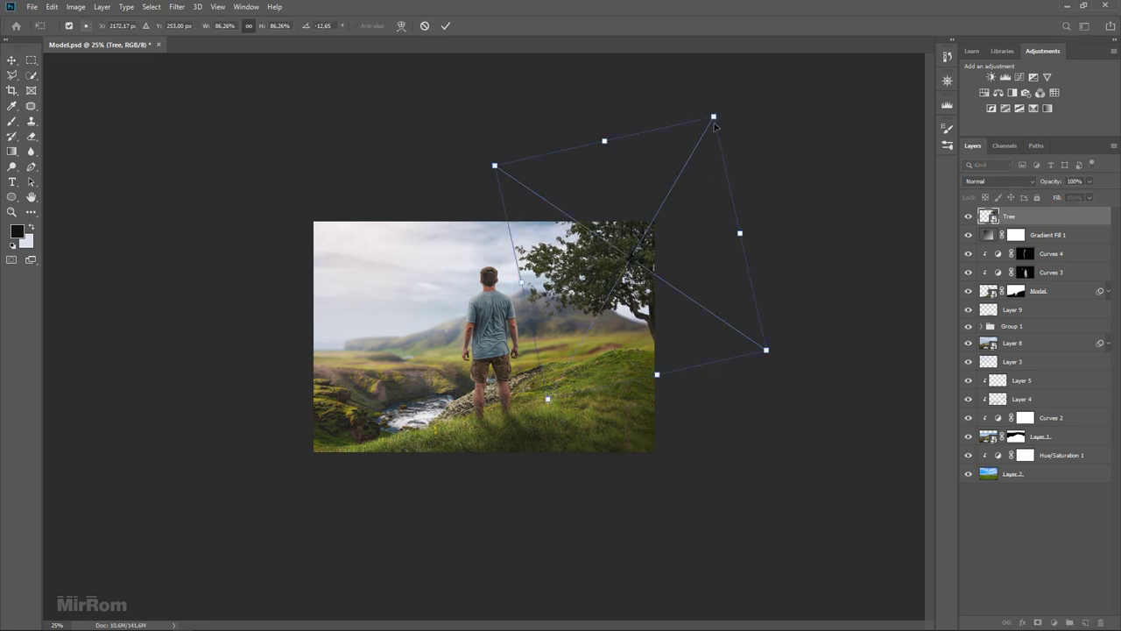
{"action": "left_click_drag", "start_coordinate": [714, 119], "coordinate": [707, 125]}
{"action": "key", "text": "Return"}
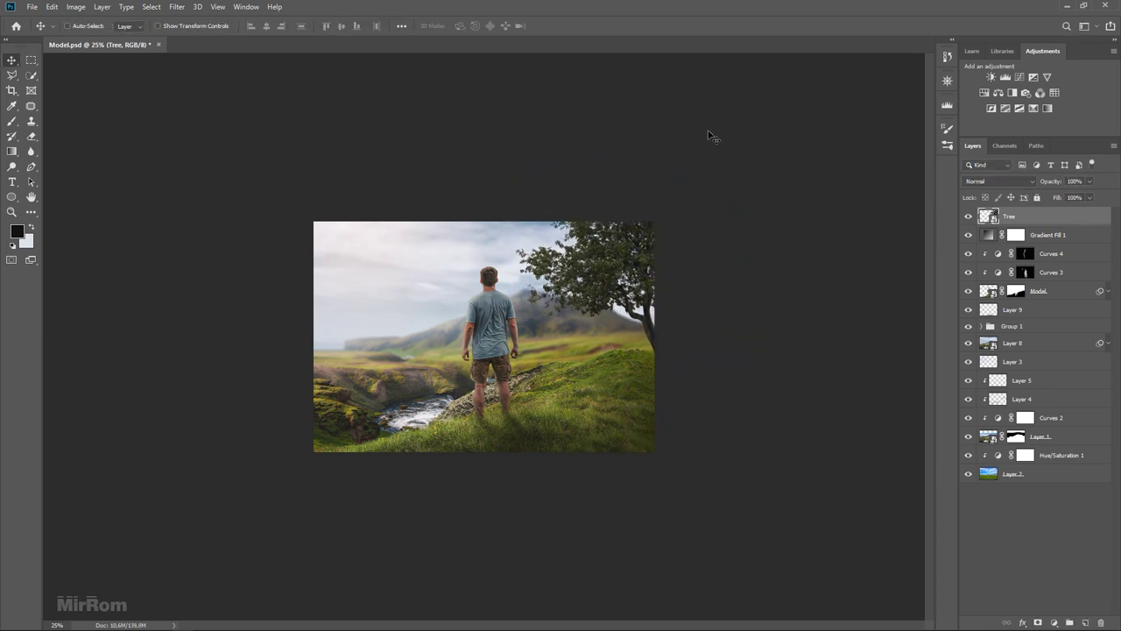
{"action": "key", "text": "shift+Right"}
{"action": "key", "text": "shift+Right"}
{"action": "key", "text": "shift+Right"}
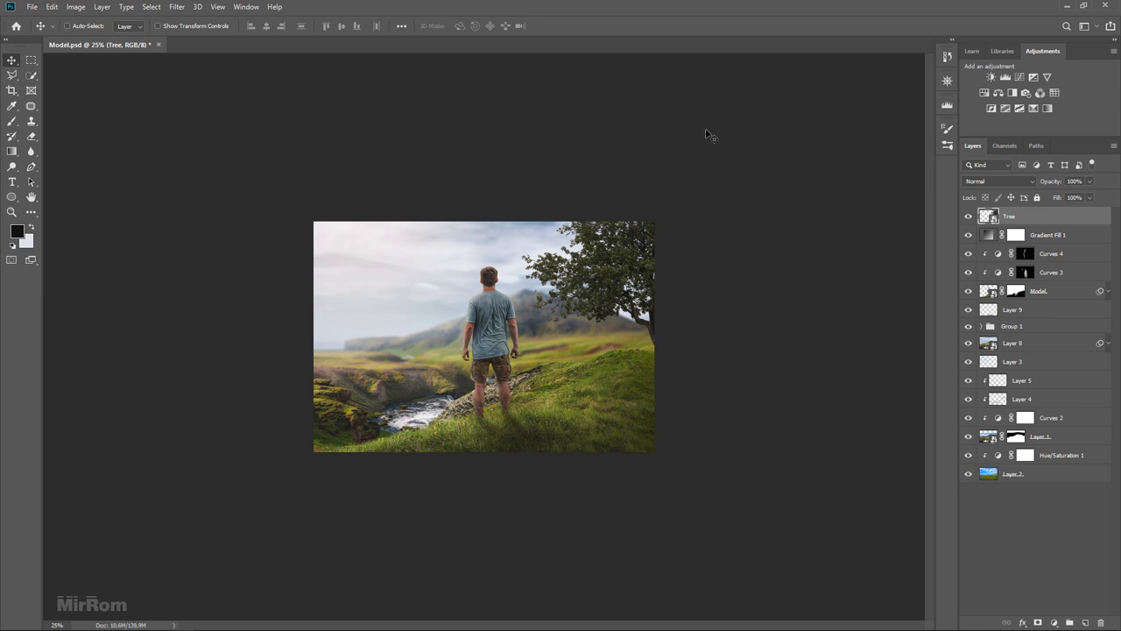
Step: Apply Levels to the Tree smart object with input levels 0, 1.3 and 228
{"action": "key", "text": "ctrl+plus"}
{"action": "left_click", "coordinate": [76, 6]}
{"action": "left_click", "coordinate": [241, 48]}
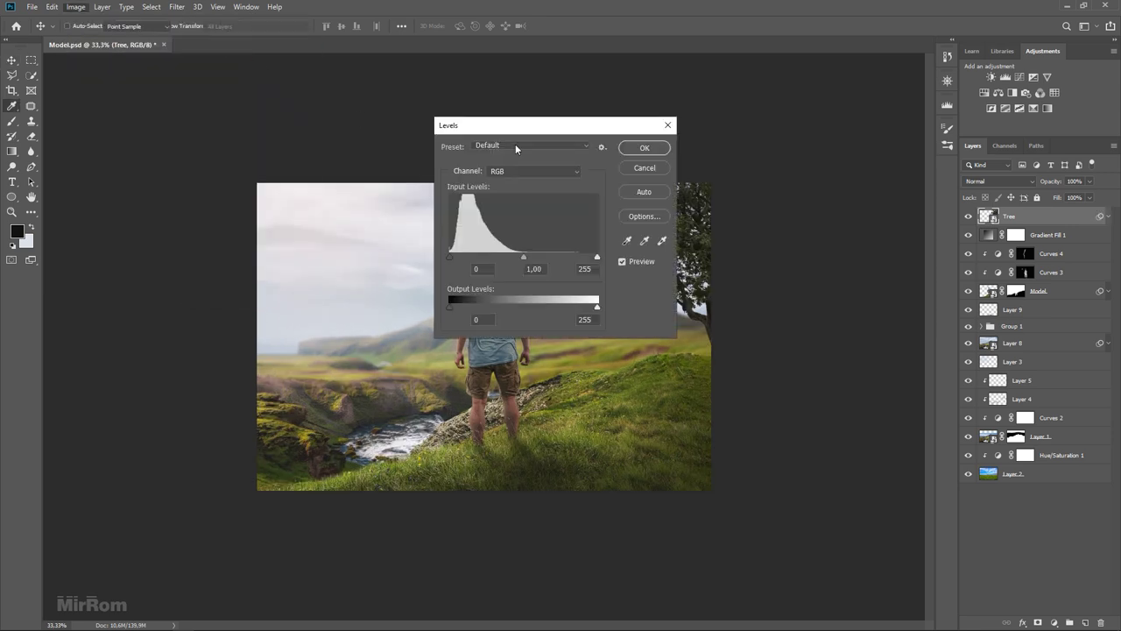
{"action": "mouse_move", "coordinate": [479, 129]}
{"action": "left_mouse_down"}
{"action": "mouse_move", "coordinate": [797, 234]}
{"action": "mouse_move", "coordinate": [784, 324]}
{"action": "left_mouse_up"}
{"action": "key", "text": "ctrl+plus"}
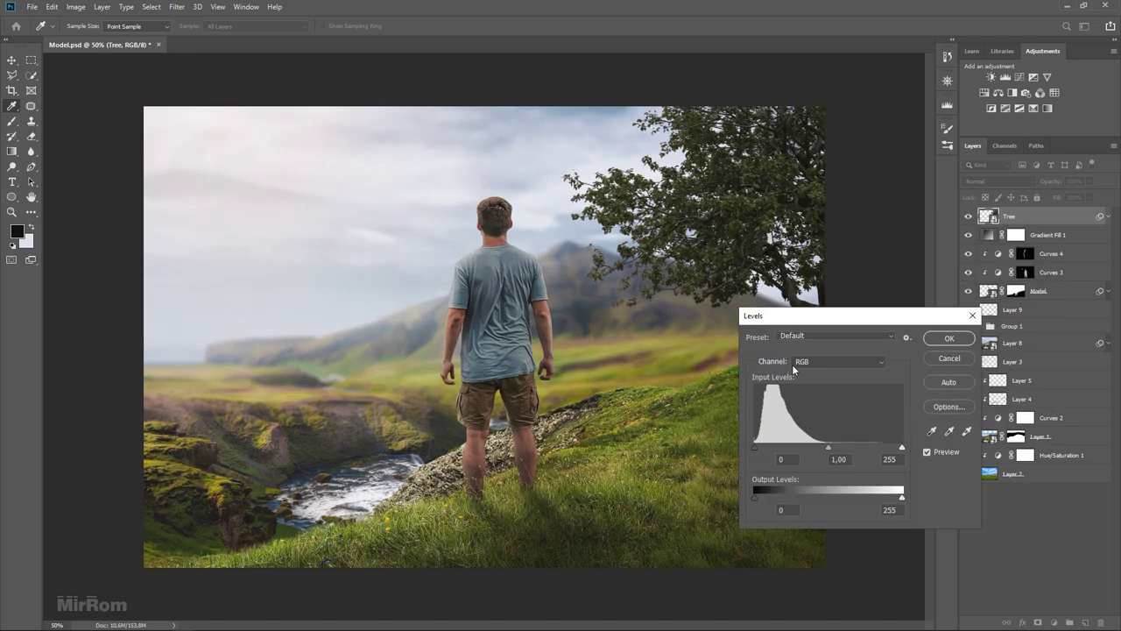
{"action": "left_click_drag", "start_coordinate": [826, 445], "coordinate": [819, 443]}
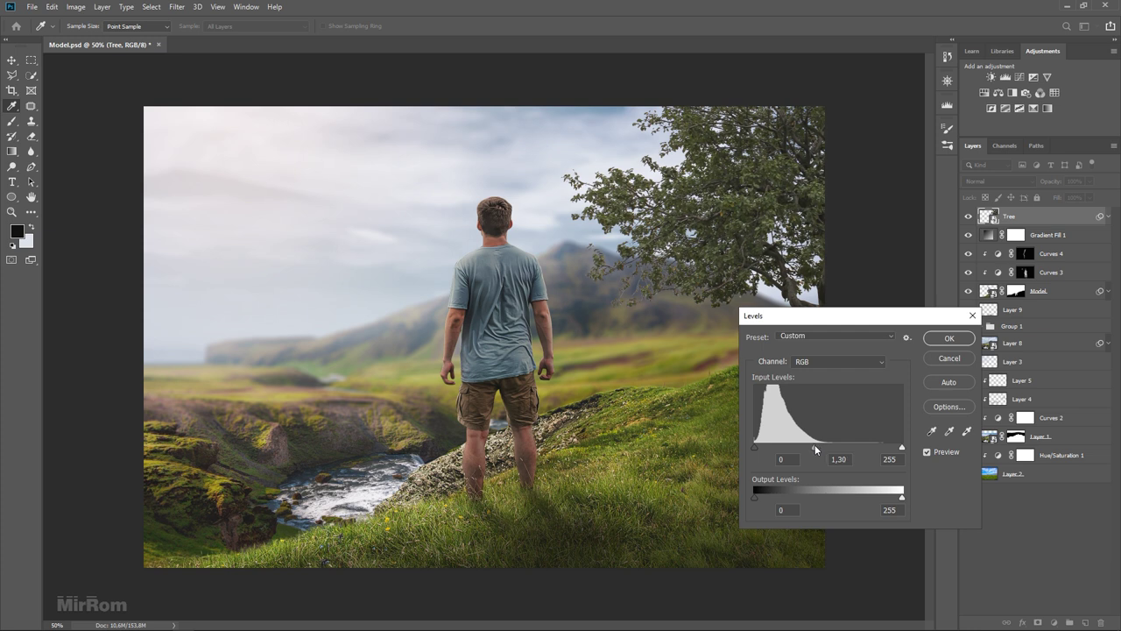
{"action": "left_click", "coordinate": [814, 446]}
{"action": "left_click_drag", "start_coordinate": [896, 447], "coordinate": [878, 448]}
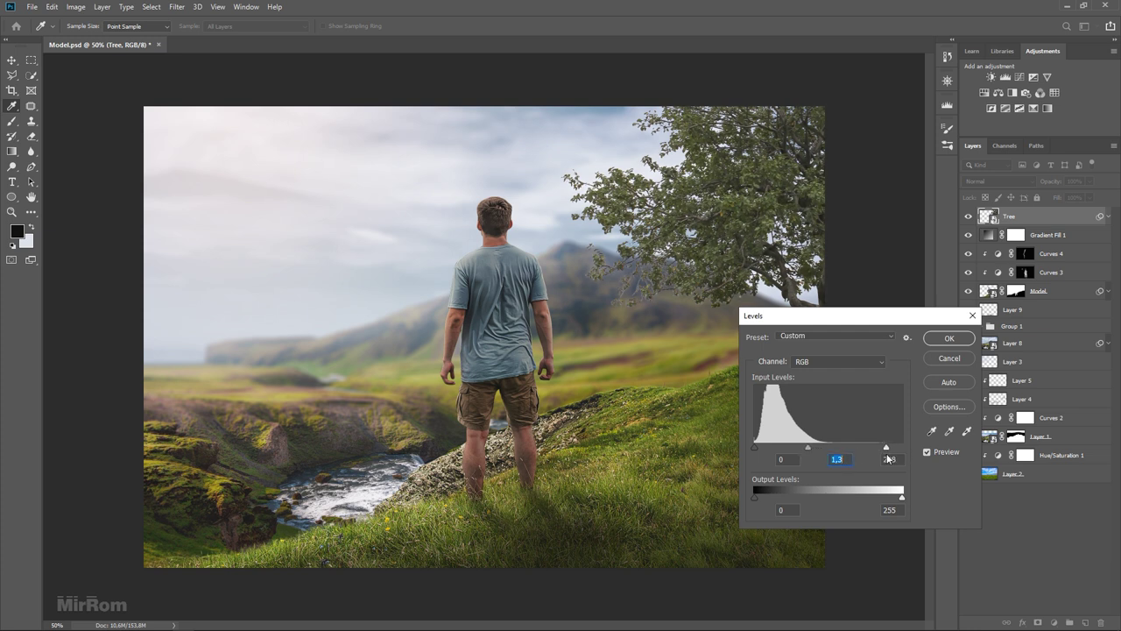
{"action": "left_click", "coordinate": [933, 452]}
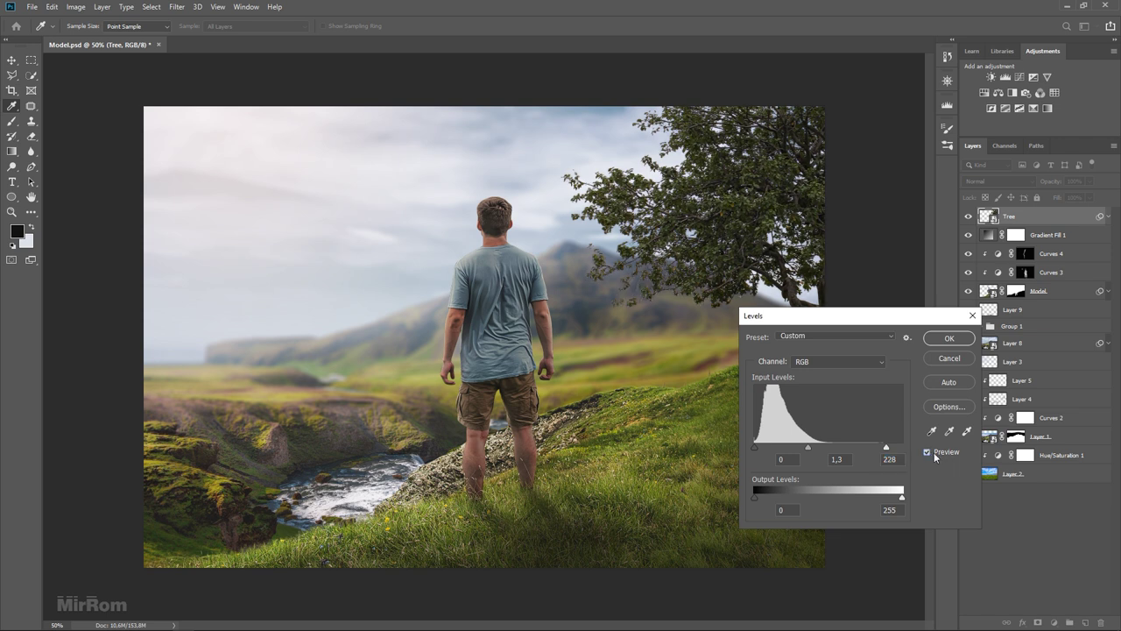
{"action": "left_click", "coordinate": [934, 452]}
{"action": "left_click", "coordinate": [948, 338]}
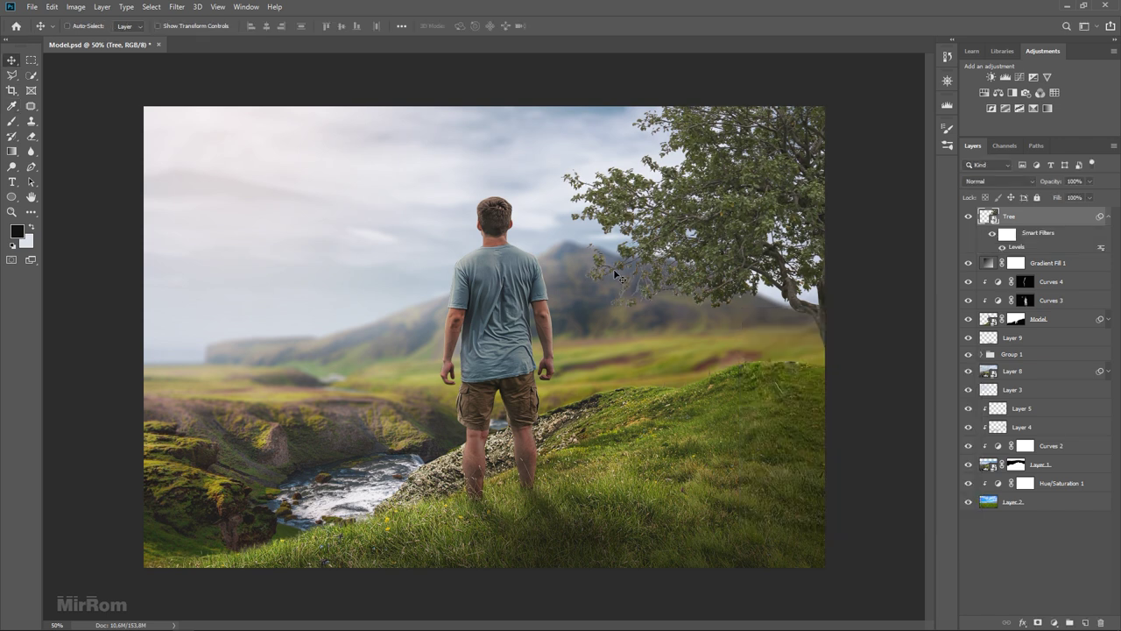
Step: Apply Hue/Saturation to the tree: Yellows saturation +41, Greens lightness +68
{"action": "left_click", "coordinate": [75, 7]}
{"action": "mouse_move", "coordinate": [105, 131]}
{"action": "left_click", "coordinate": [223, 99]}
{"action": "left_click_drag", "start_coordinate": [501, 133], "coordinate": [363, 156]}
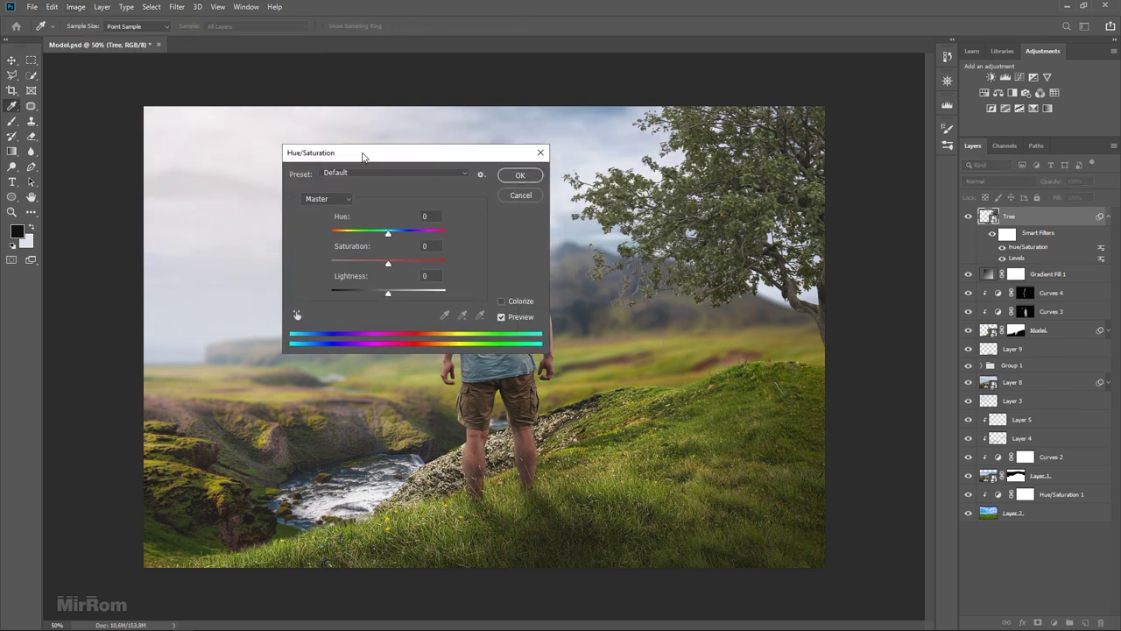
{"action": "left_click_drag", "start_coordinate": [388, 266], "coordinate": [387, 267]}
{"action": "left_click", "coordinate": [339, 201]}
{"action": "left_click", "coordinate": [339, 231]}
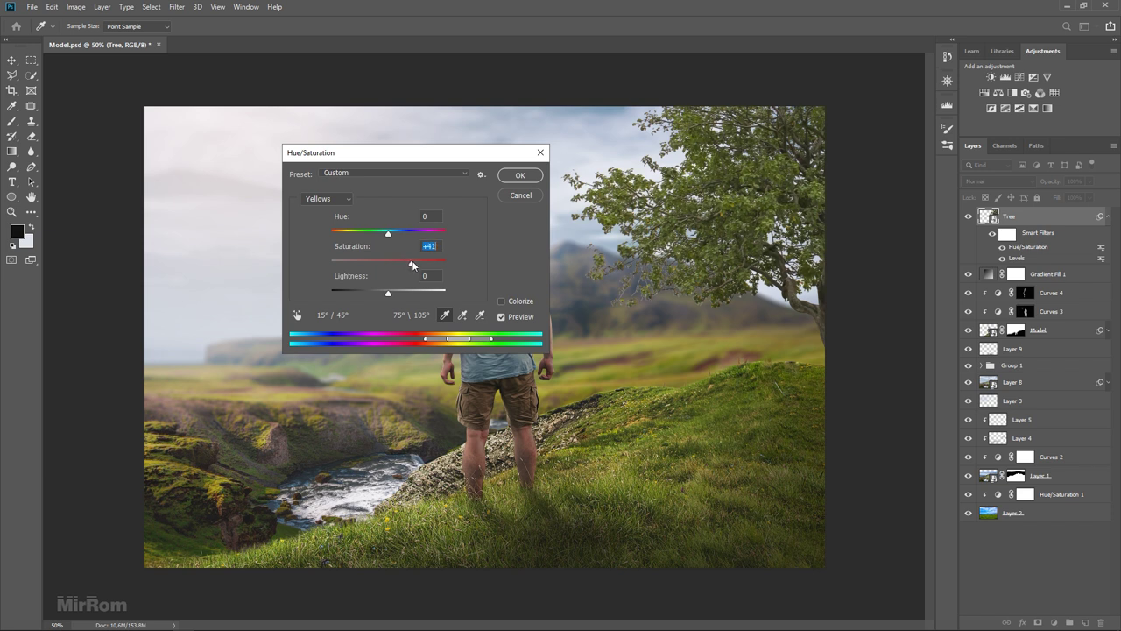
{"action": "left_click", "coordinate": [341, 200]}
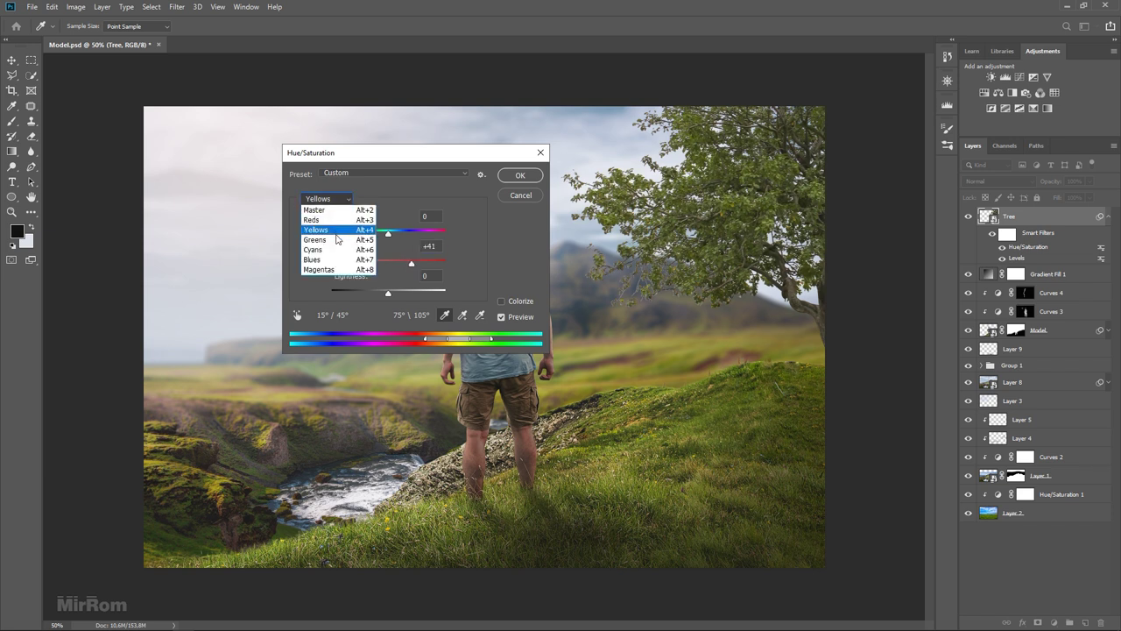
{"action": "left_click", "coordinate": [350, 245]}
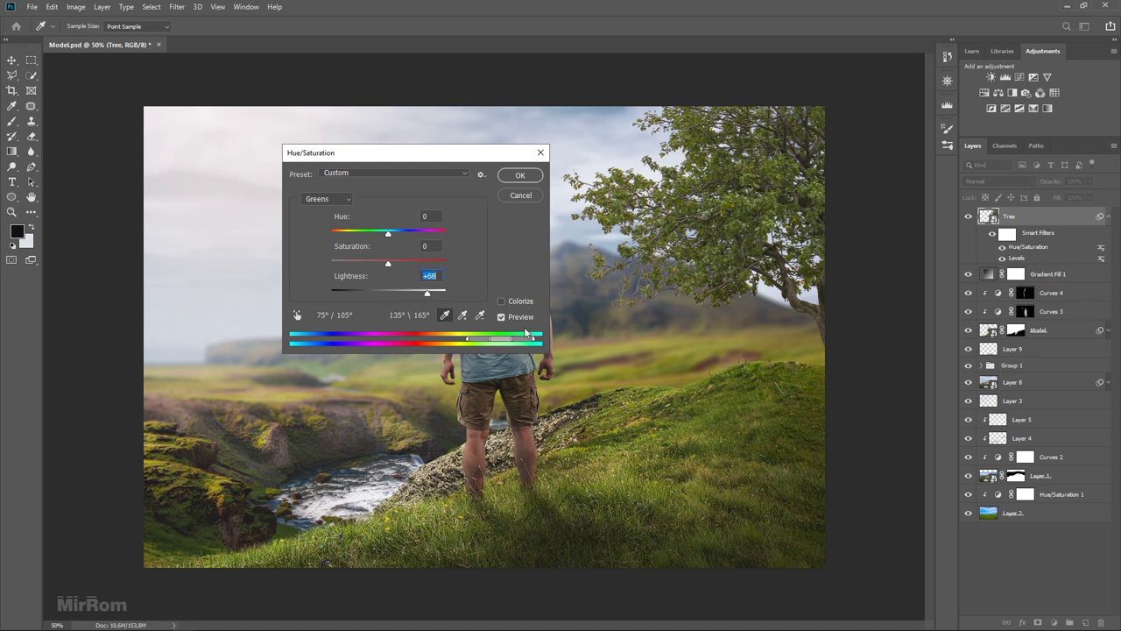
{"action": "left_click", "coordinate": [518, 175]}
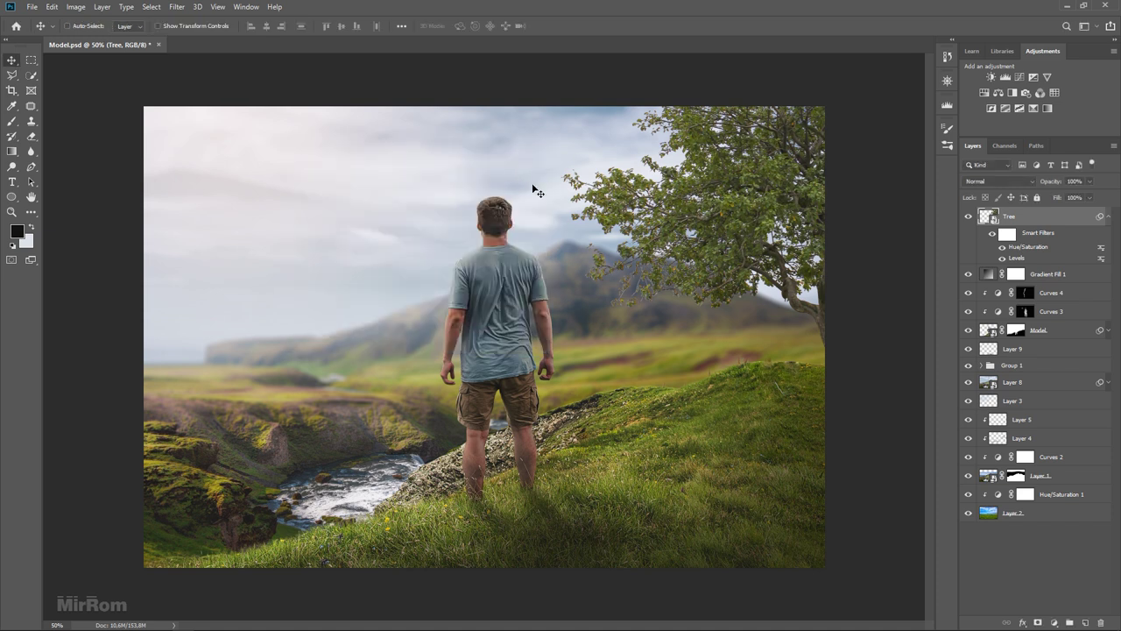
{"action": "key", "text": "ctrl+minus"}
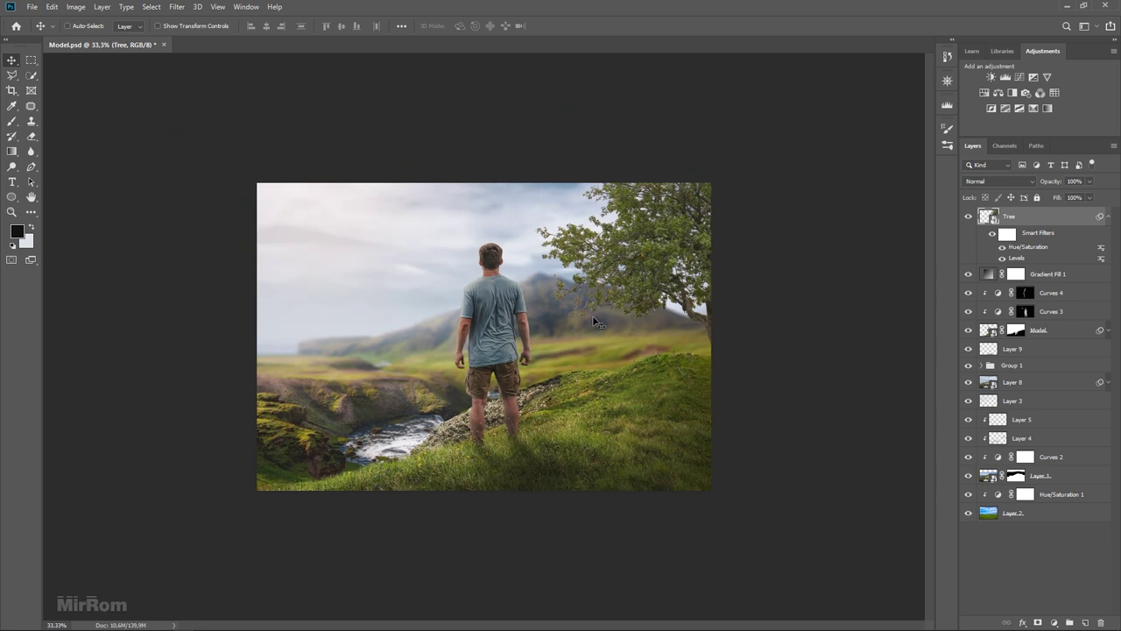
{"action": "left_click", "coordinate": [1108, 216]}
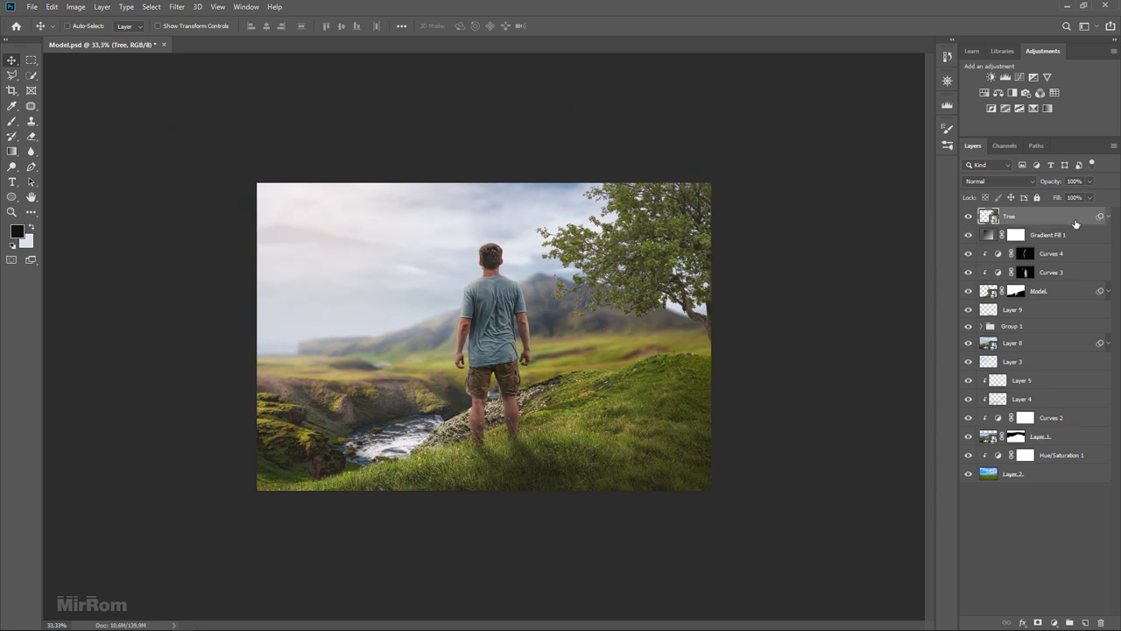
Step: Add a new layer clipped to Tree and set its blend mode to Multiply
{"action": "left_click", "coordinate": [1085, 622]}
{"action": "left_click", "coordinate": [1021, 224], "text": "alt"}
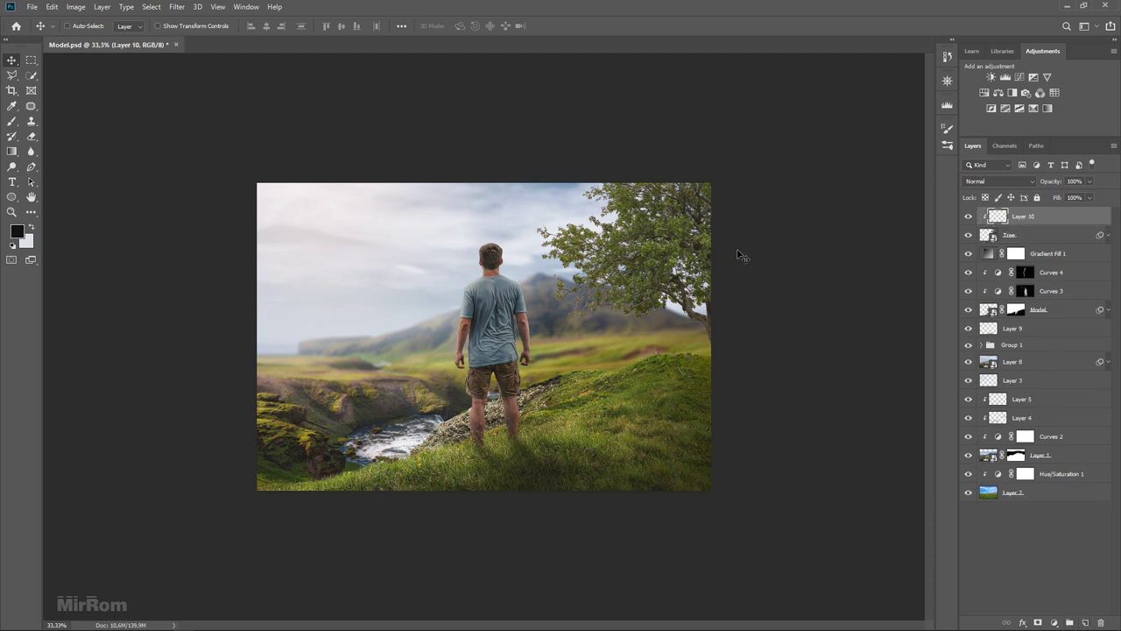
{"action": "key", "text": "b"}
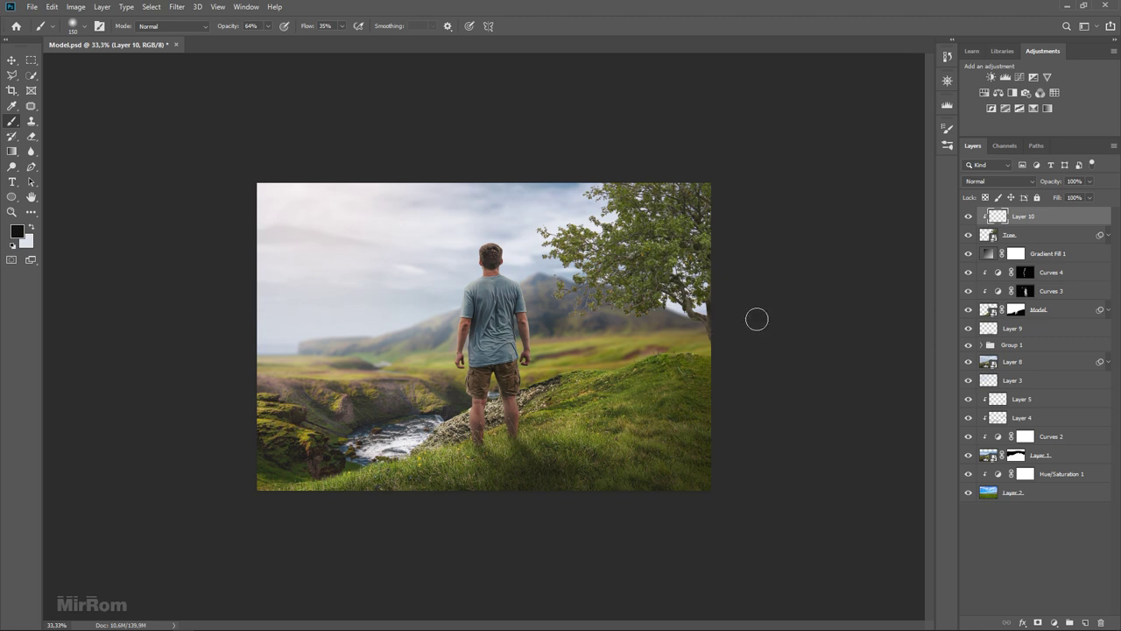
{"action": "left_click", "coordinate": [994, 181]}
{"action": "left_click", "coordinate": [976, 226]}
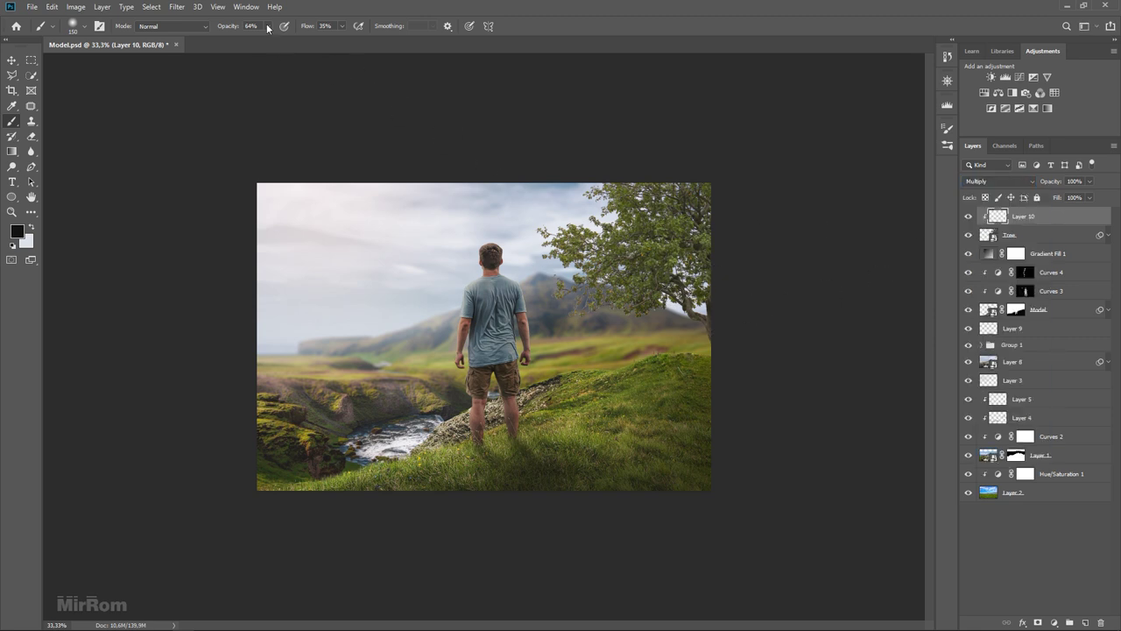
Step: Paint dark shading on the tree with a soft low-opacity brush, then add Layer 11 above
{"action": "left_click_drag", "start_coordinate": [268, 27], "coordinate": [252, 43]}
{"action": "key", "text": "bracketright"}
{"action": "key", "text": "bracketright"}
{"action": "key", "text": "bracketright"}
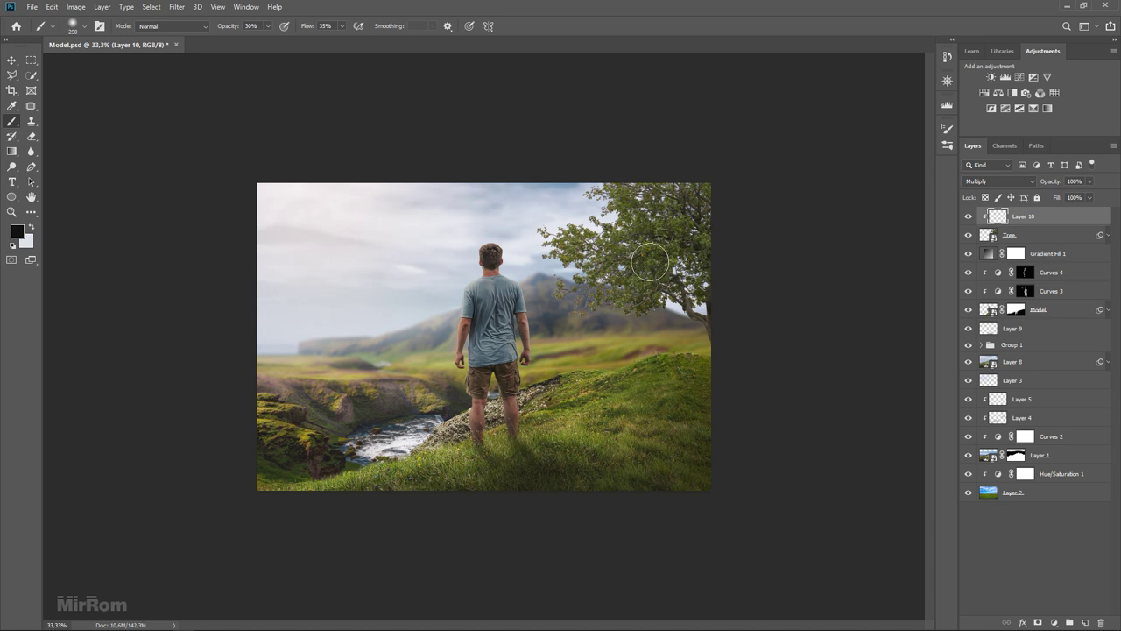
{"action": "key", "text": "bracketright"}
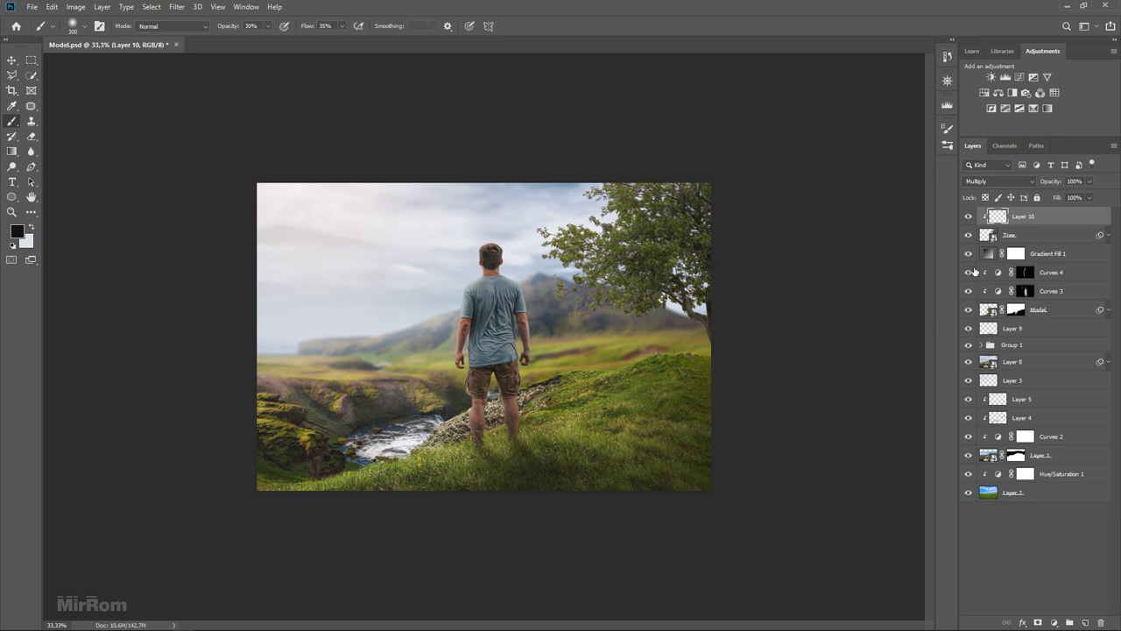
{"action": "left_click", "coordinate": [968, 217]}
{"action": "left_click", "coordinate": [968, 217]}
{"action": "key", "text": "bracketleft"}
{"action": "key", "text": "bracketleft"}
{"action": "key", "text": "bracketleft"}
{"action": "left_click", "coordinate": [1084, 622]}
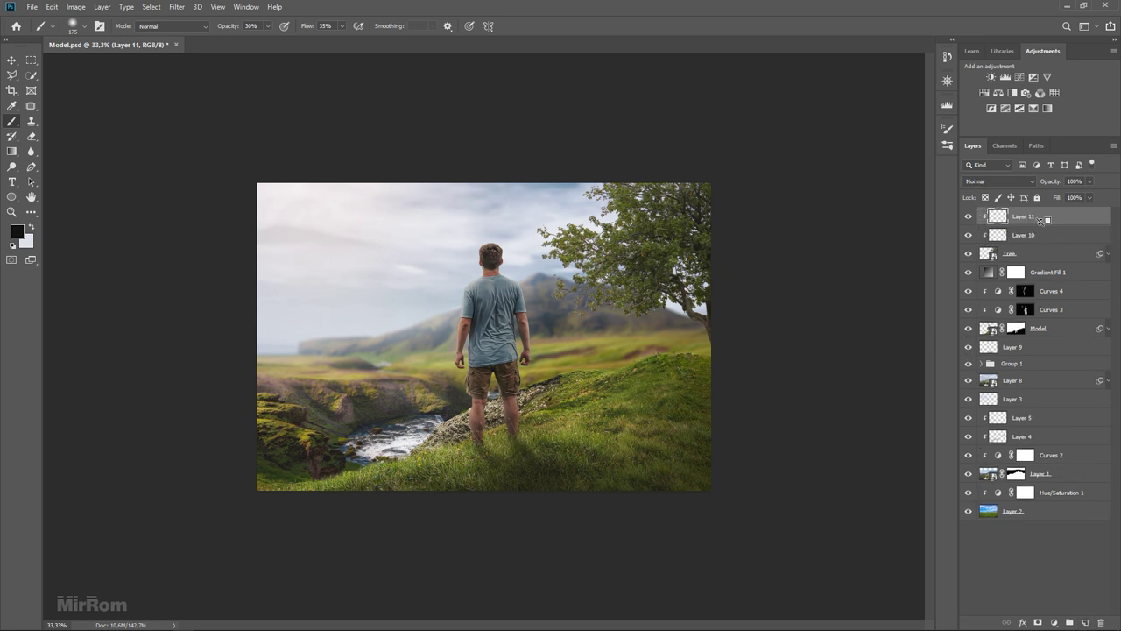
Step: Set Layer 11 to Overlay and paint soft white highlights at 18% along the tree's left side
{"action": "left_click", "coordinate": [998, 181]}
{"action": "left_click", "coordinate": [989, 321]}
{"action": "left_click", "coordinate": [32, 228]}
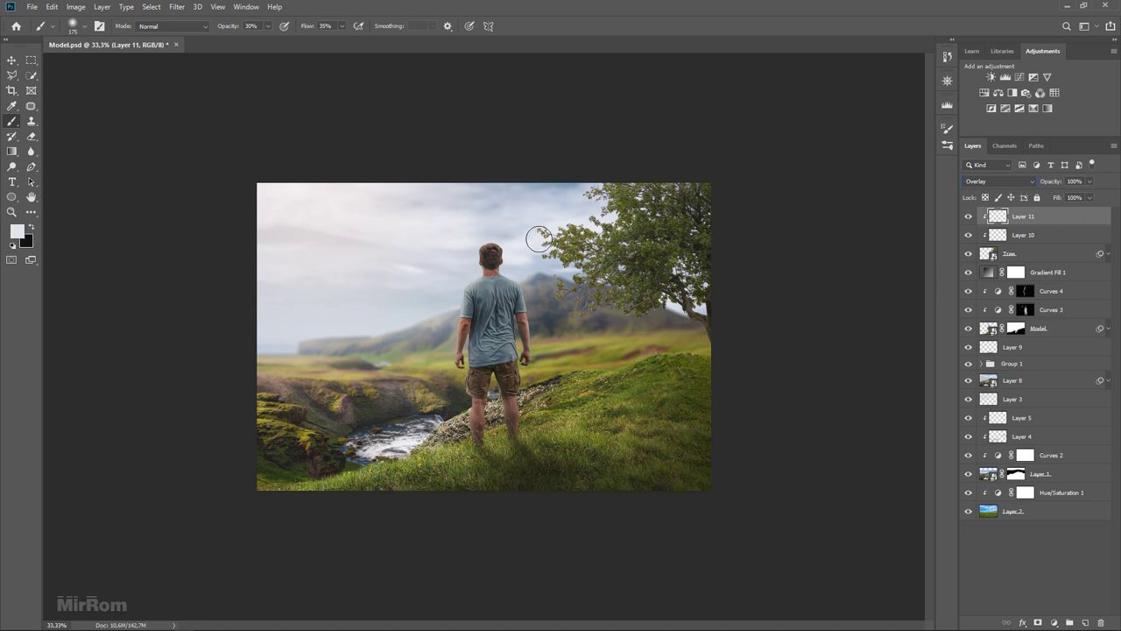
{"action": "key", "text": "bracketright"}
{"action": "key", "text": "bracketright"}
{"action": "key", "text": "bracketright"}
{"action": "key", "text": "bracketleft"}
{"action": "key", "text": "bracketleft"}
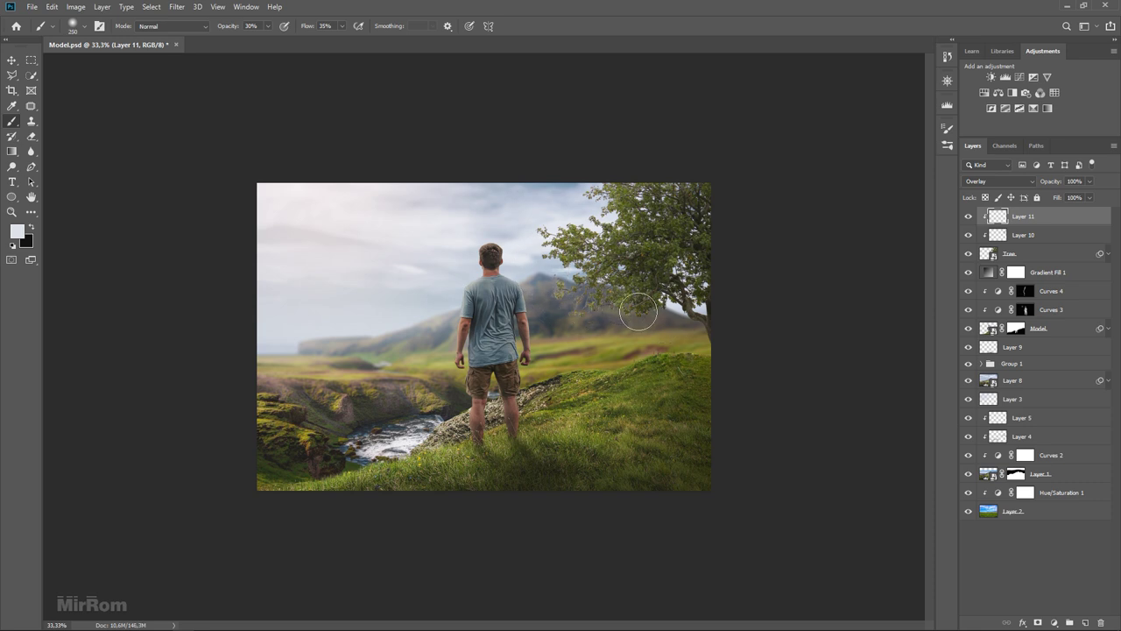
{"action": "mouse_move", "coordinate": [537, 315]}
{"action": "left_mouse_down"}
{"action": "mouse_move", "coordinate": [646, 340]}
{"action": "mouse_move", "coordinate": [542, 234]}
{"action": "left_mouse_up"}
{"action": "left_click_drag", "start_coordinate": [233, 28], "coordinate": [223, 29]}
{"action": "left_click_drag", "start_coordinate": [568, 205], "coordinate": [579, 196]}
Step: Expand Group 1, check the effect of Layer 6, and select Layer 6
{"action": "key", "text": "v"}
{"action": "key", "text": "x"}
{"action": "left_click", "coordinate": [968, 362]}
{"action": "left_click", "coordinate": [968, 362]}
{"action": "left_click", "coordinate": [981, 363]}
{"action": "left_click", "coordinate": [968, 399]}
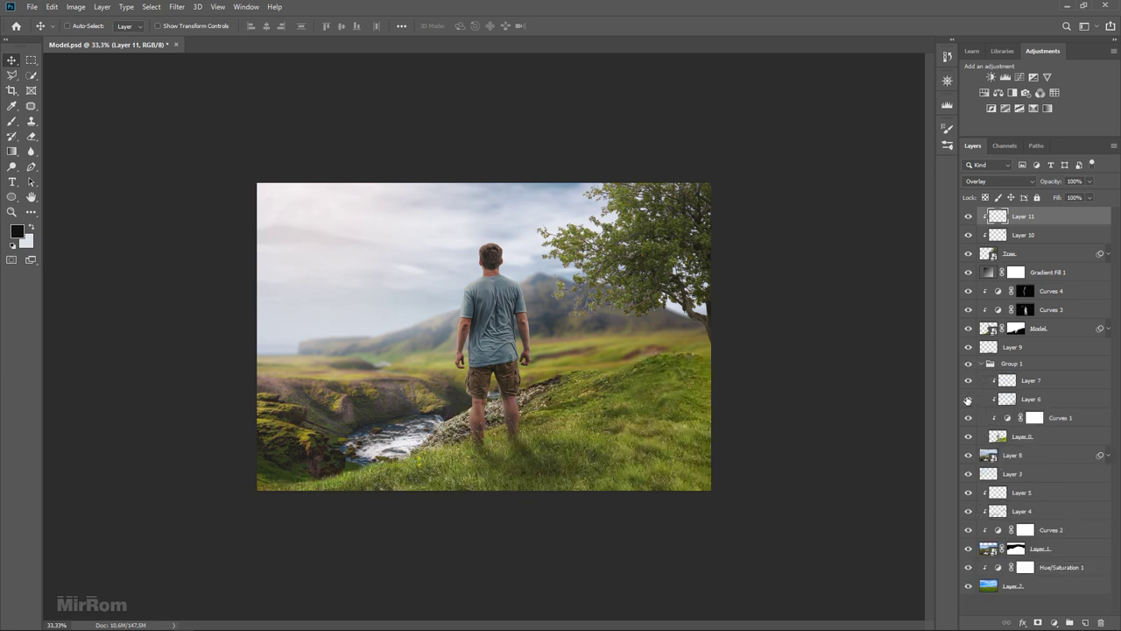
{"action": "left_click", "coordinate": [967, 399]}
{"action": "left_click", "coordinate": [1022, 398]}
Step: Paint extra dark 1e1e1e shading over the lower-right grass with a large soft brush
{"action": "left_click", "coordinate": [18, 233]}
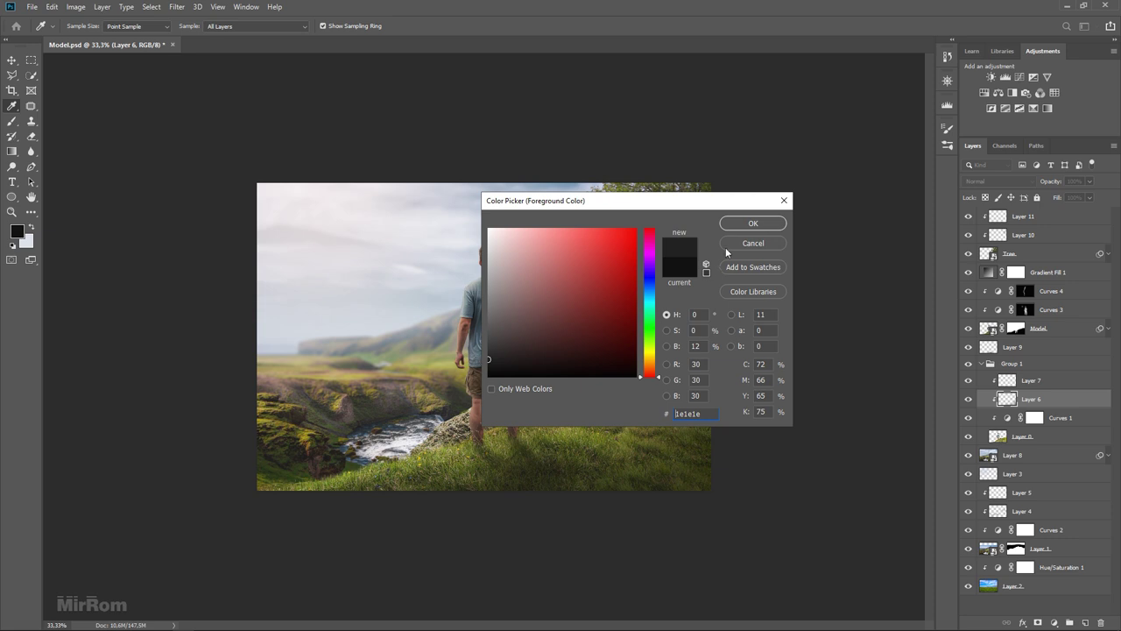
{"action": "left_click", "coordinate": [753, 223]}
{"action": "key", "text": "b"}
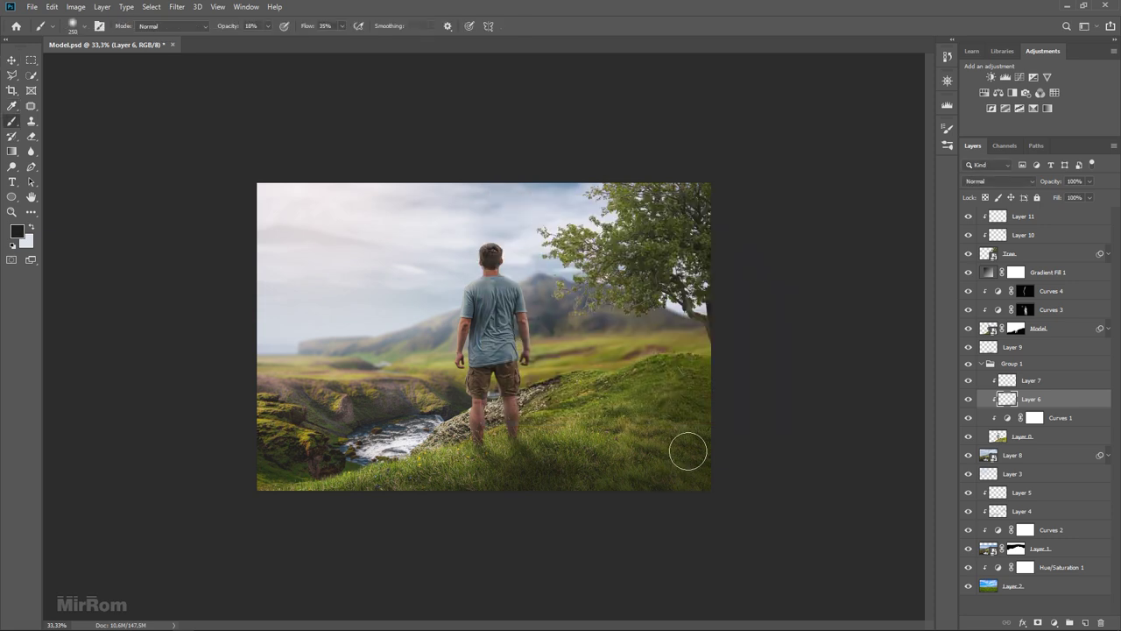
{"action": "key", "text": "bracketright"}
{"action": "key", "text": "bracketright"}
{"action": "key", "text": "bracketright"}
{"action": "key", "text": "bracketleft"}
{"action": "key", "text": "bracketleft"}
{"action": "key", "text": "bracketright"}
{"action": "key", "text": "bracketright"}
{"action": "key", "text": "bracketleft"}
{"action": "key", "text": "bracketleft"}
Step: Collapse Group 1, select Layer 11, and zoom the image to 50%
{"action": "key", "text": "v"}
{"action": "left_click", "coordinate": [982, 363]}
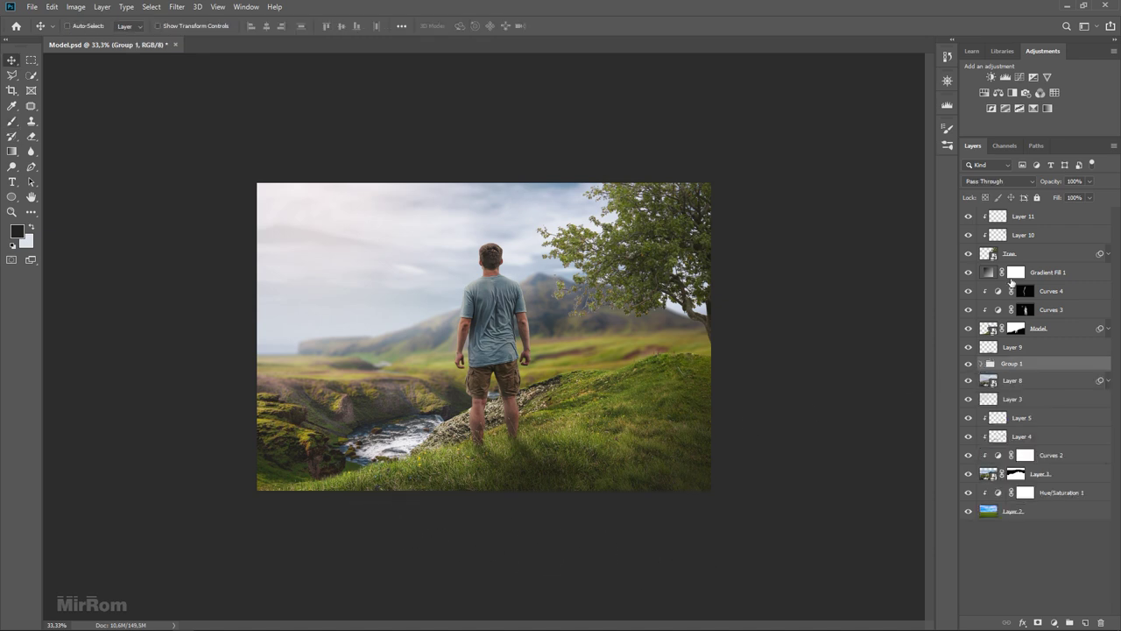
{"action": "left_click", "coordinate": [1032, 219]}
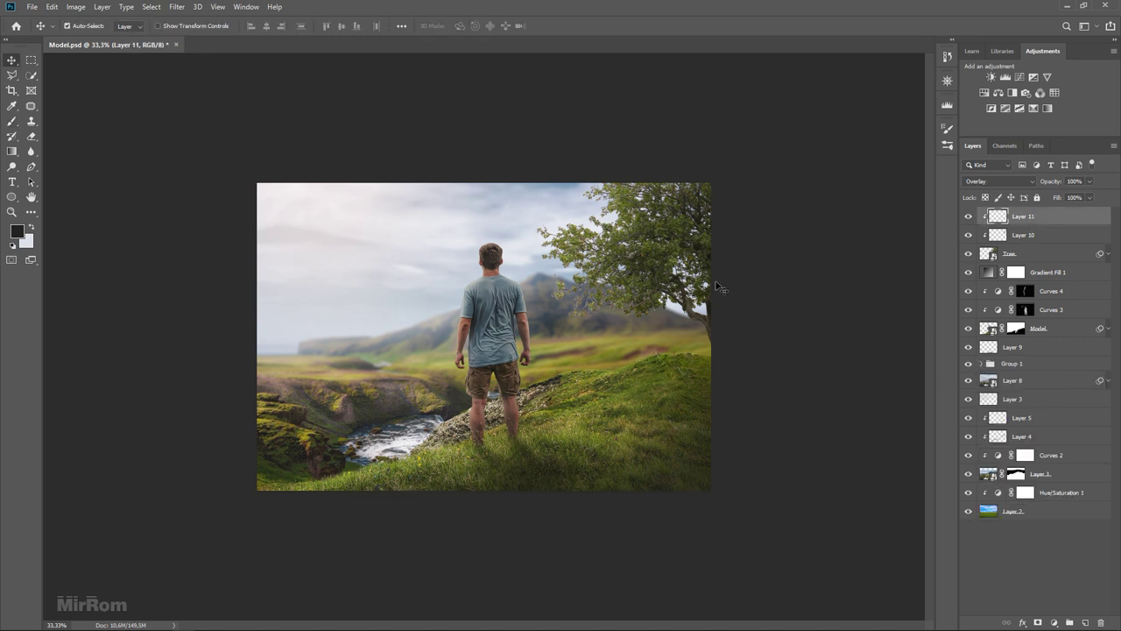
{"action": "key", "text": "ctrl+plus"}
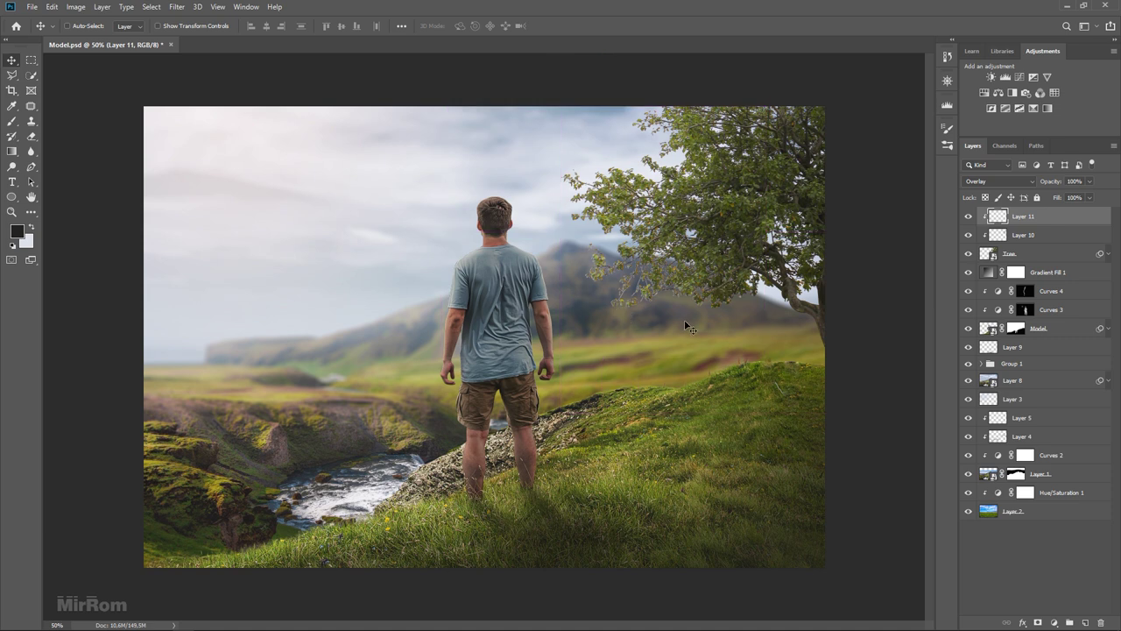
Step: Add a new layer and set the foreground colour to peach f3d5b2
{"action": "left_click", "coordinate": [1085, 622]}
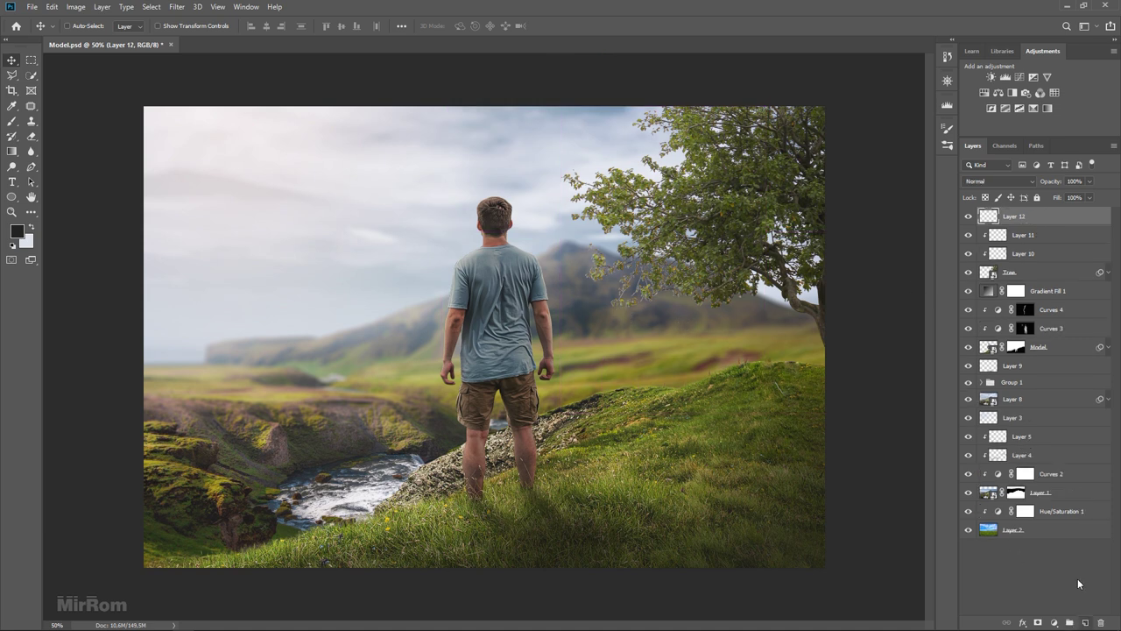
{"action": "left_click", "coordinate": [16, 232]}
{"action": "left_click_drag", "start_coordinate": [648, 381], "coordinate": [654, 368]}
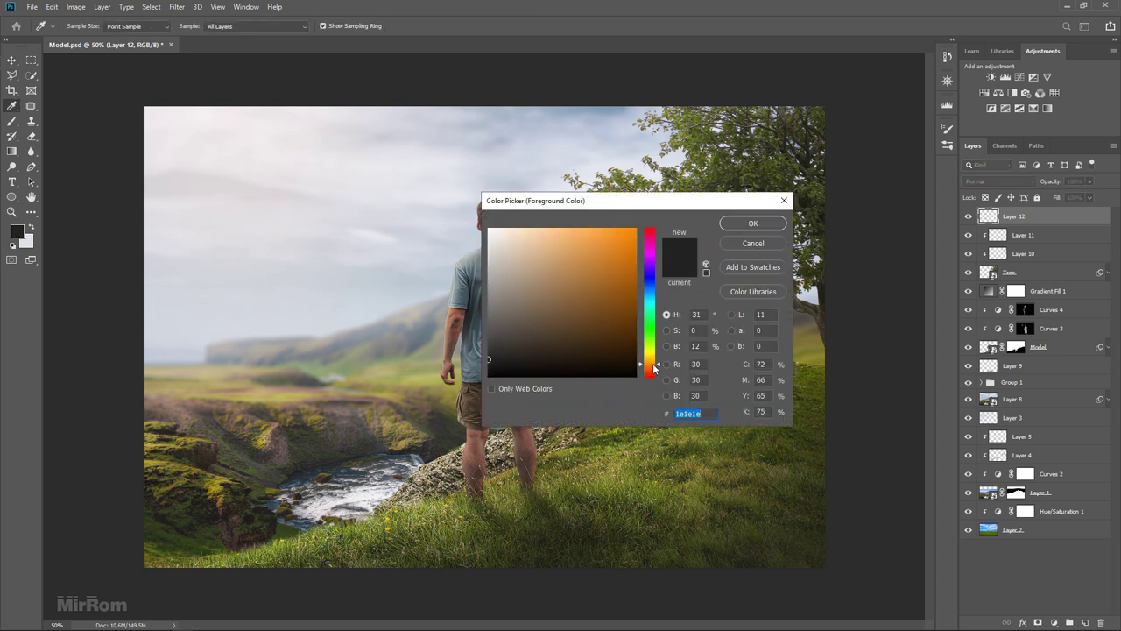
{"action": "left_click_drag", "start_coordinate": [563, 273], "coordinate": [528, 232]}
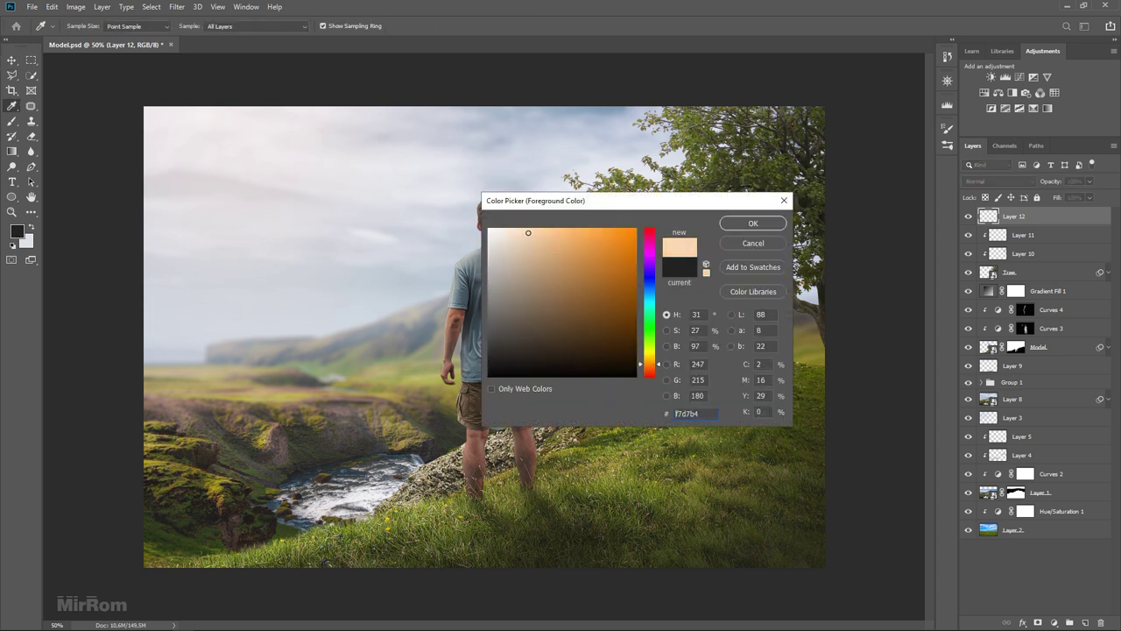
{"action": "type", "text": "f3d5b2"}
{"action": "left_click", "coordinate": [749, 225]}
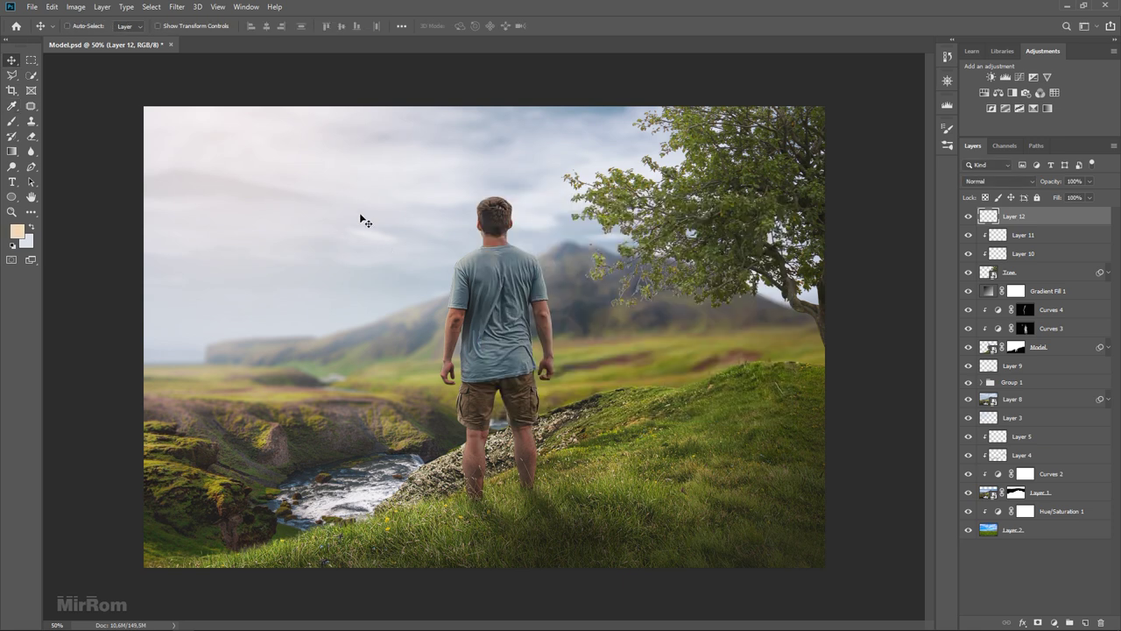
Step: Paint a 700 px peach dab and move it into the top-left sky
{"action": "key", "text": "b"}
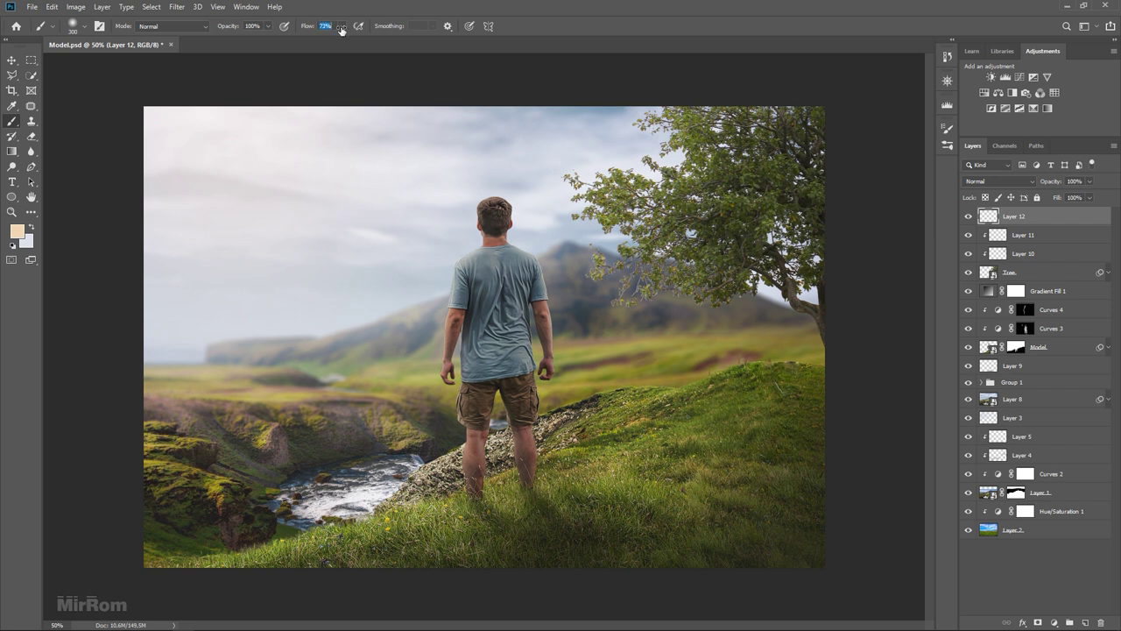
{"action": "key", "text": "bracketright"}
{"action": "key", "text": "bracketright"}
{"action": "key", "text": "bracketright"}
{"action": "left_click", "coordinate": [375, 294]}
{"action": "key", "text": "v"}
{"action": "left_click_drag", "start_coordinate": [382, 300], "coordinate": [254, 191]}
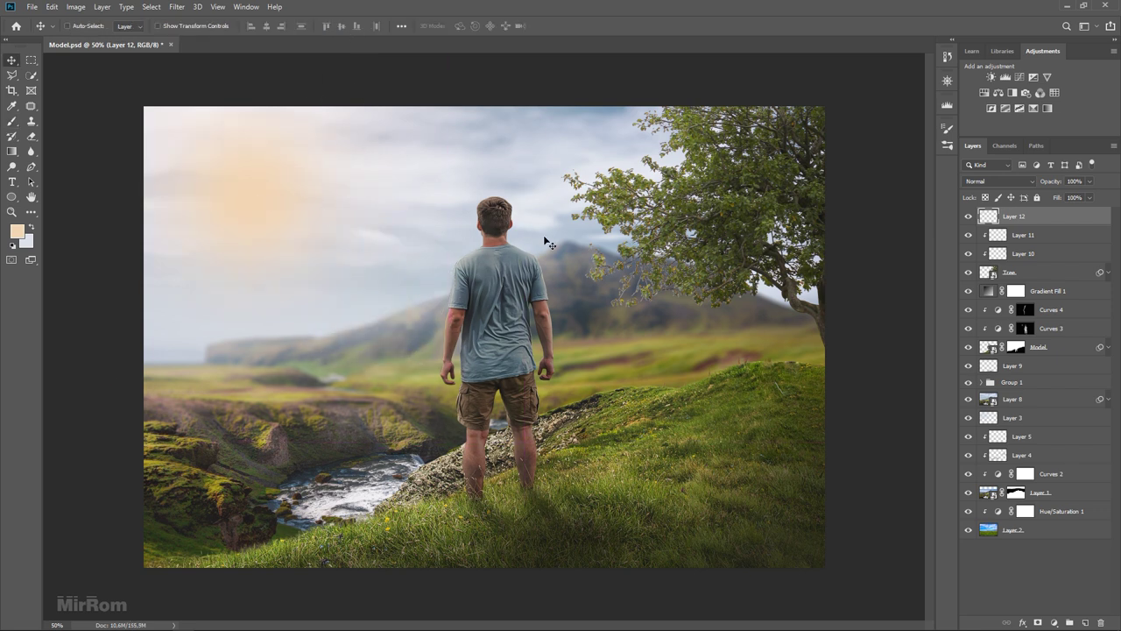
Step: Set the glow layer to Linear Dodge (Add) and enlarge it in the top-left corner
{"action": "left_click", "coordinate": [975, 181]}
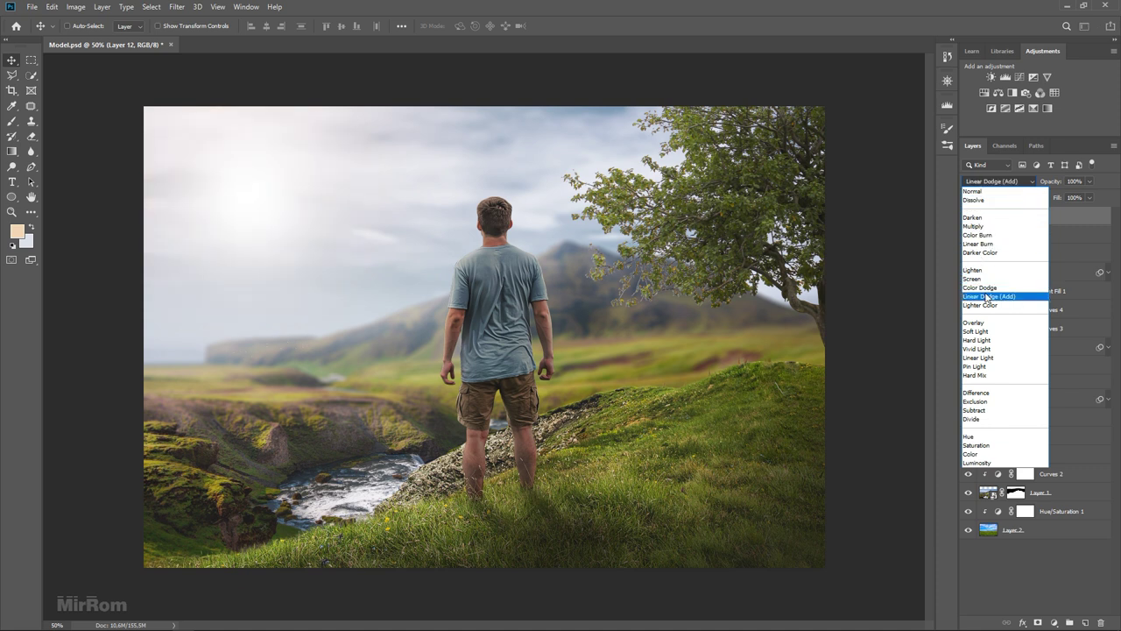
{"action": "left_click", "coordinate": [987, 298]}
{"action": "key", "text": "ctrl+t"}
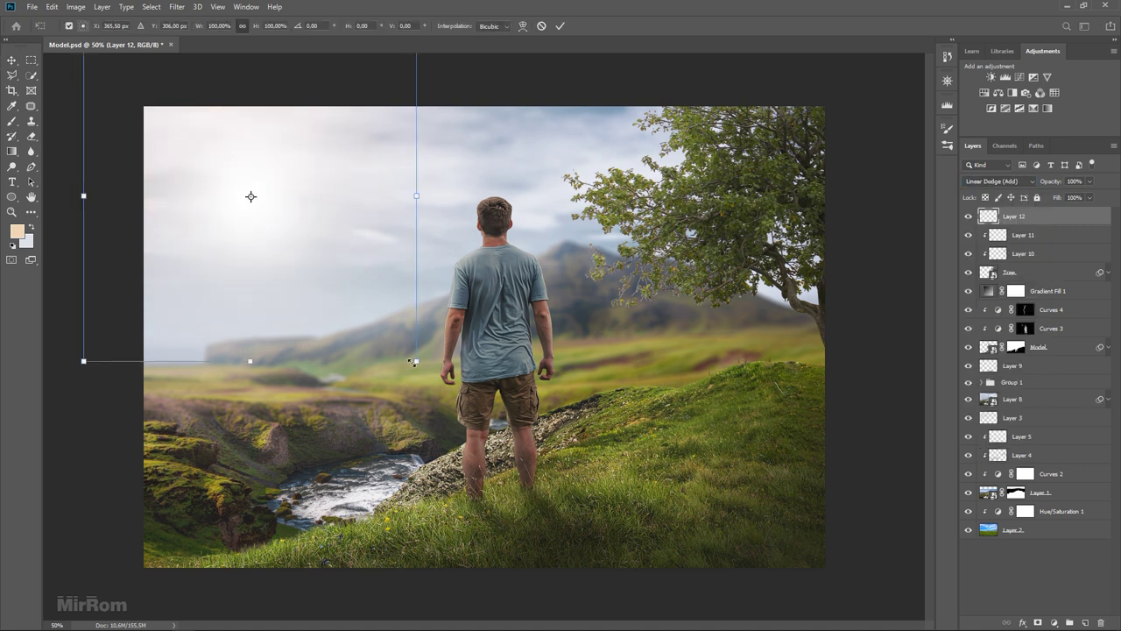
{"action": "left_click_drag", "start_coordinate": [411, 361], "coordinate": [491, 435]}
{"action": "mouse_move", "coordinate": [409, 368]}
{"action": "left_mouse_down"}
{"action": "mouse_move", "coordinate": [369, 326]}
{"action": "mouse_move", "coordinate": [357, 295]}
{"action": "left_mouse_up"}
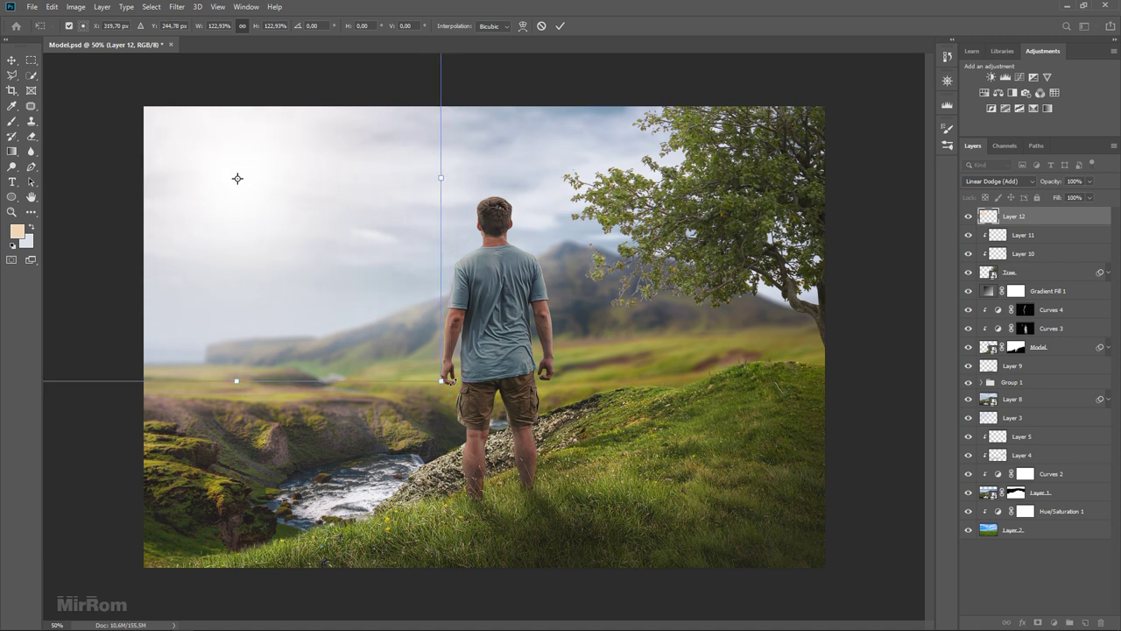
{"action": "left_click_drag", "start_coordinate": [442, 382], "coordinate": [482, 423]}
{"action": "left_click_drag", "start_coordinate": [365, 345], "coordinate": [341, 290]}
{"action": "key", "text": "Return"}
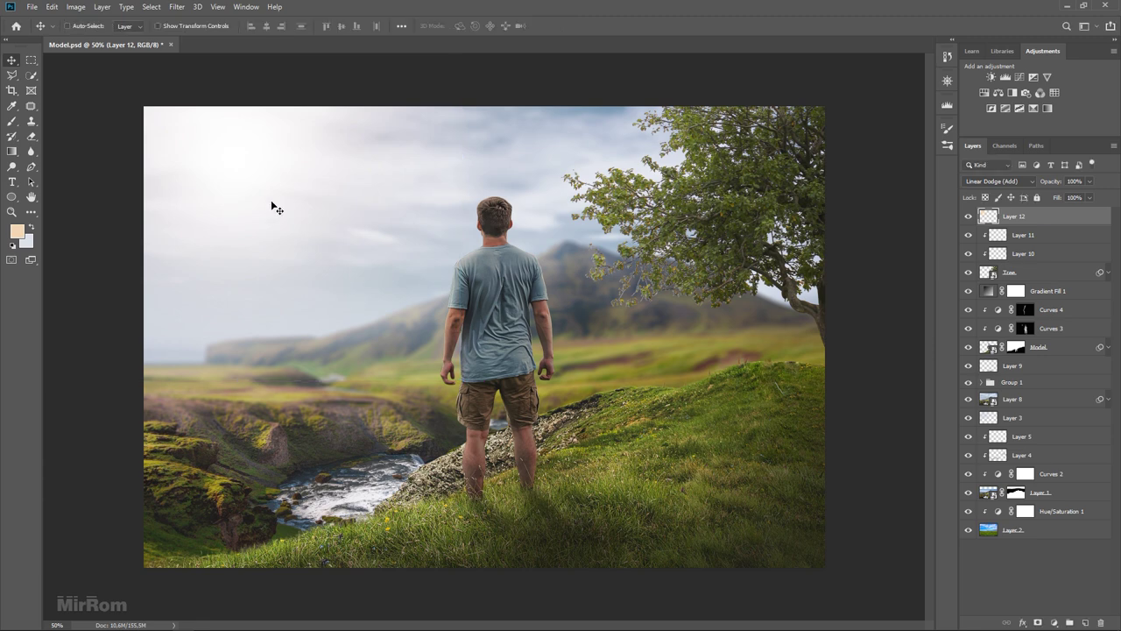
Step: Lower the glow's opacity to 42% and stamp all visible layers into Layer 13
{"action": "key", "text": "ctrl+minus"}
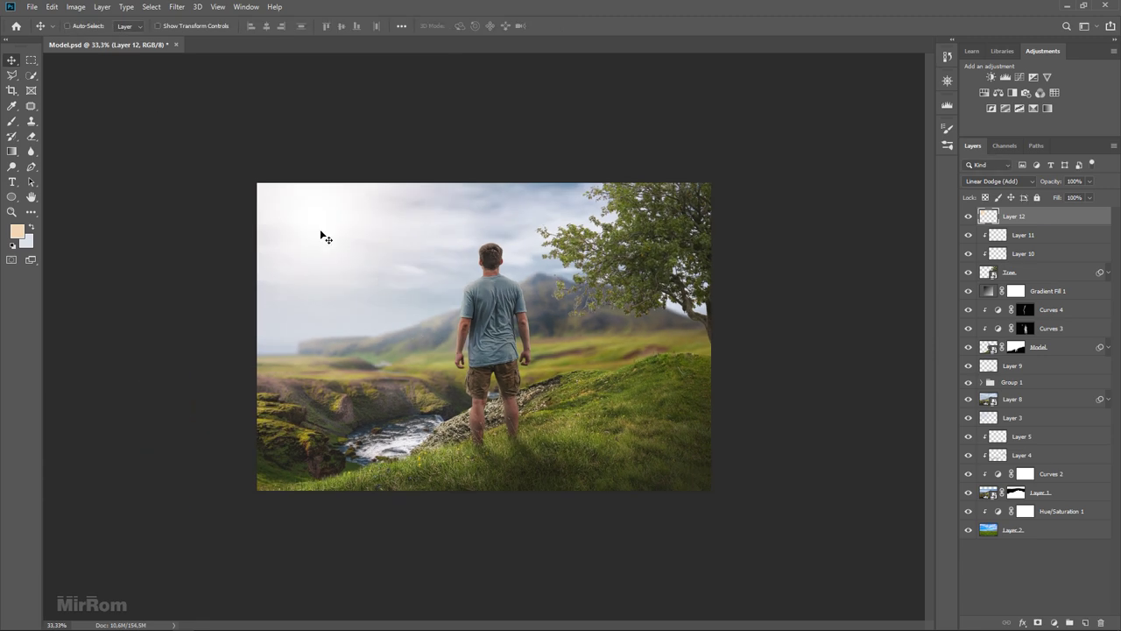
{"action": "left_click", "coordinate": [325, 238]}
{"action": "left_click_drag", "start_coordinate": [1091, 181], "coordinate": [1063, 198]}
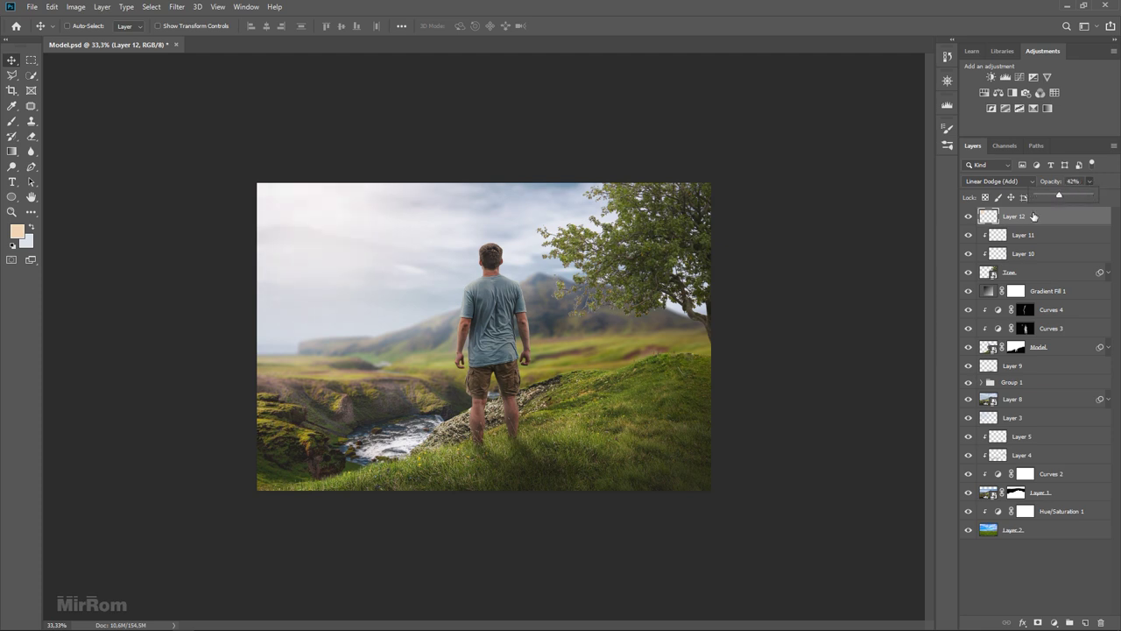
{"action": "left_click_drag", "start_coordinate": [1033, 217], "coordinate": [1034, 216]}
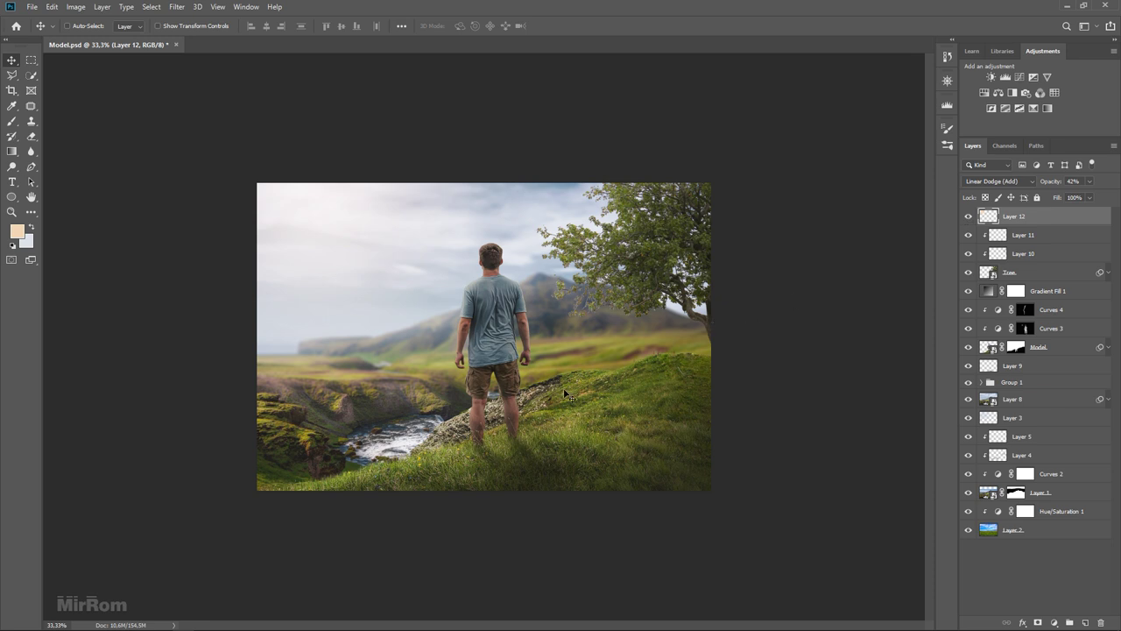
{"action": "key", "text": "ctrl+shift+alt+e"}
Step: Convert Layer 13 to a smart object and apply the Camera Raw Artistic 07 profile
{"action": "right_click", "coordinate": [1042, 218]}
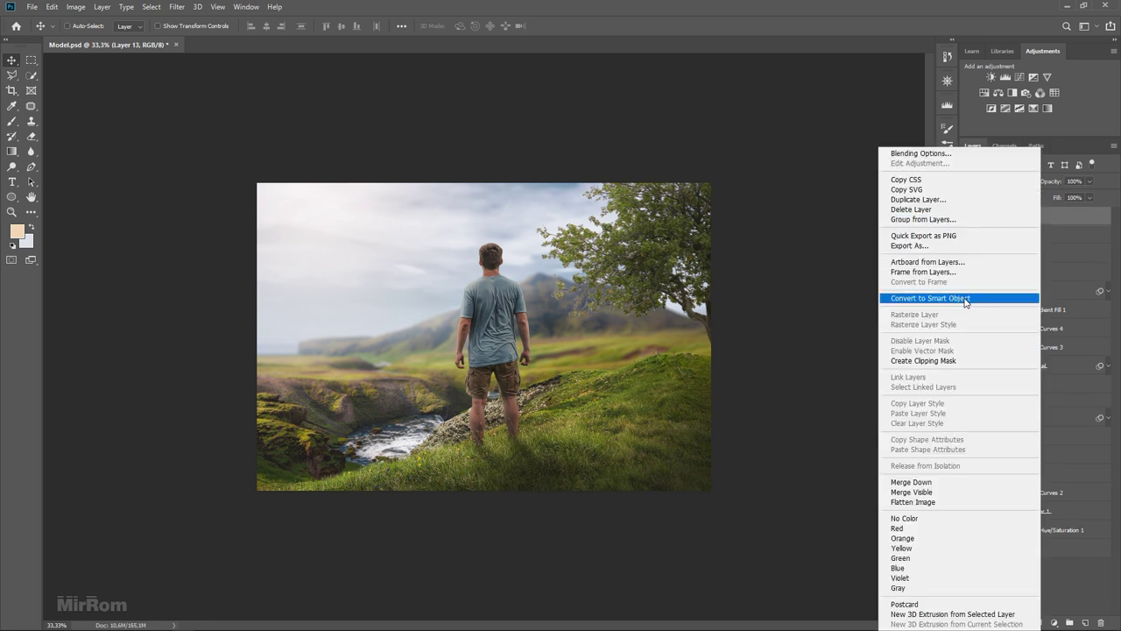
{"action": "left_click", "coordinate": [928, 300]}
{"action": "left_click", "coordinate": [175, 7]}
{"action": "left_click", "coordinate": [210, 78]}
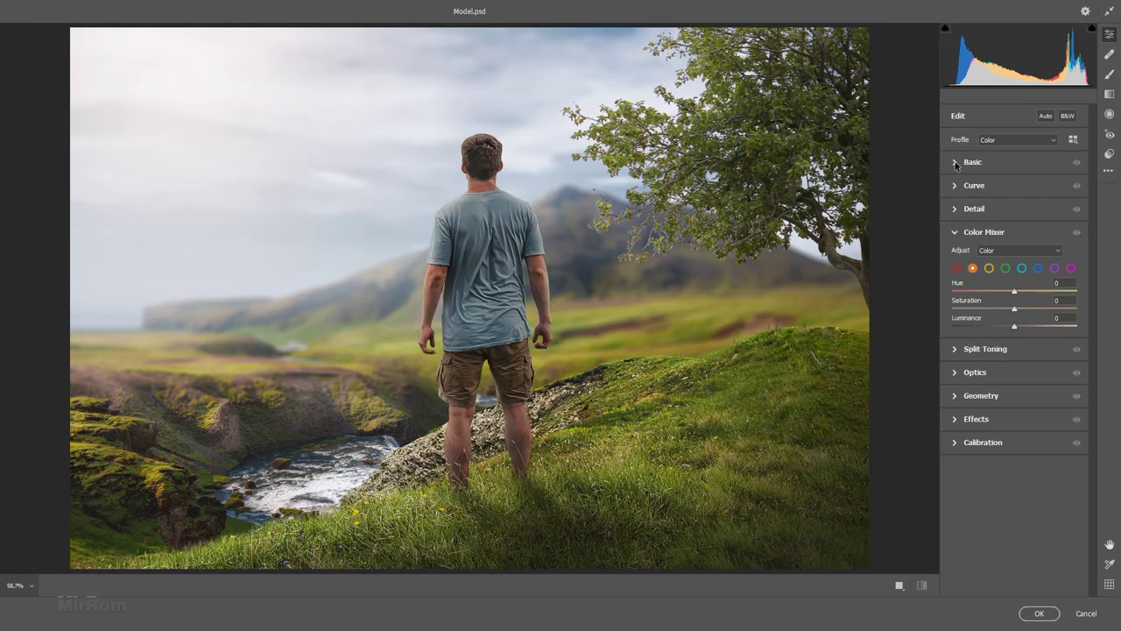
{"action": "left_click", "coordinate": [955, 163]}
{"action": "left_click", "coordinate": [955, 163]}
{"action": "left_click", "coordinate": [960, 233]}
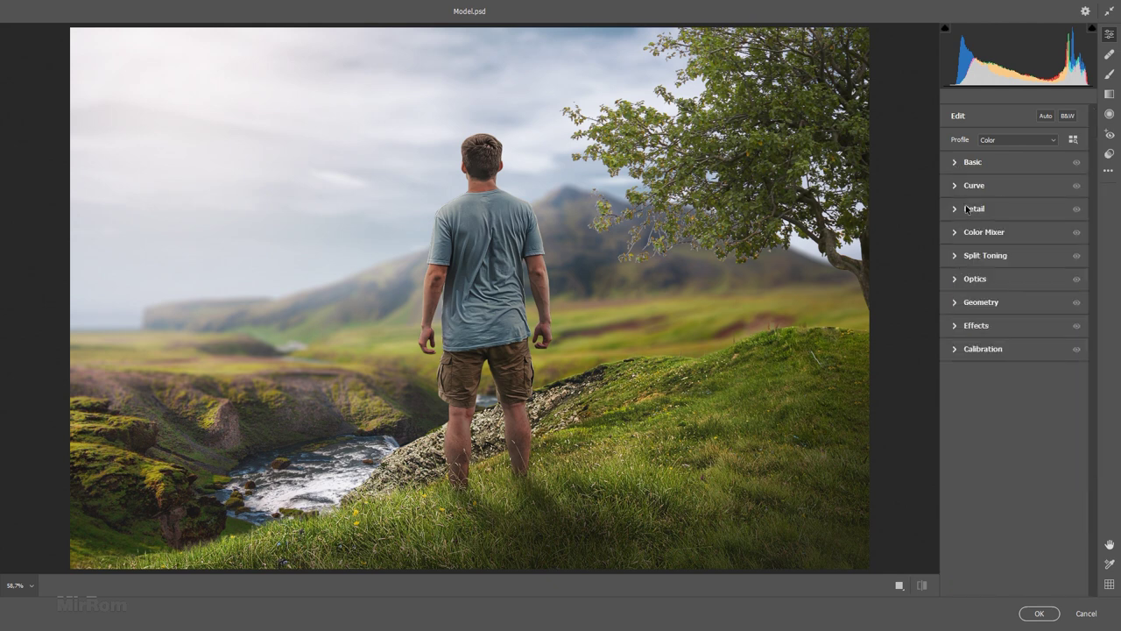
{"action": "left_click", "coordinate": [1073, 139]}
{"action": "left_click", "coordinate": [959, 278]}
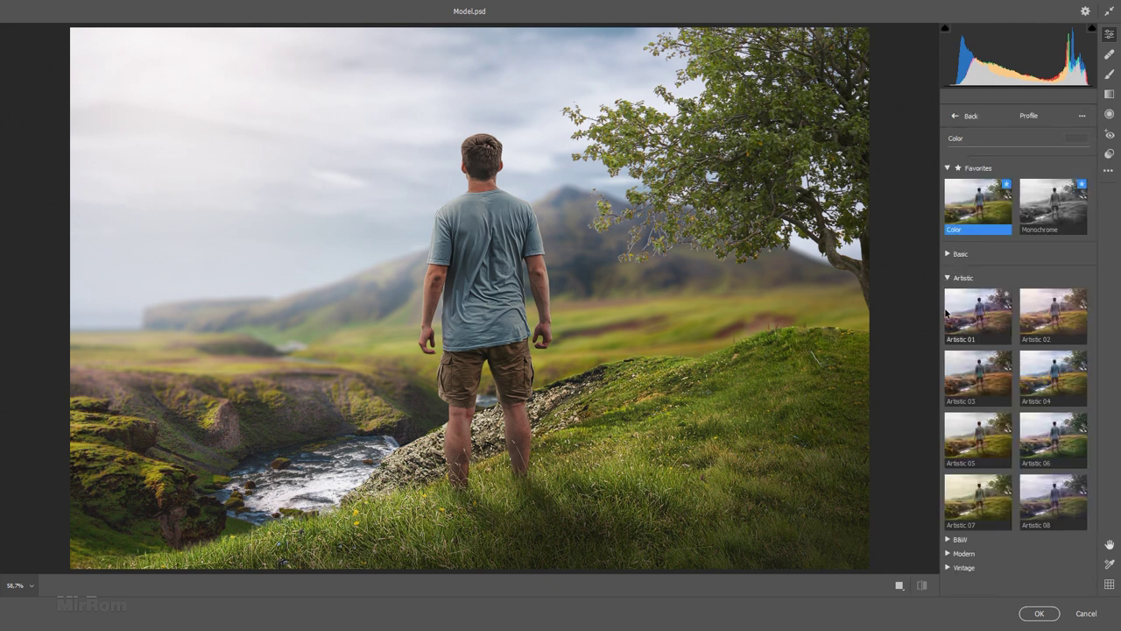
{"action": "left_click", "coordinate": [973, 500]}
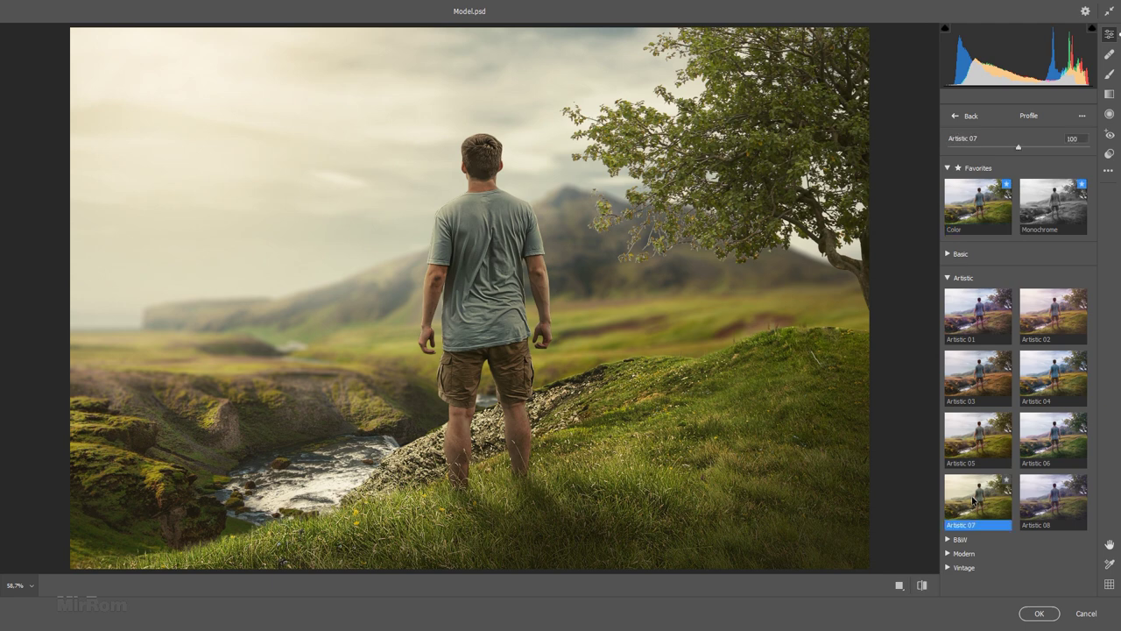
{"action": "left_click", "coordinate": [953, 117]}
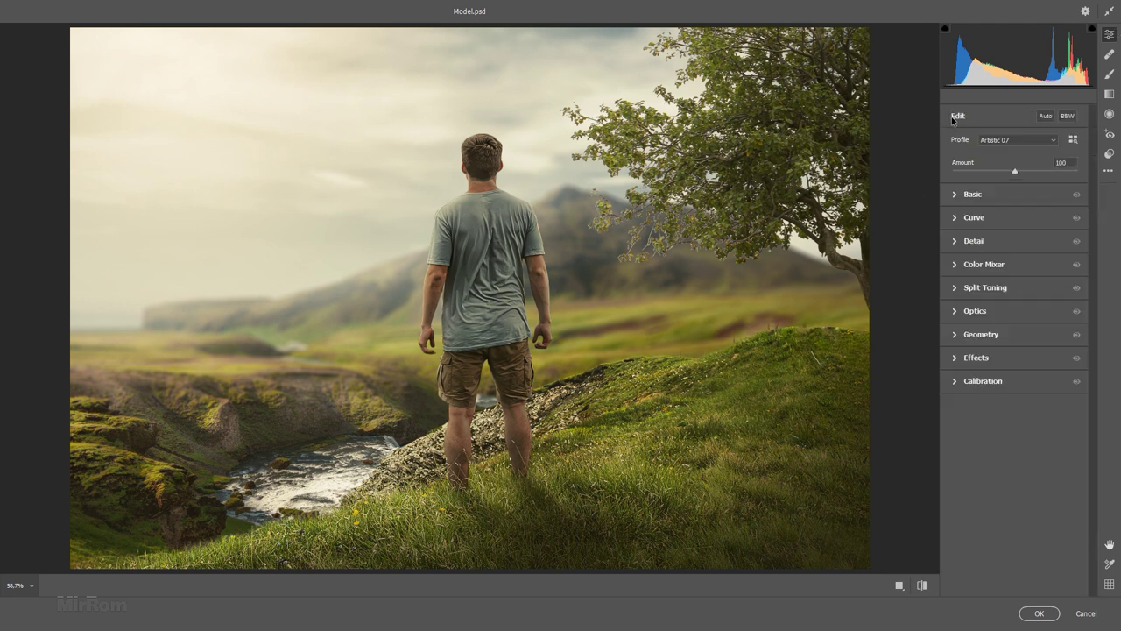
Step: Set Clarity +10 and yellows hue -18, saturation +22, luminance +21, then apply the filter
{"action": "left_click", "coordinate": [974, 194]}
{"action": "left_click_drag", "start_coordinate": [1014, 427], "coordinate": [1021, 429]}
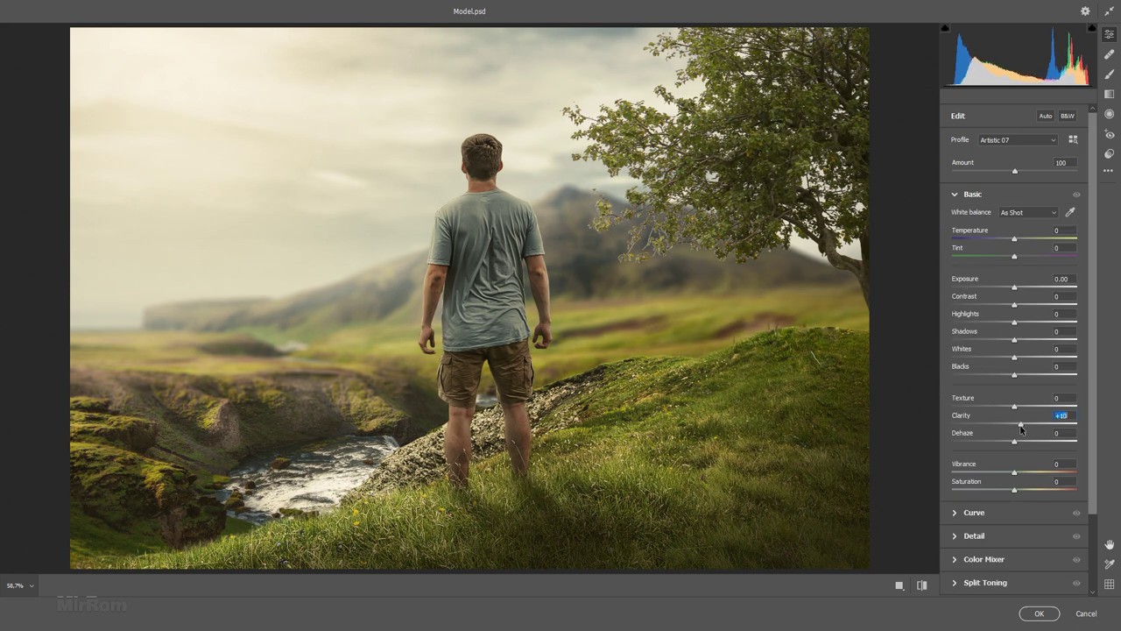
{"action": "left_click", "coordinate": [954, 196]}
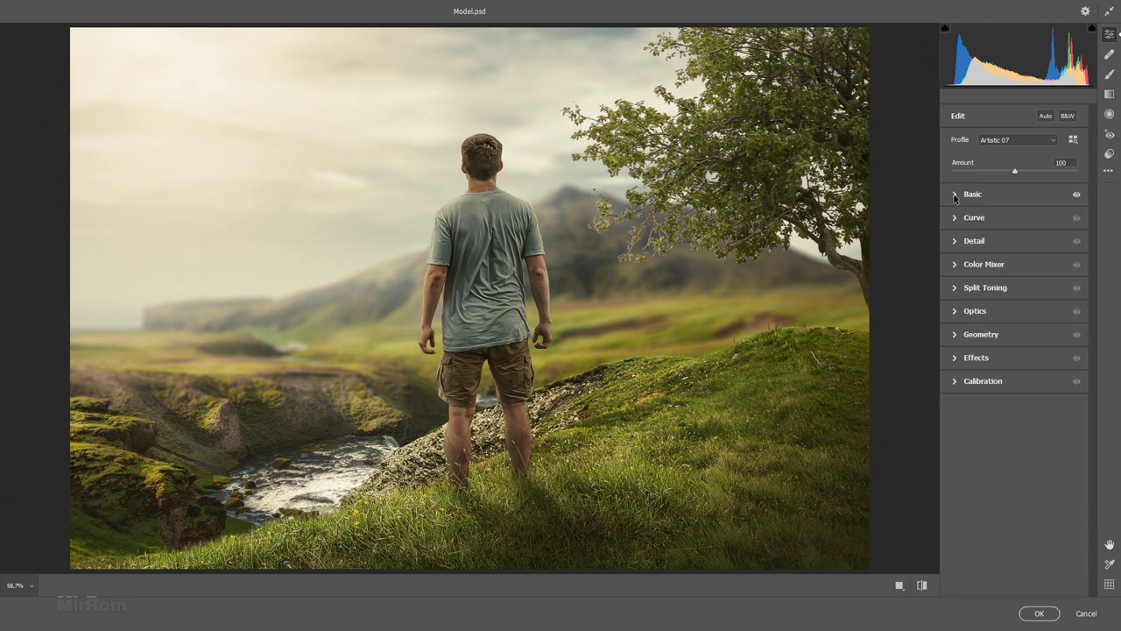
{"action": "left_click", "coordinate": [955, 266]}
{"action": "left_click", "coordinate": [990, 284]}
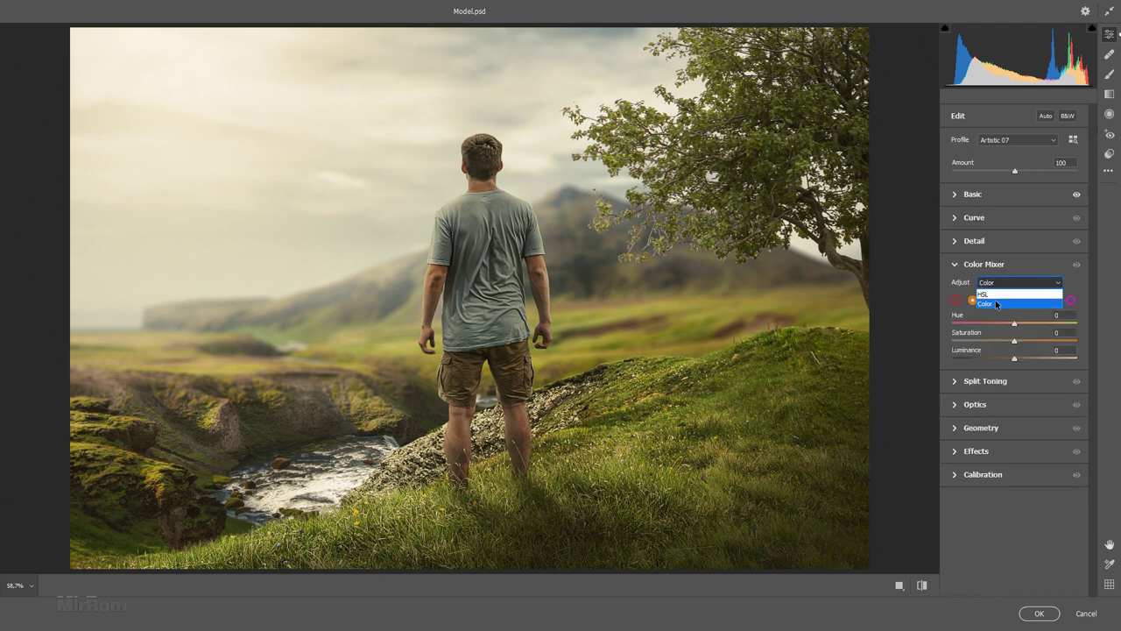
{"action": "left_click", "coordinate": [995, 299]}
{"action": "left_click", "coordinate": [988, 301]}
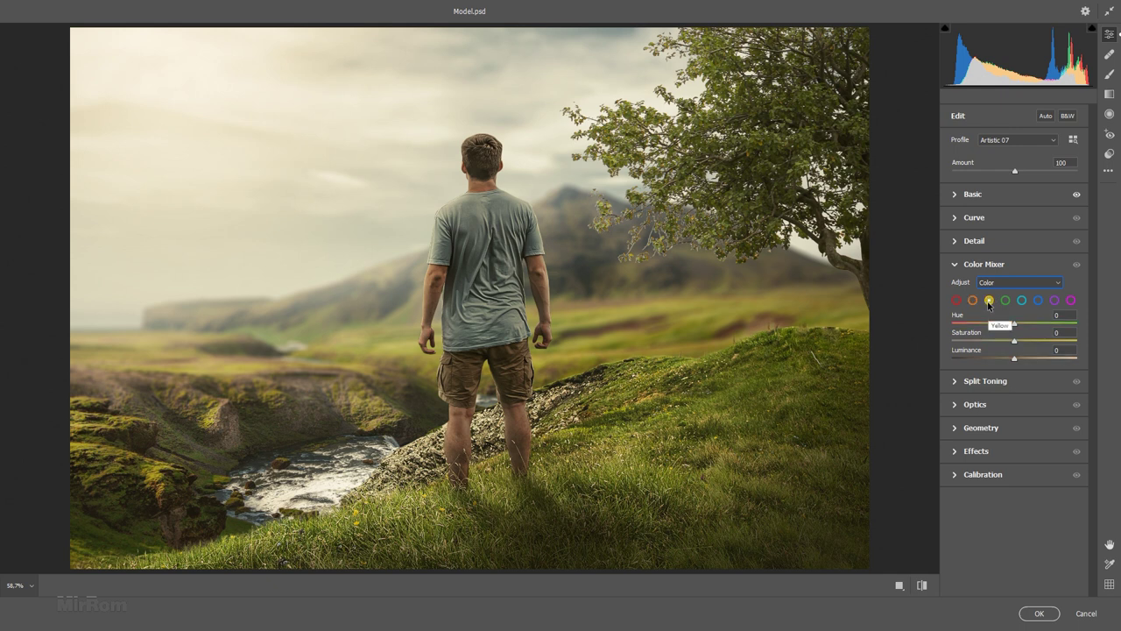
{"action": "mouse_move", "coordinate": [1015, 324]}
{"action": "left_mouse_down"}
{"action": "mouse_move", "coordinate": [1001, 324]}
{"action": "mouse_move", "coordinate": [1026, 341]}
{"action": "left_mouse_up"}
{"action": "left_click_drag", "start_coordinate": [1014, 361], "coordinate": [1022, 361]}
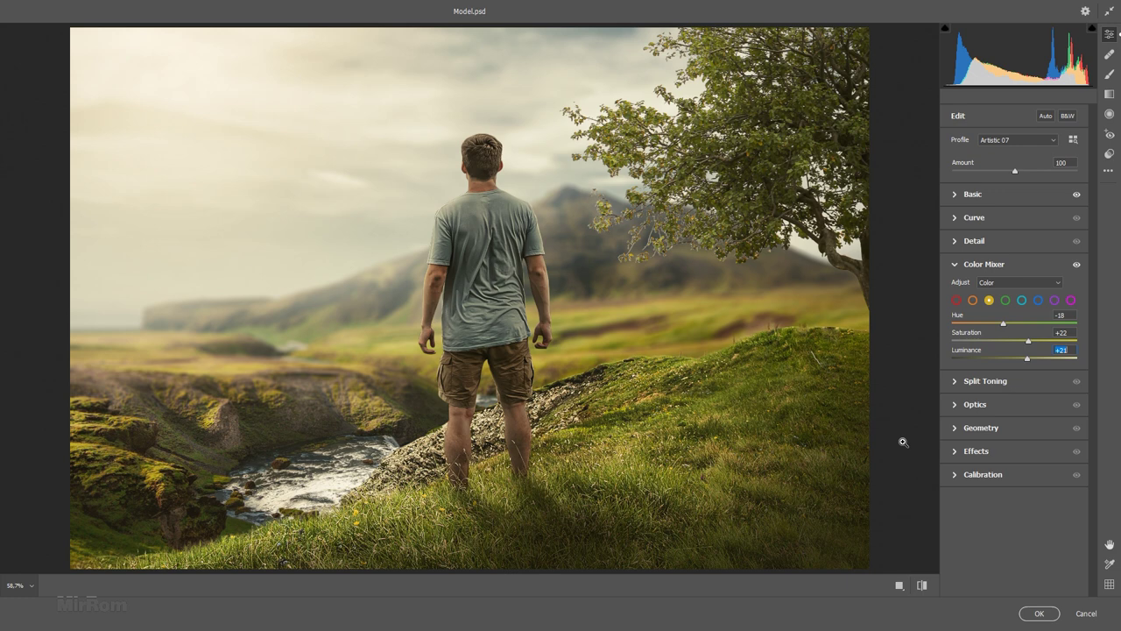
{"action": "left_click", "coordinate": [1031, 612]}
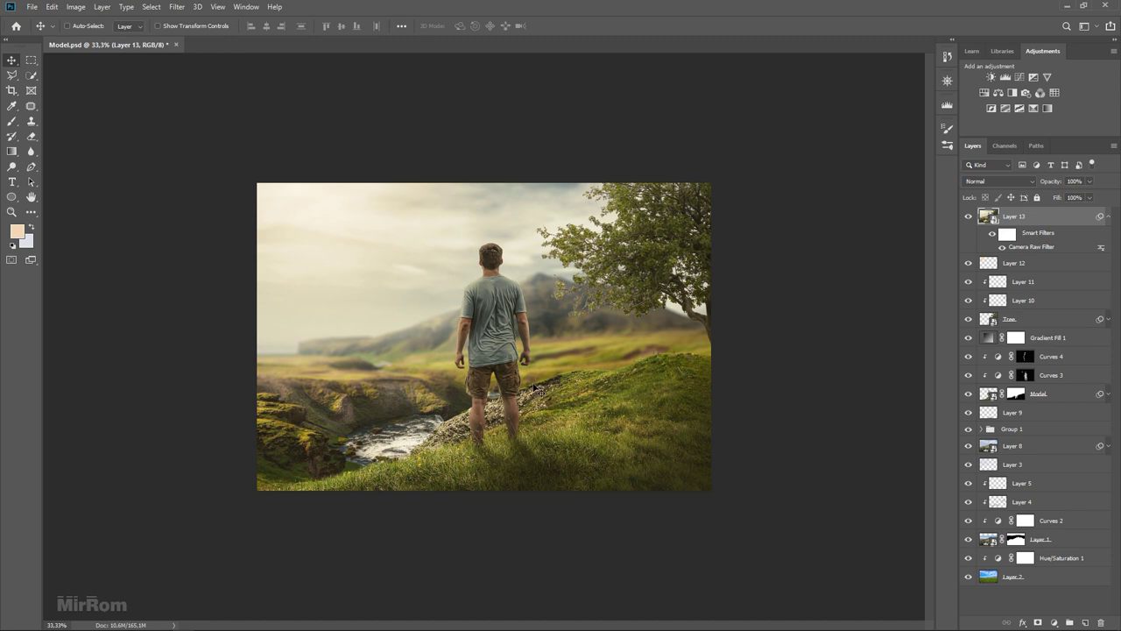
Step: Edit Layer 13's Camera Raw filter so greens get hue +8, saturation +23, luminance +34
{"action": "left_click", "coordinate": [992, 235]}
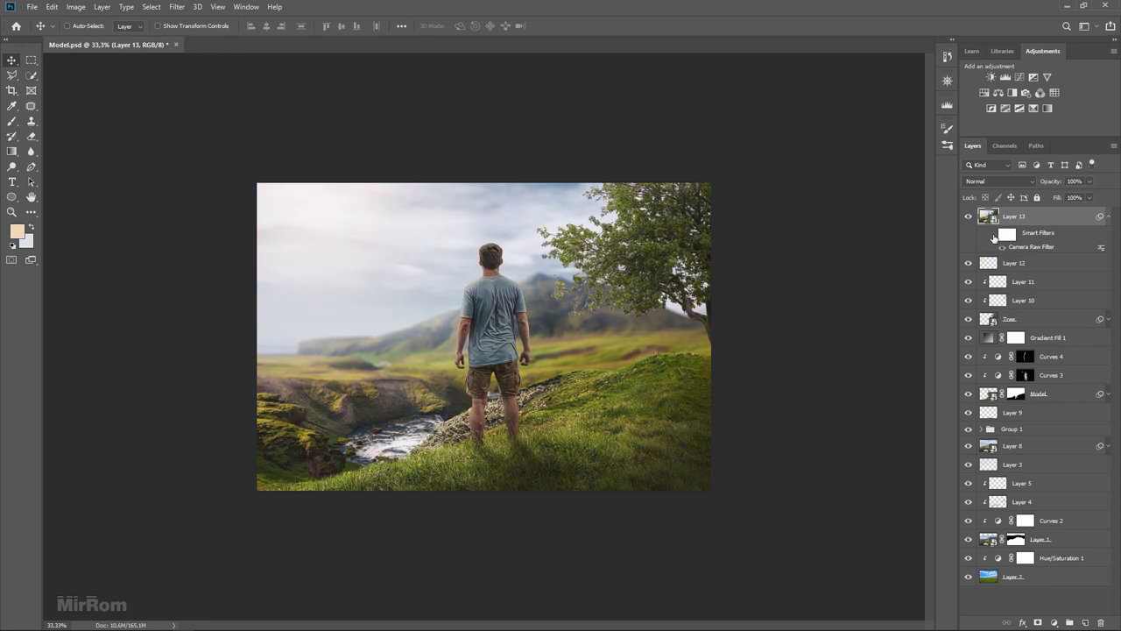
{"action": "left_click", "coordinate": [992, 234]}
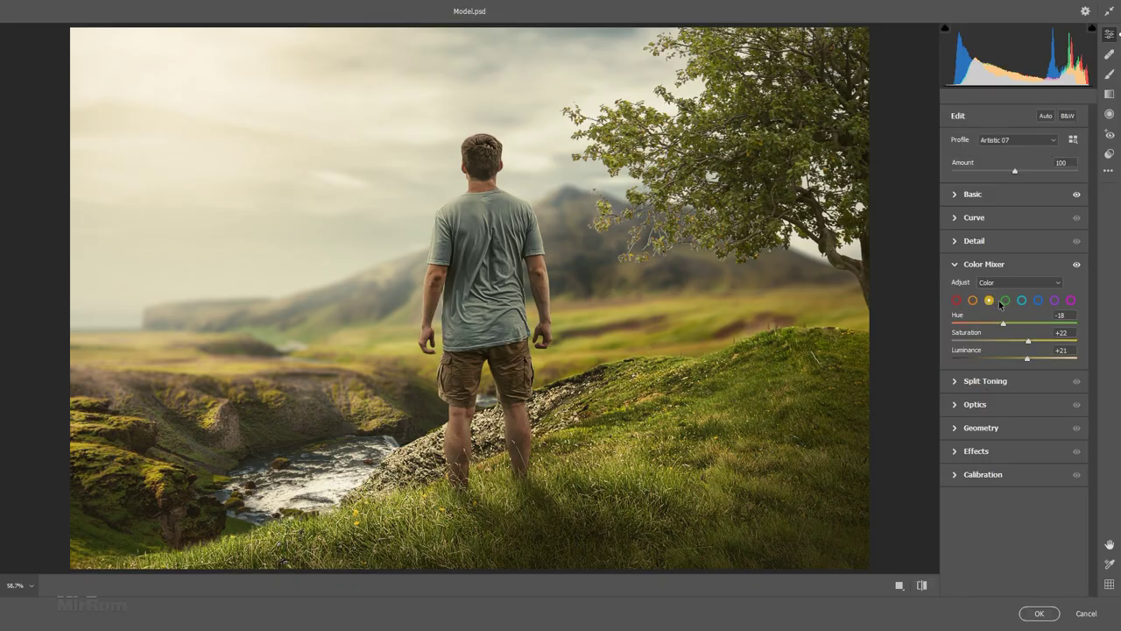
{"action": "left_click", "coordinate": [1005, 300]}
{"action": "left_click_drag", "start_coordinate": [1016, 325], "coordinate": [1034, 361]}
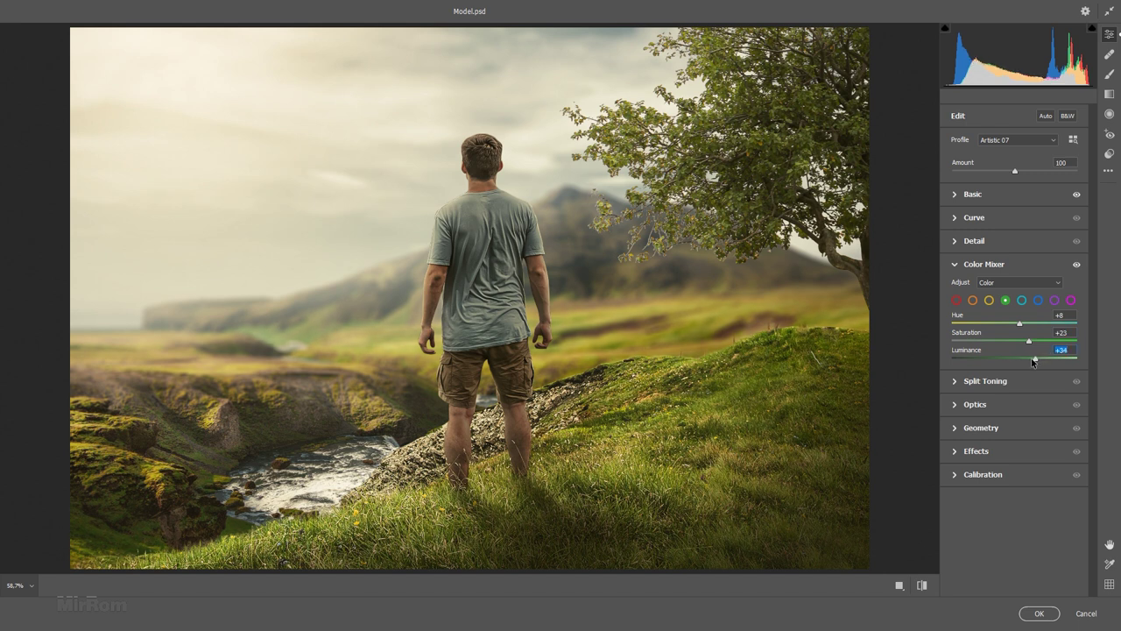
{"action": "left_click", "coordinate": [1039, 613]}
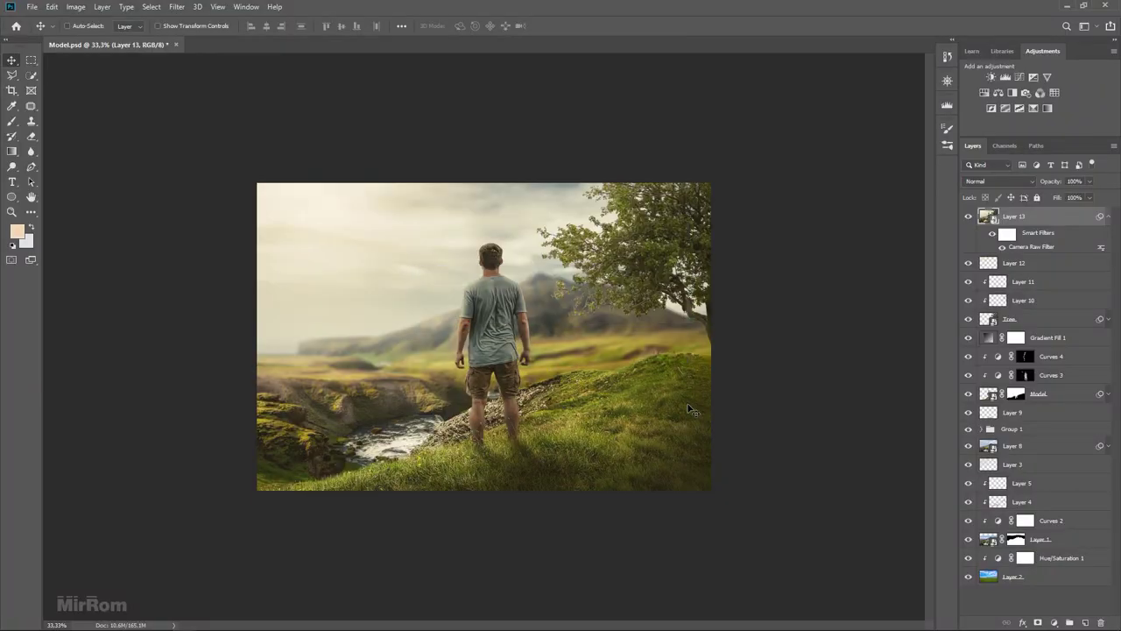
{"action": "key", "text": "ctrl+plus"}
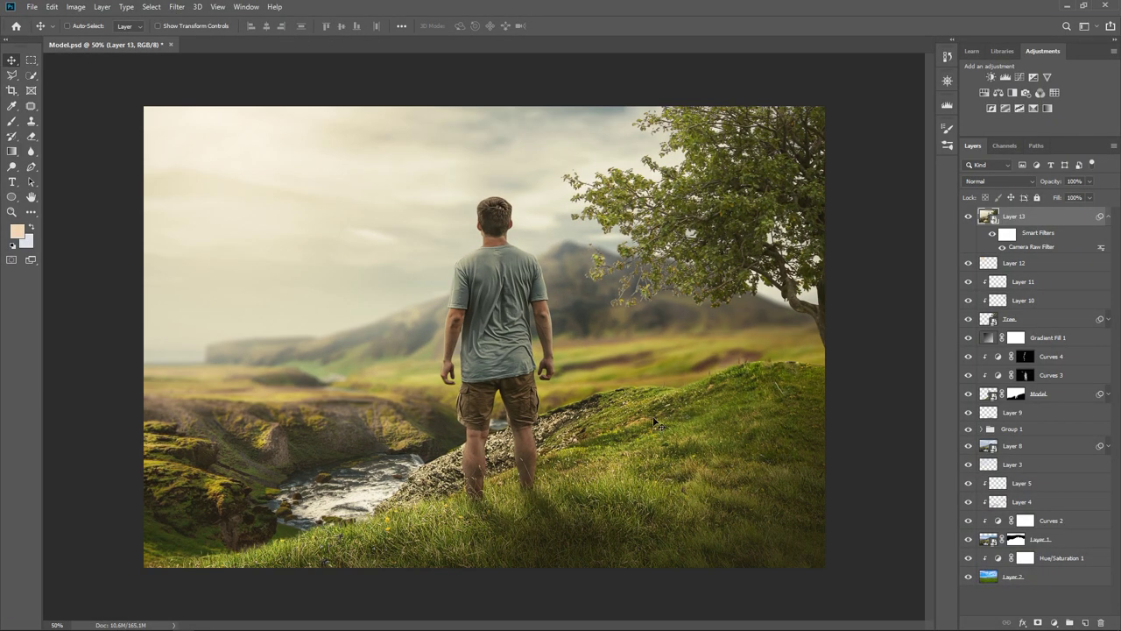